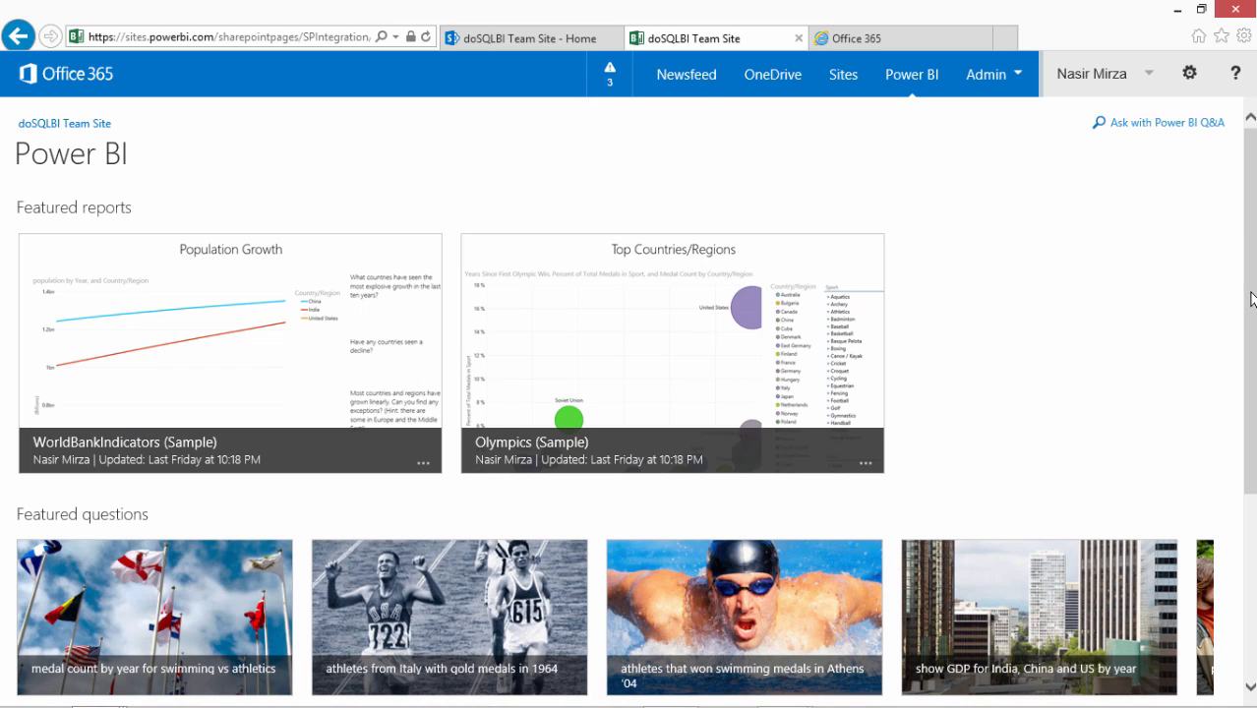
Review the Power BI site's sections and check the option menus of the BirthTrendsForecast, Olympics and WorldBankIndicators sample documents.
left_click_drag(1250, 300, 1234, 534)
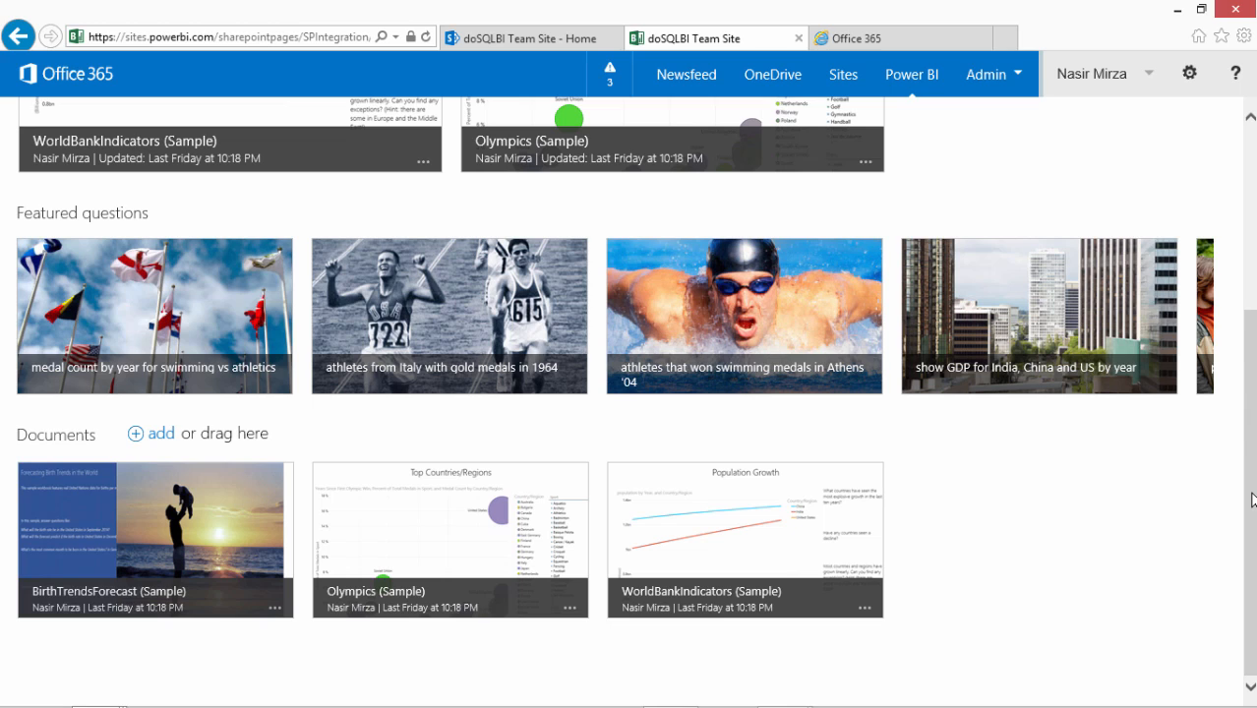
left_click_drag(1251, 500, 1249, 274)
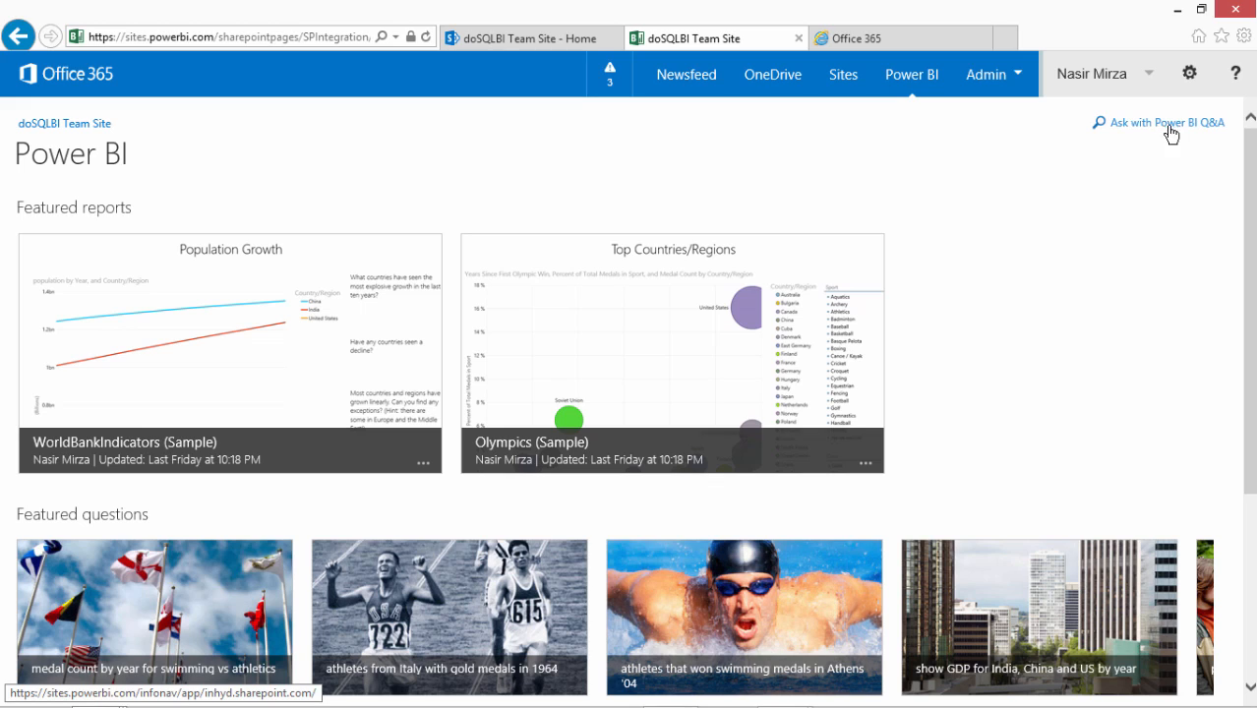
scroll(1251, 242, "down", 3)
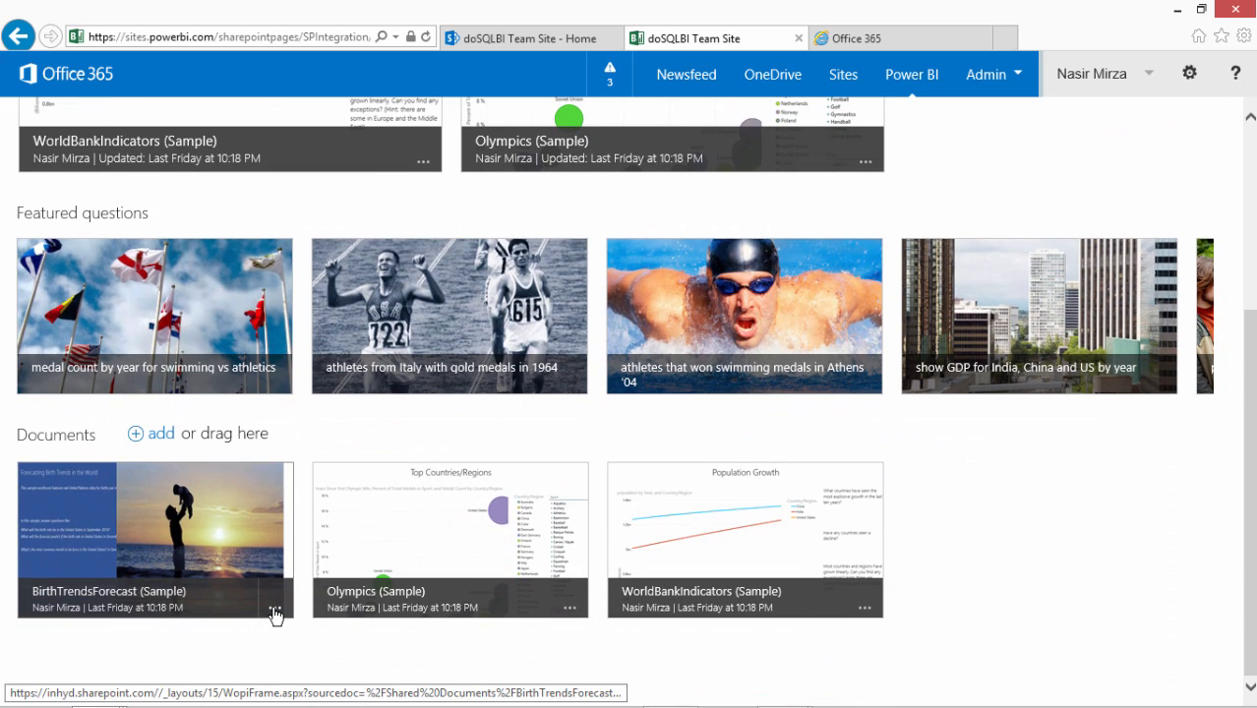
left_click(276, 612)
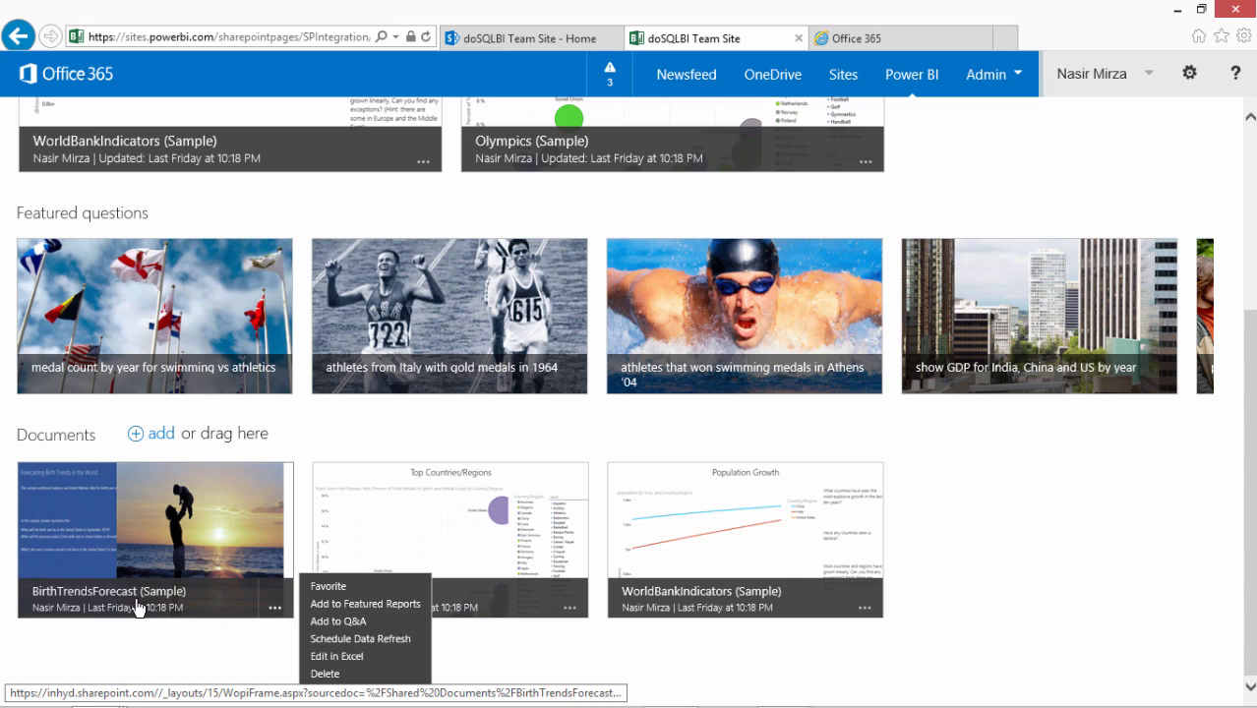
left_click(202, 649)
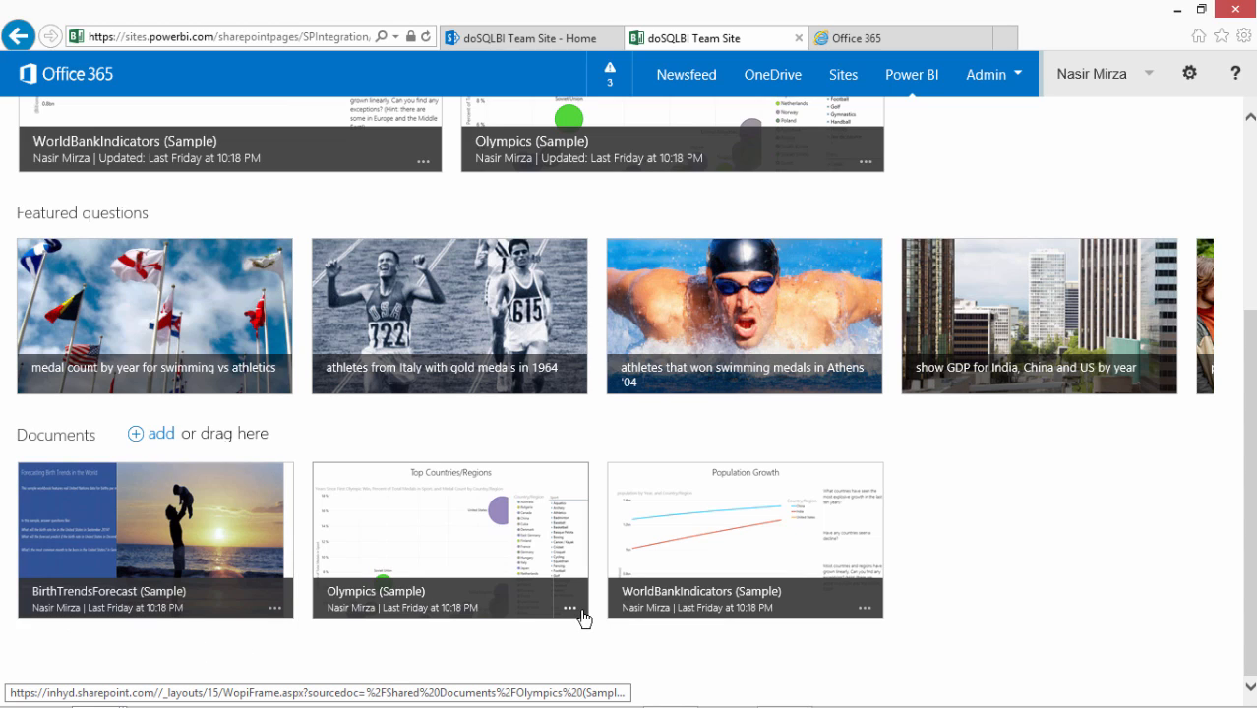
left_click(571, 609)
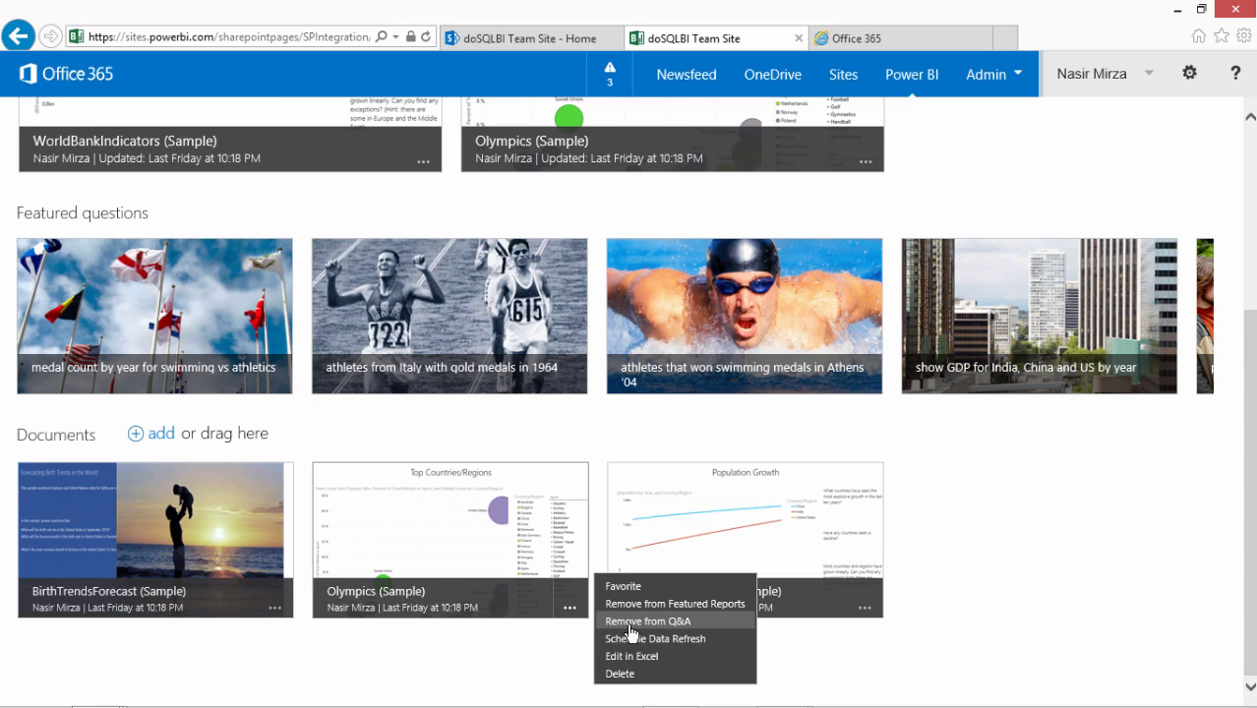
left_click(802, 672)
left_click(865, 612)
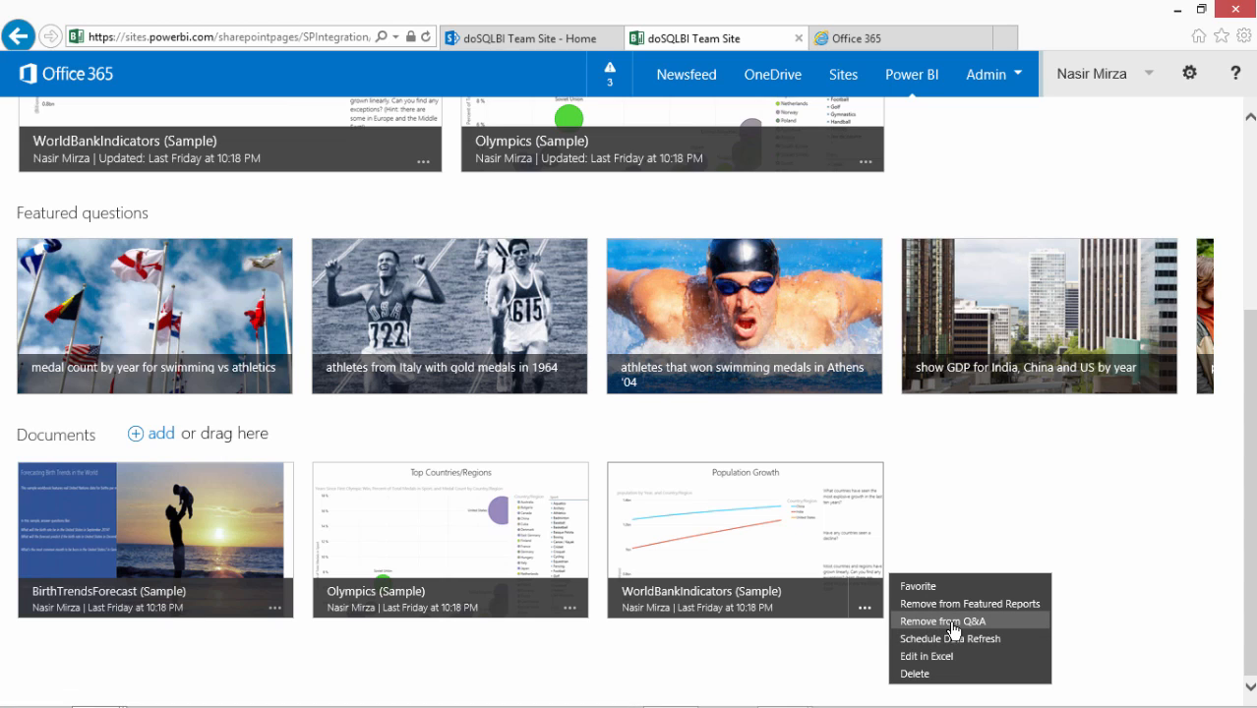
left_click(808, 663)
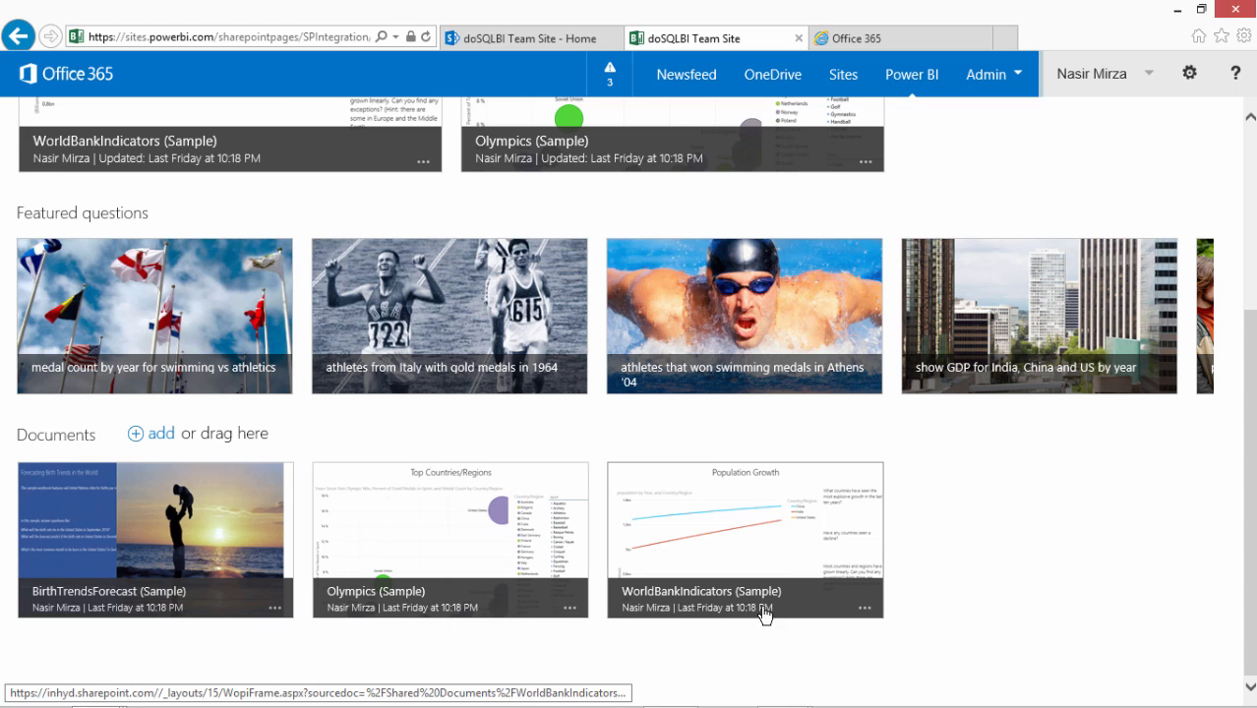
Open Power BI Q&A and view the answer to the featured question "sports with the most medals".
scroll(843, 633, "up", 3)
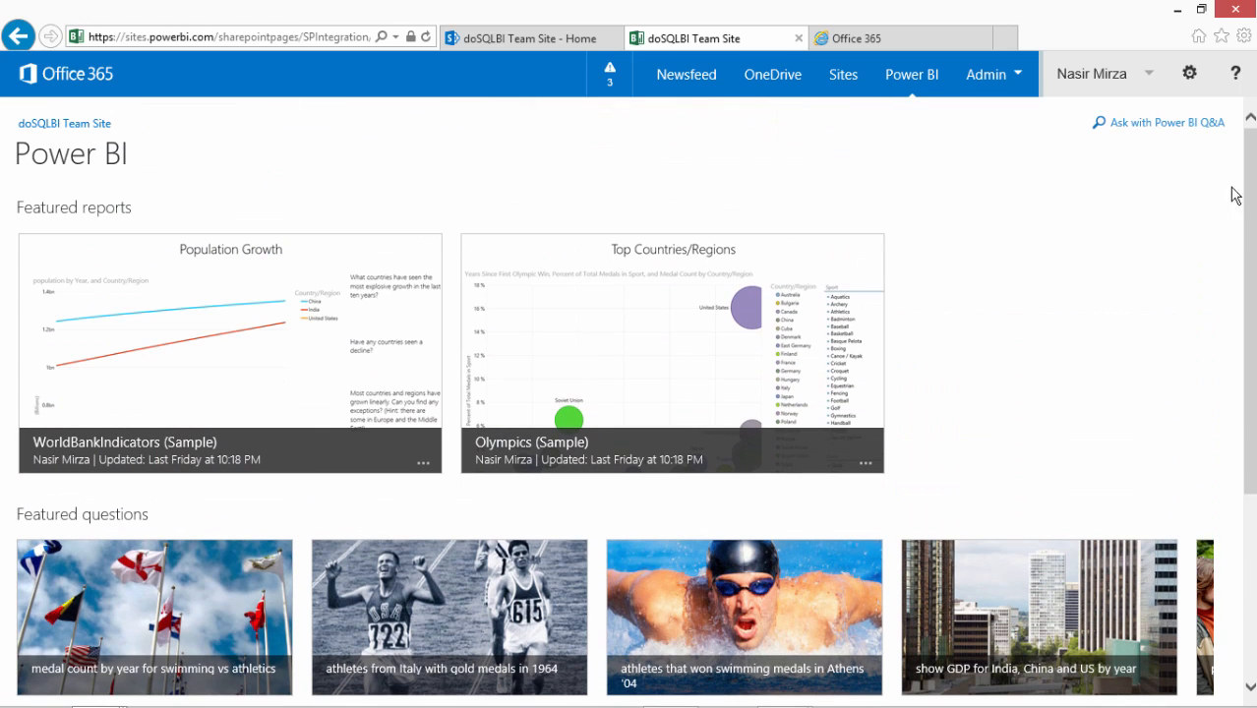
left_click(1194, 132)
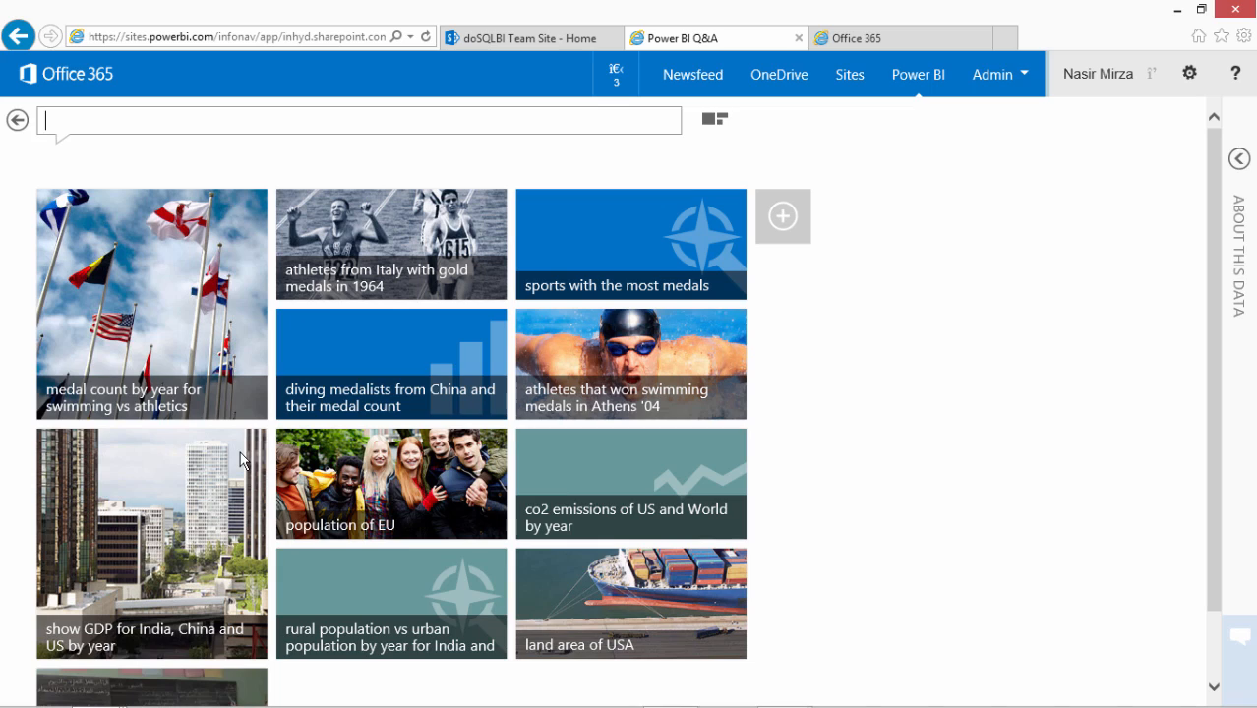
mouse_move(567, 292)
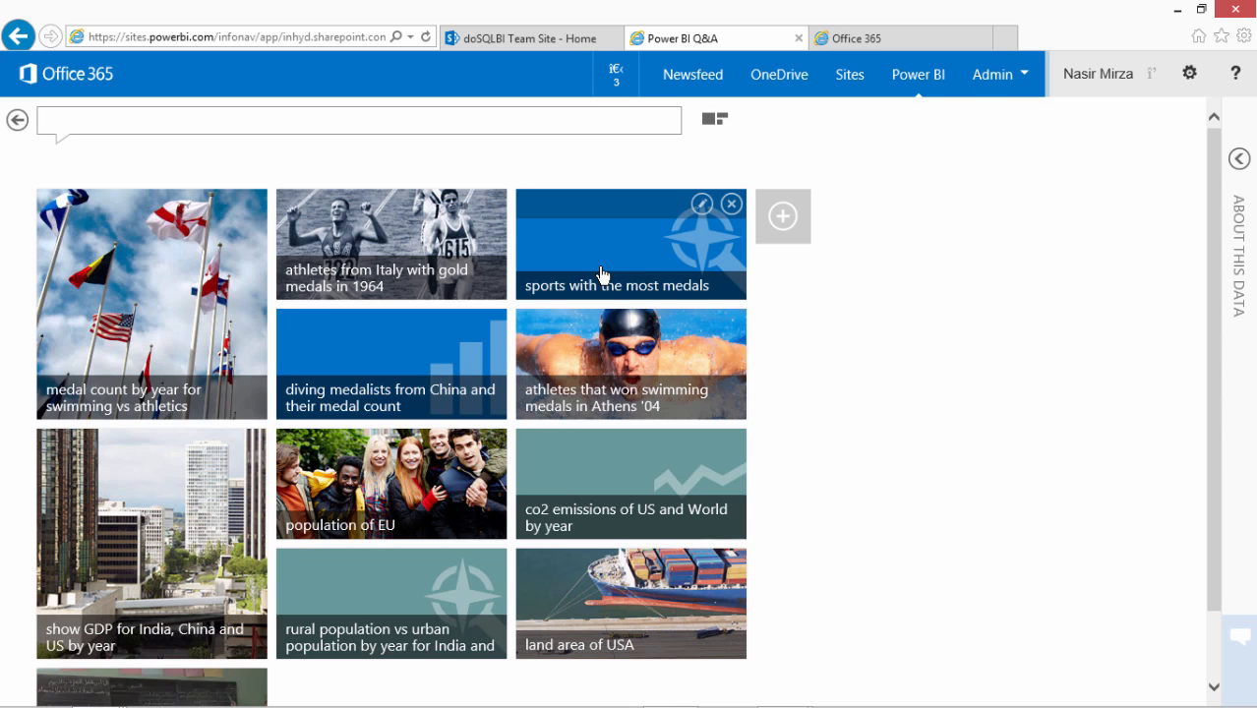
left_click(602, 274)
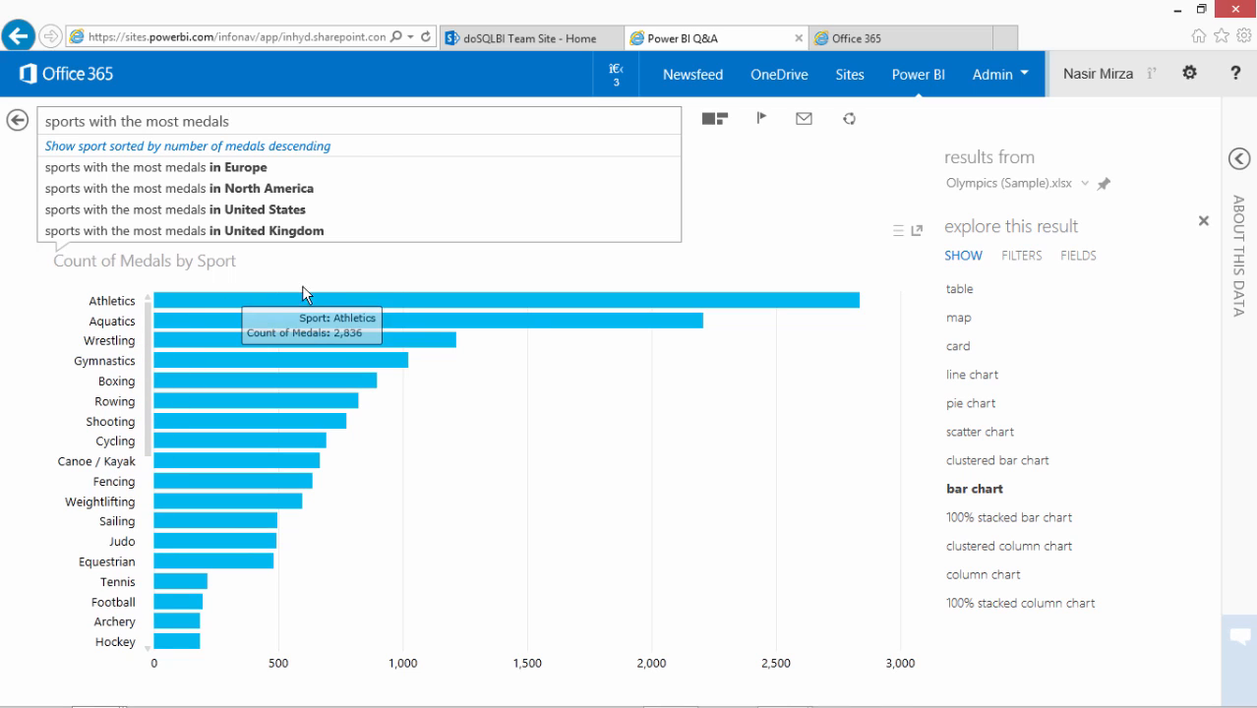
mouse_move(401, 307)
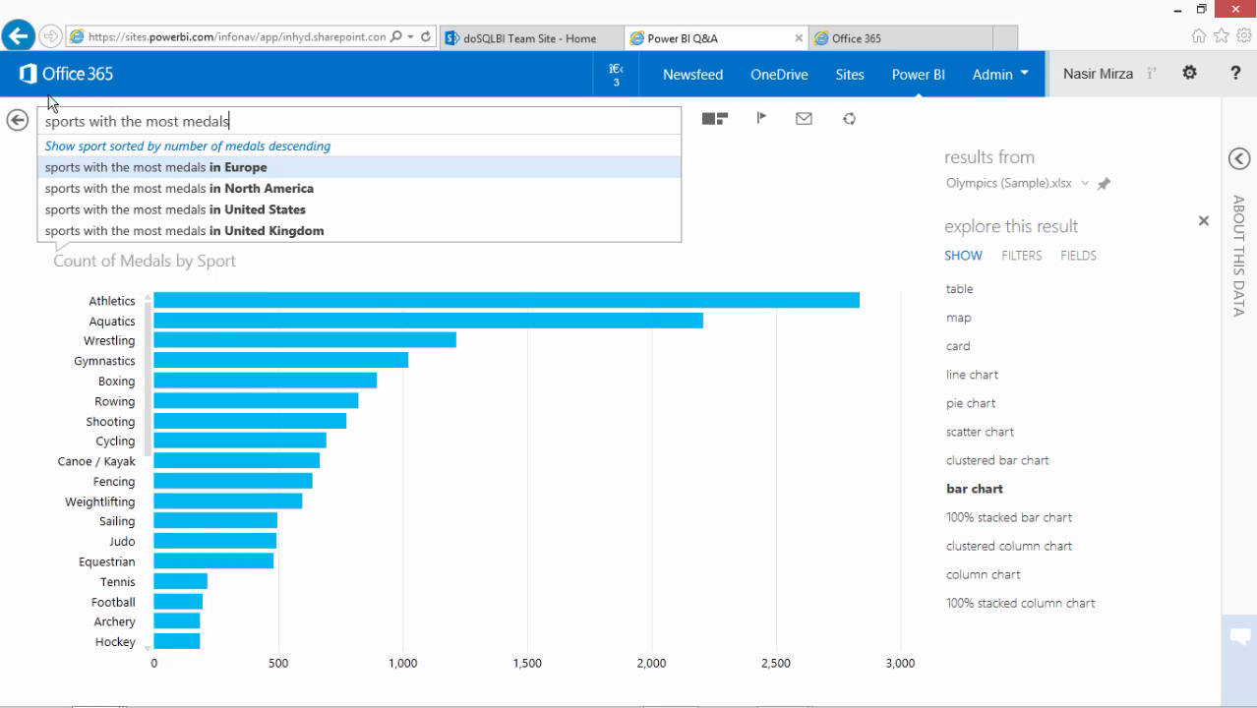
Return to the featured questions and open "show GDP for India, China and US by year".
left_click(17, 122)
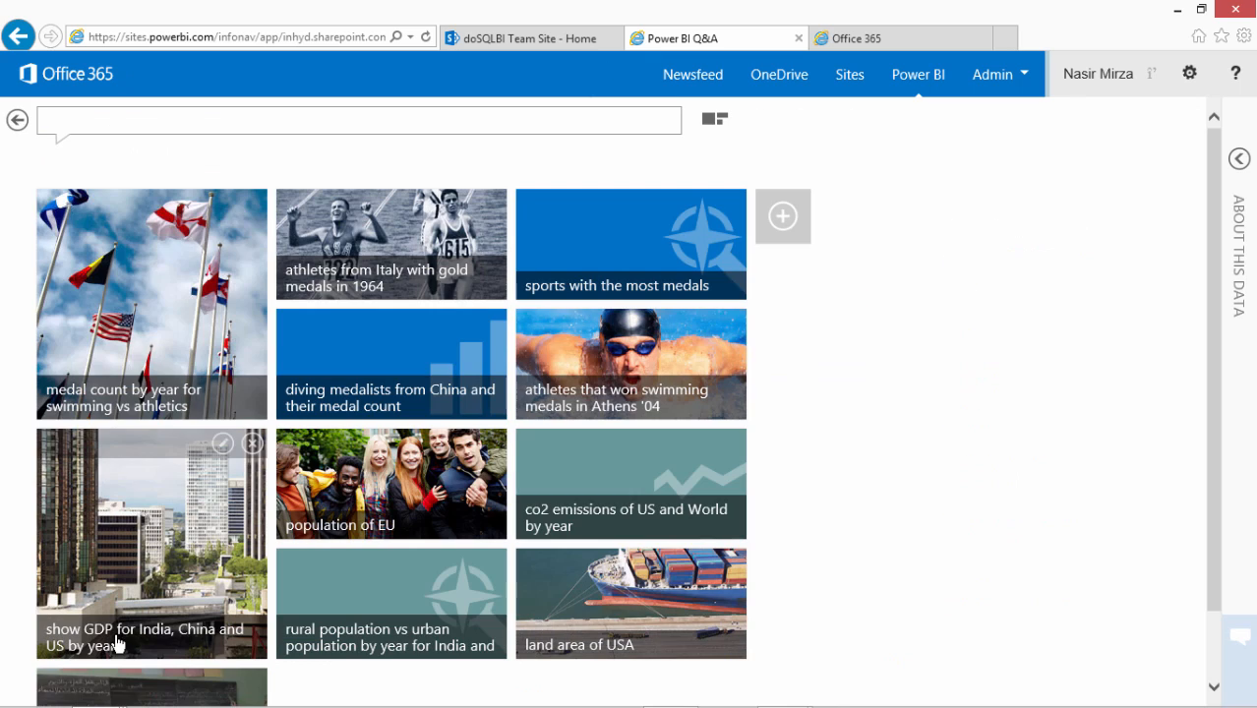
left_click(165, 619)
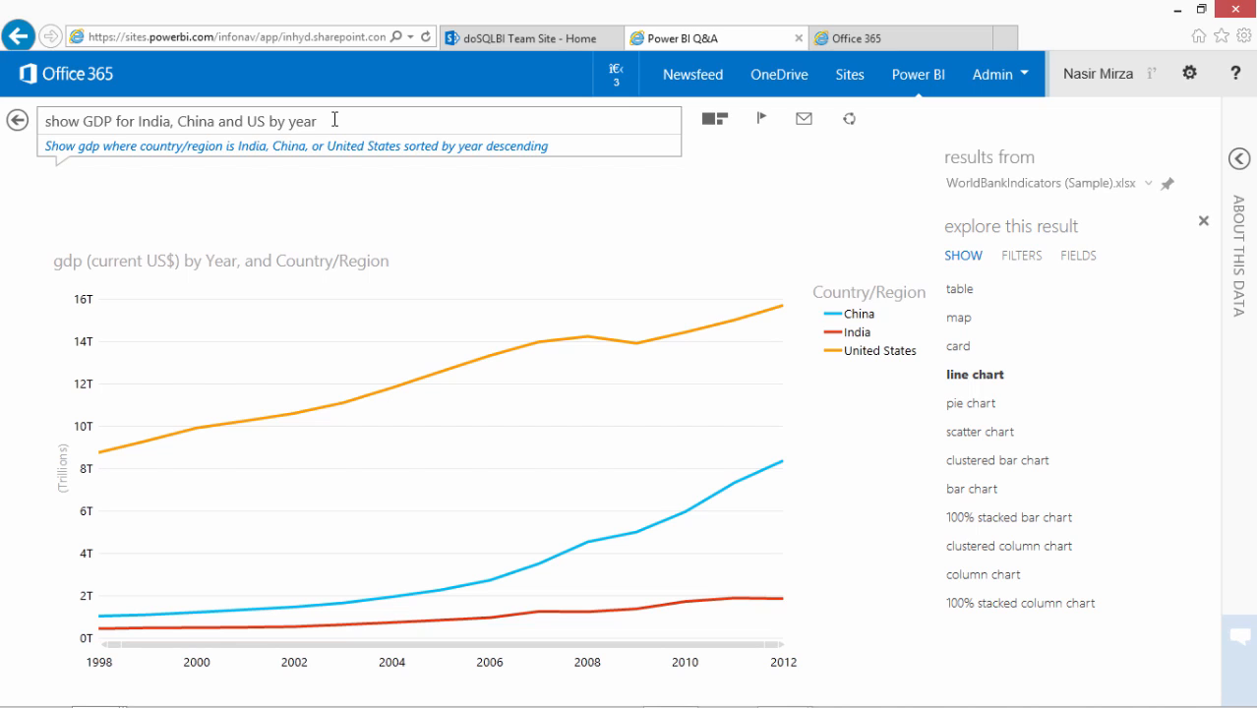
Replace the question with "show medal count by country" and allow the map data to be geocoded by Bing.
left_click_drag(334, 119, 40, 146)
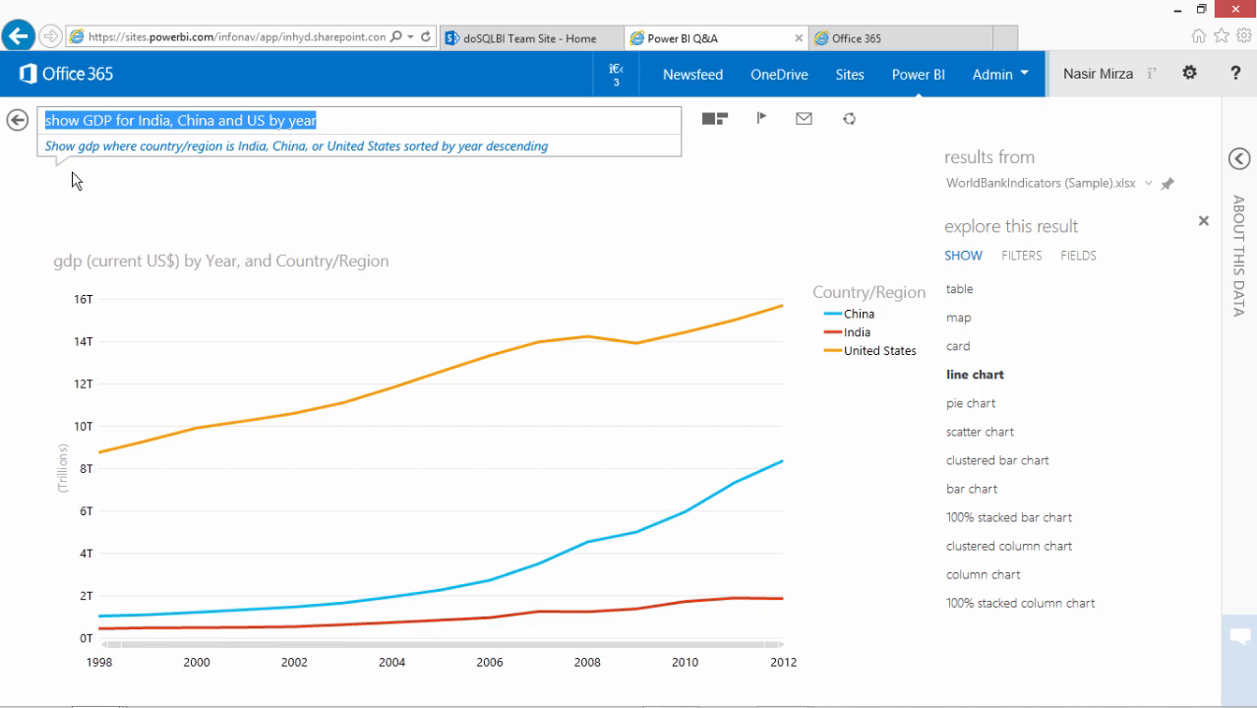
type("show med")
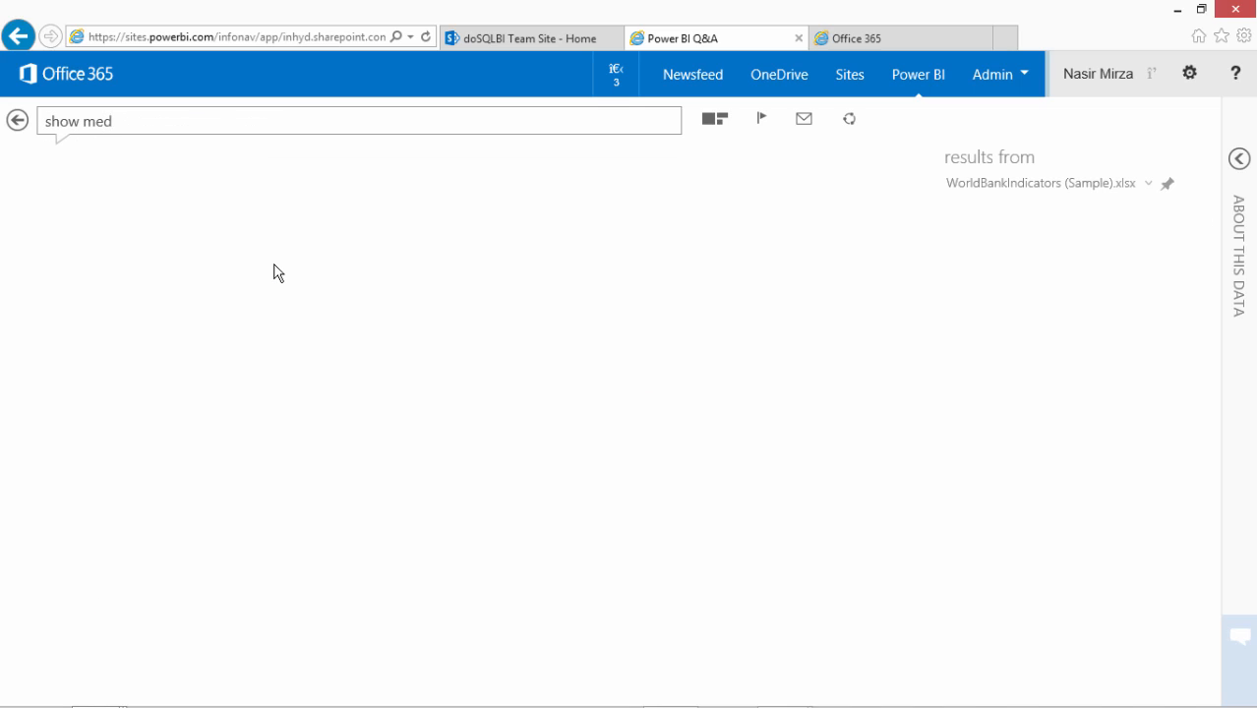
type("al count by ")
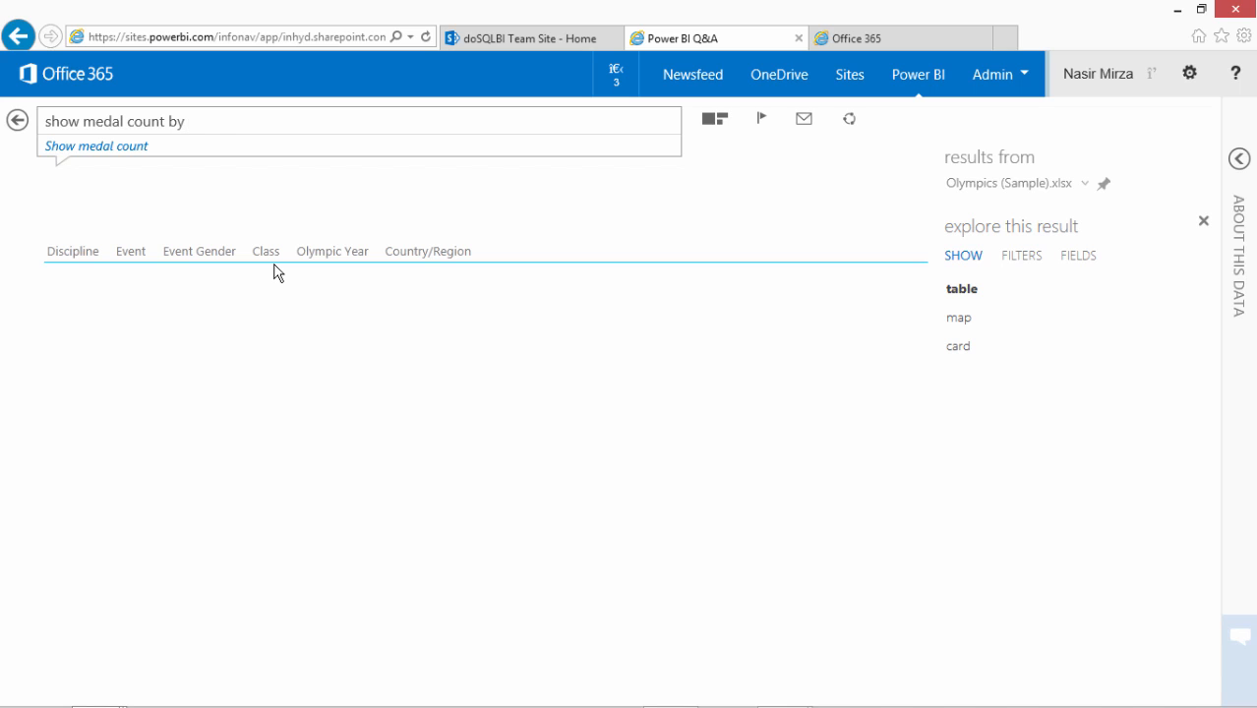
type("country")
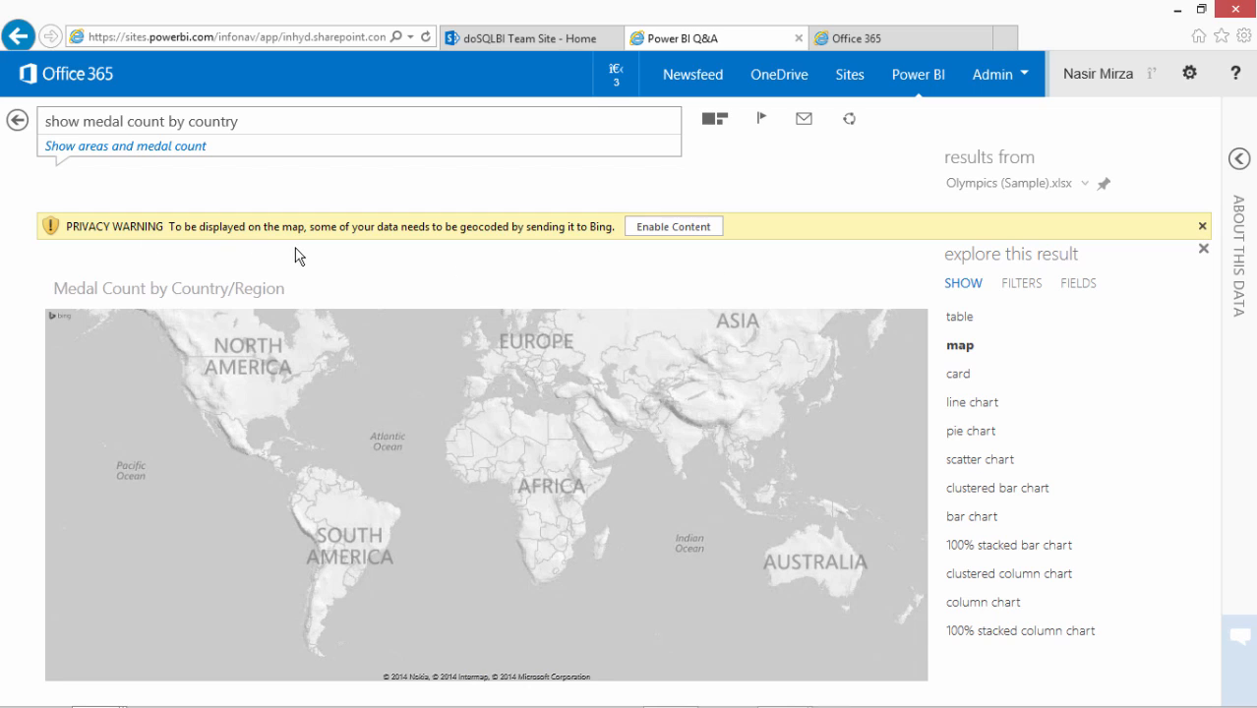
left_click(669, 227)
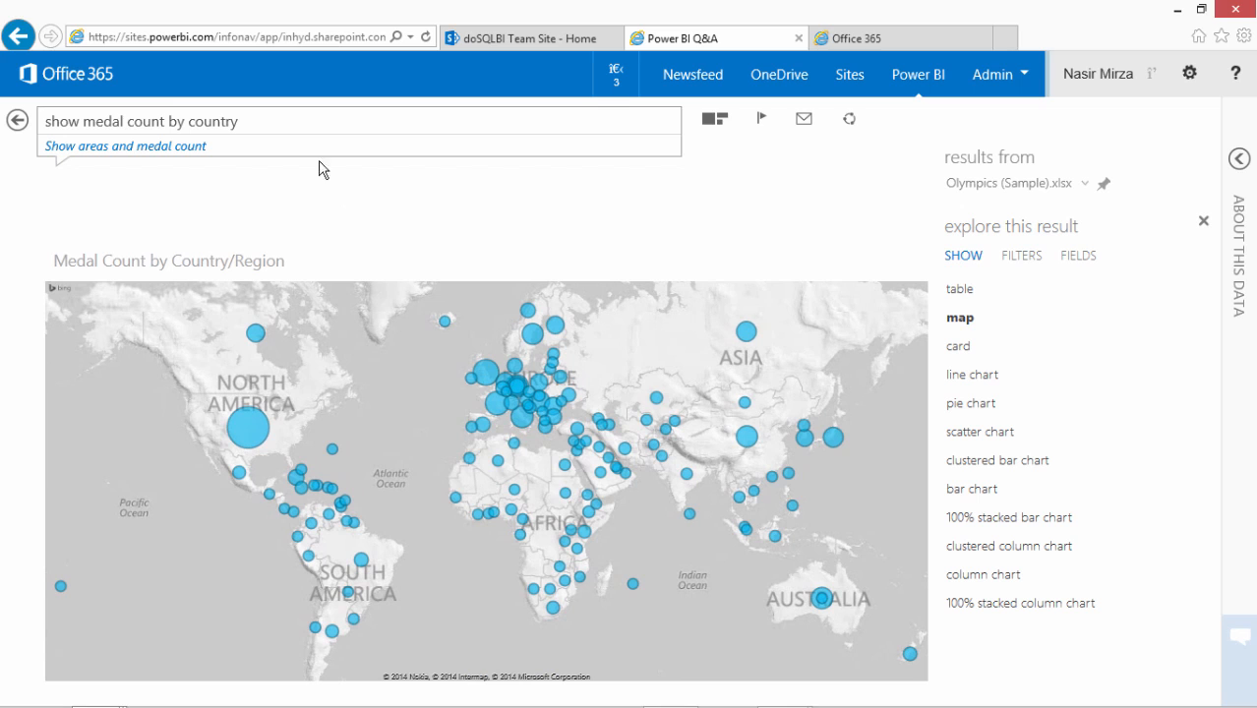
Extend the question to "show medal count by country as table".
double_click(314, 121)
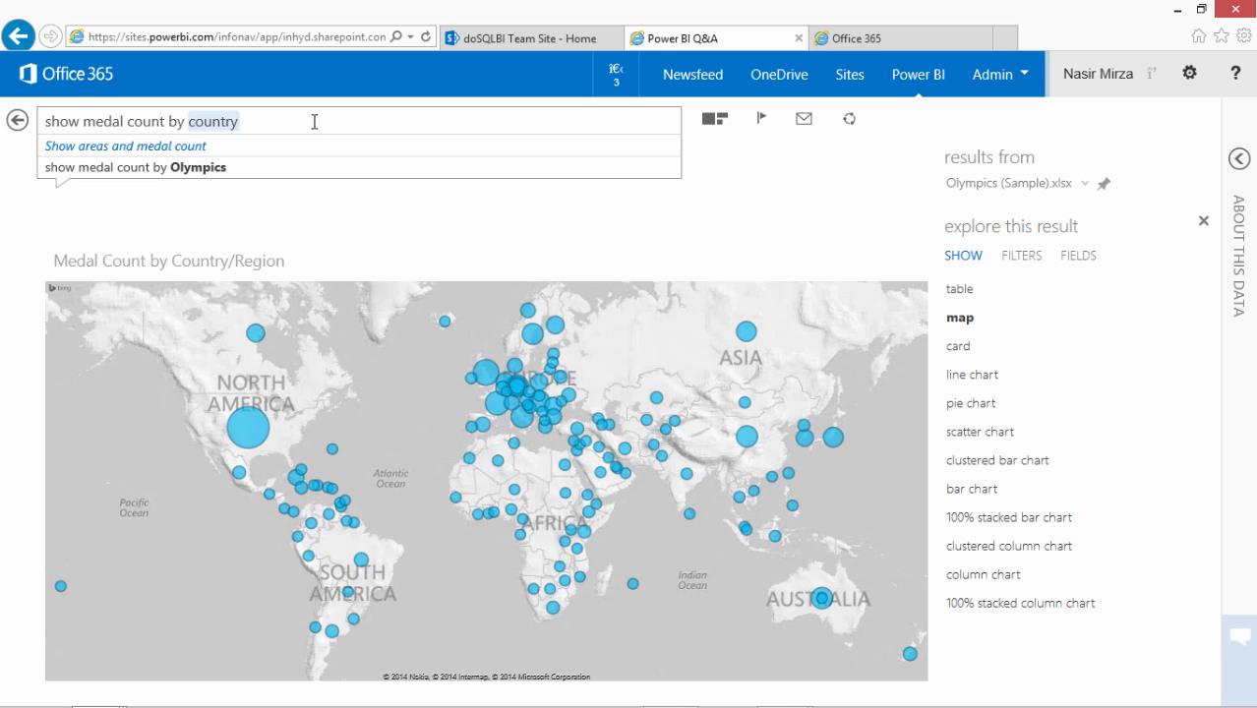
type("as ")
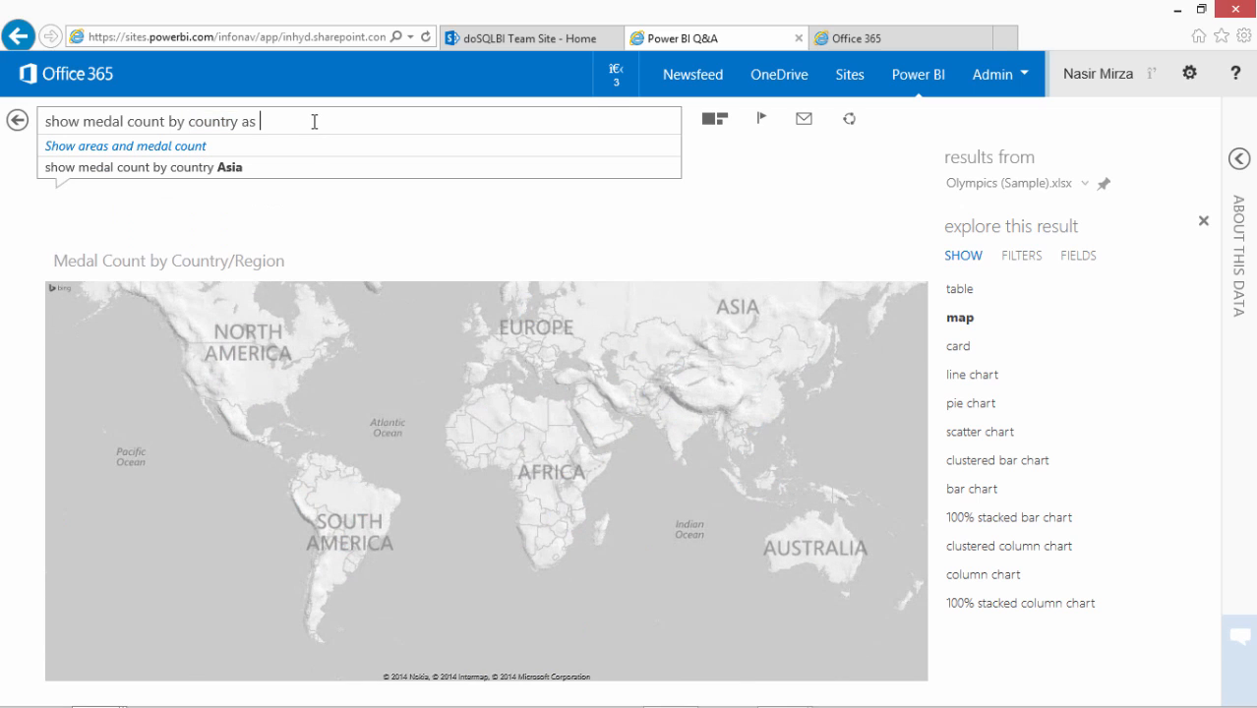
type("table")
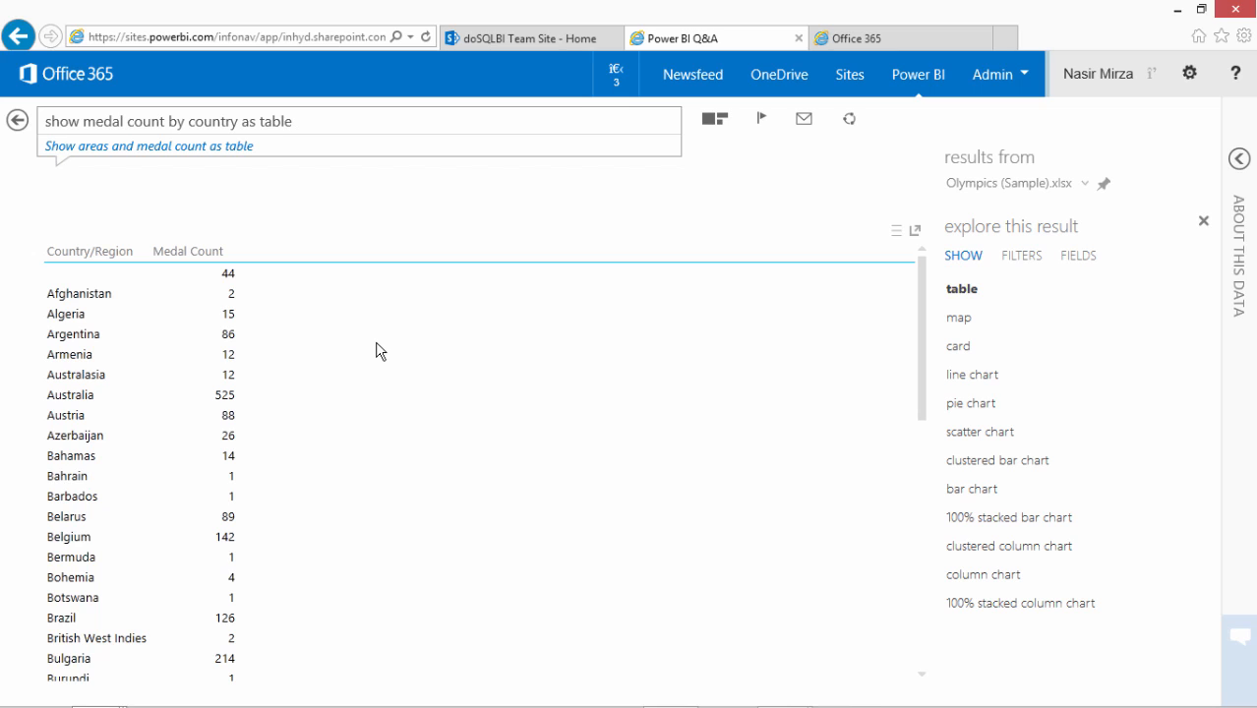
Examine the fields in the CountryRegions and Medals tables, the filters and the visualization types available for this result.
left_click(1078, 256)
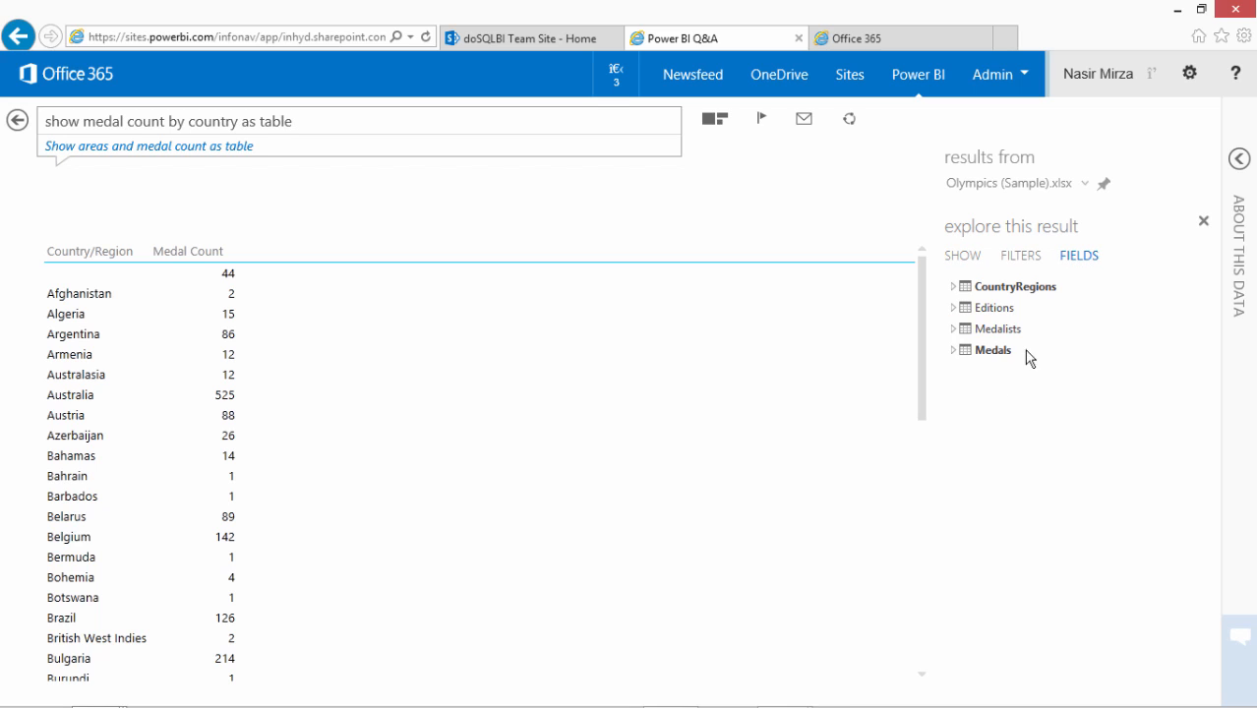
left_click(953, 288)
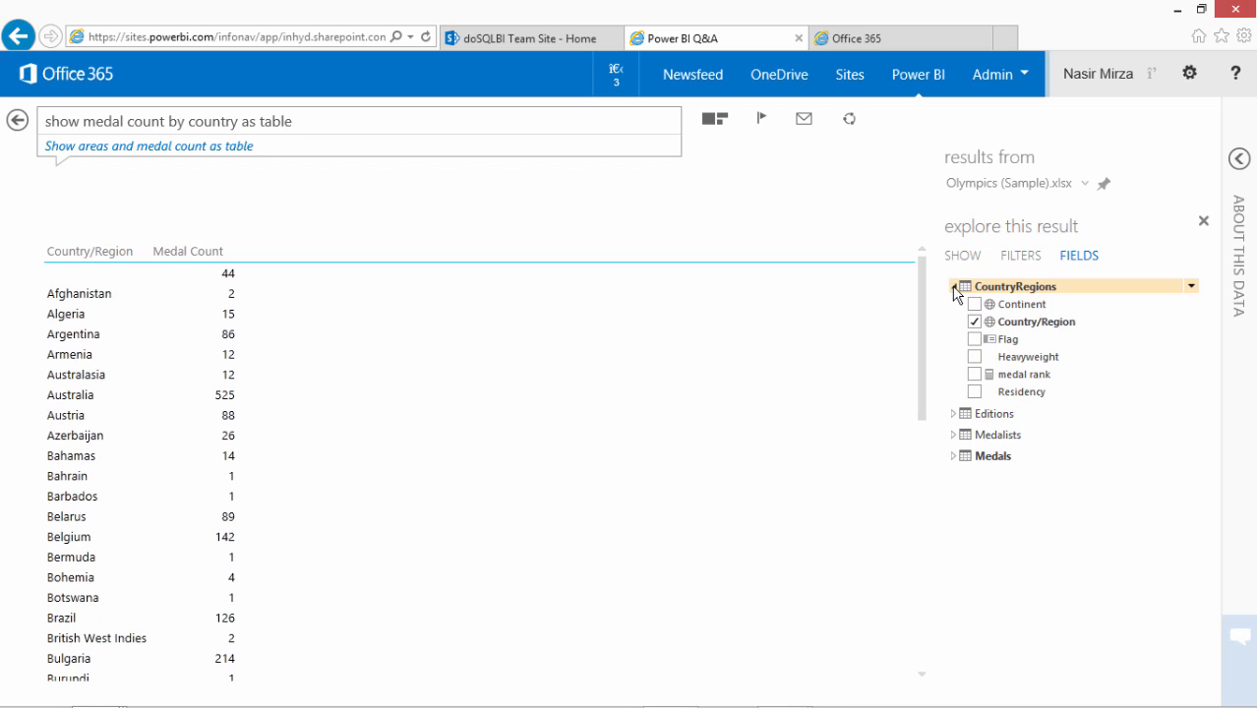
left_click(954, 456)
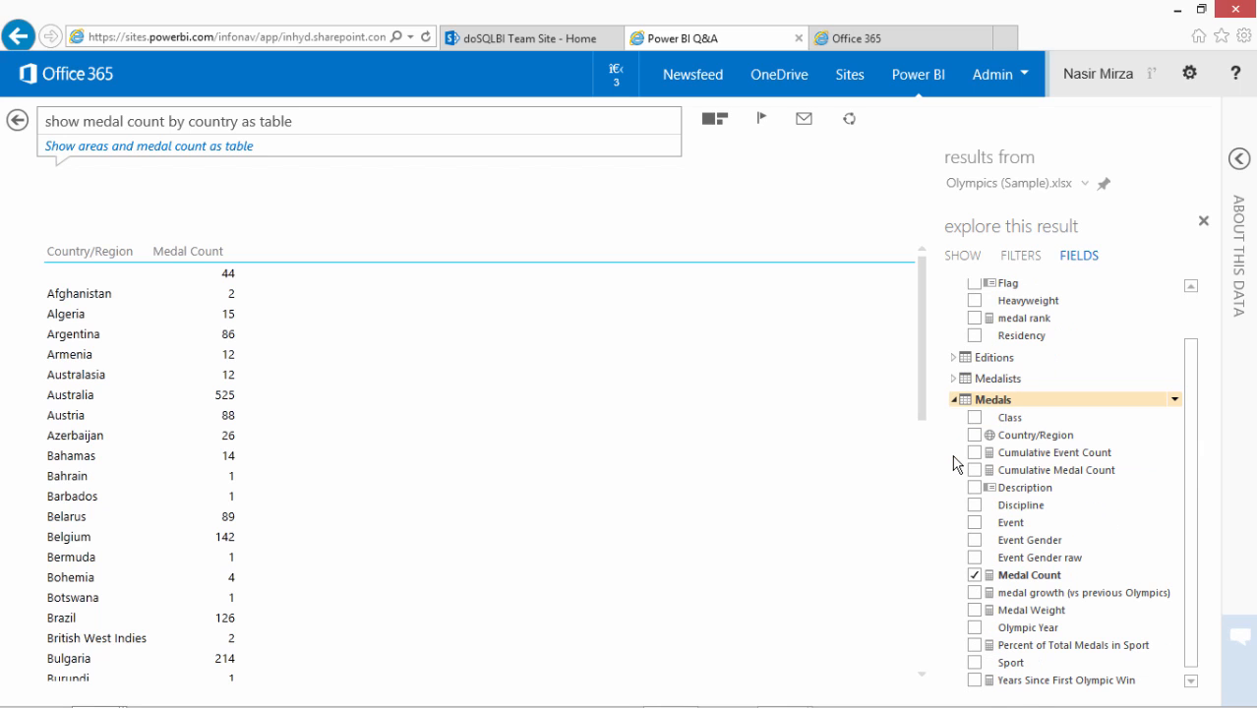
left_click(955, 400)
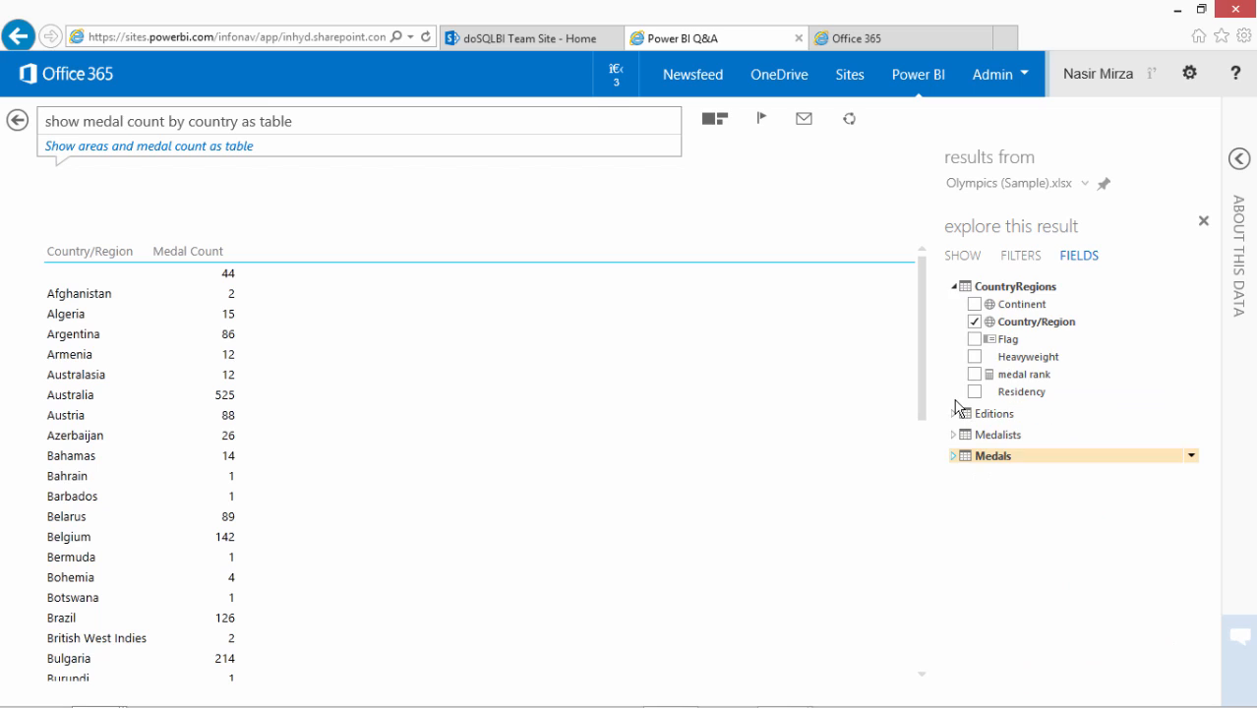
left_click(955, 286)
left_click(1019, 259)
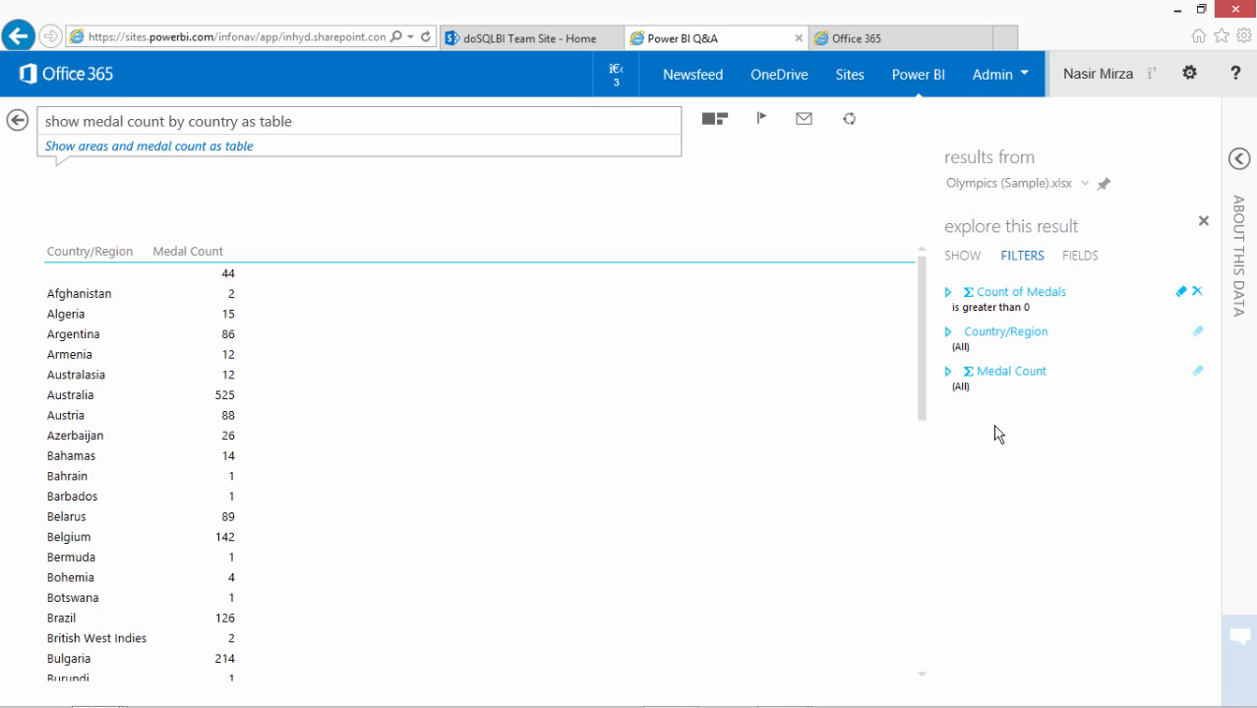
left_click(964, 258)
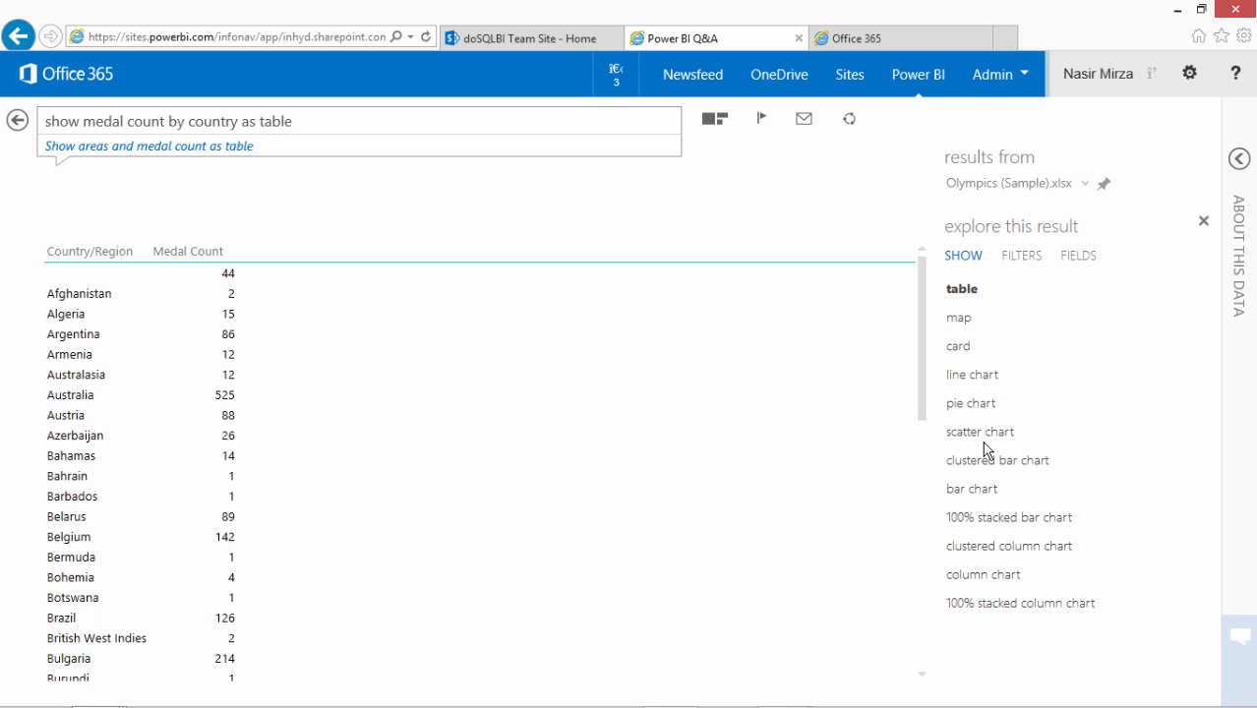
Change the requested visualization in the question from table to "pie chart".
double_click(424, 120)
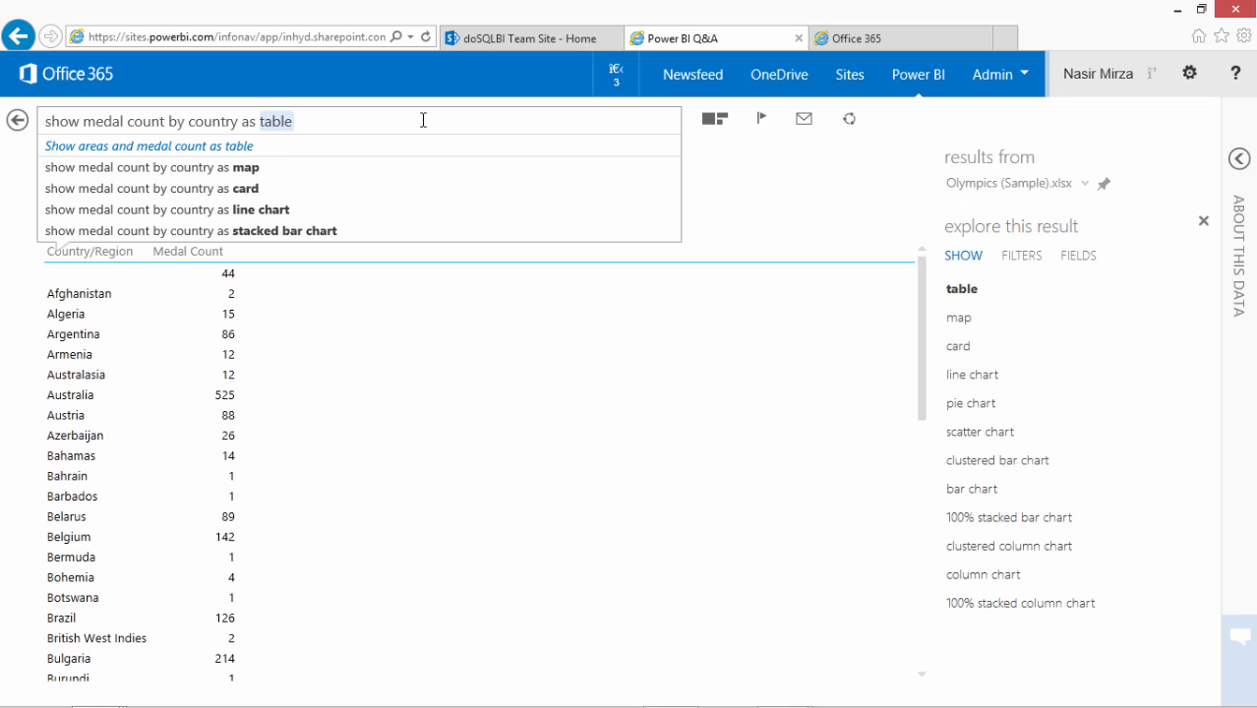
key("BackSpace")
type("pie chart")
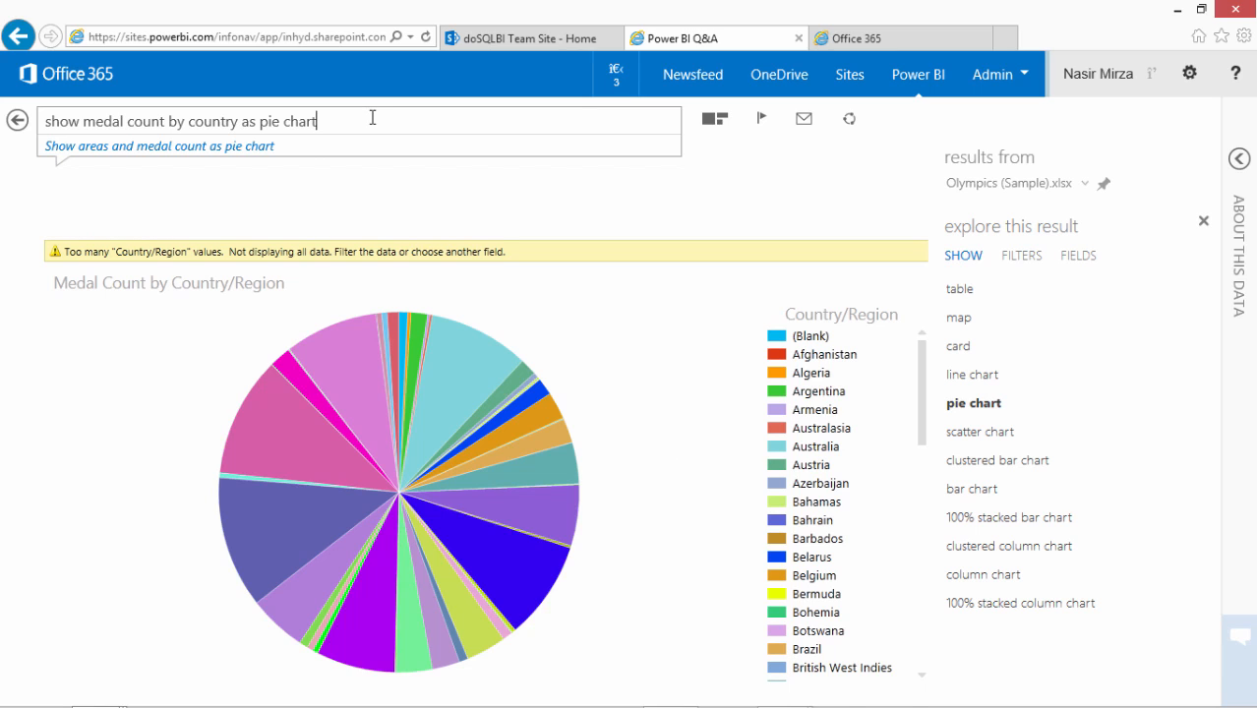
Remove "as pie chart" from the end of the medal count question.
key("BackSpace")
key("BackSpace")
key("BackSpace")
key("BackSpace")
key("BackSpace")
key("BackSpace")
key("BackSpace")
key("BackSpace")
key("BackSpace")
key("BackSpace")
key("BackSpace")
key("BackSpace")
key("BackSpace")
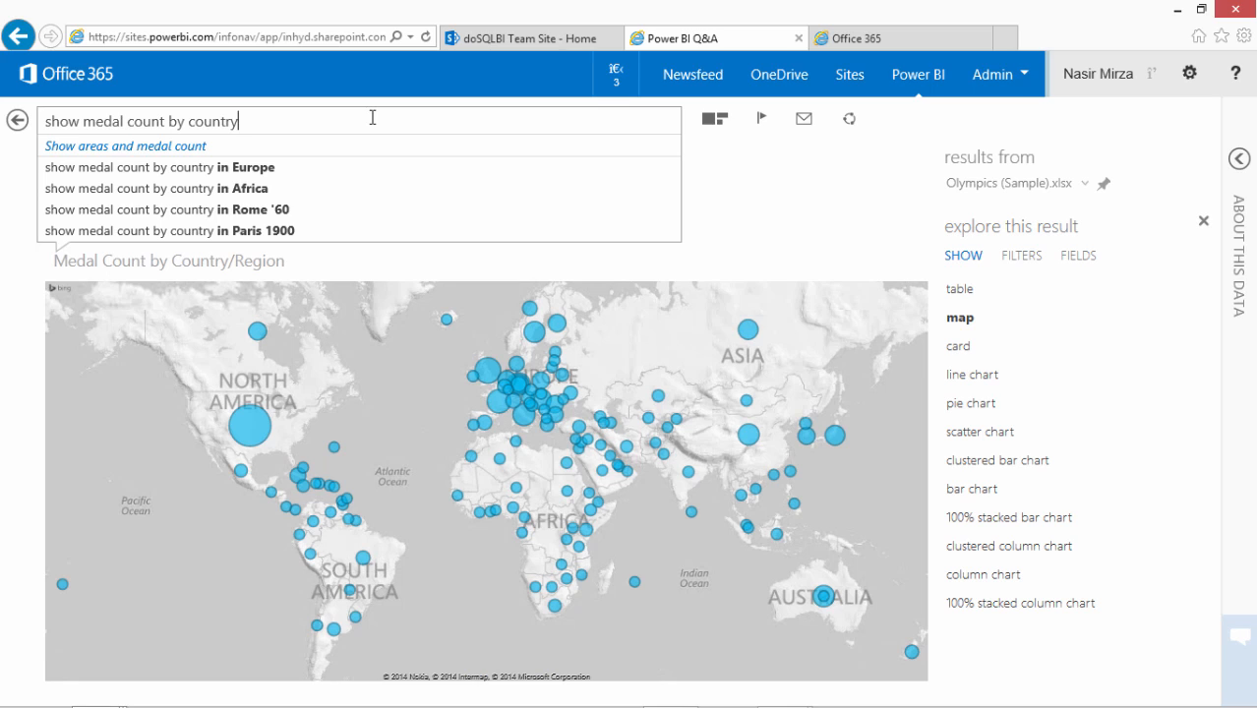
Extend the medal count question with the condition "where medal count is greater than 300".
type("where ")
type("medal count")
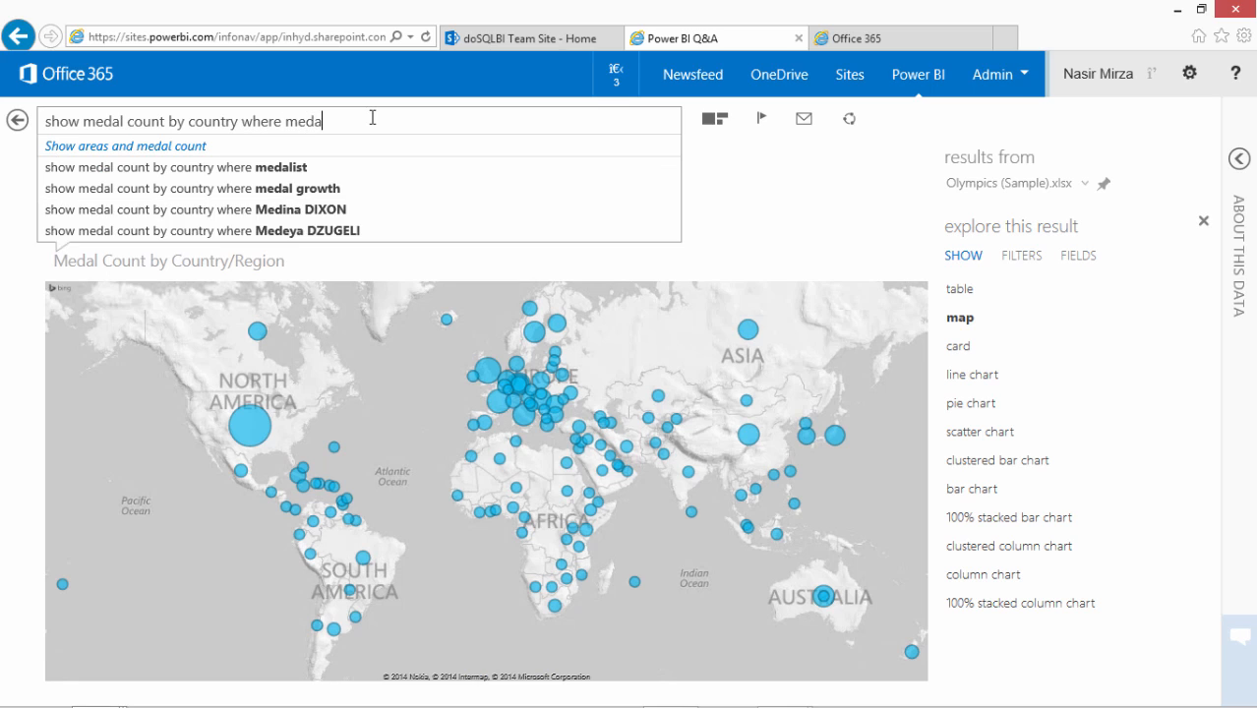
type(" is ")
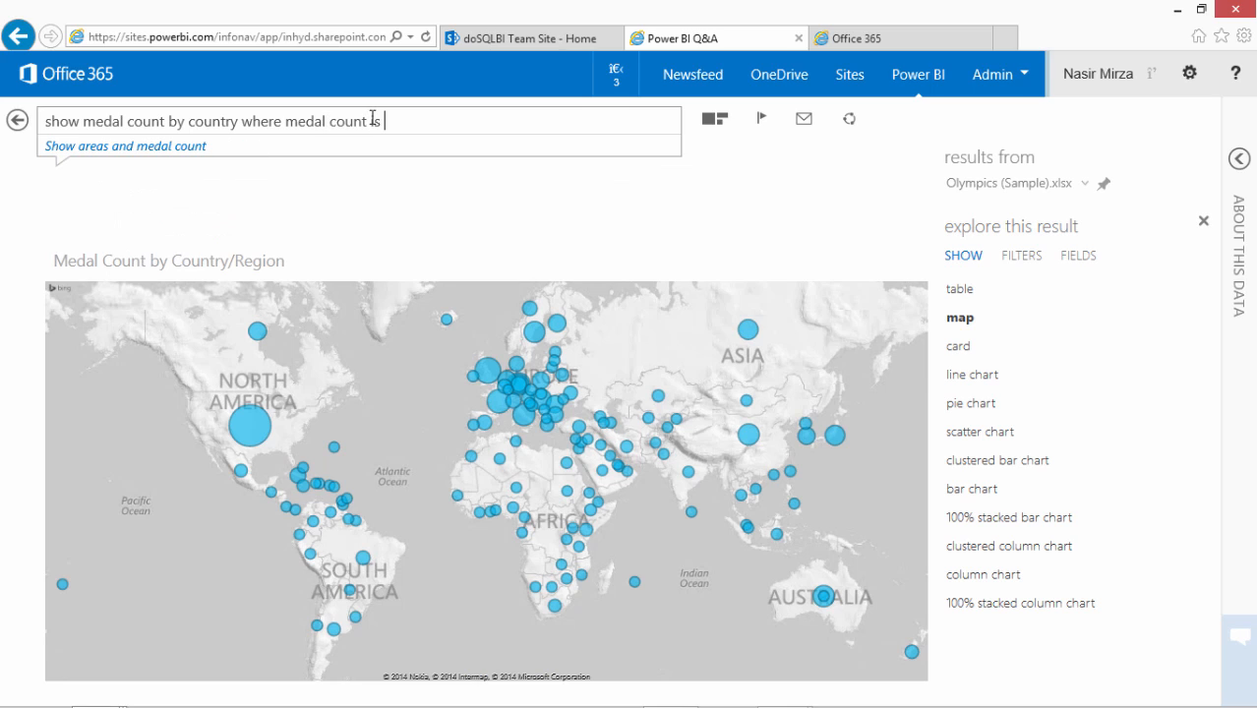
type("greater than ")
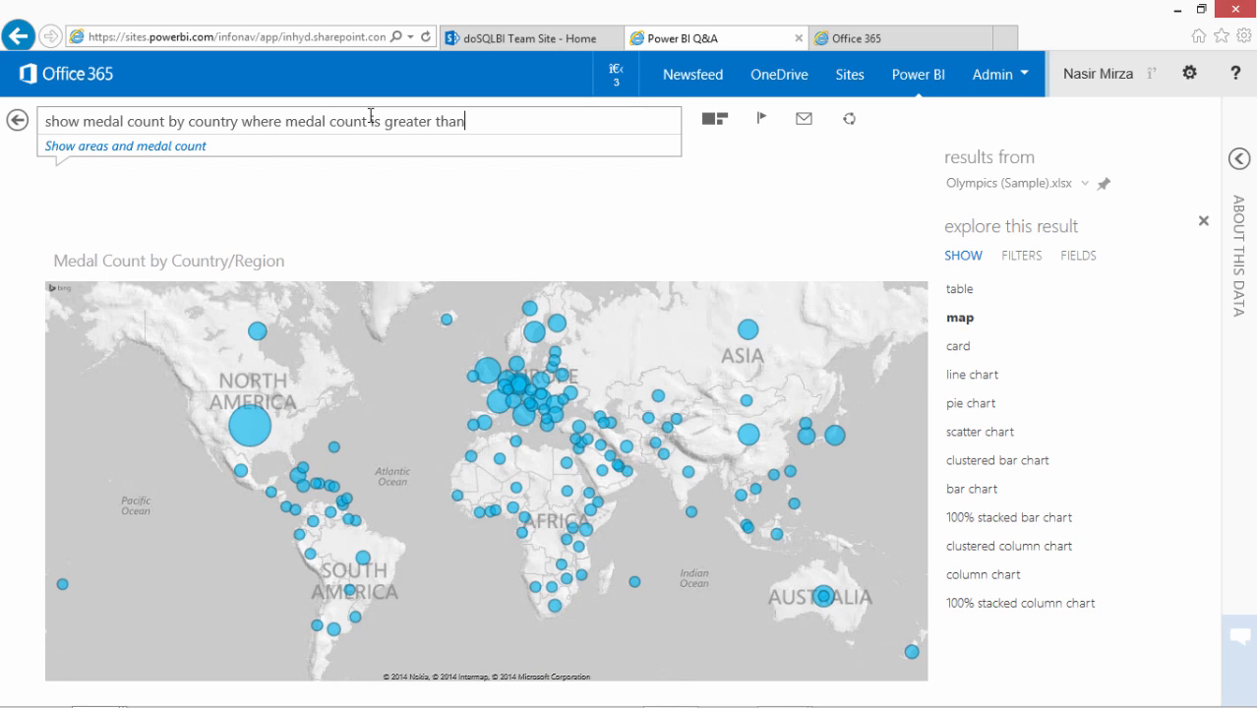
type("300")
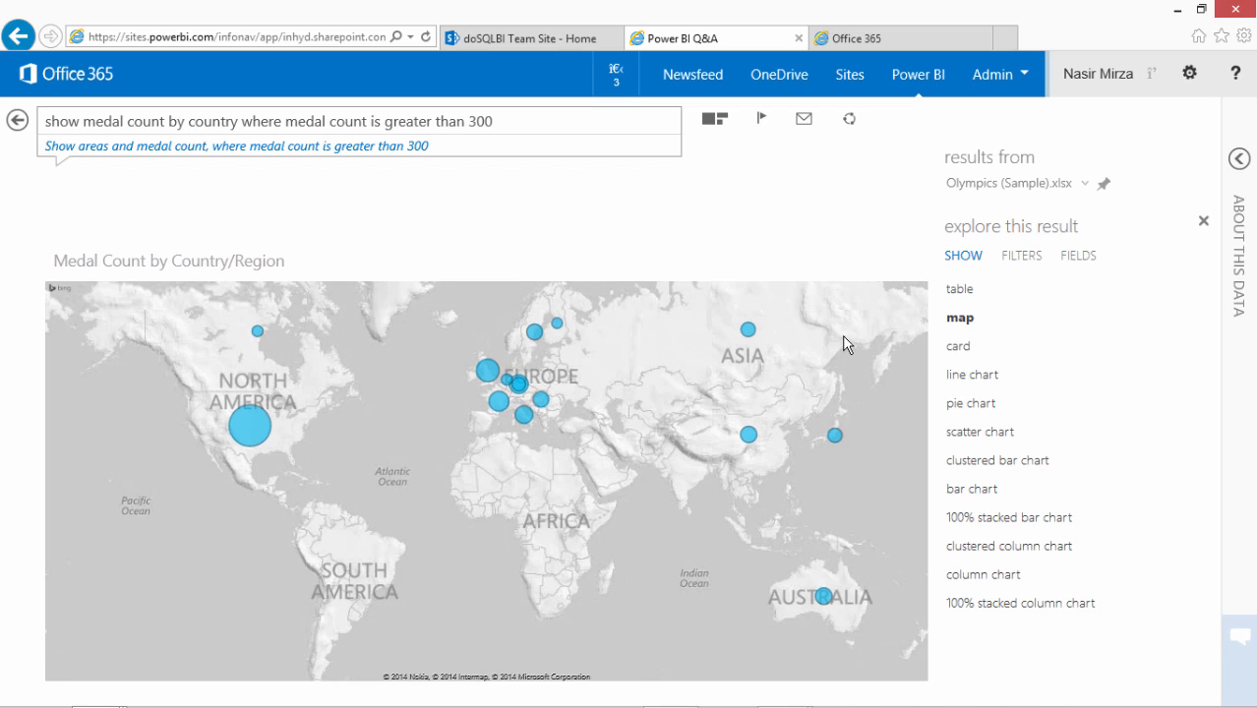
Replace the question with "show gdp growth by country and year for China and India".
key("ctrl+a")
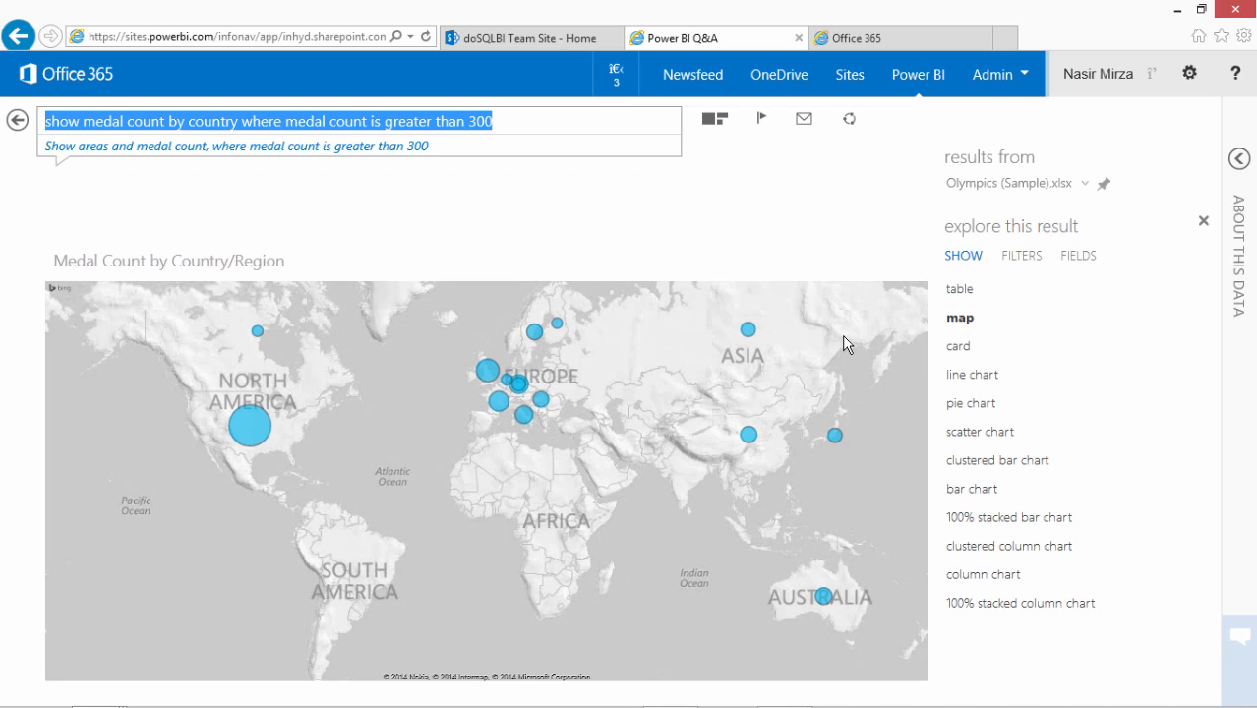
type("show ")
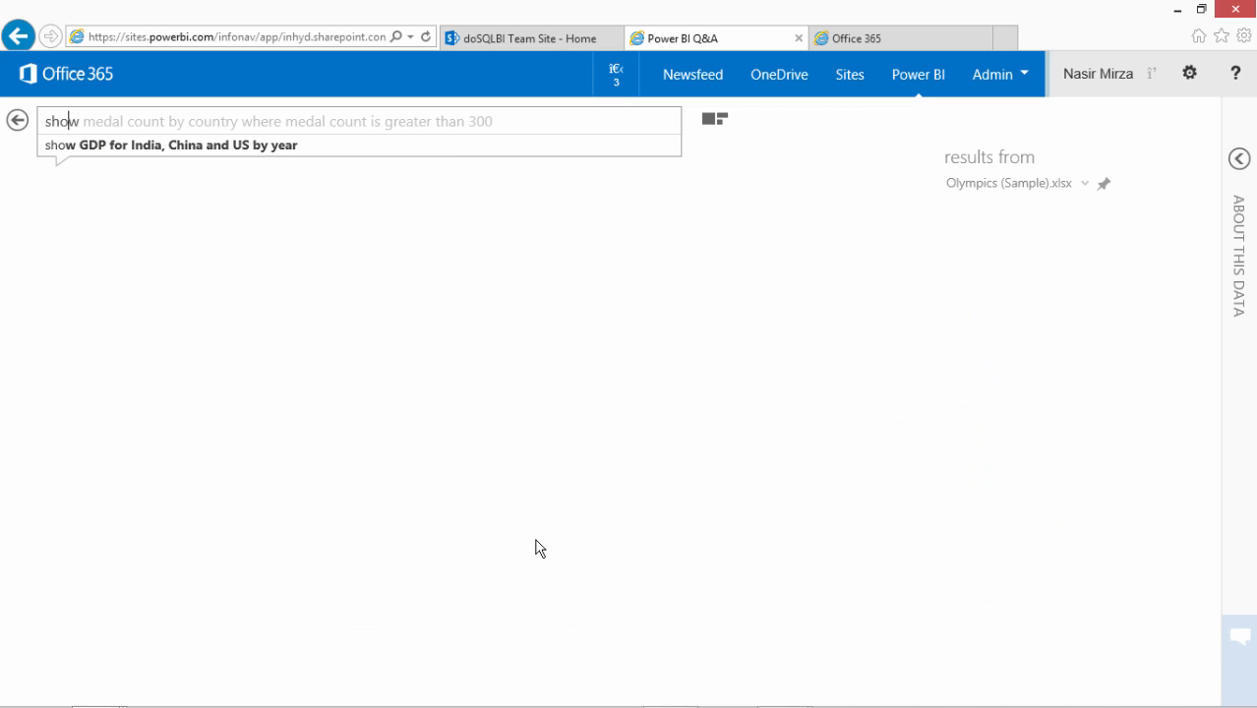
type("gdp")
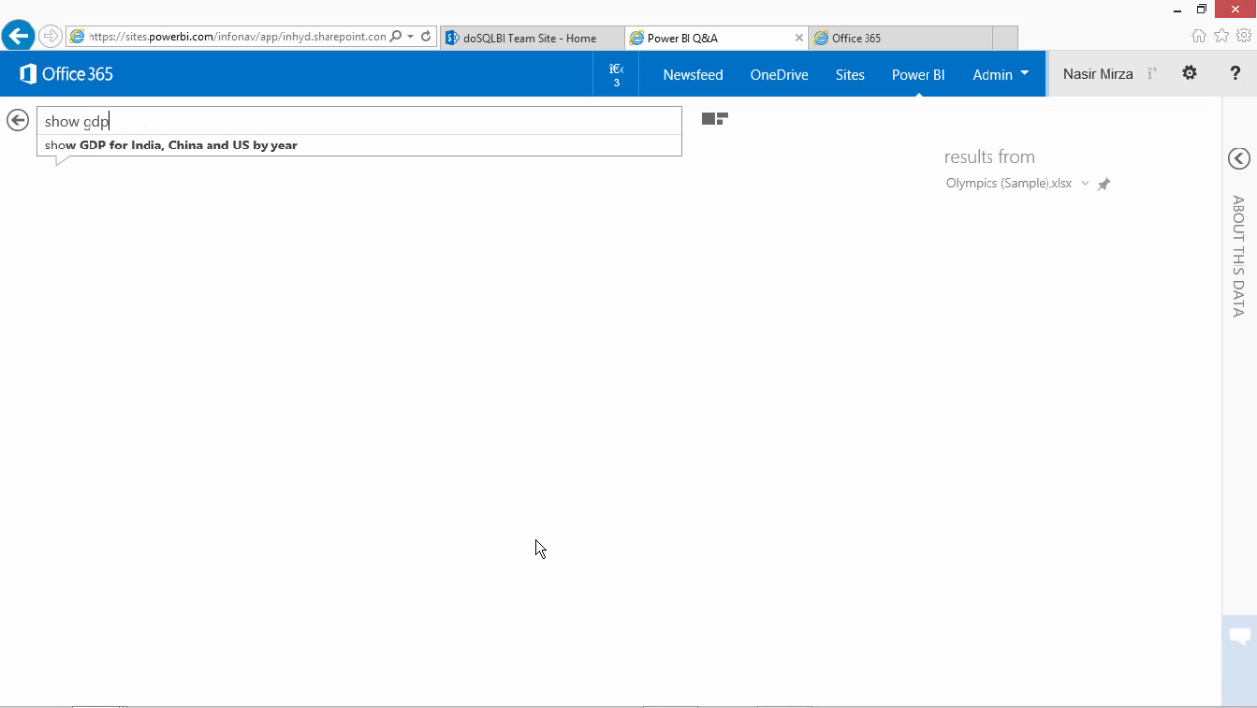
type(" growth ")
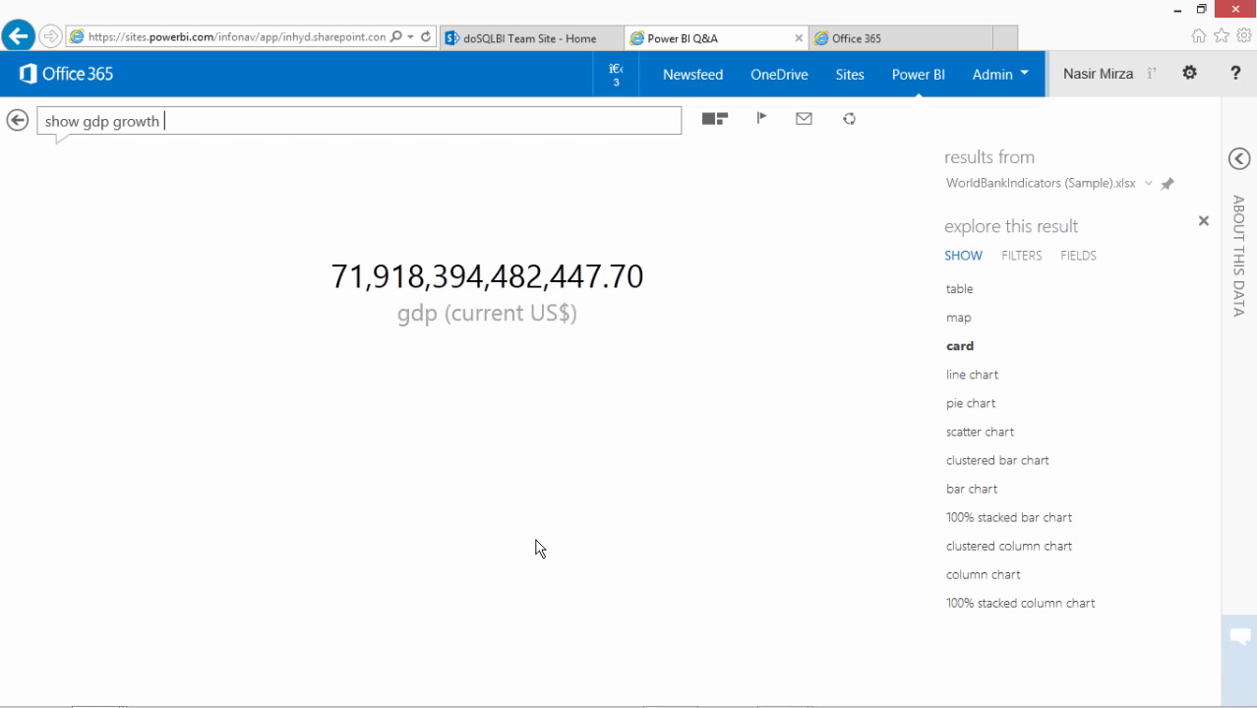
type("by c")
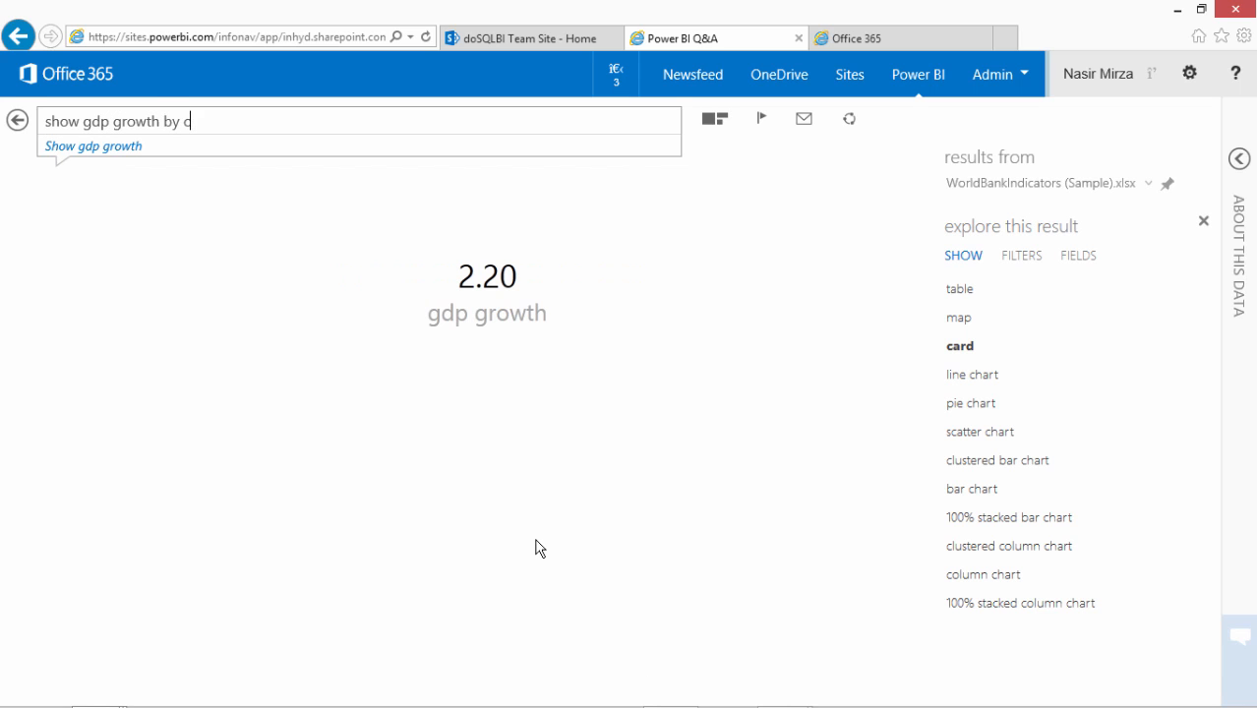
type("ountry and year")
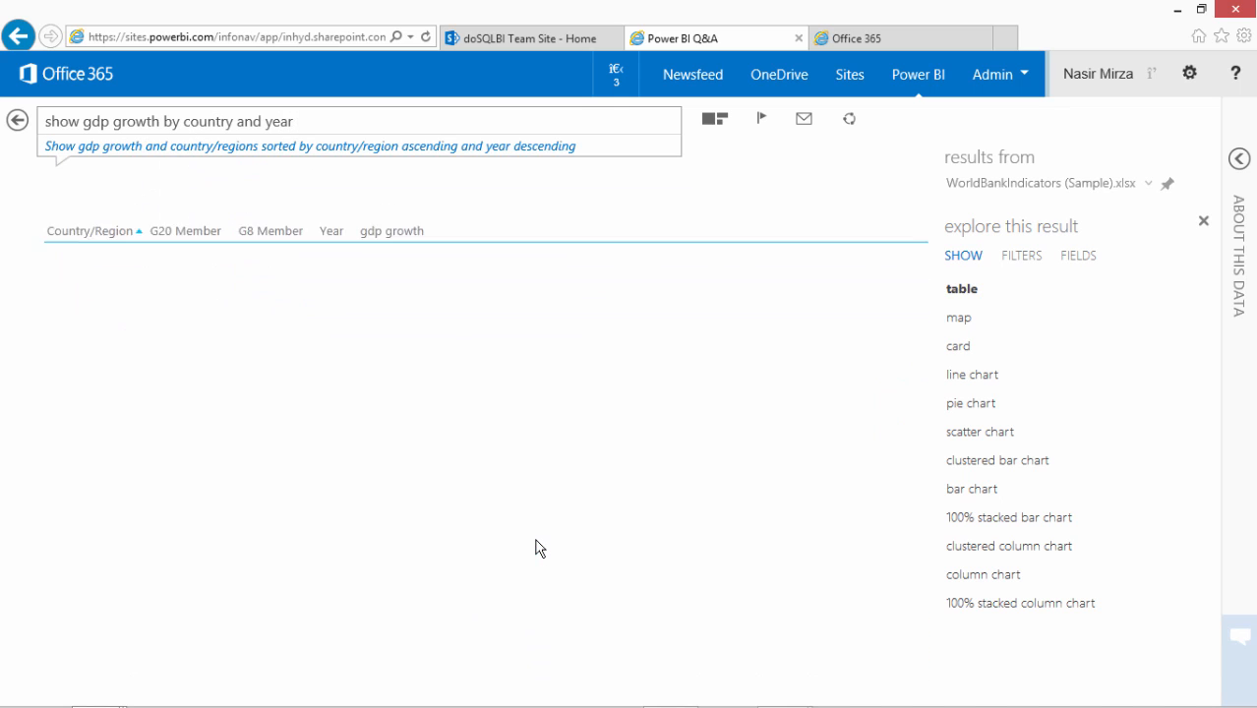
type(" for China")
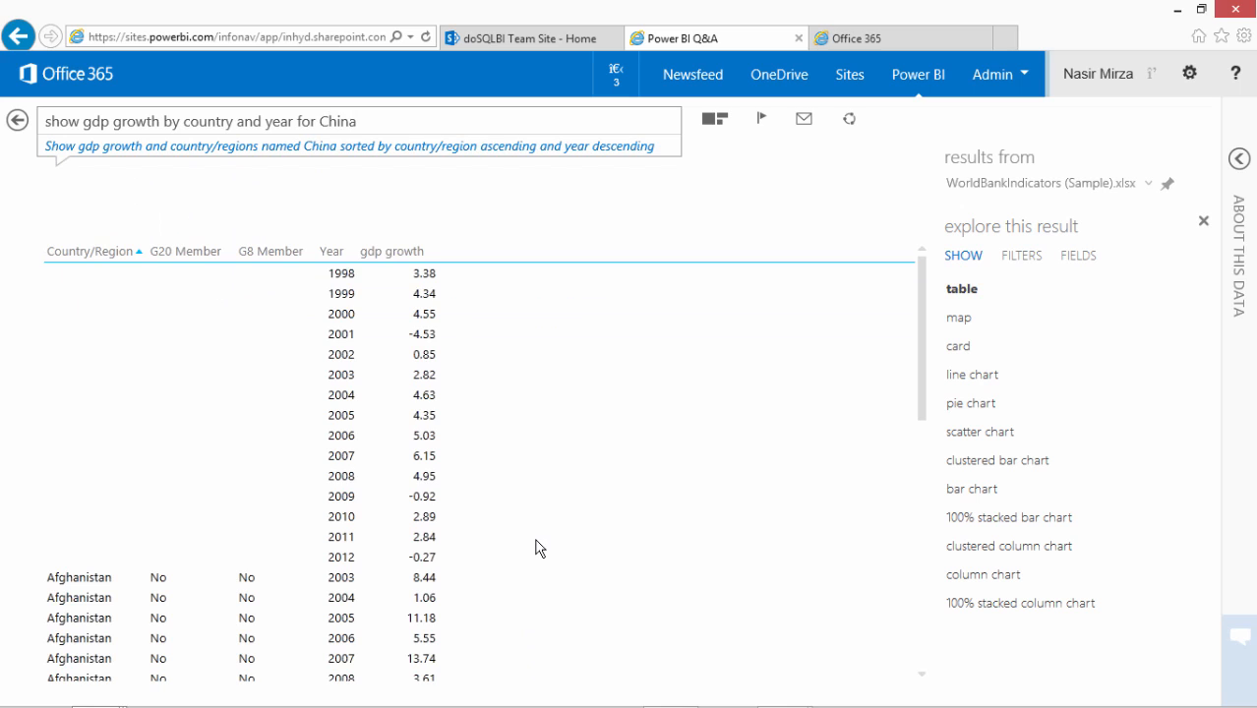
type(" and India")
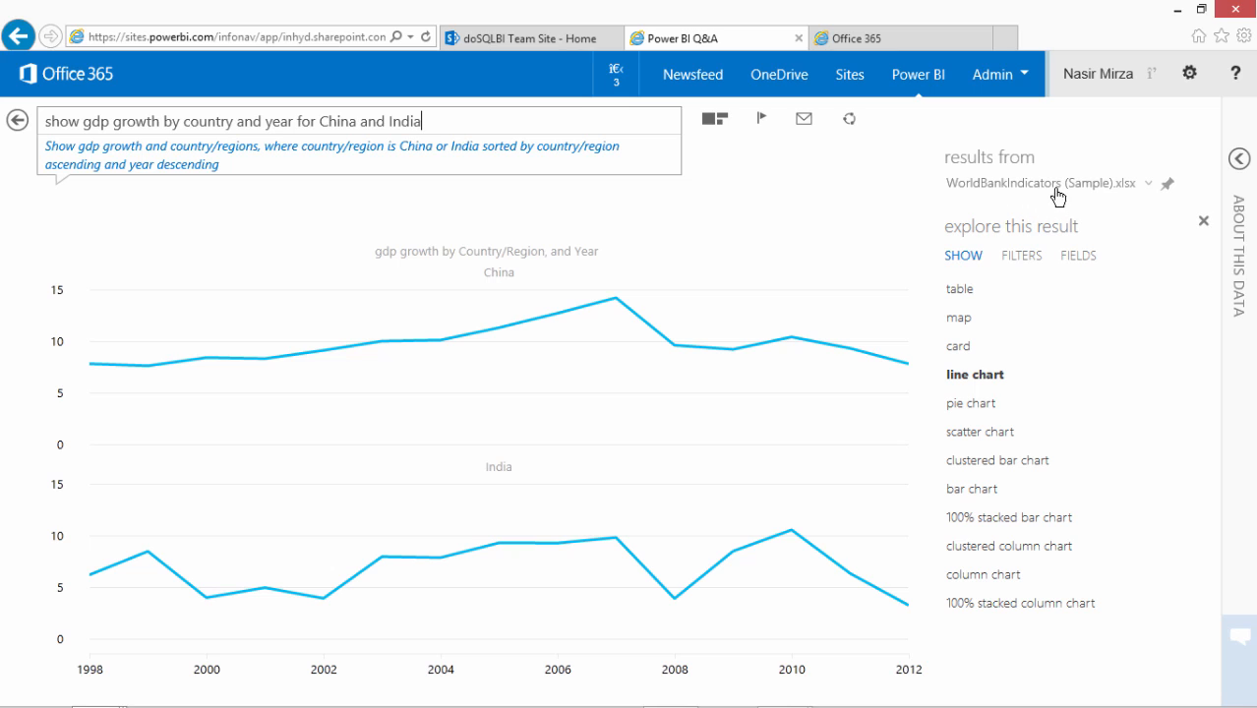
Pin WorldBankIndicators (Sample).xlsx as the results source and change the question to "show medal count by country".
left_click(1166, 187)
left_click_drag(466, 124, 96, 142)
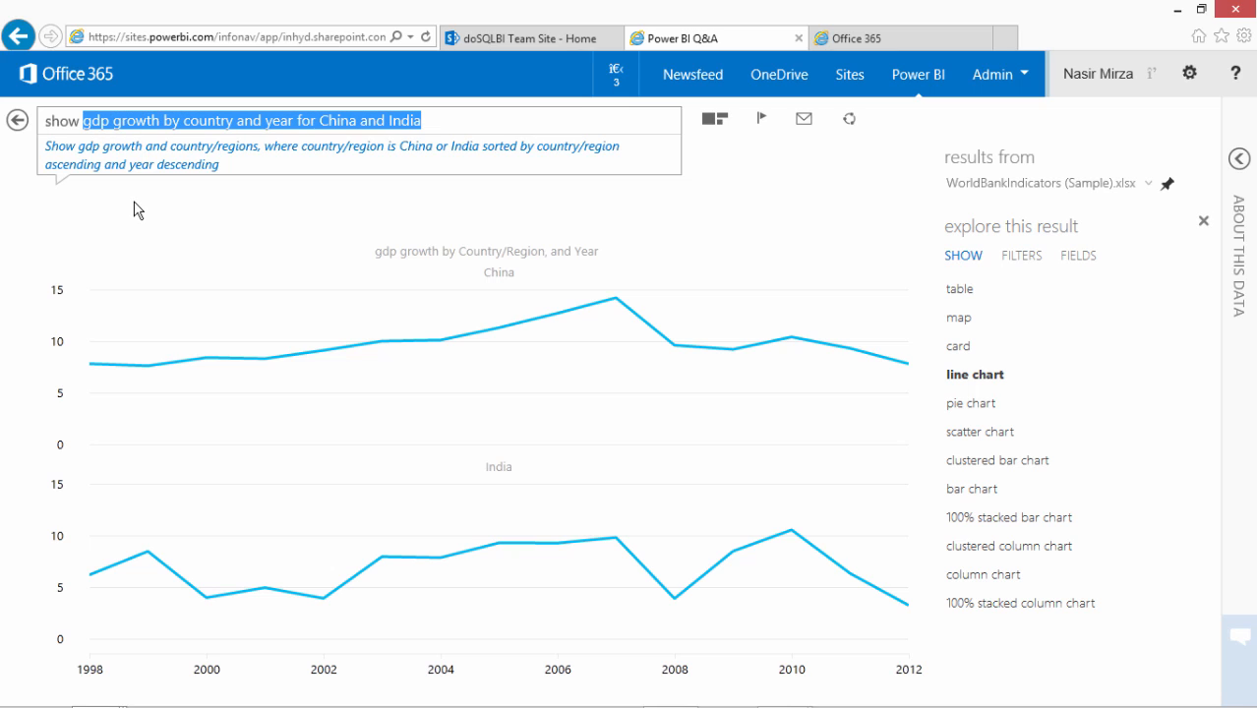
type("m")
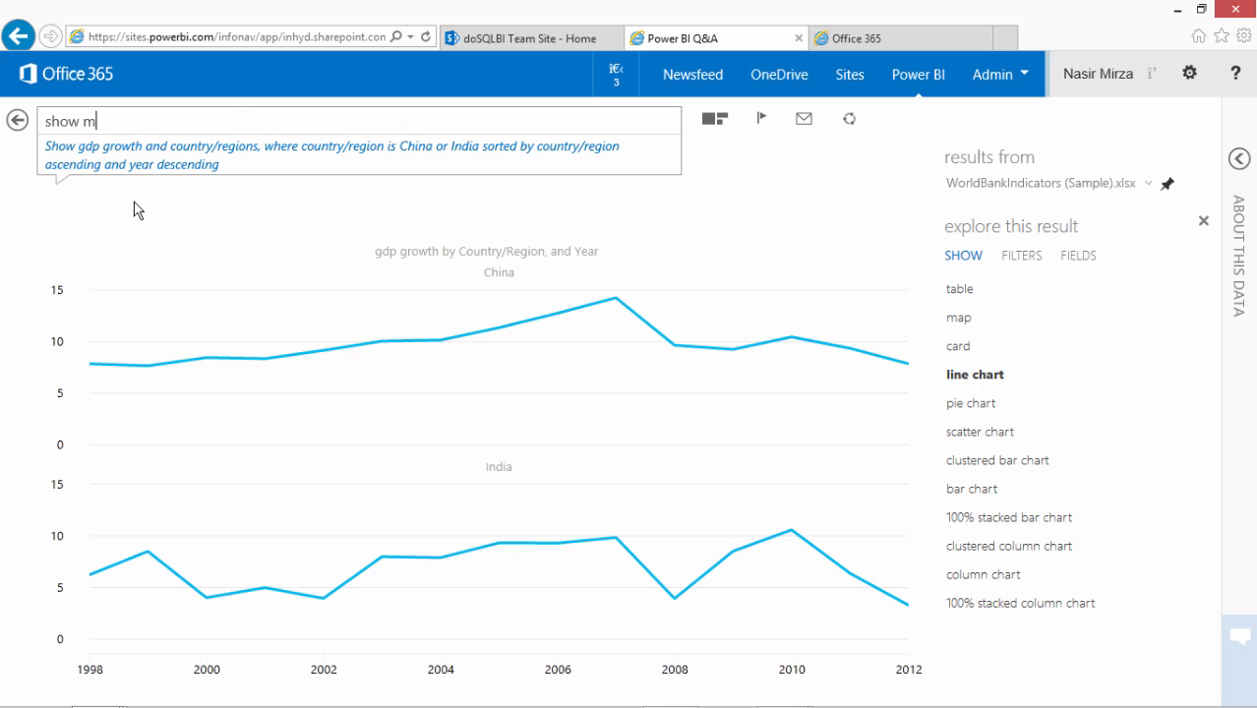
type("edal count by ")
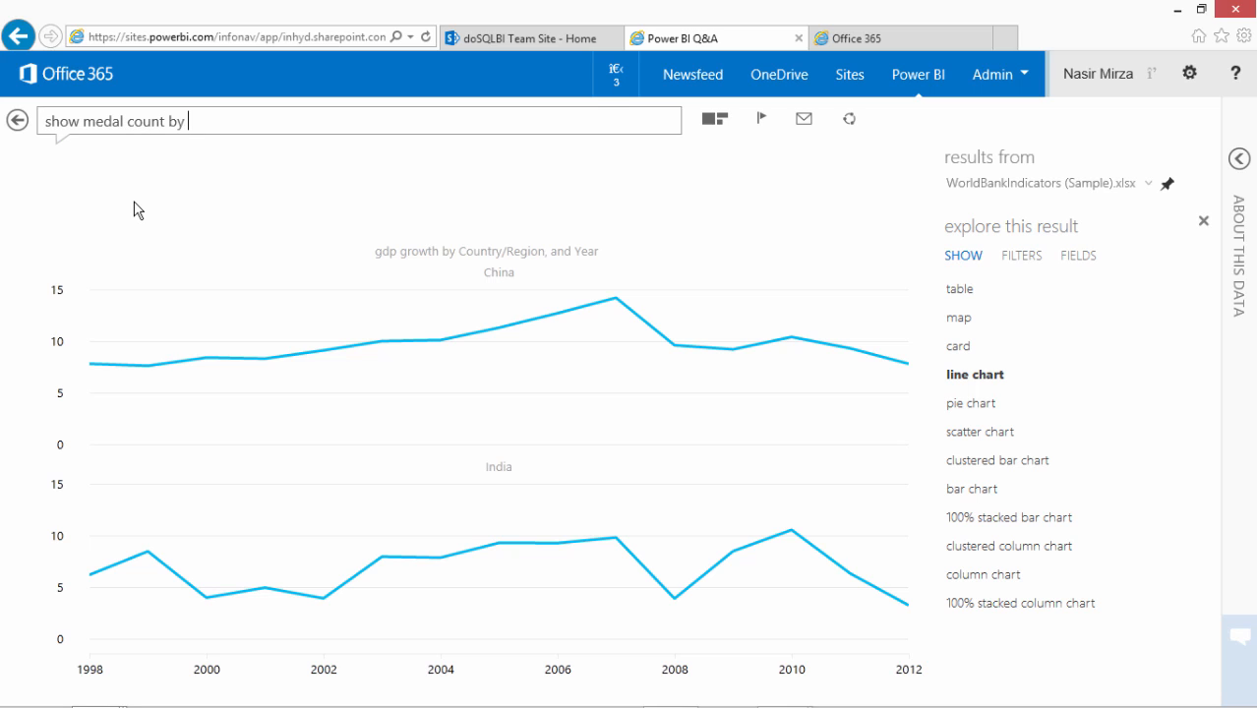
type("country")
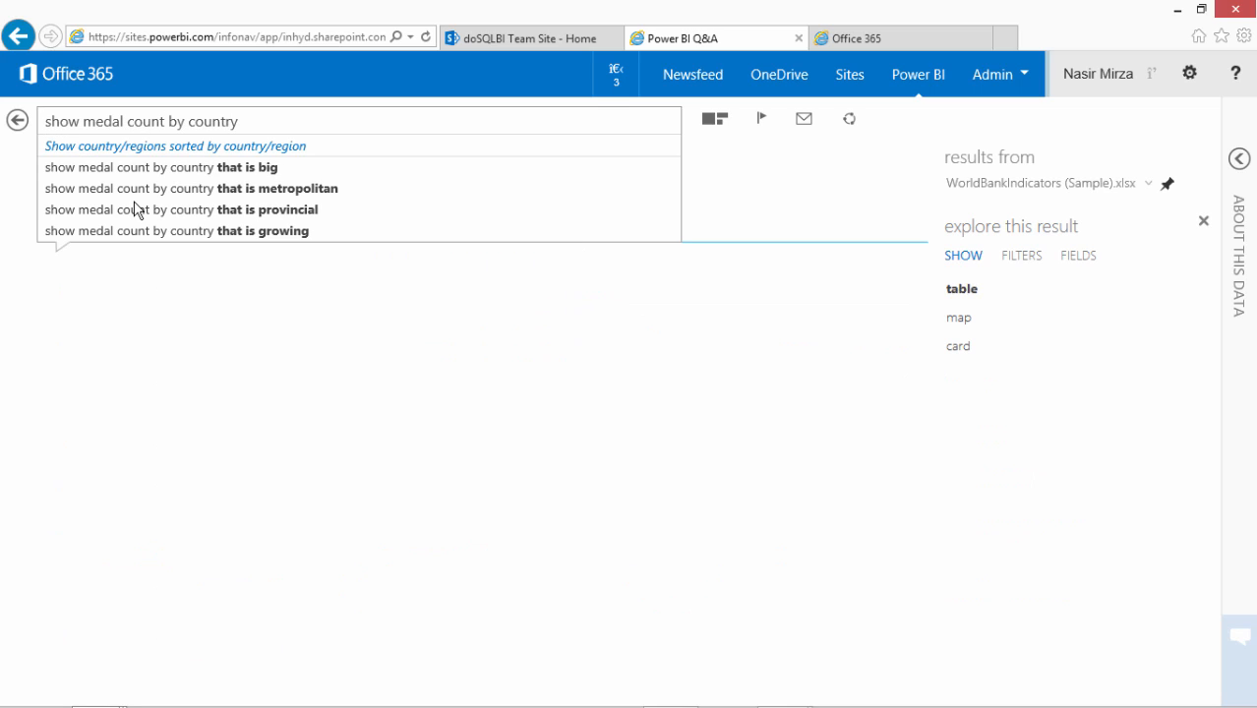
left_click(748, 209)
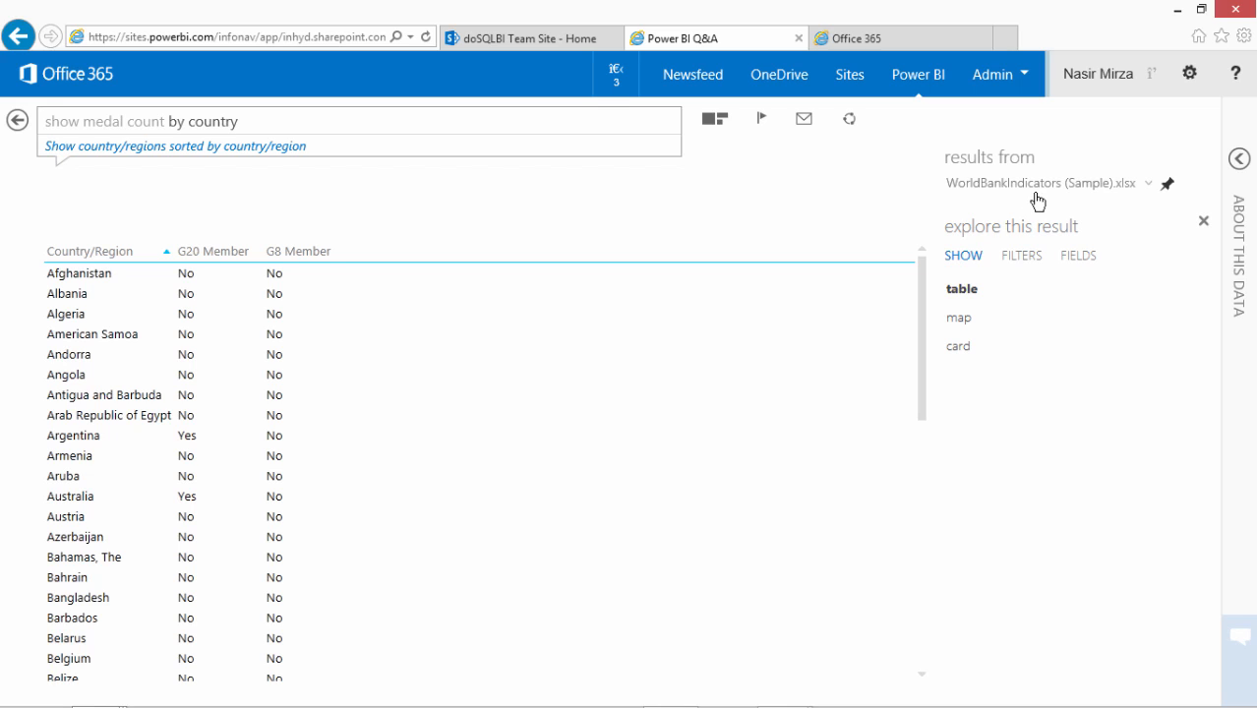
Examine the fields of the CountriesRegions table in WorldBankIndicators and the CountryRegions and Medals tables in the Olympics workbook.
left_click(1077, 262)
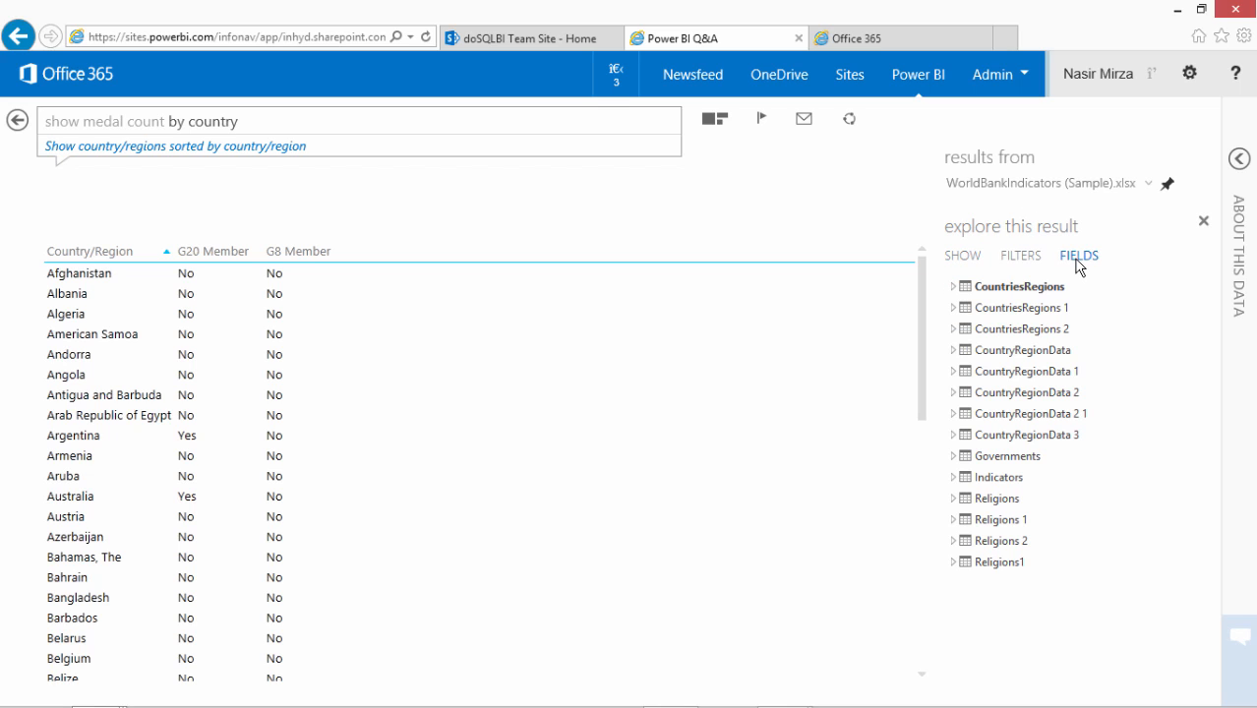
left_click(953, 287)
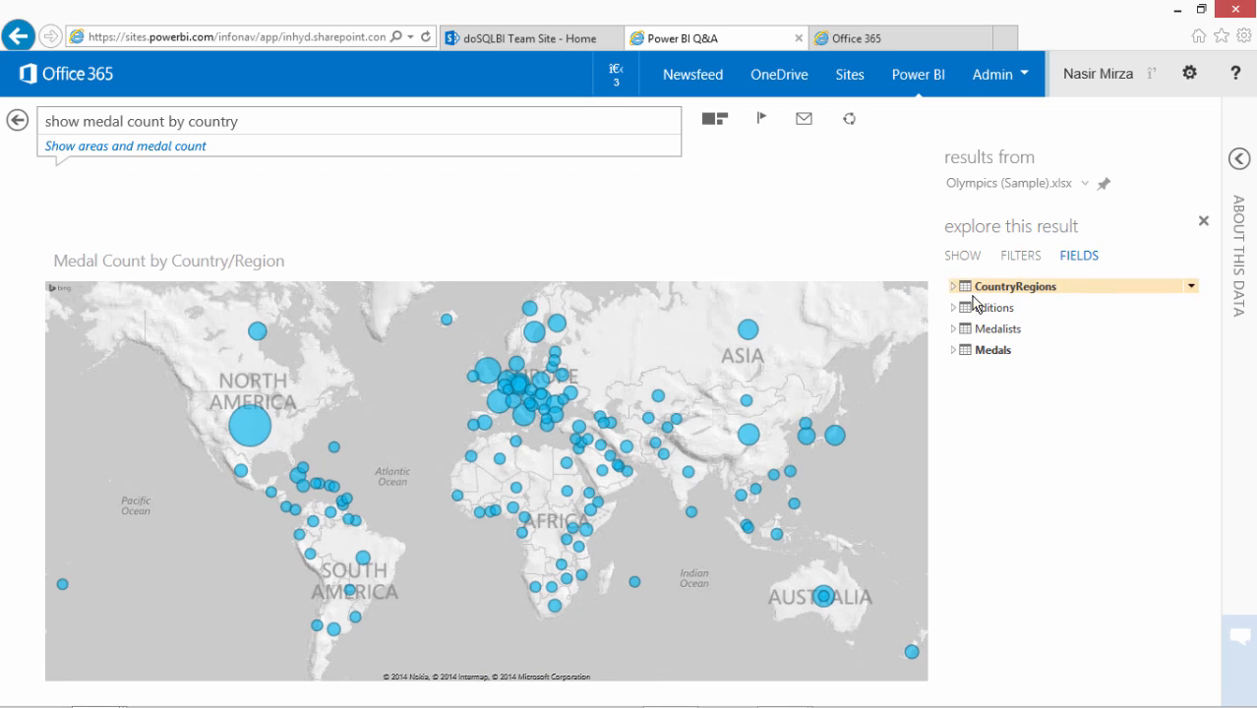
left_click(952, 292)
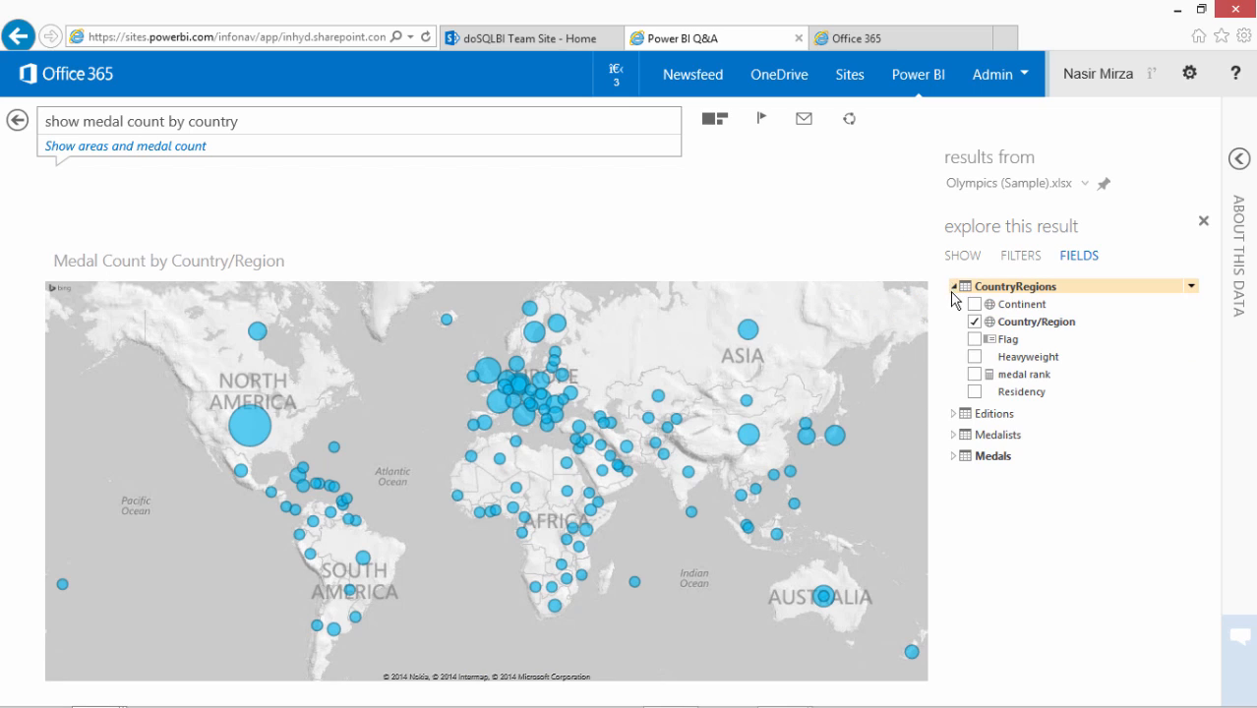
left_click(954, 460)
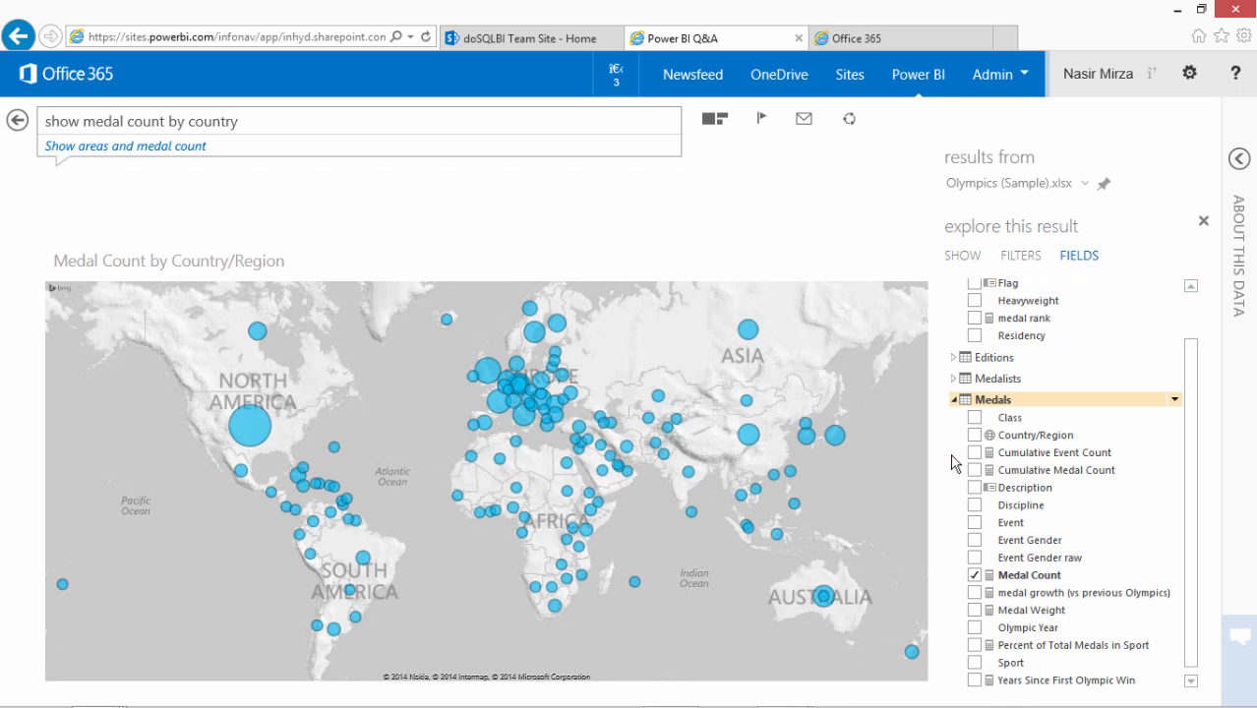
Upload the Timesheet workbook to the Documents library of the doSQLBI Team Site.
left_click(497, 42)
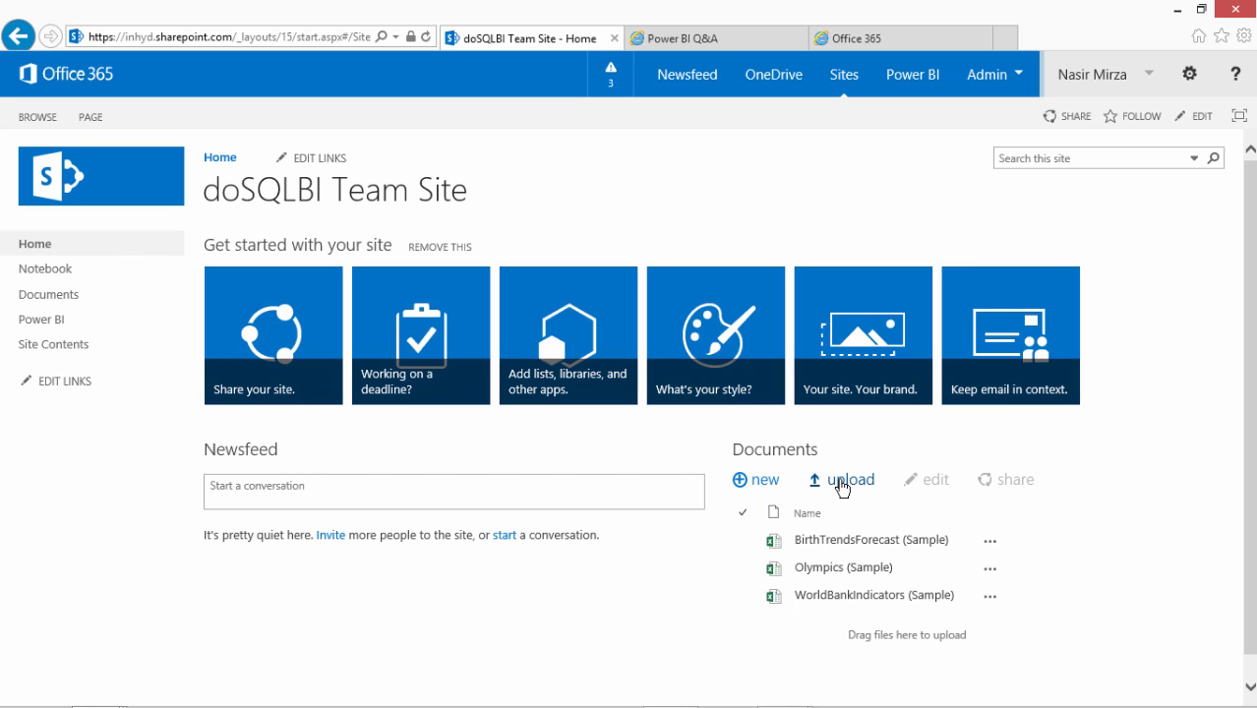
left_click(842, 481)
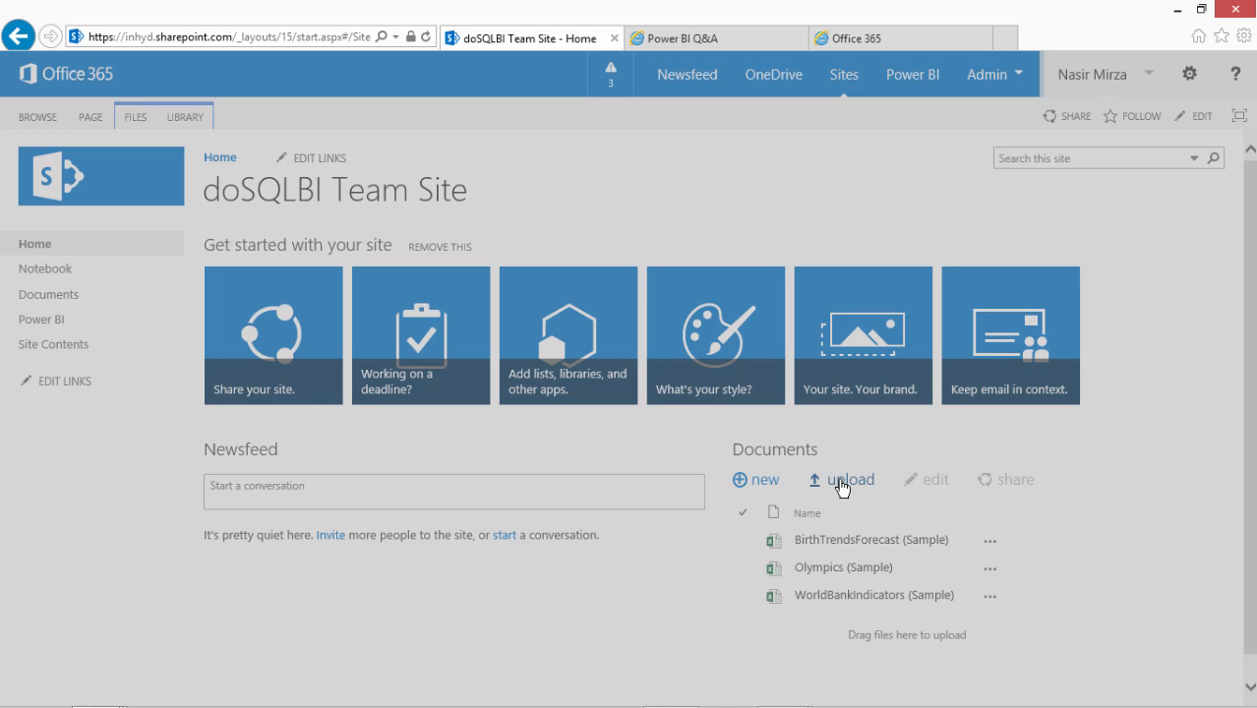
left_click(856, 289)
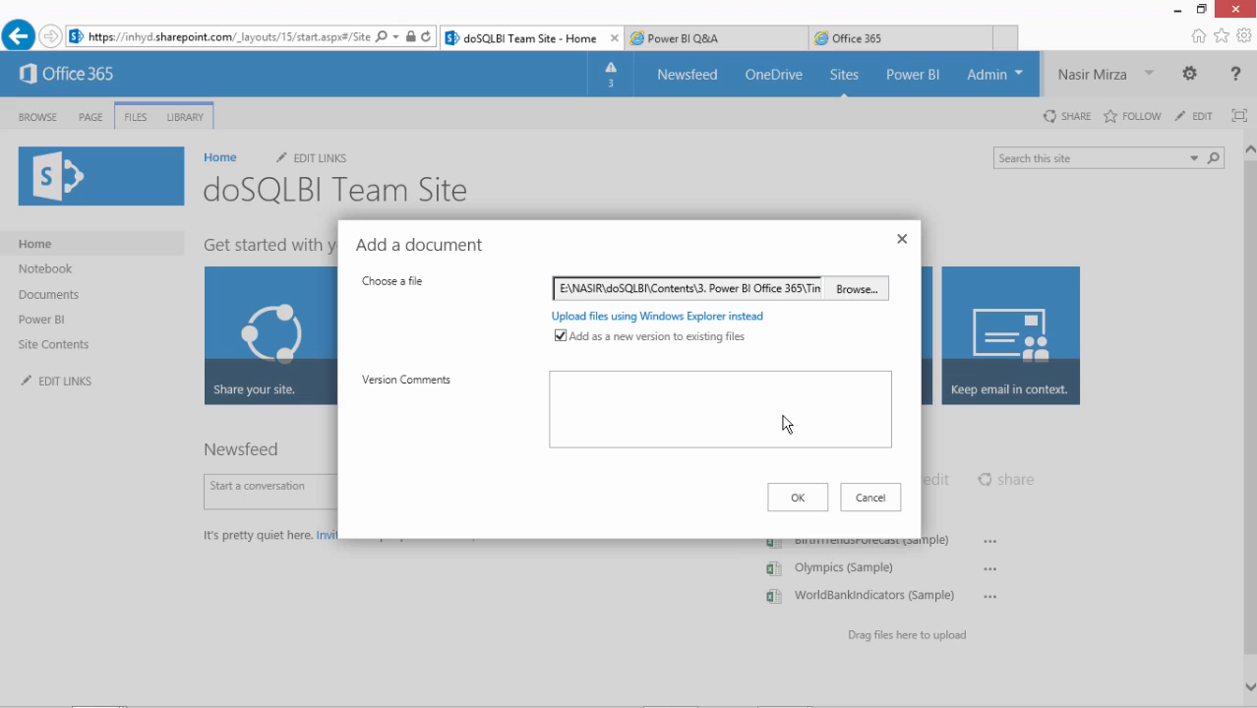
left_click(796, 499)
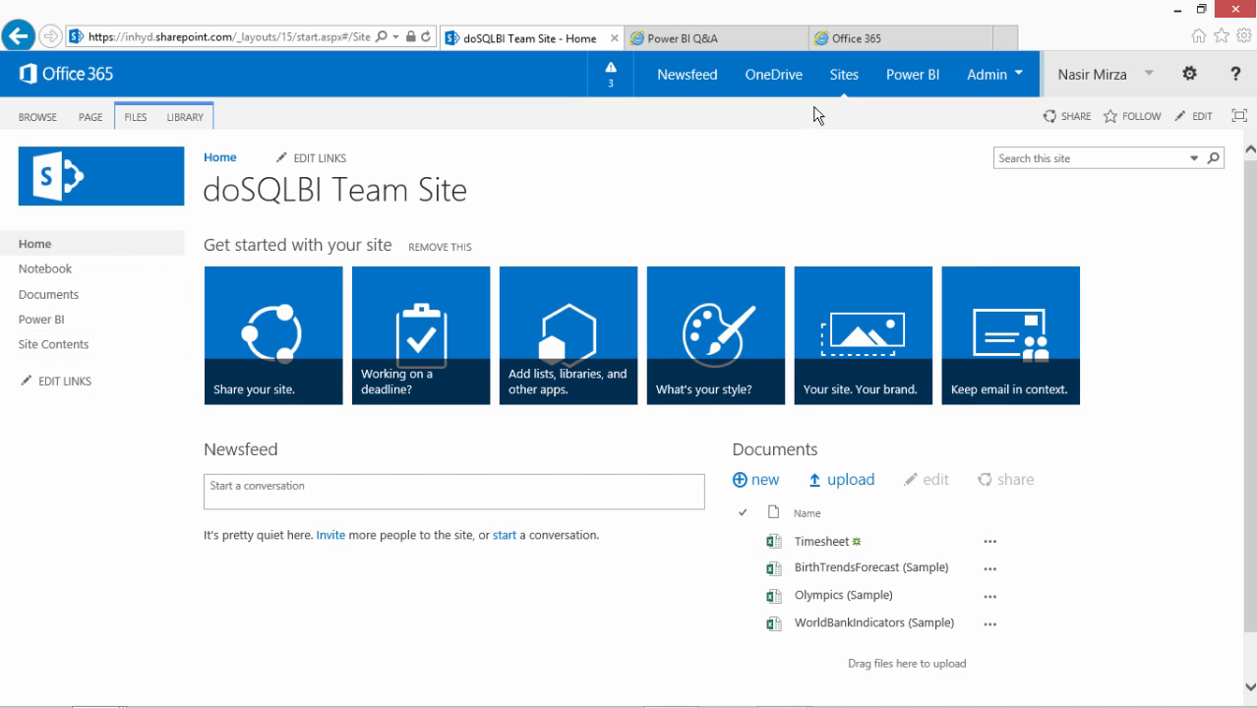
Return to the Power BI site from Q&A and enable the Timesheet workbook in Power BI for Office 365.
left_click(663, 39)
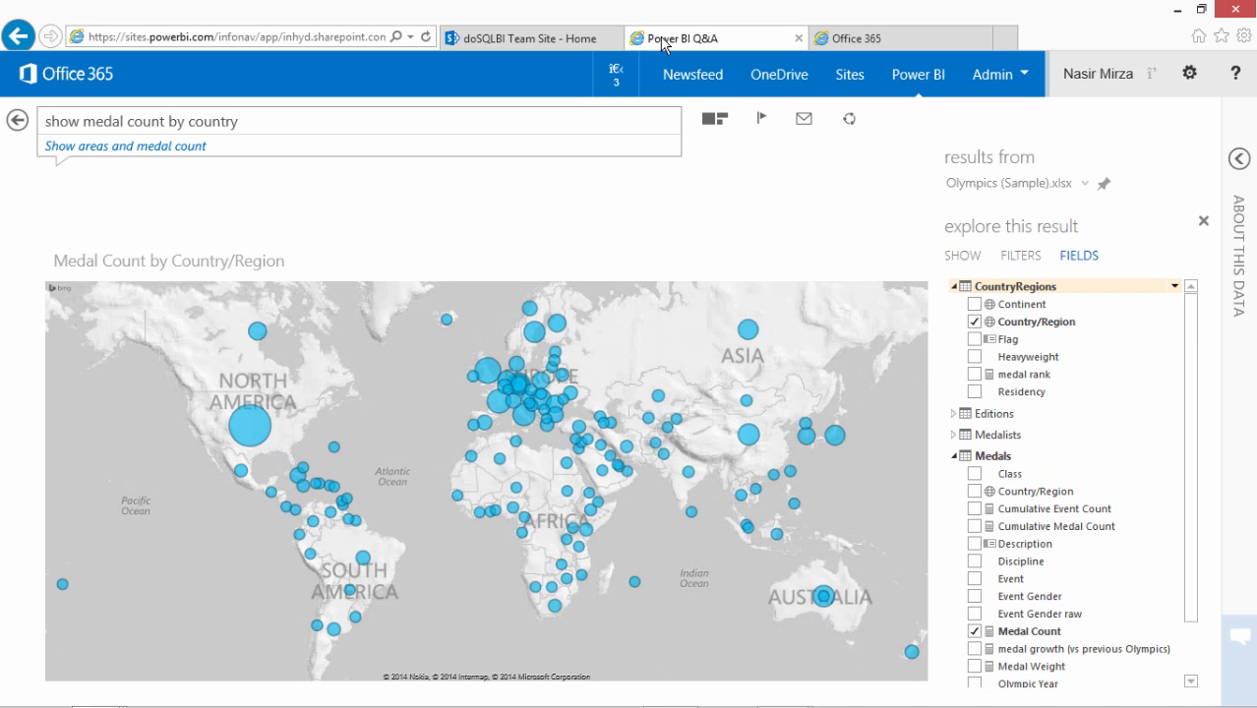
left_click(17, 122)
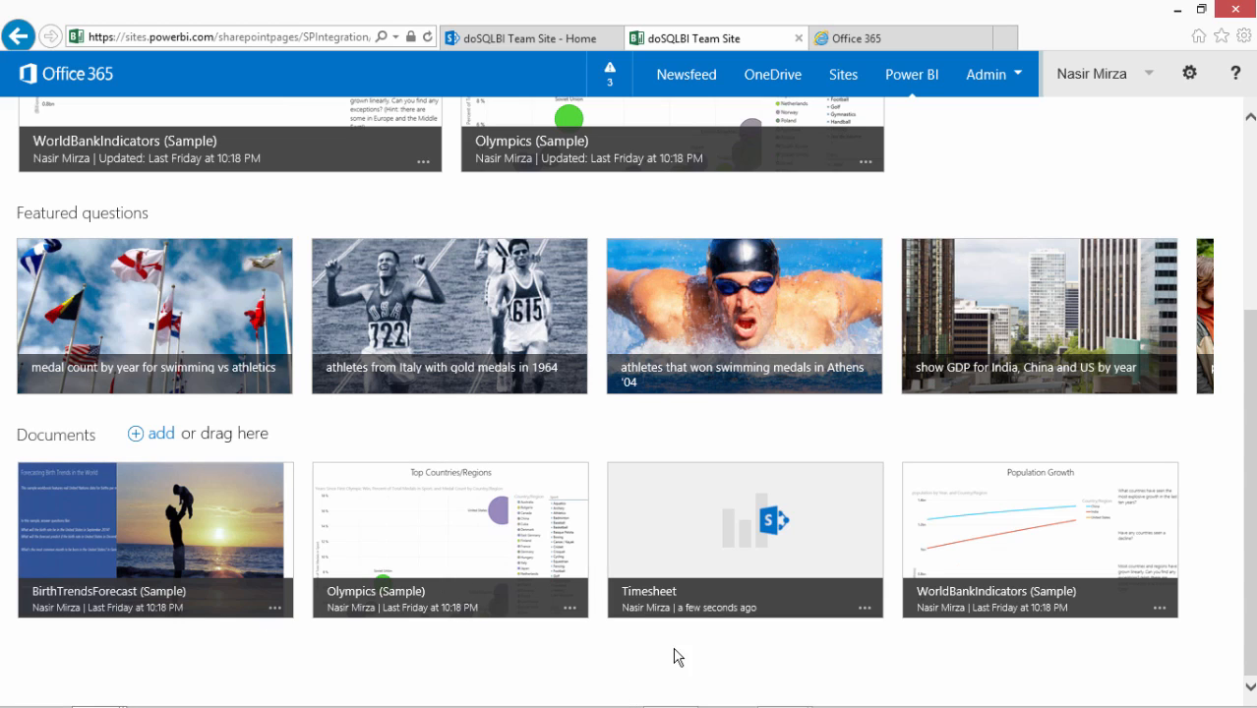
left_click(864, 612)
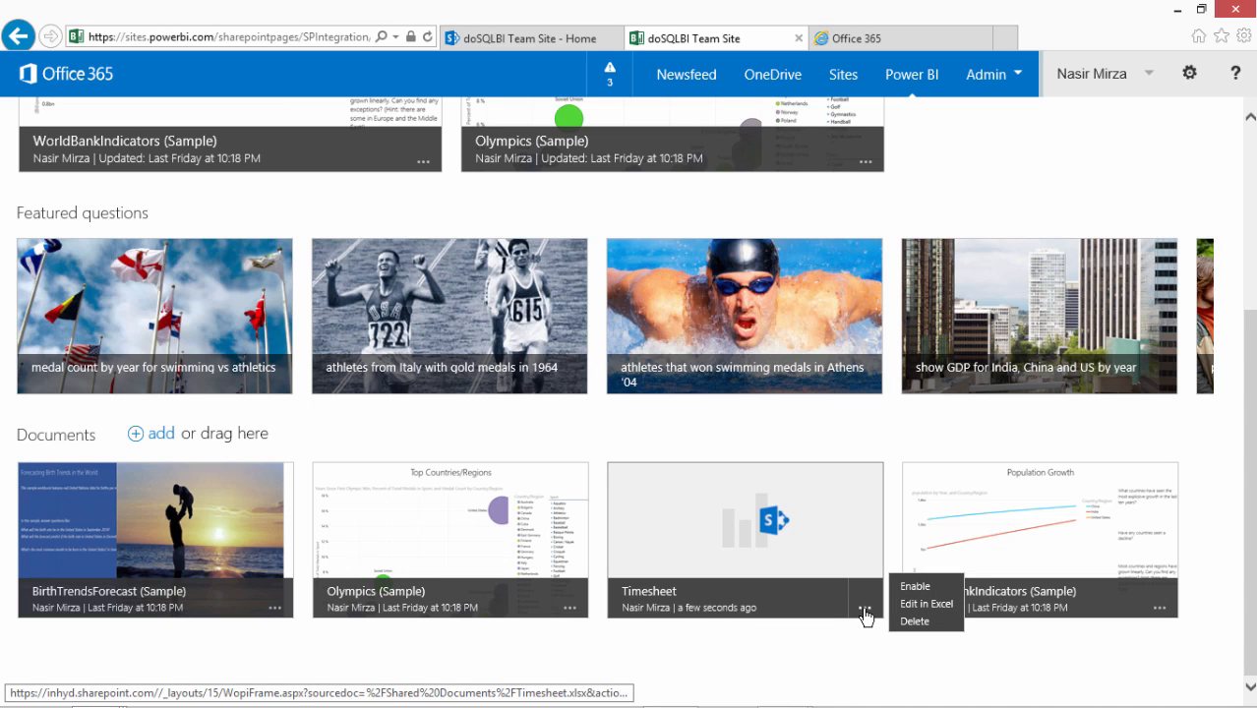
left_click(914, 591)
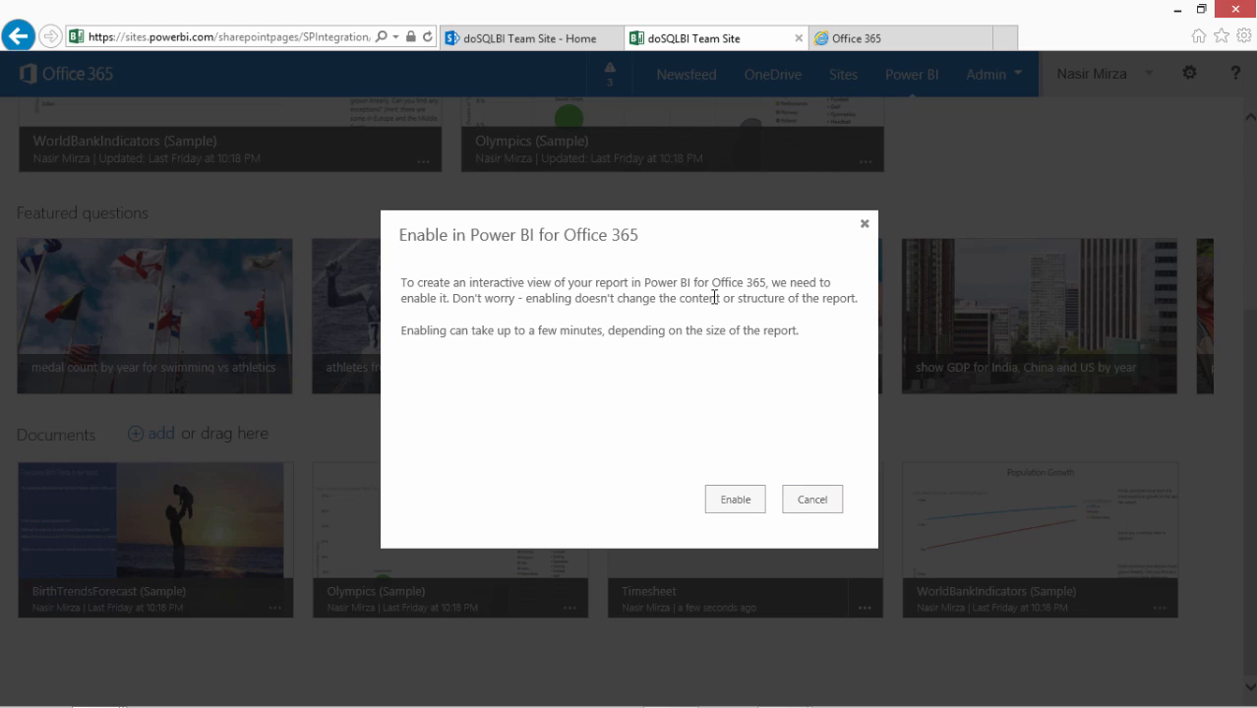
left_click(736, 502)
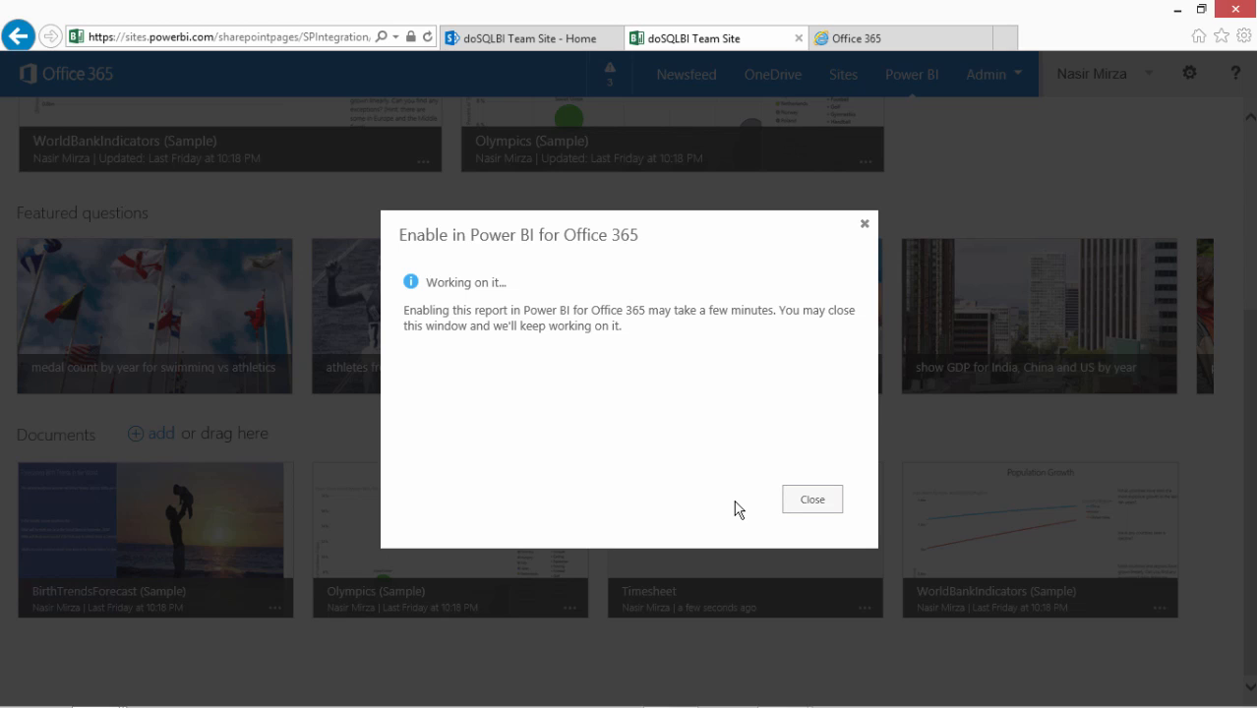
left_click(811, 503)
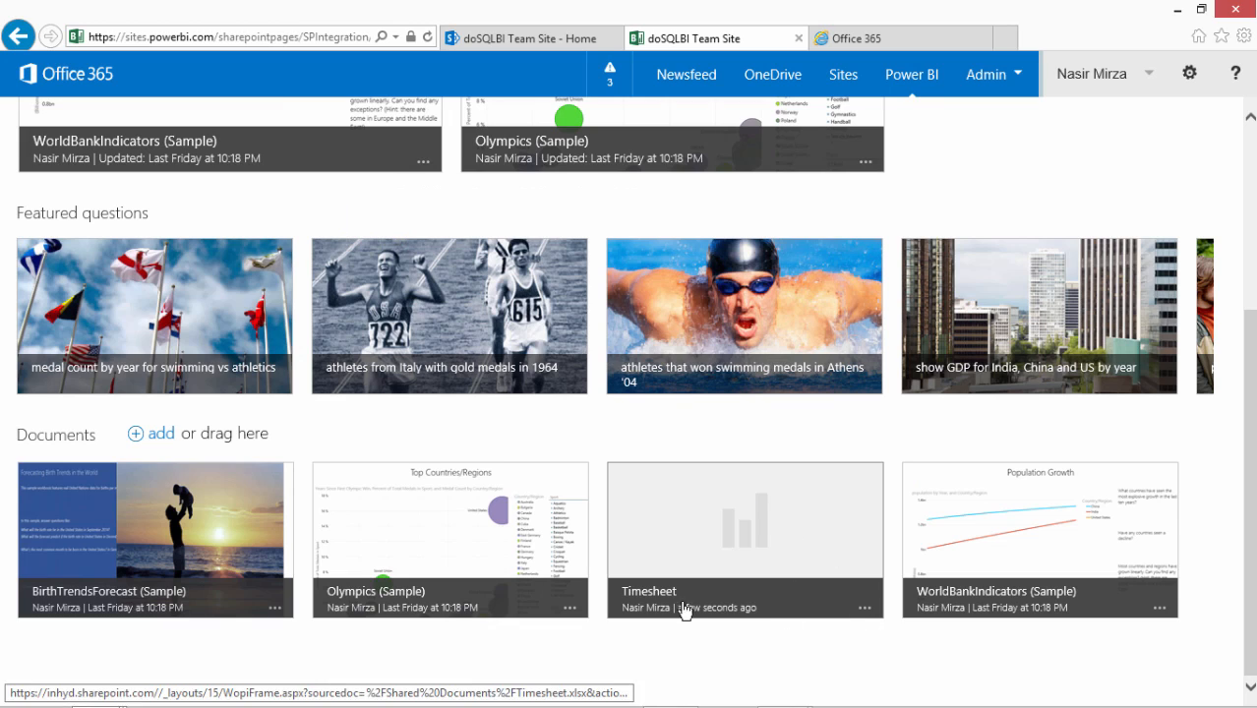
Add the Timesheet workbook to Q&A and reopen its list of available actions.
left_click(867, 610)
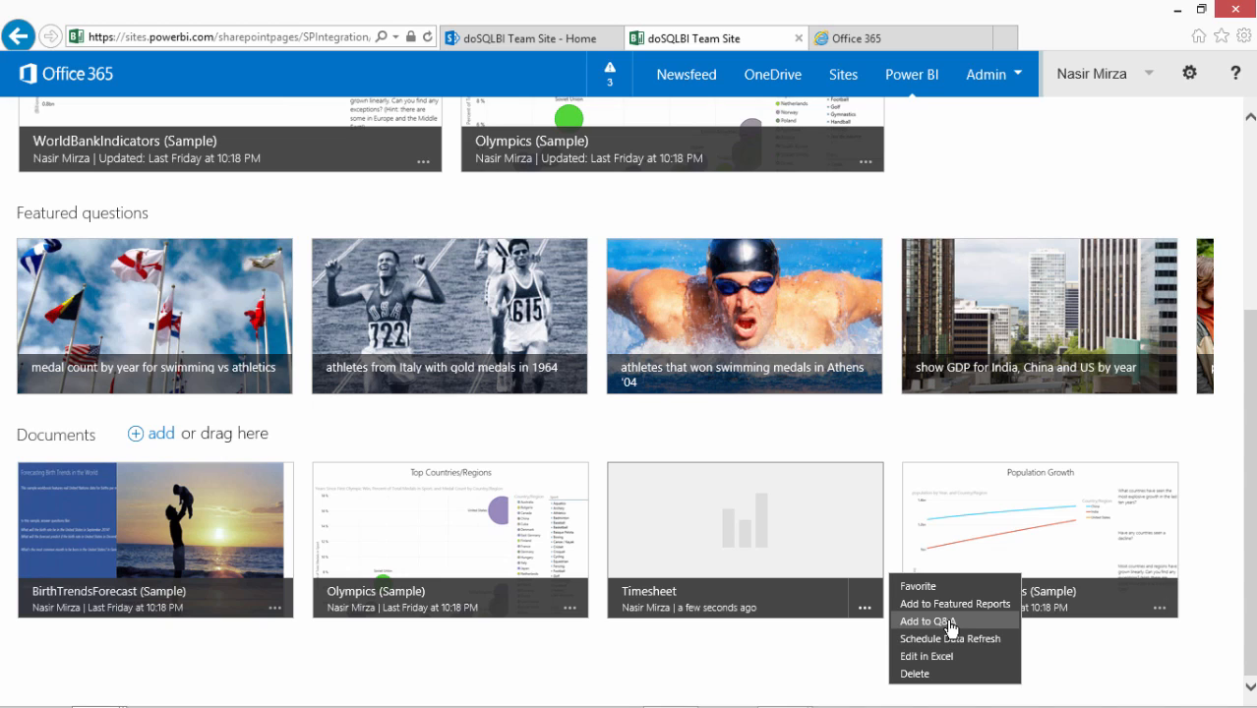
left_click(948, 623)
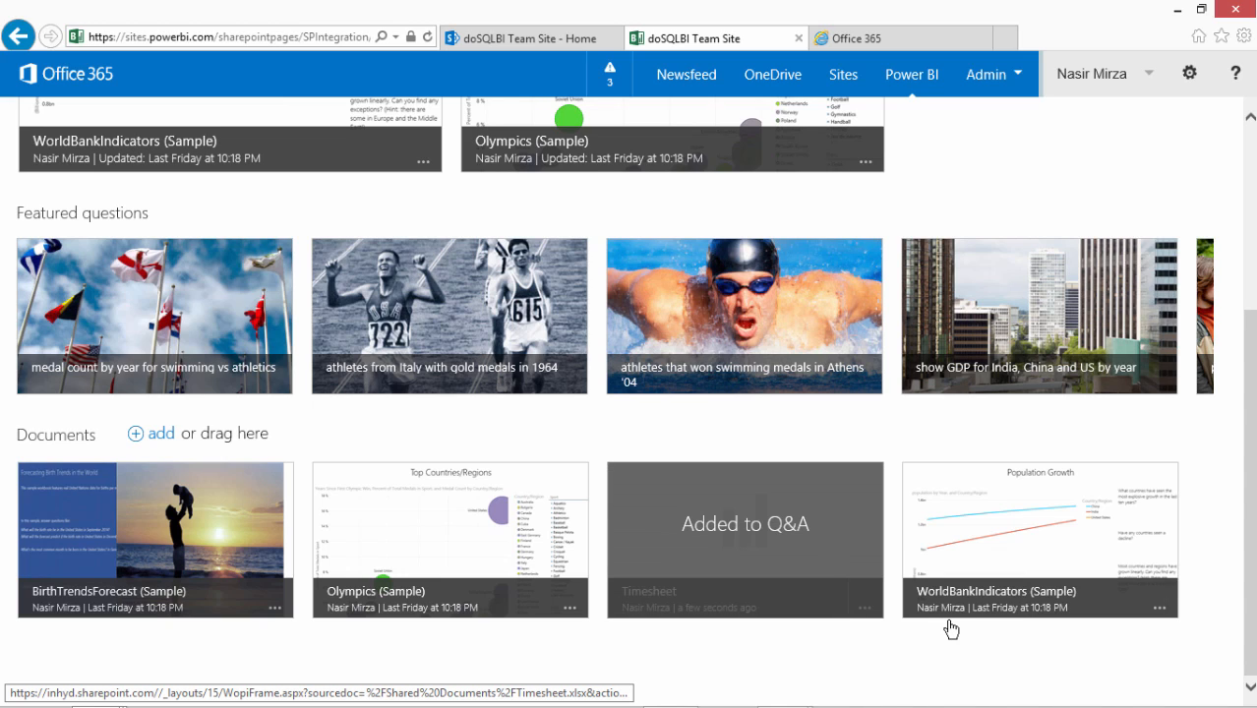
left_click_drag(1251, 450, 1252, 504)
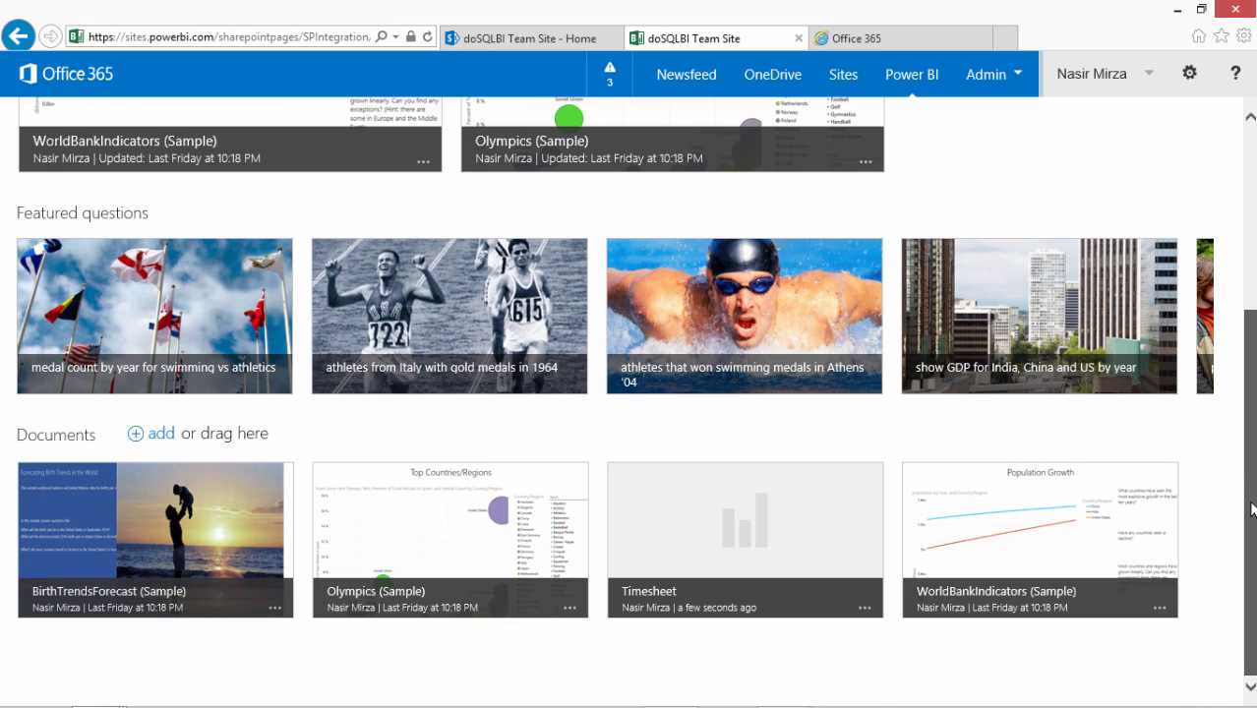
left_click(863, 612)
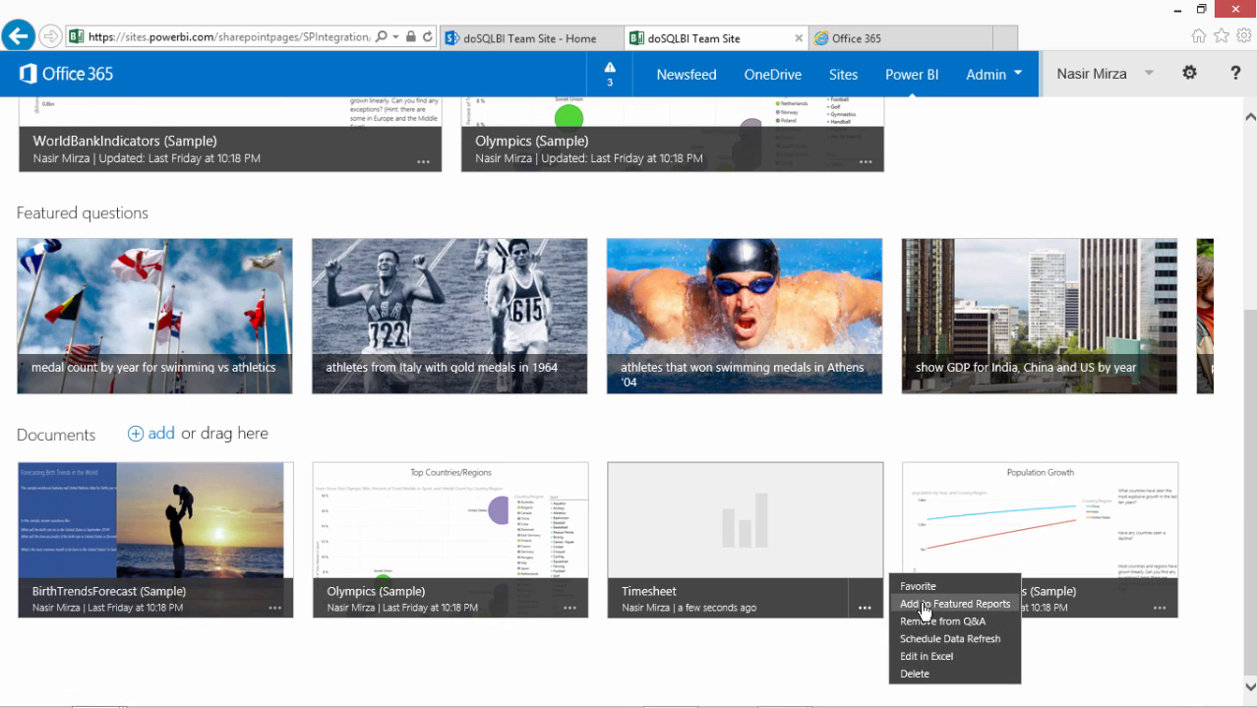
Add the Timesheet workbook to the featured reports of the Power BI site.
left_click(925, 606)
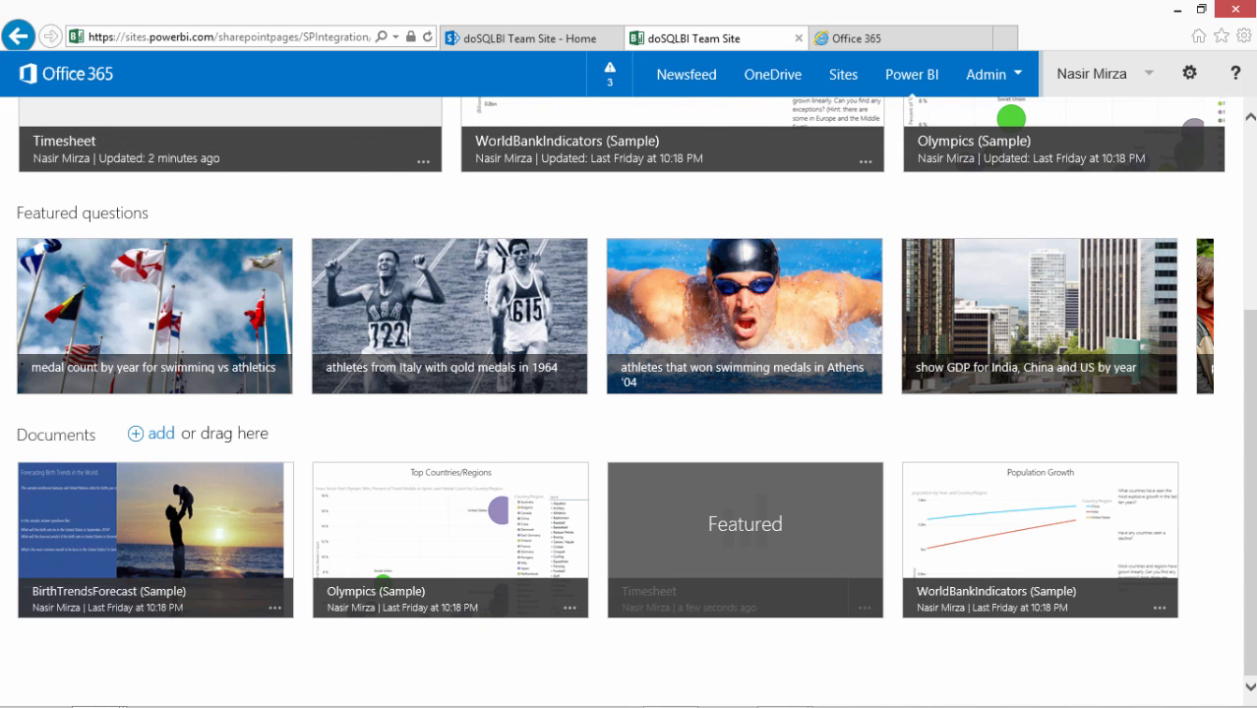
left_click_drag(1251, 381, 1243, 253)
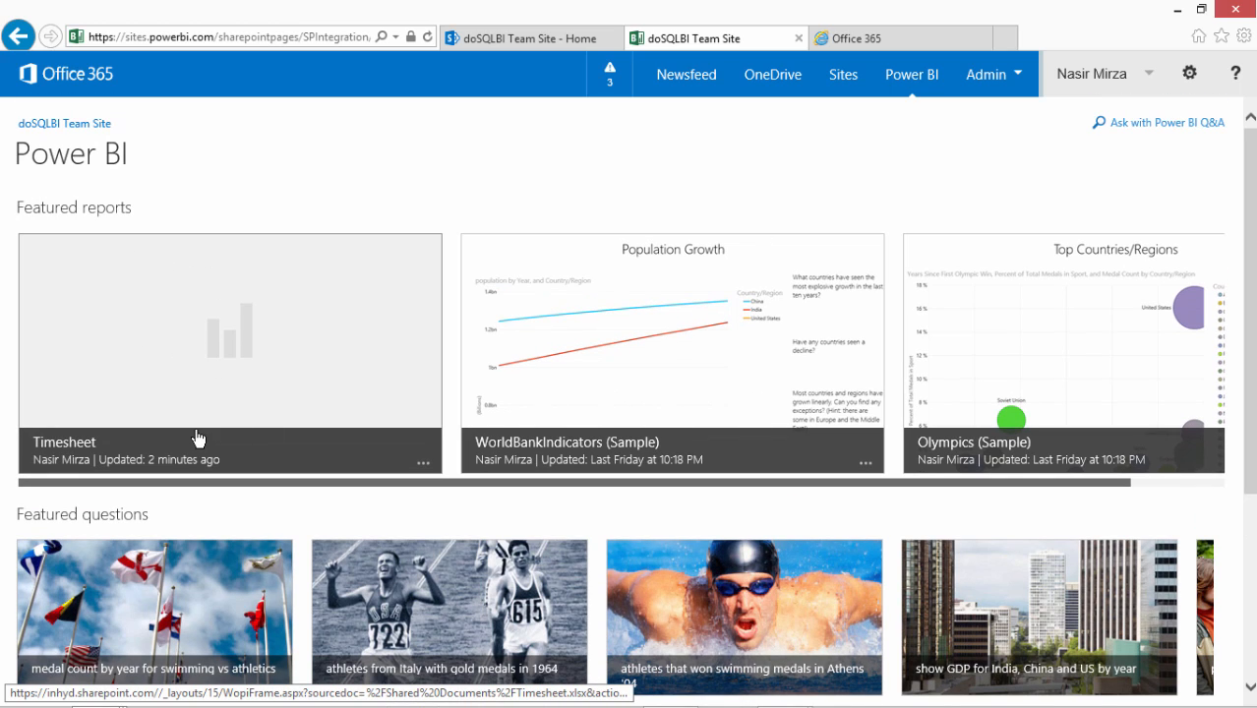
Open Power BI Q&A and ask "show total hrs by project name as table".
left_click(1189, 125)
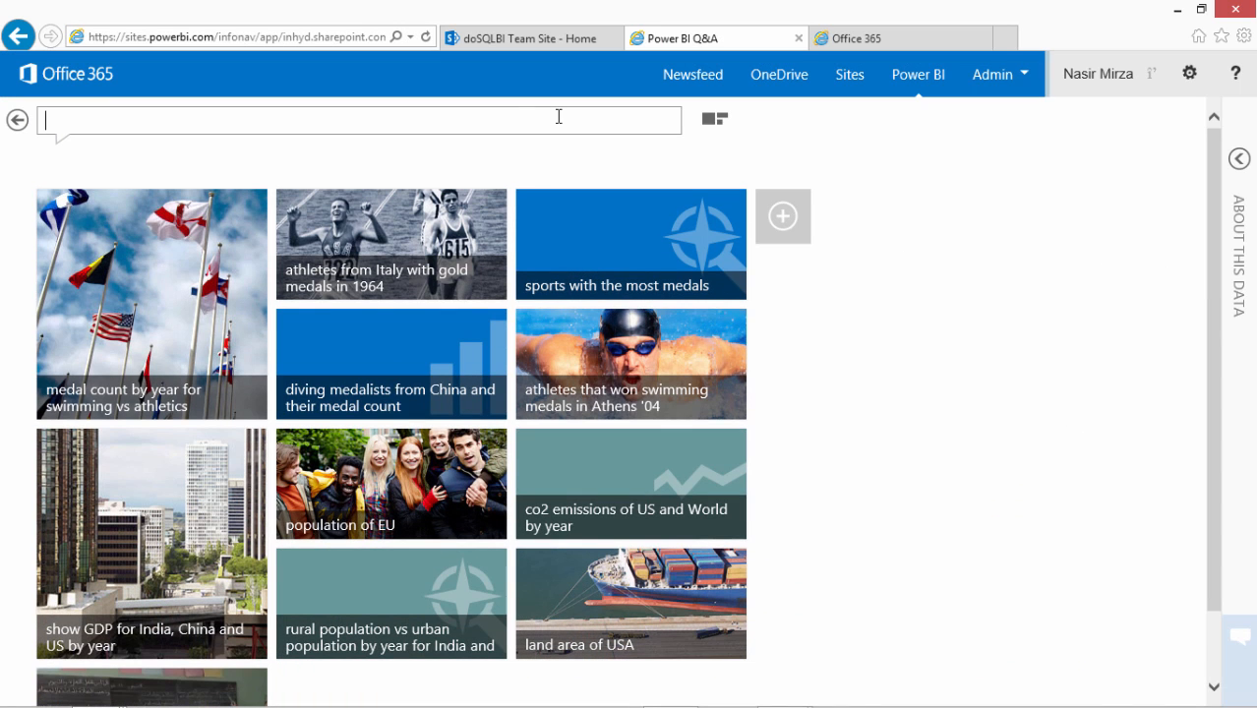
type("show total ")
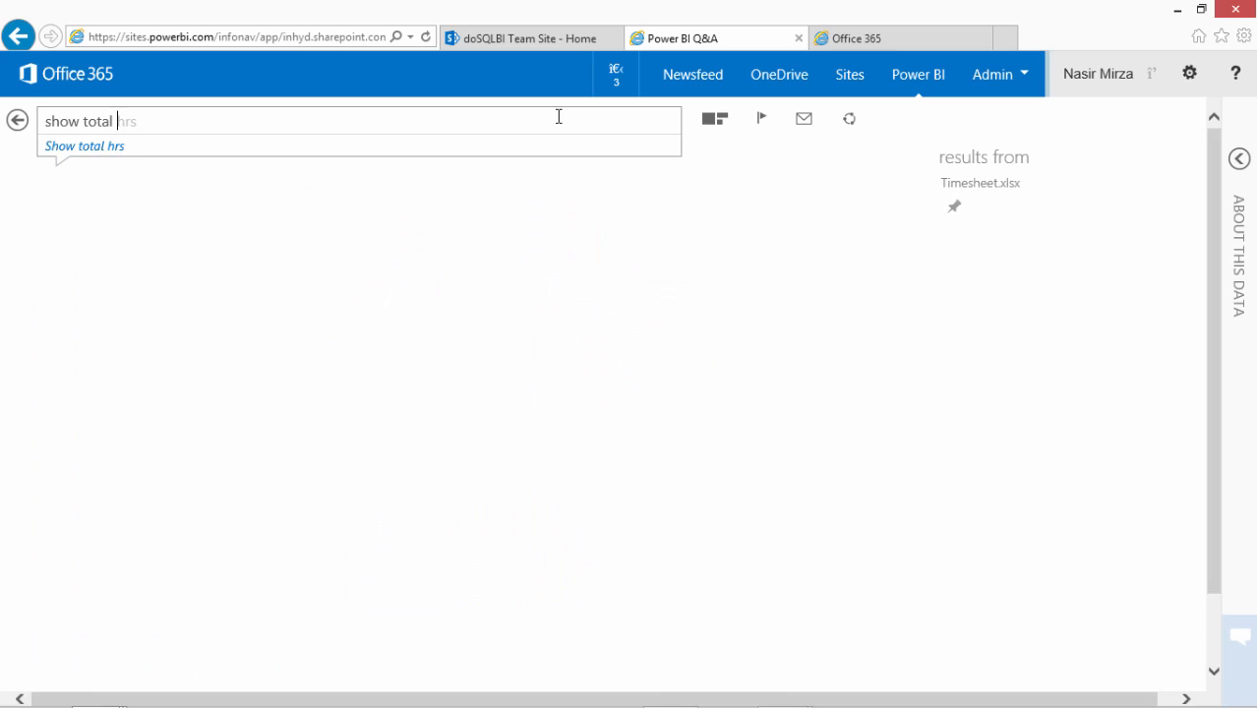
type("hrs by ")
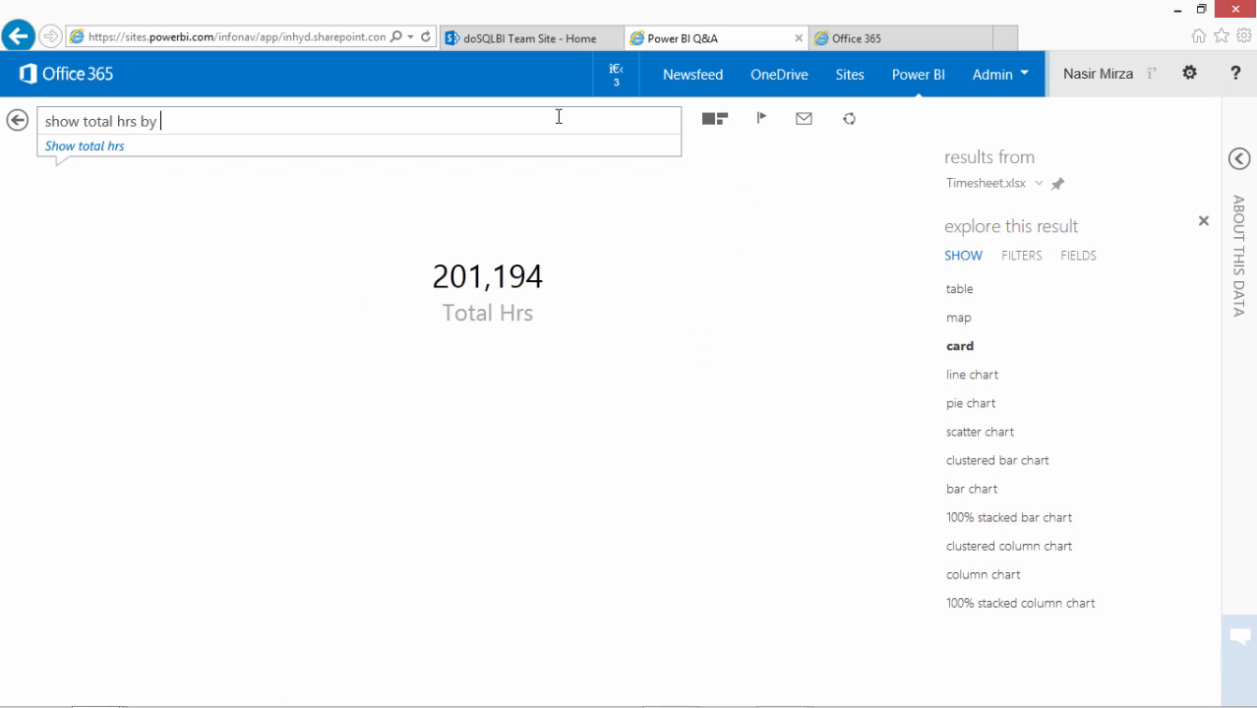
type("project name as table")
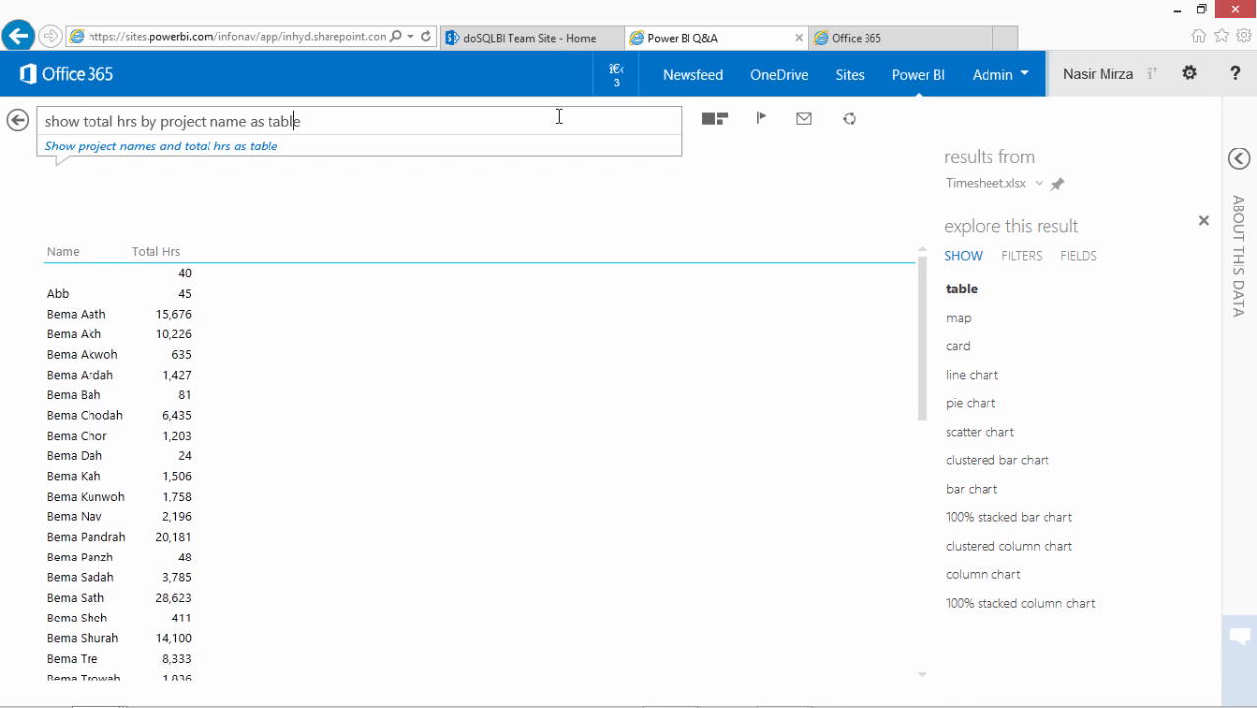
Shorten the question to "show total hrs by name as table".
key("ctrl+Left")
key("ctrl+Left")
key("ctrl+Left")
key("ctrl+BackSpace")
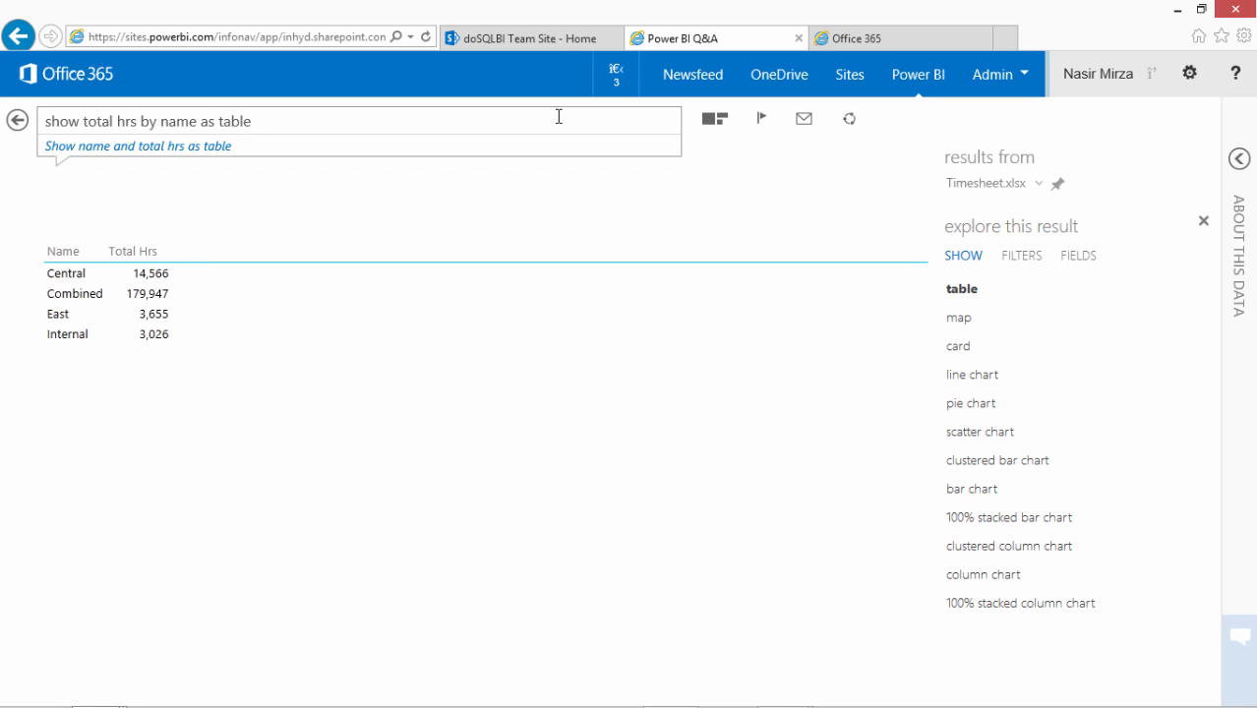
Examine the fields of the Table_ERMS and Practice tables used by the result.
left_click(1086, 268)
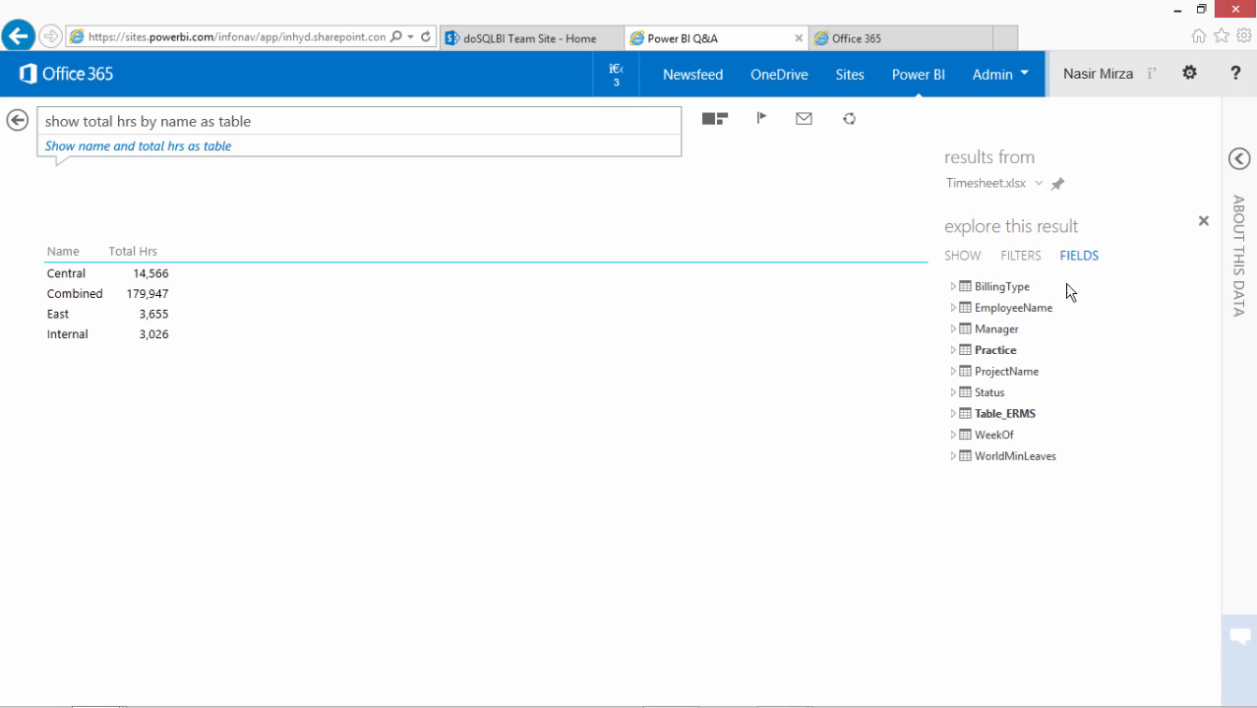
left_click(952, 414)
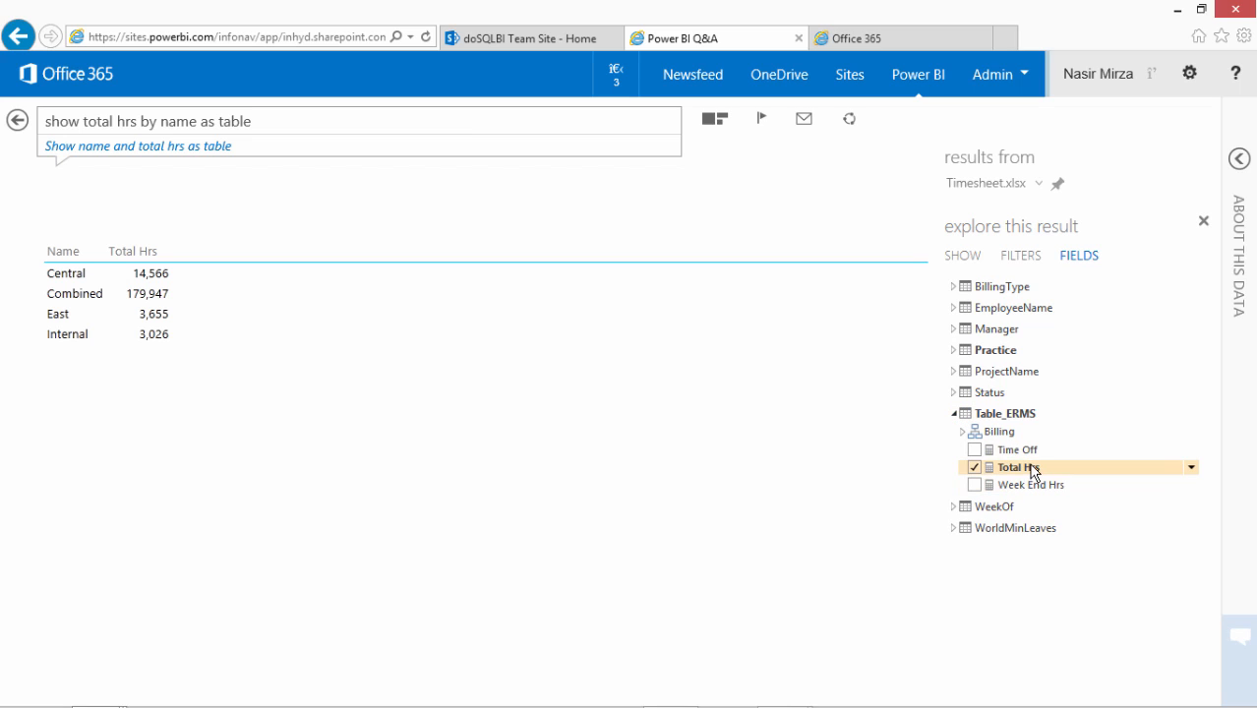
left_click(953, 350)
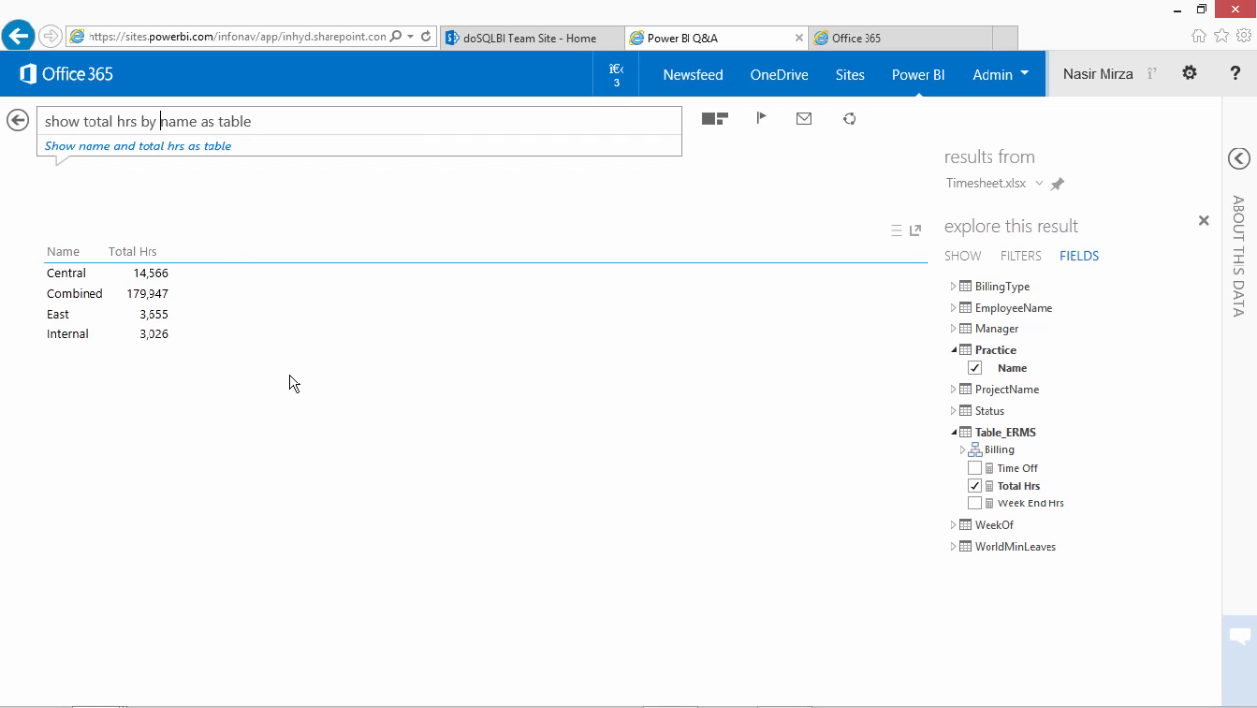
Change the question to "show total hrs by manager name as table" and expand the fields of the Manager table.
type("manager")
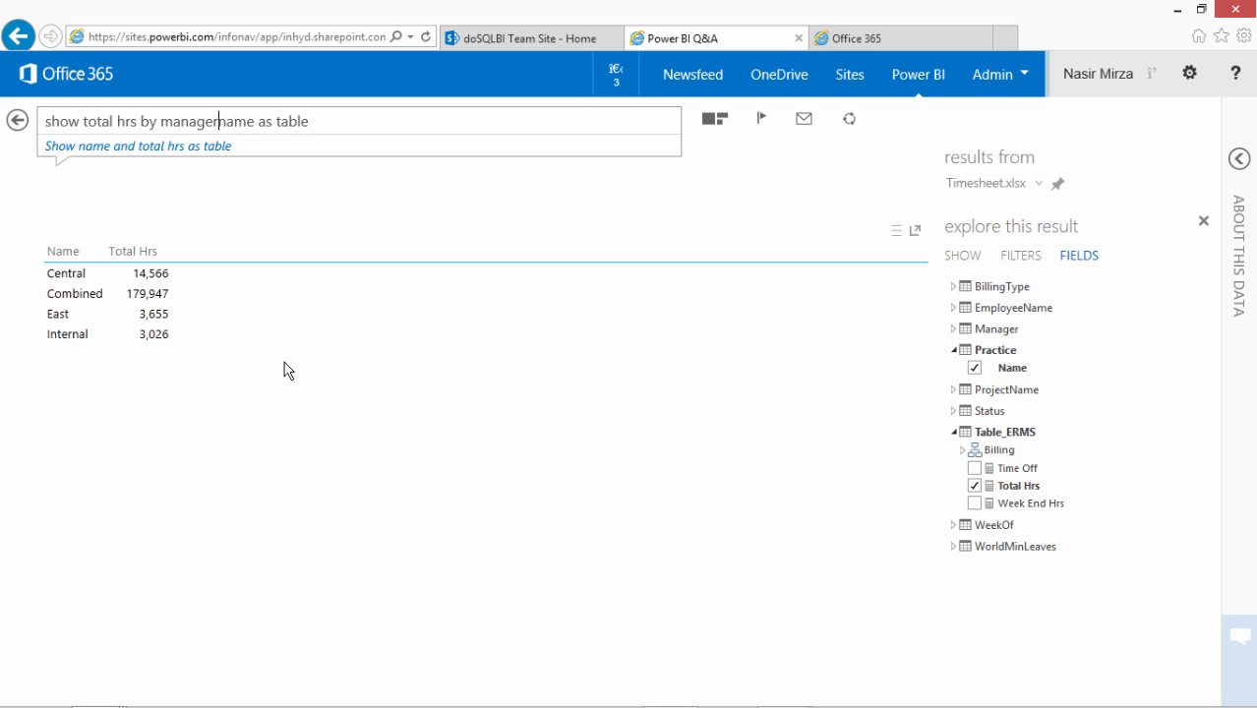
left_click(952, 330)
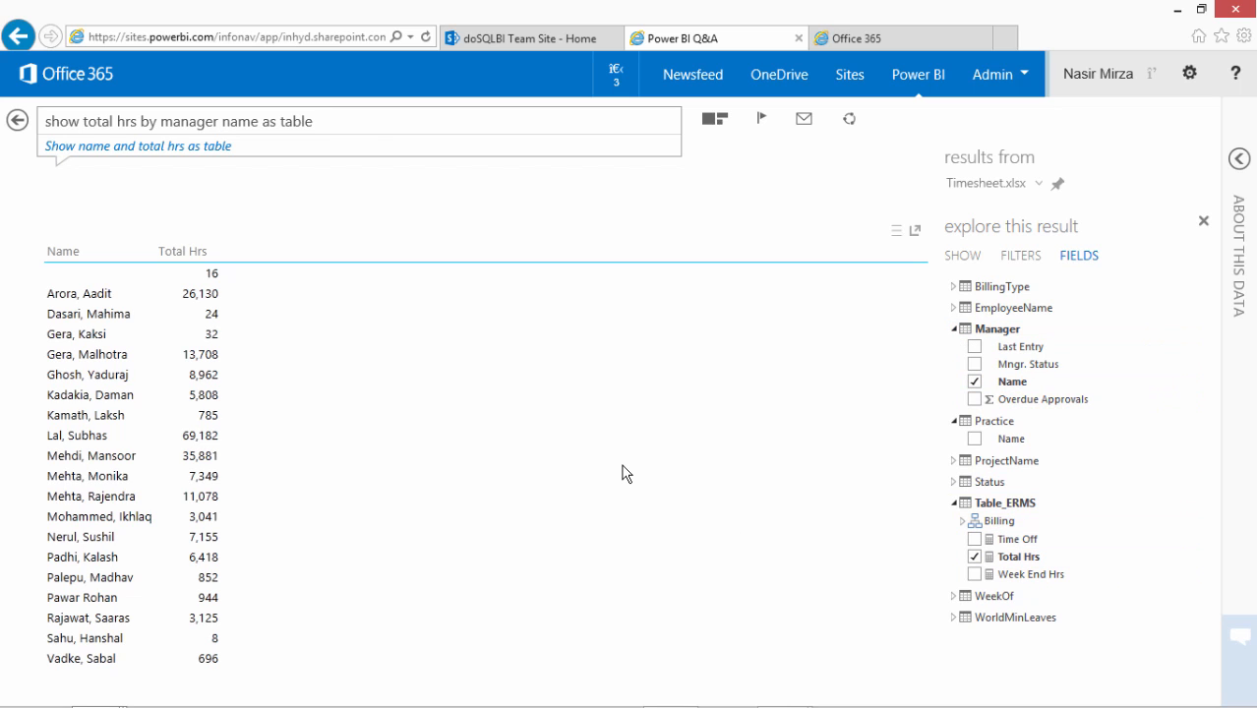
Change the question to "show total hrs by month yr name as table", replacing the manager grouping.
double_click(378, 120)
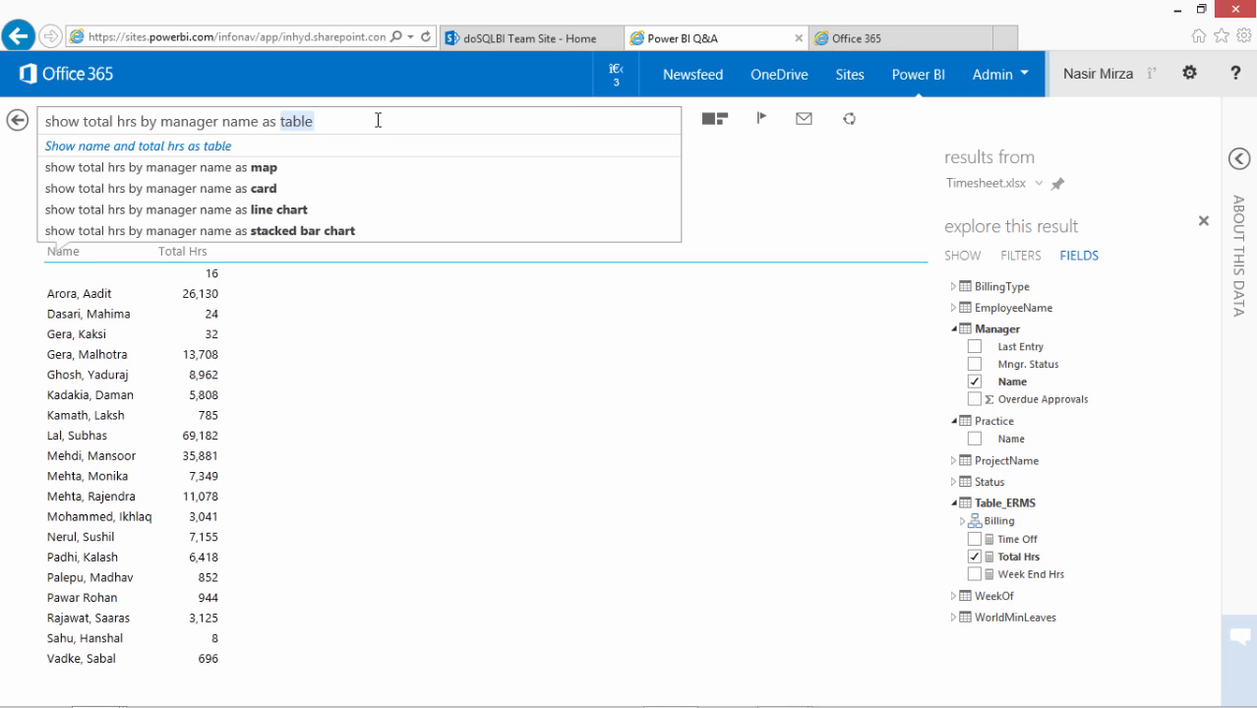
key("Left")
key("Left")
key("Left")
key("Left")
key("Left")
key("Left")
key("Left")
key("Left")
key("Left")
key("Left")
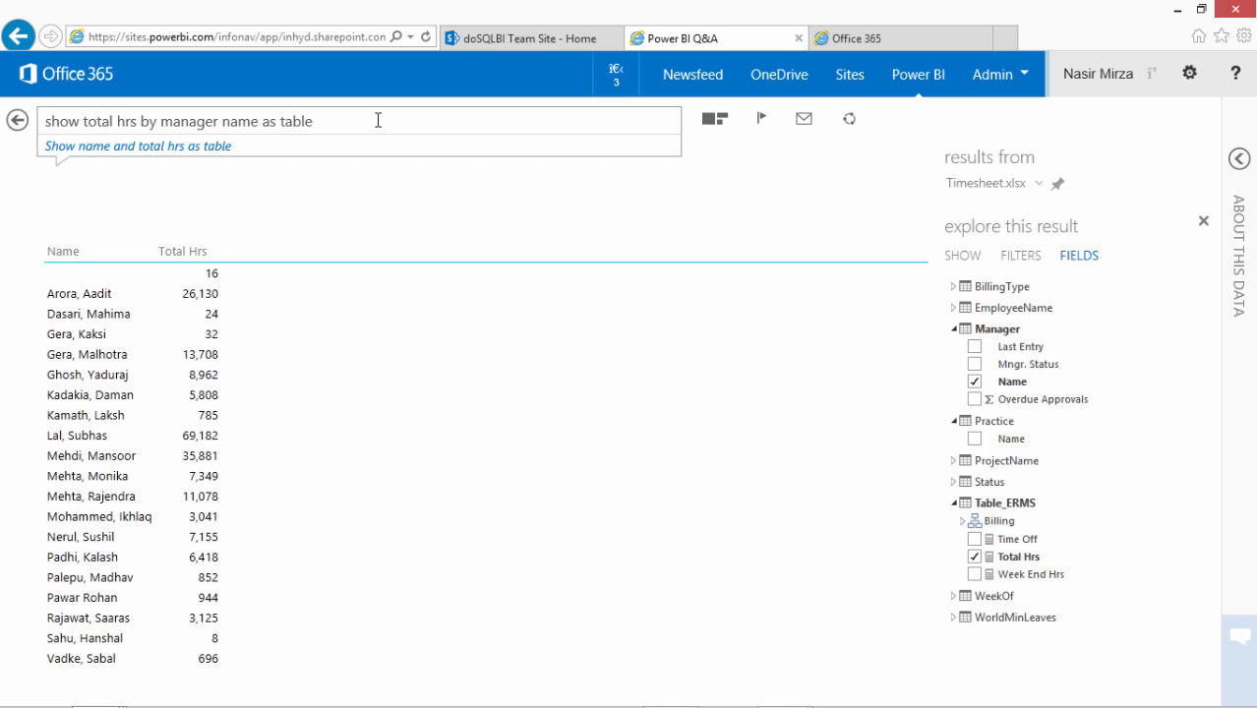
key("BackSpace")
key("BackSpace")
key("BackSpace")
key("BackSpace")
key("BackSpace")
key("BackSpace")
key("BackSpace")
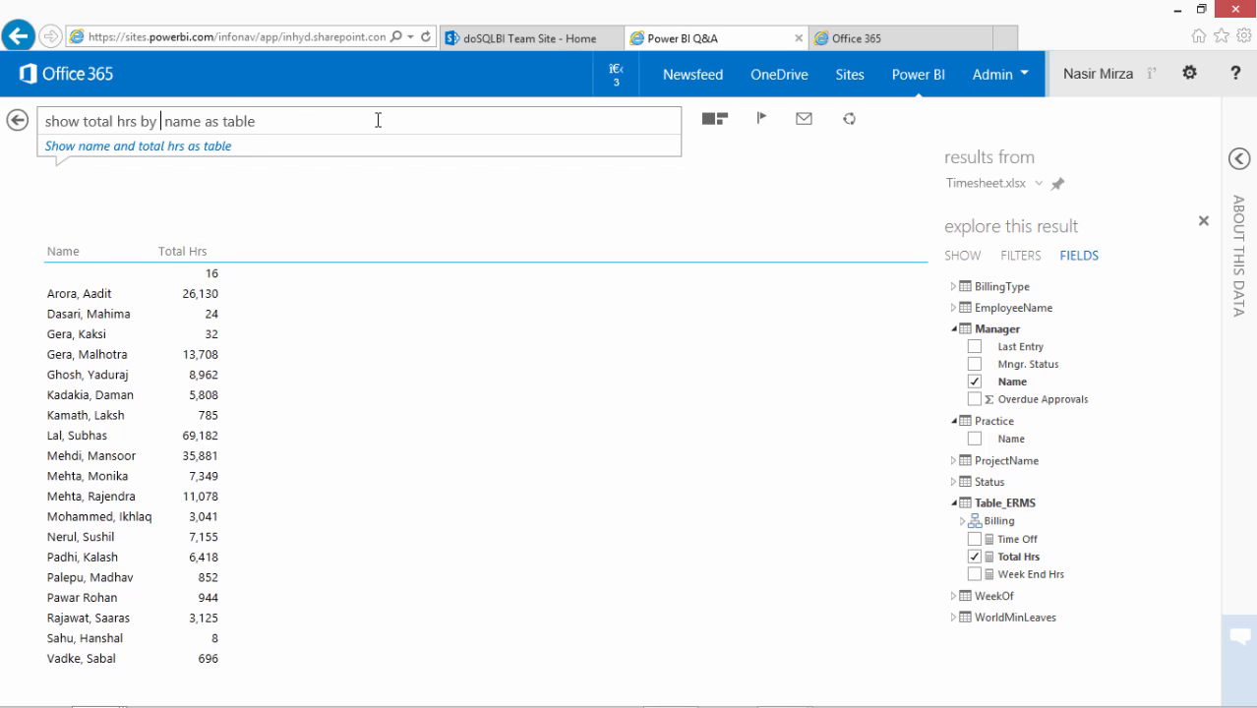
type("month yr nam")
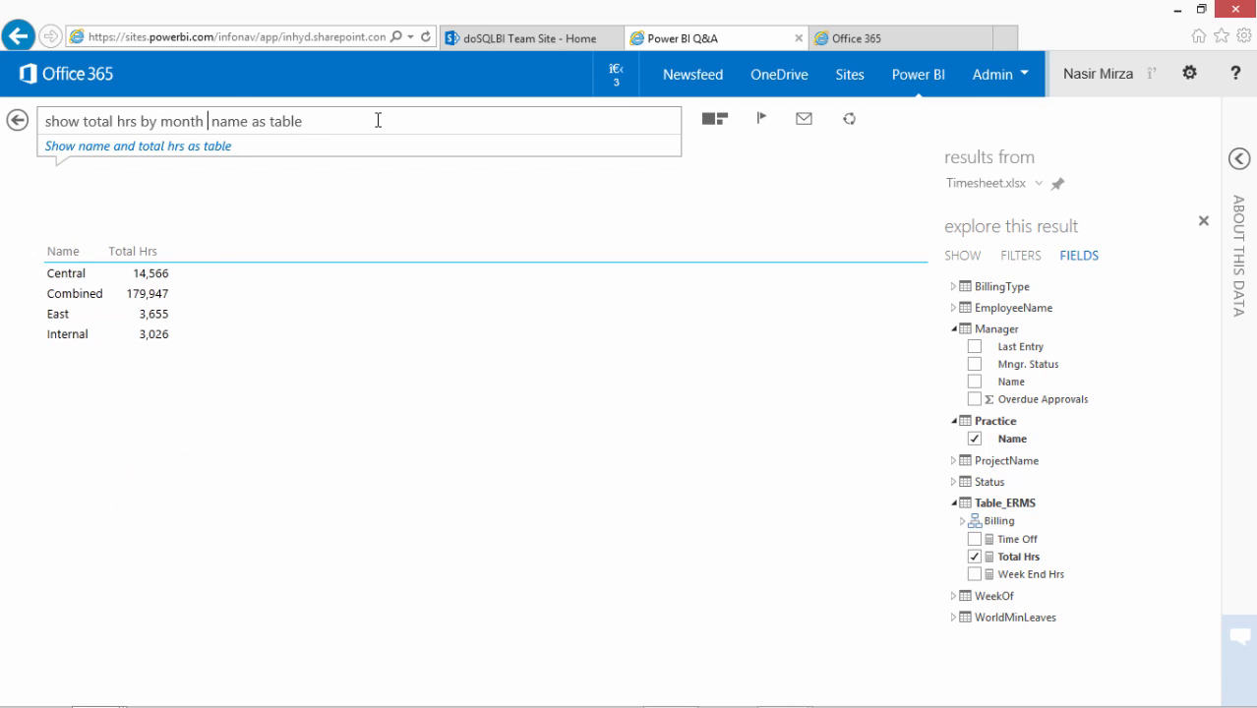
type("e")
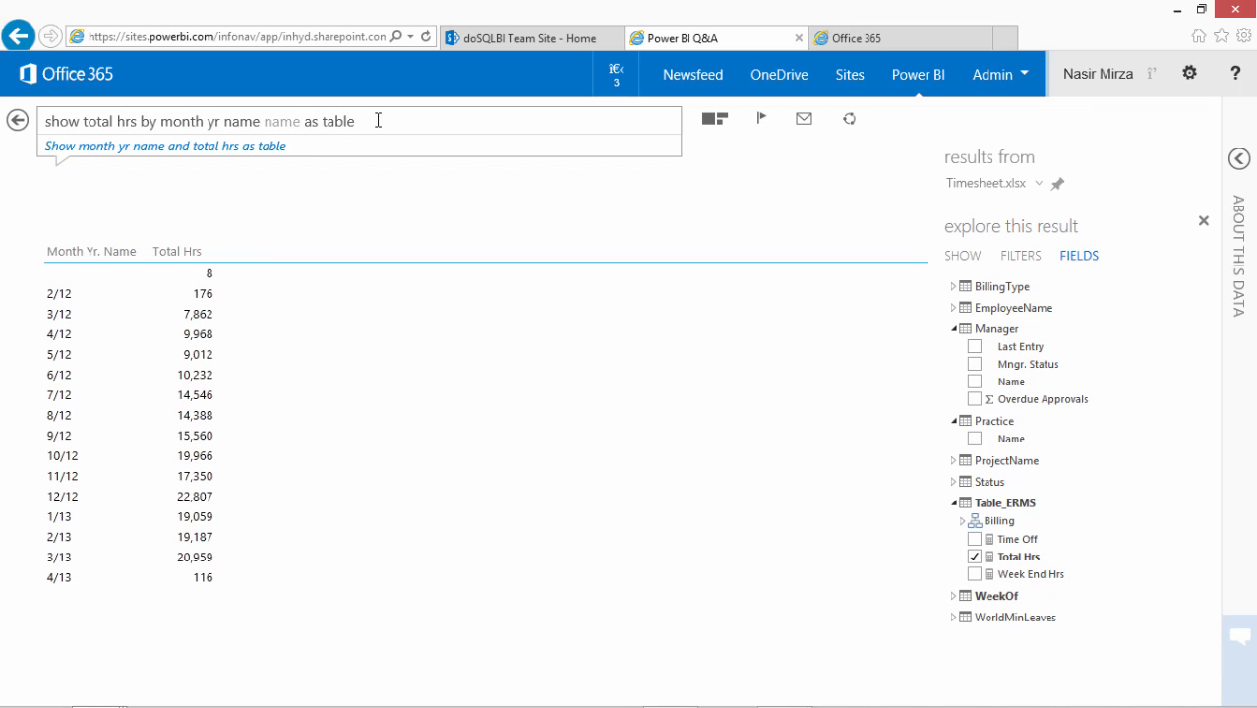
key("Delete")
key("Delete")
key("Delete")
key("Delete")
key("Delete")
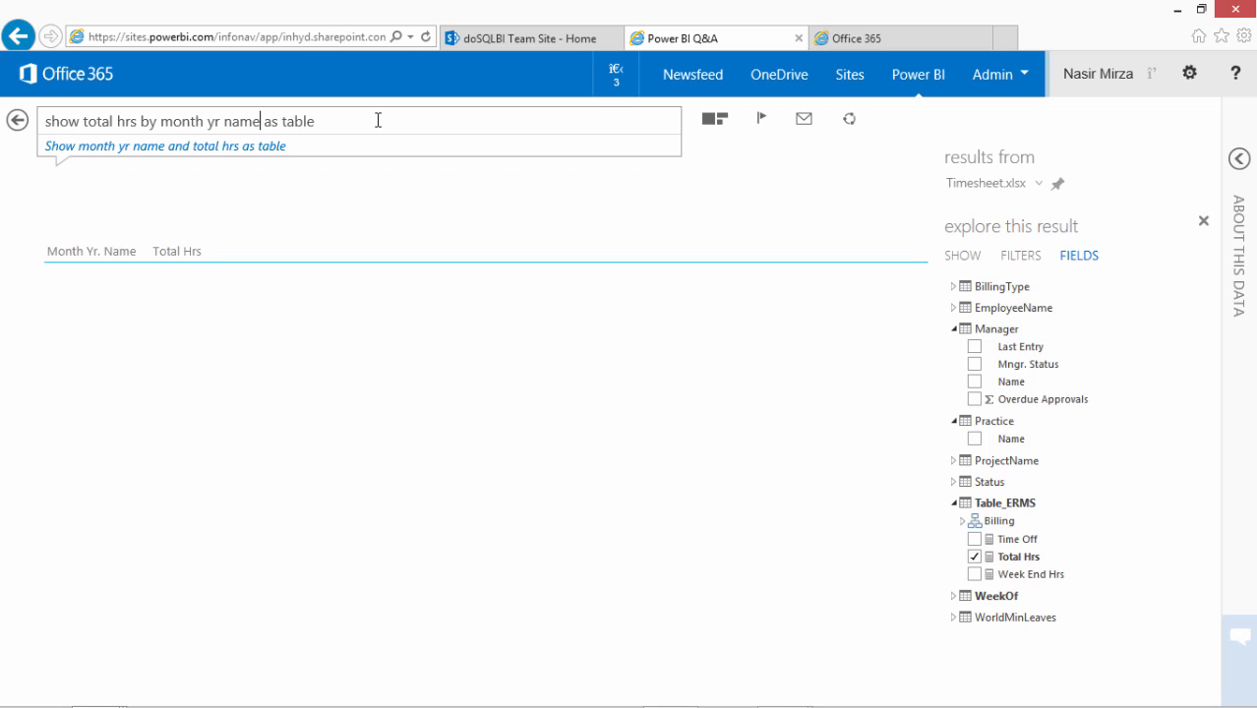
Remove "as table" from the question so that it reads "show total hrs by month yr name".
left_click(378, 120)
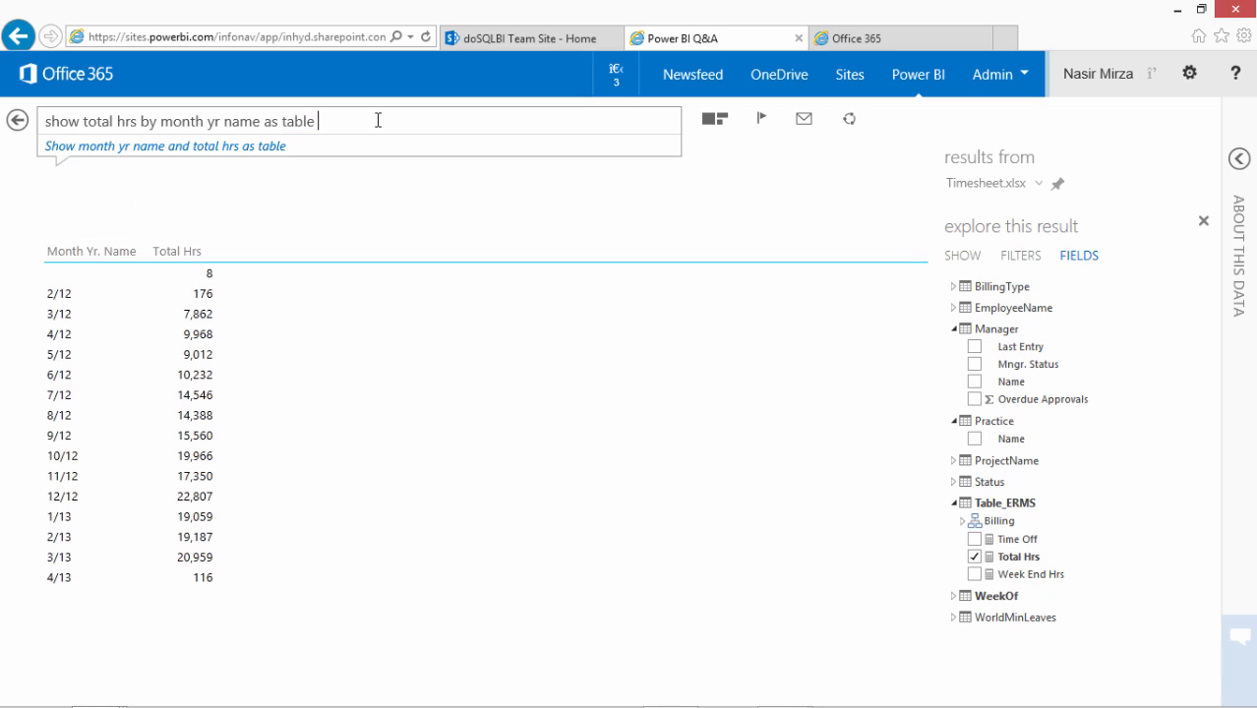
key("BackSpace")
key("BackSpace")
key("BackSpace")
key("BackSpace")
key("BackSpace")
key("BackSpace")
key("BackSpace")
key("BackSpace")
key("BackSpace")
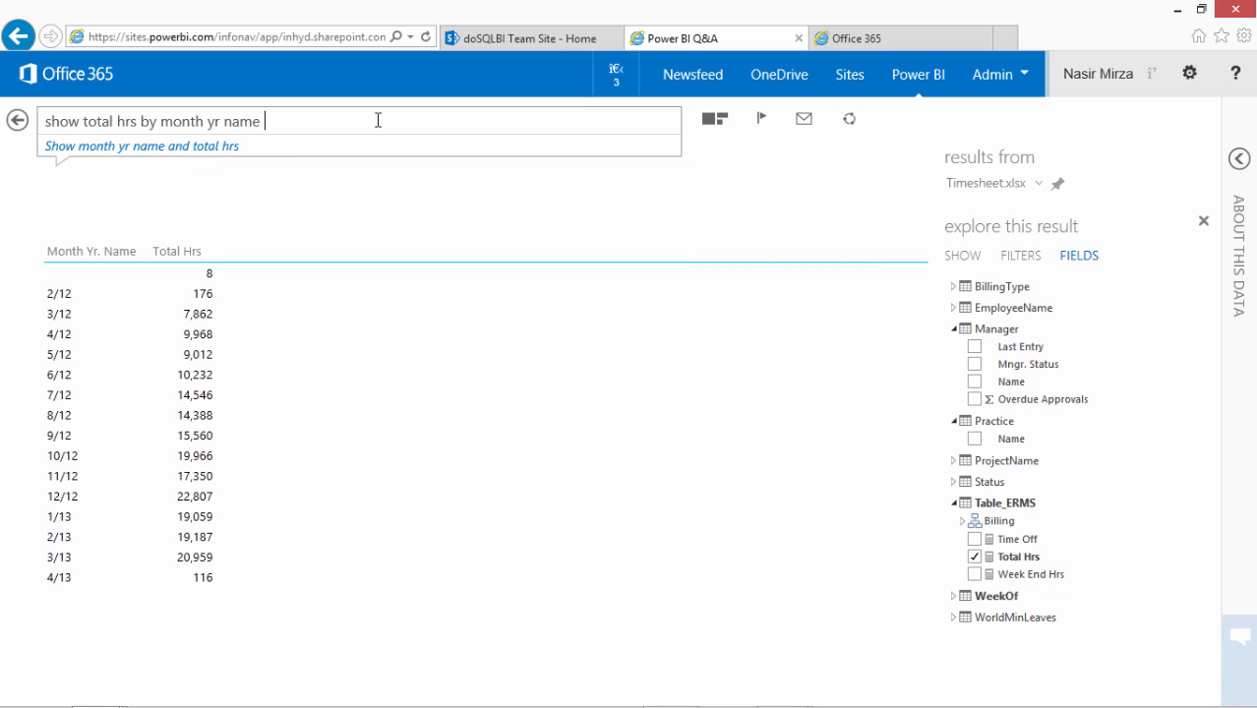
key("BackSpace")
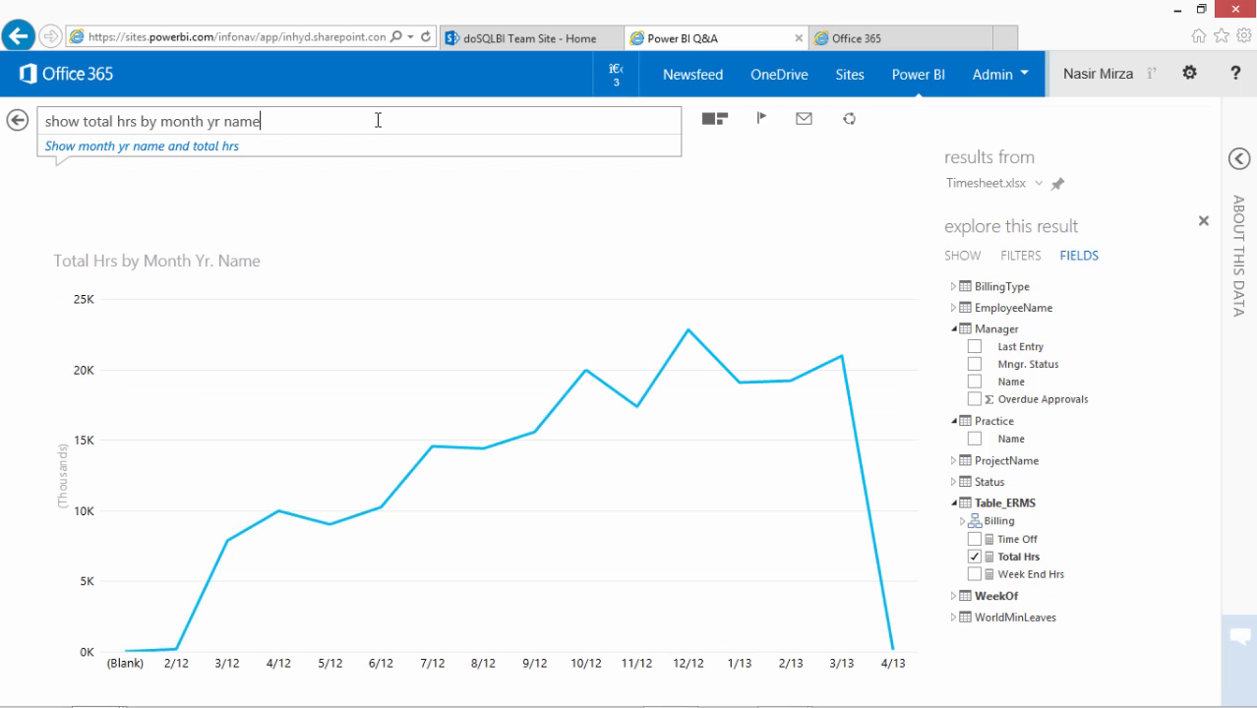
Copy the question "show total hrs by month yr name" into a new featured question with the line chart background icon and save it.
triple_click(278, 123)
key("ctrl+c")
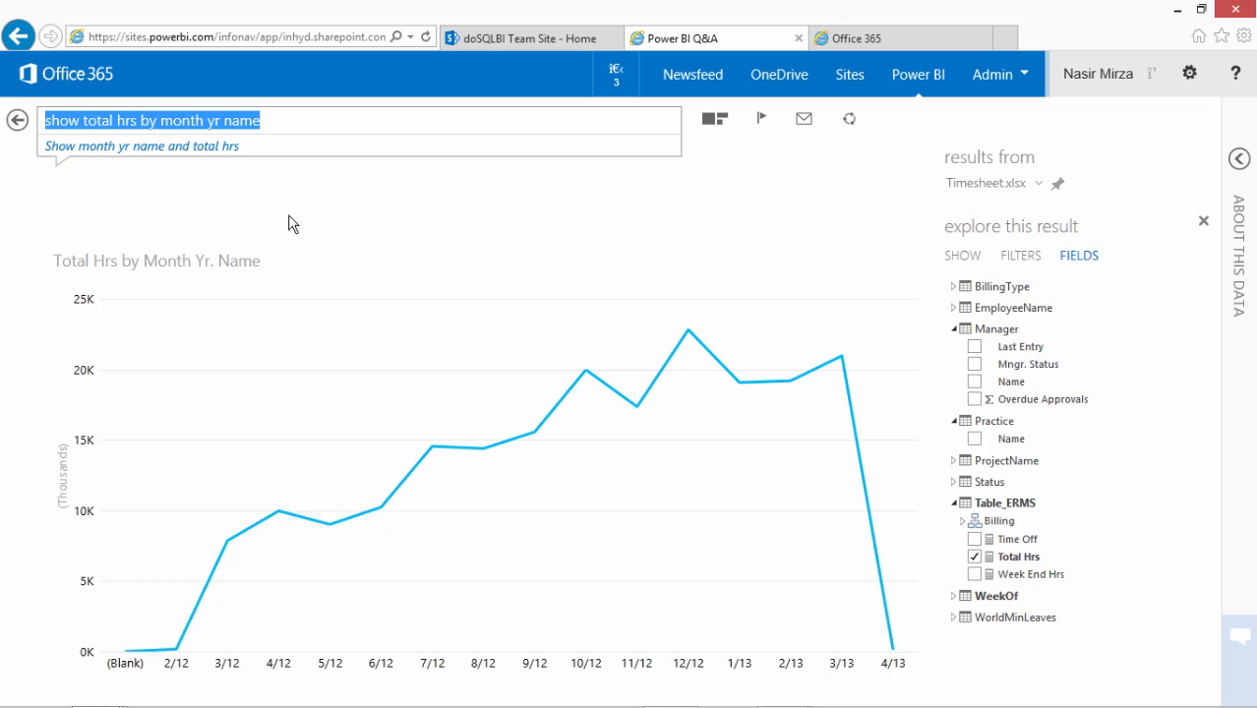
left_click(717, 120)
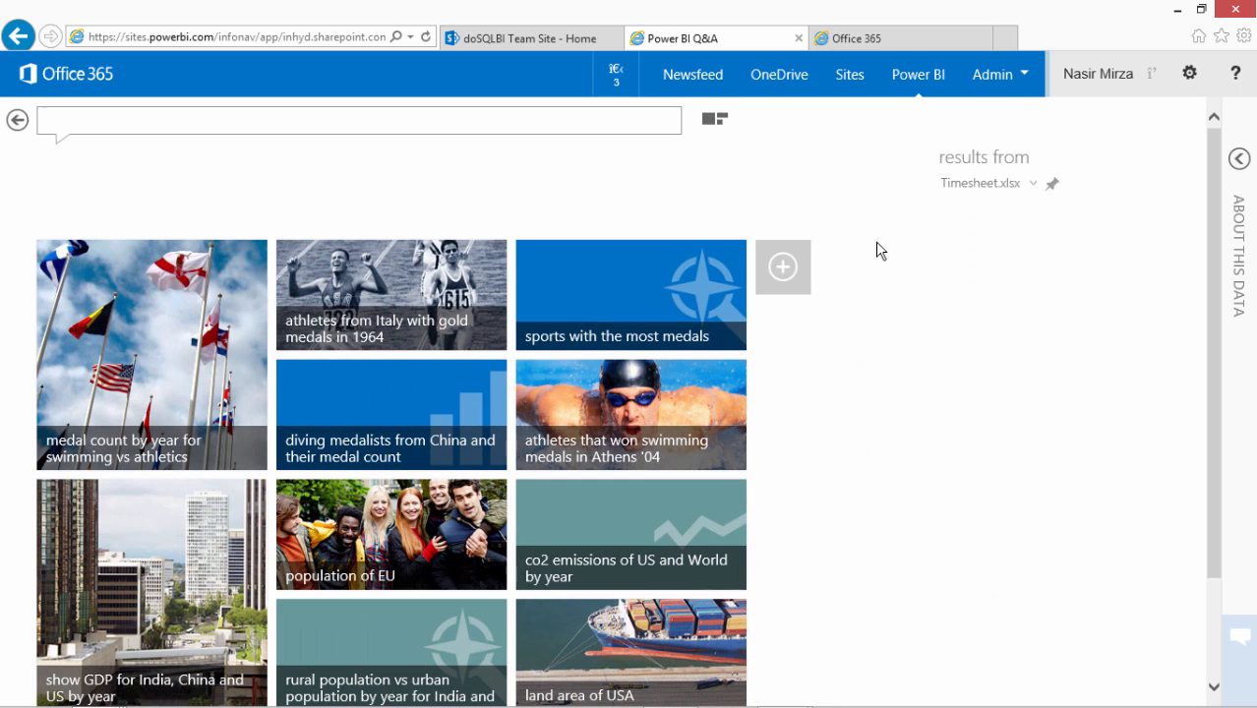
left_click(784, 274)
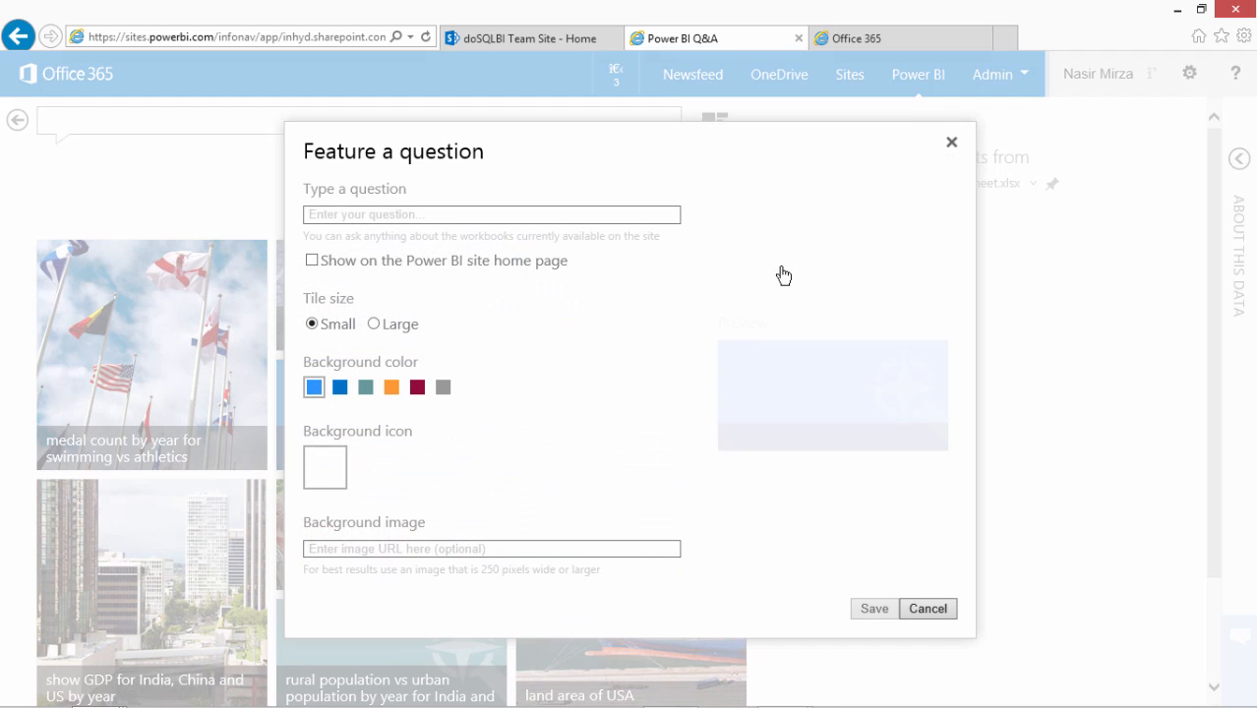
left_click(457, 215)
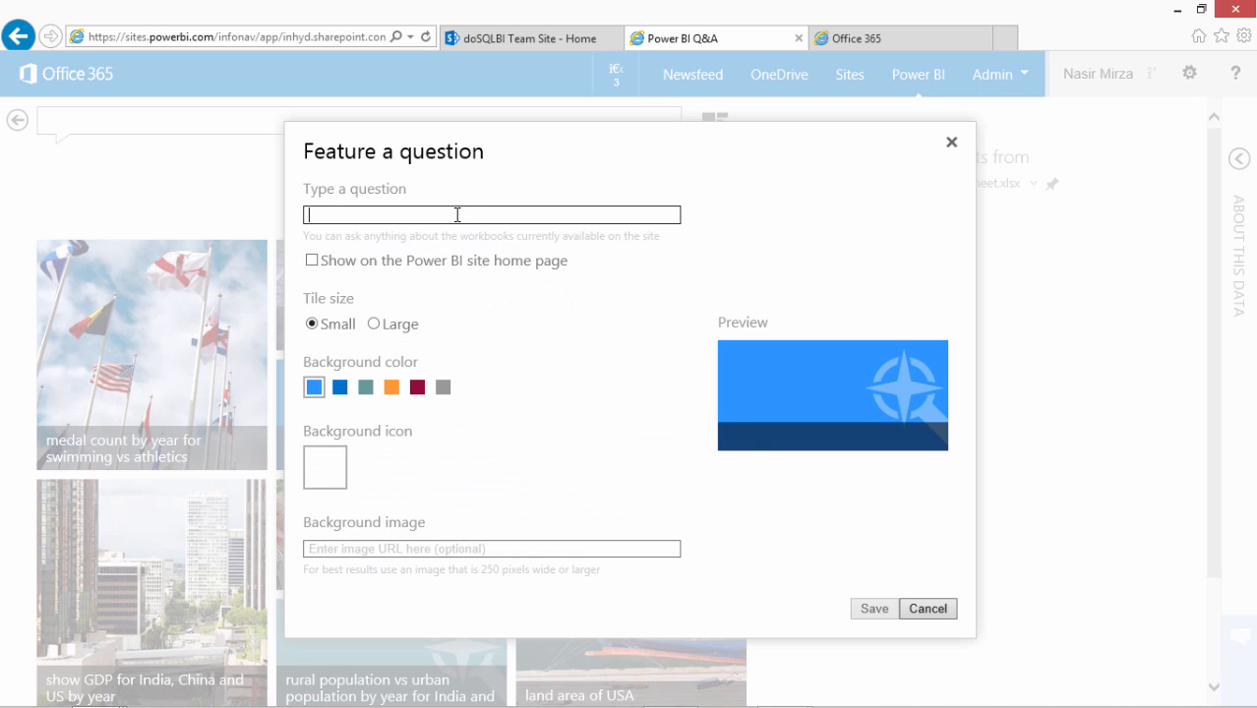
key("ctrl+v")
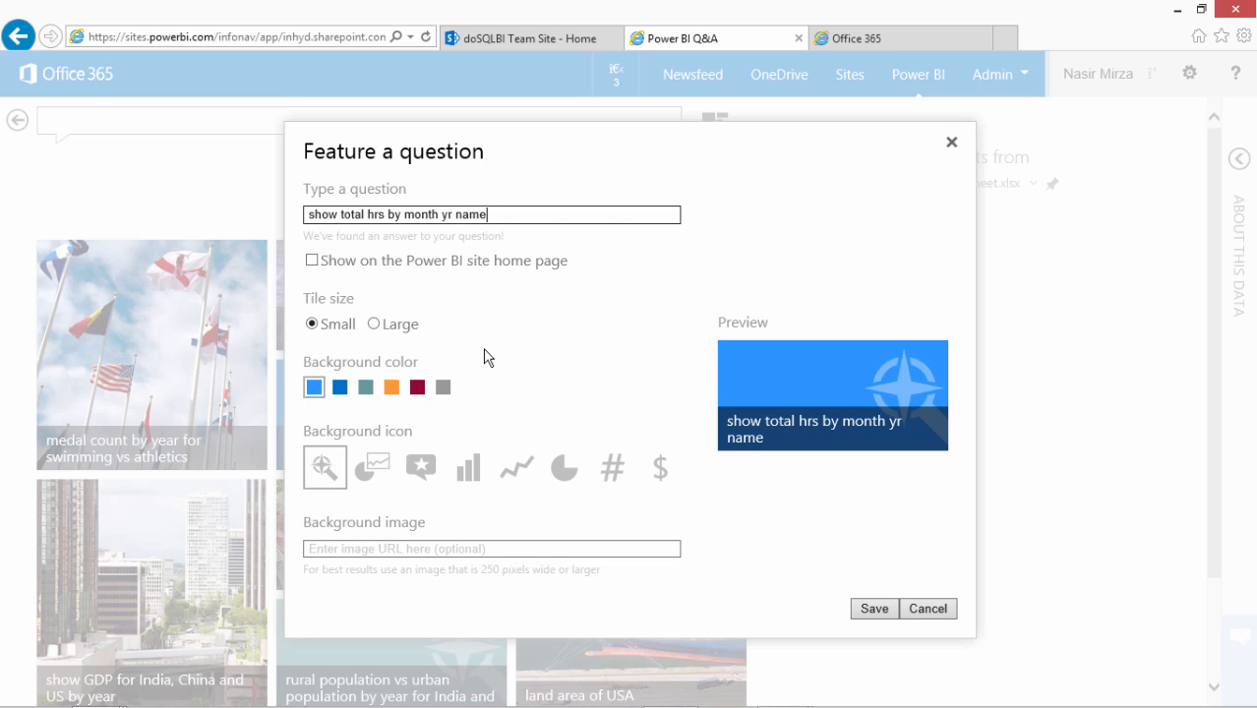
left_click(515, 476)
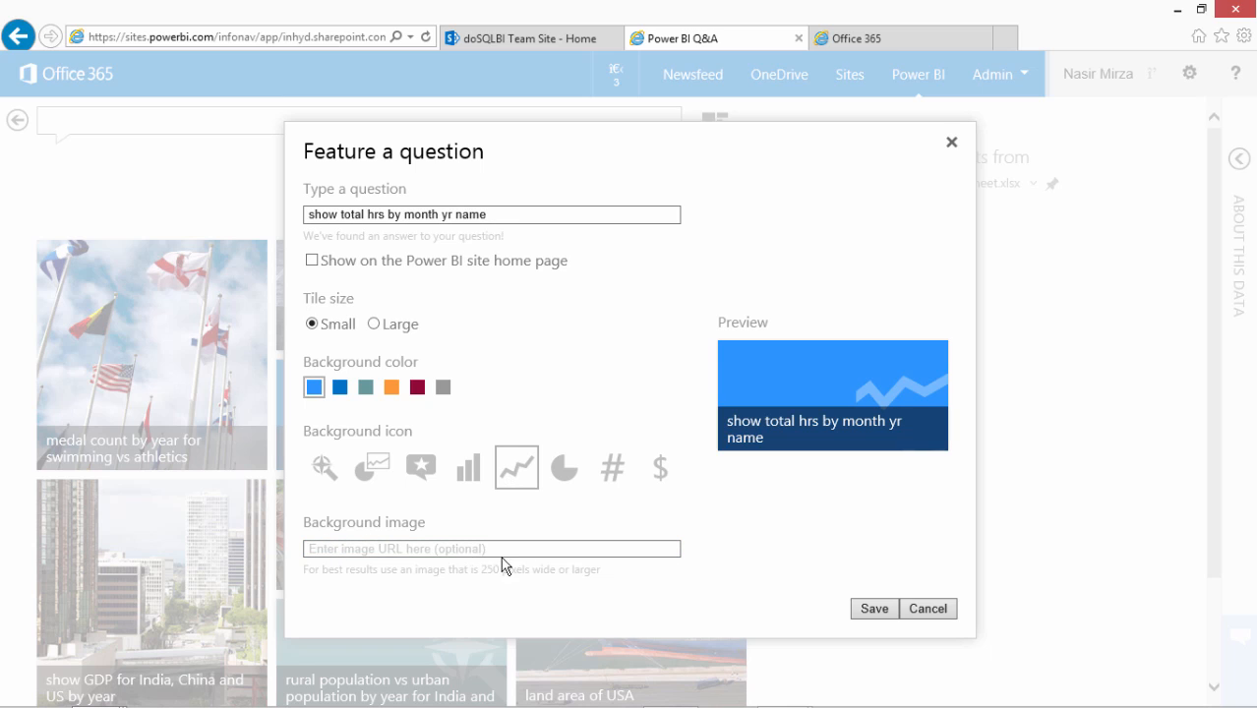
left_click(871, 609)
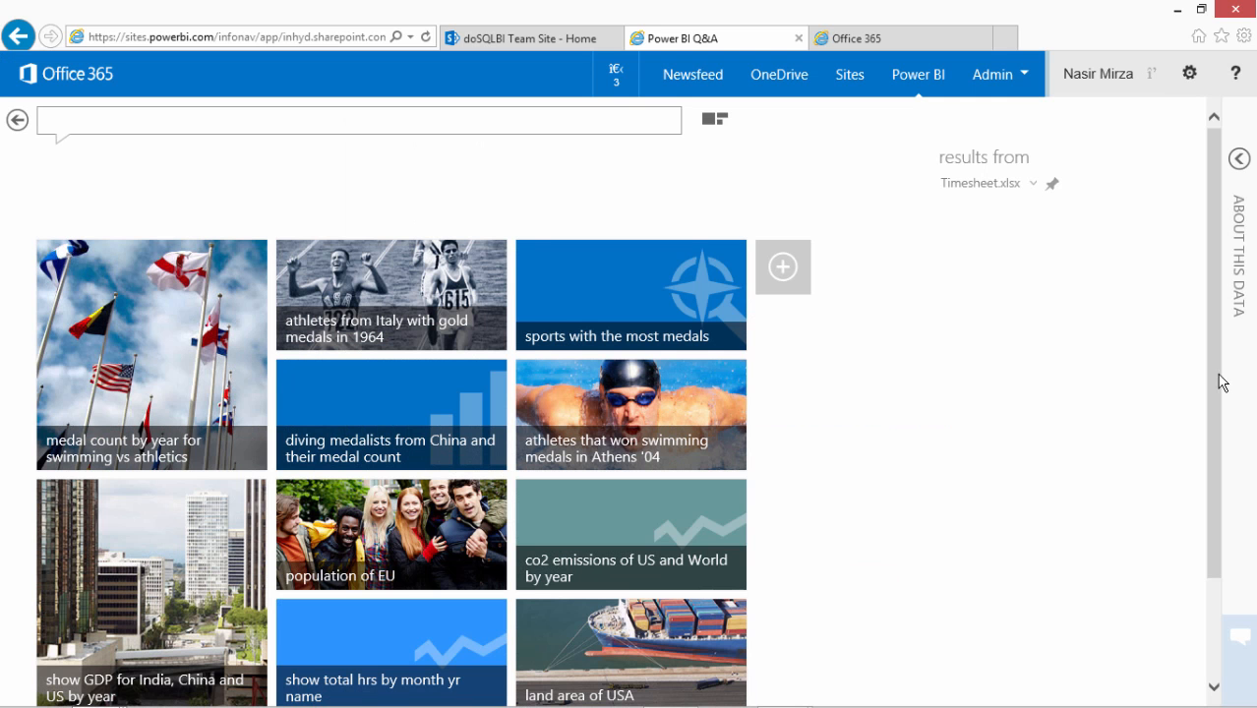
Edit the featured question "show total hrs by month yr name" so that it shows on the Power BI site home page, and save it.
left_click_drag(1216, 382, 1220, 465)
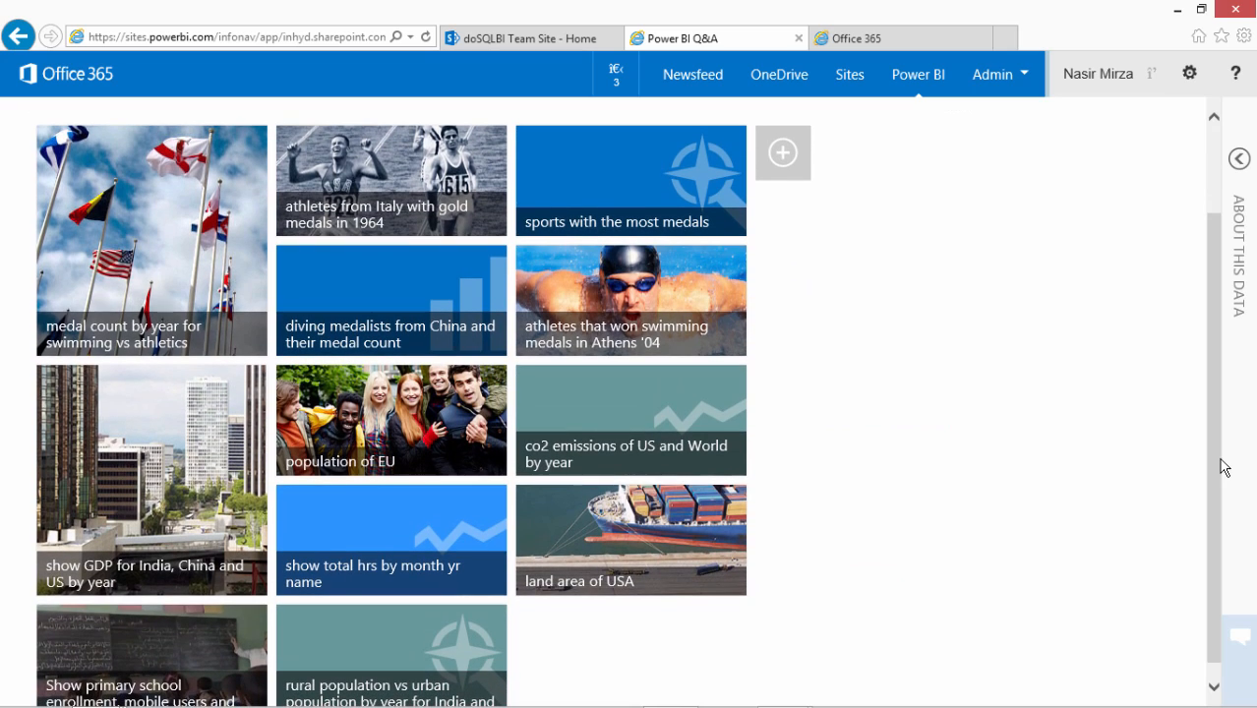
mouse_move(359, 576)
mouse_move(1216, 436)
left_mouse_down()
mouse_move(1205, 267)
mouse_move(1212, 422)
left_mouse_up()
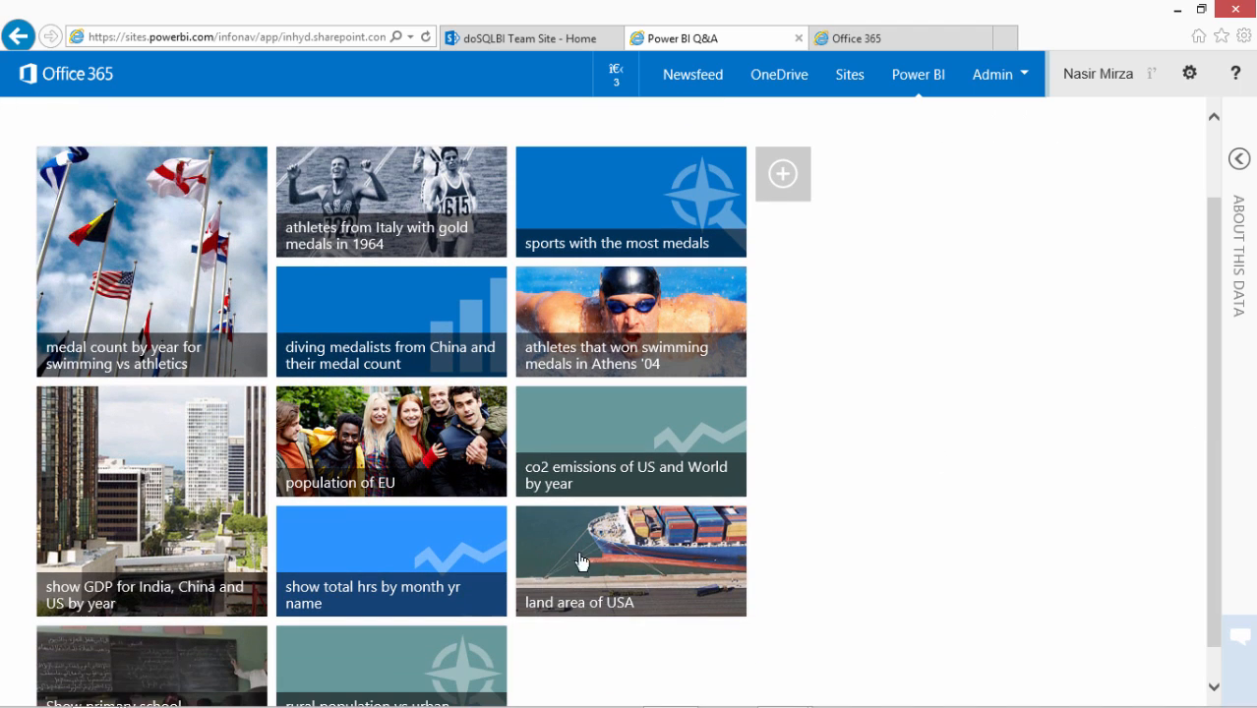
left_click(384, 559)
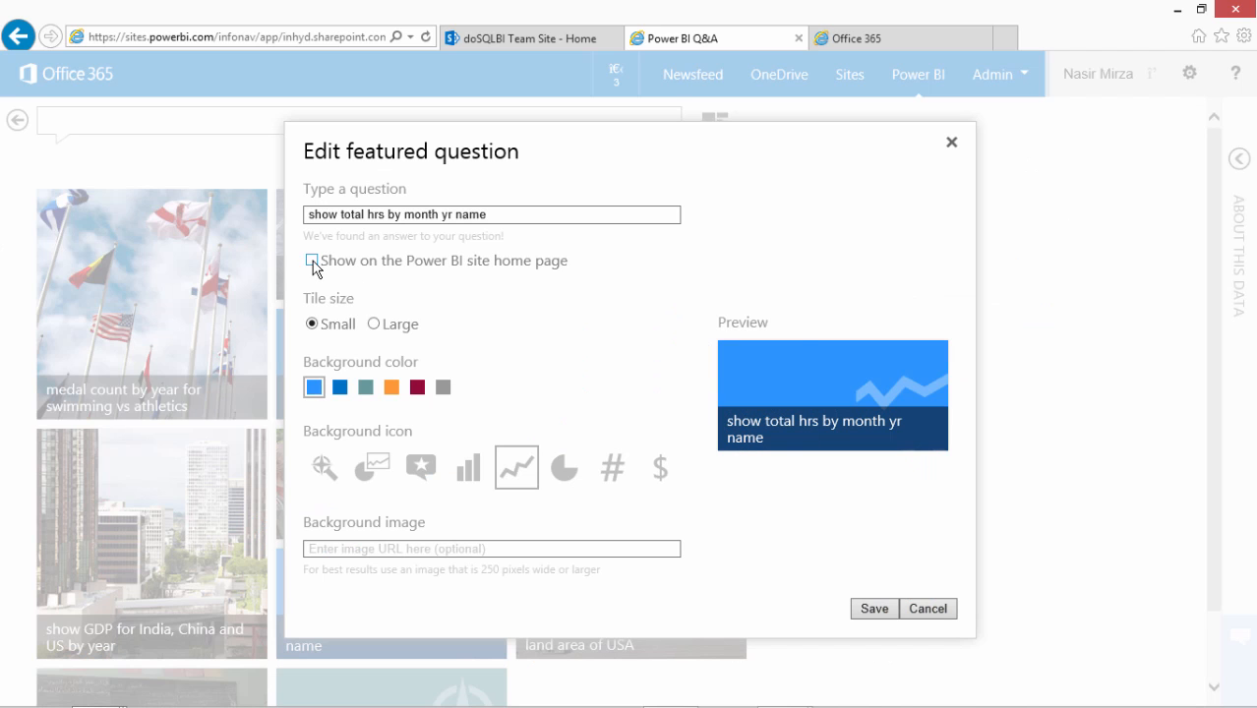
left_click(313, 262)
left_click(875, 609)
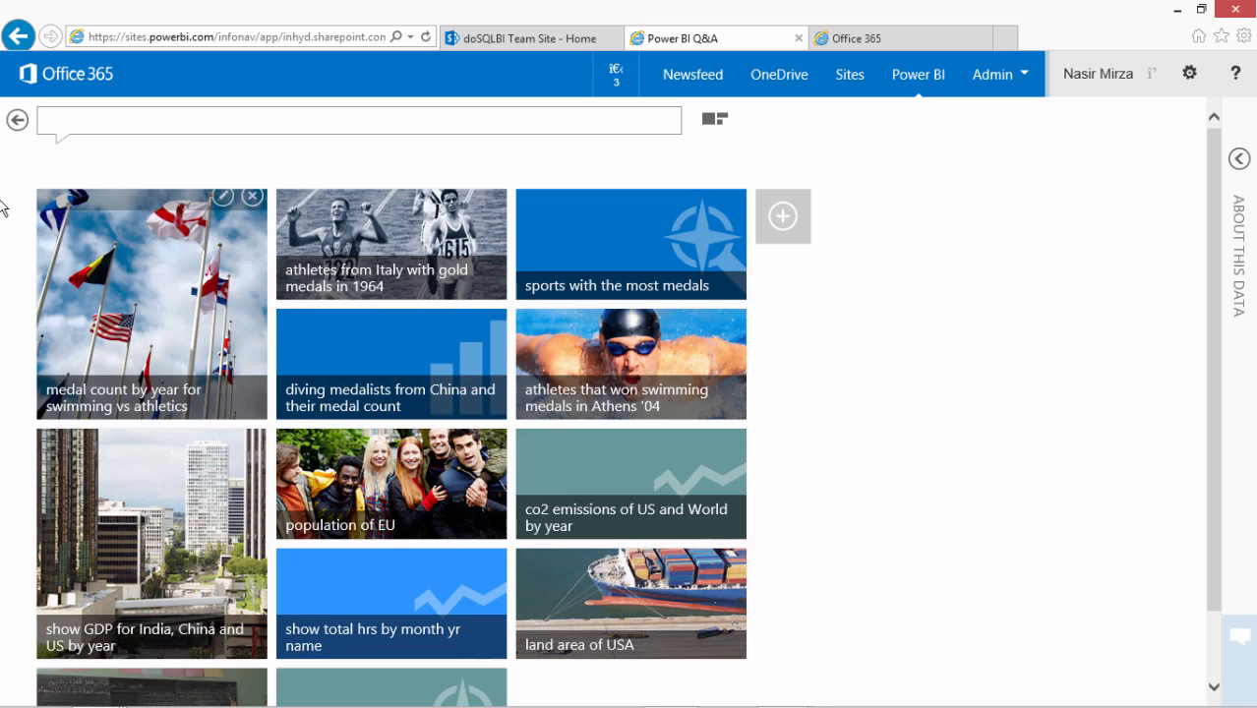
Return to the Power BI site home page and open the featured question "show total hrs by month yr name".
left_click(17, 122)
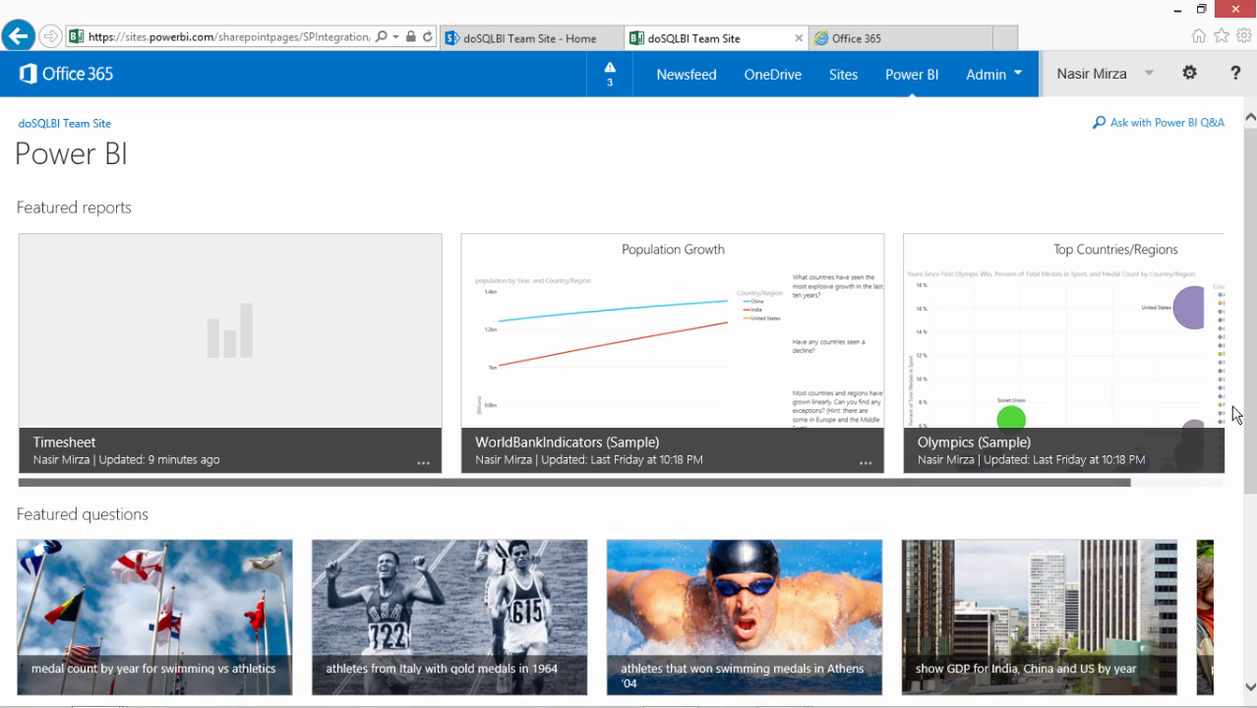
left_click_drag(1251, 401, 1247, 503)
left_click_drag(421, 538, 988, 548)
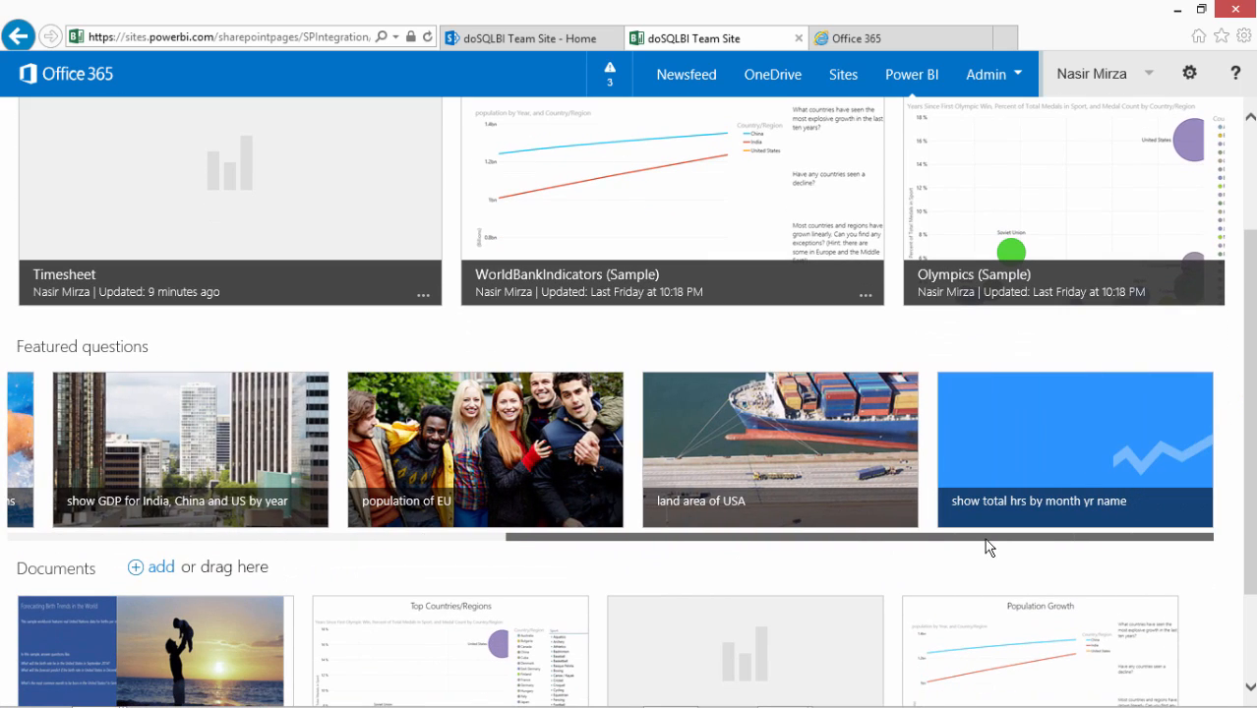
left_click(1022, 482)
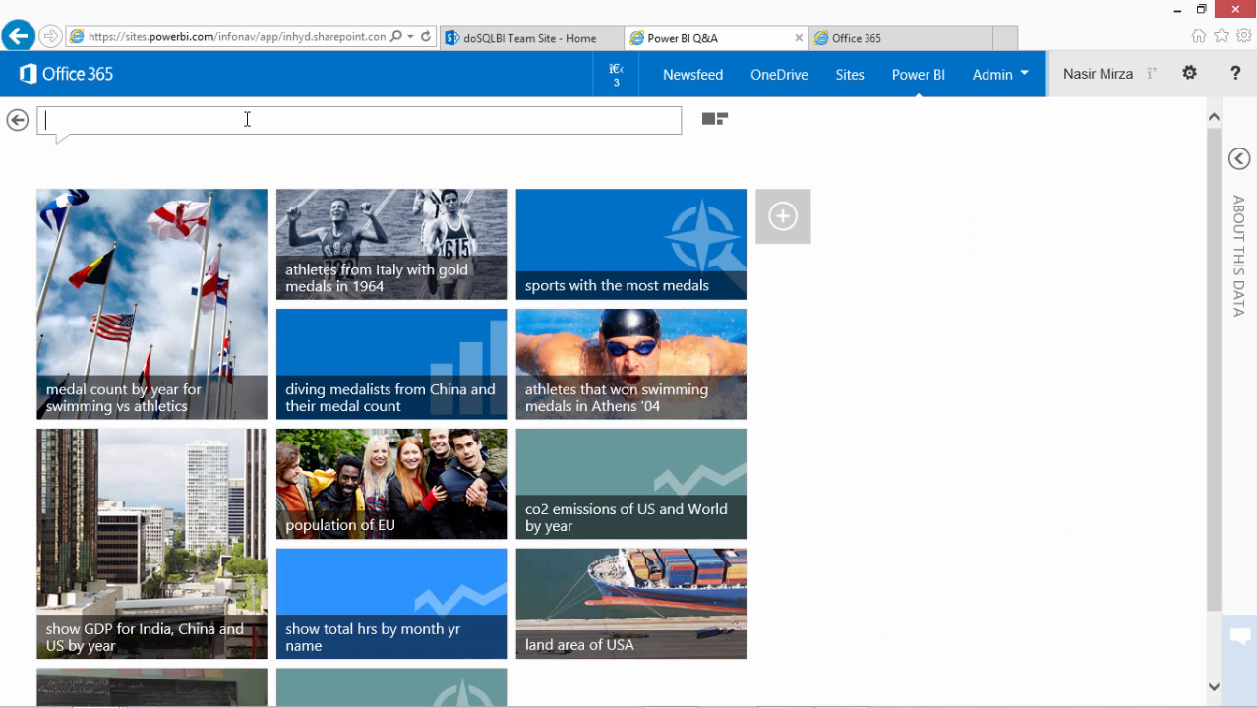
Ask Q&A the question "show employee name and billing week".
type("show")
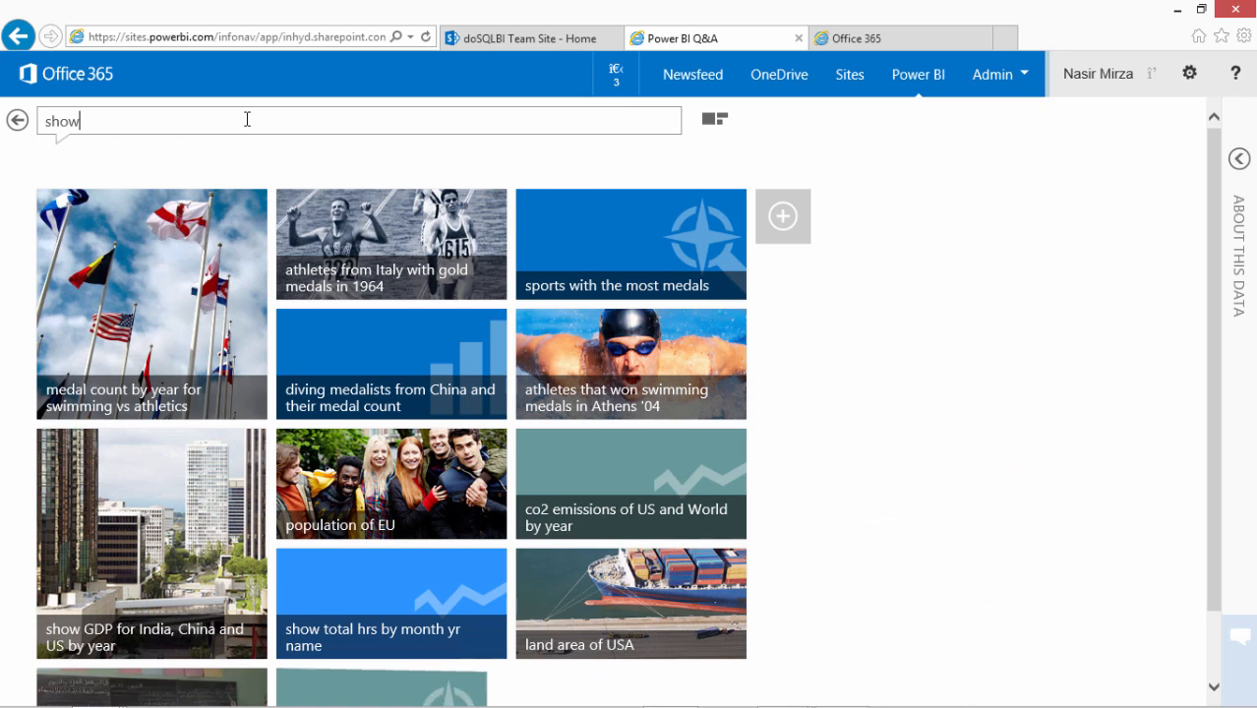
type(" employee name")
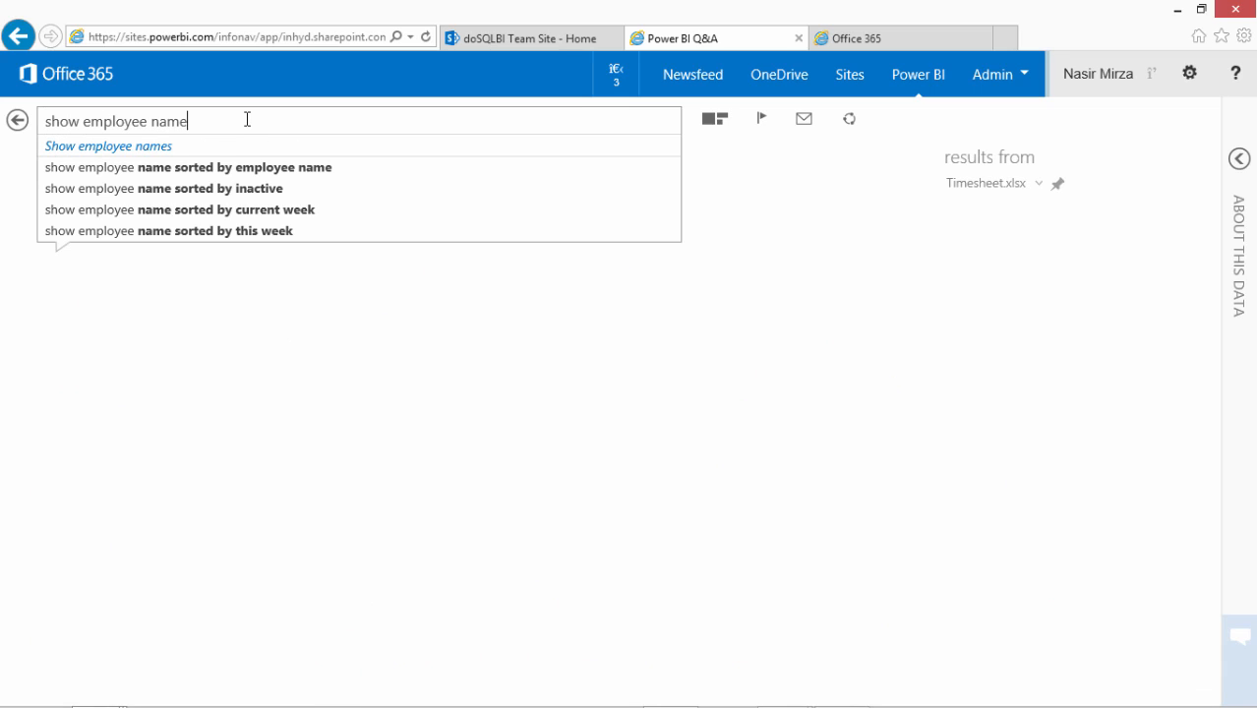
type(" and b")
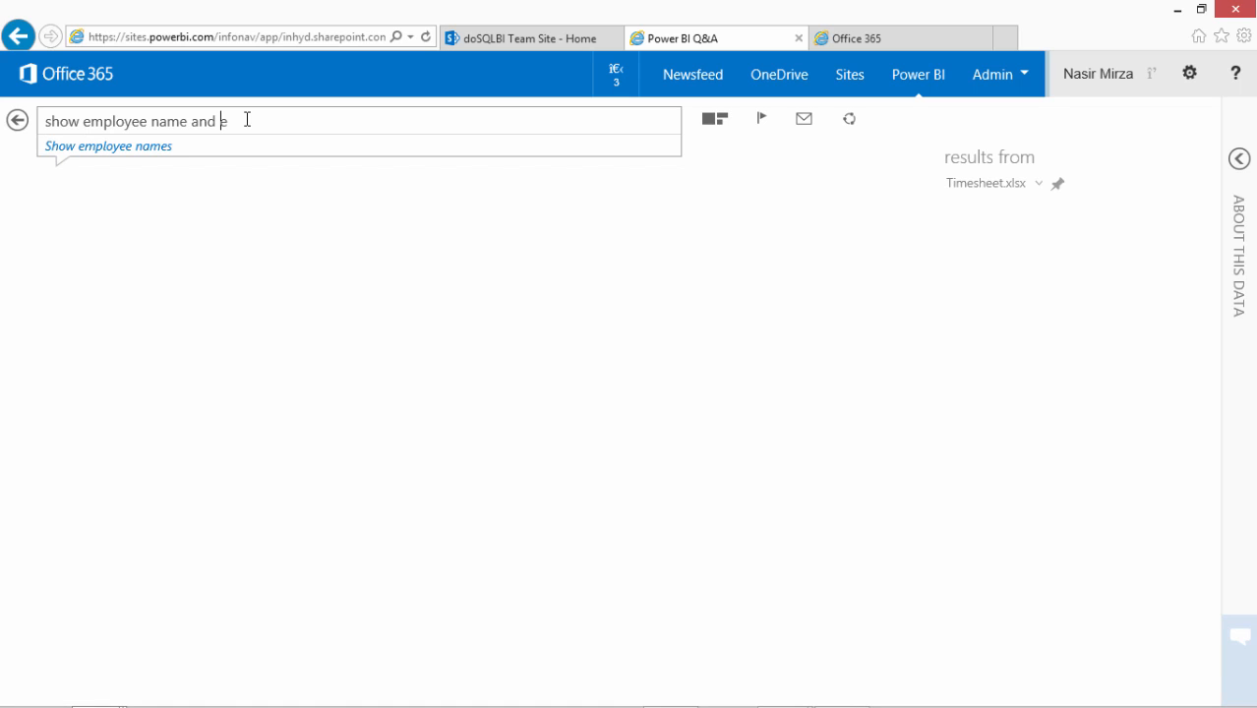
type("eek")
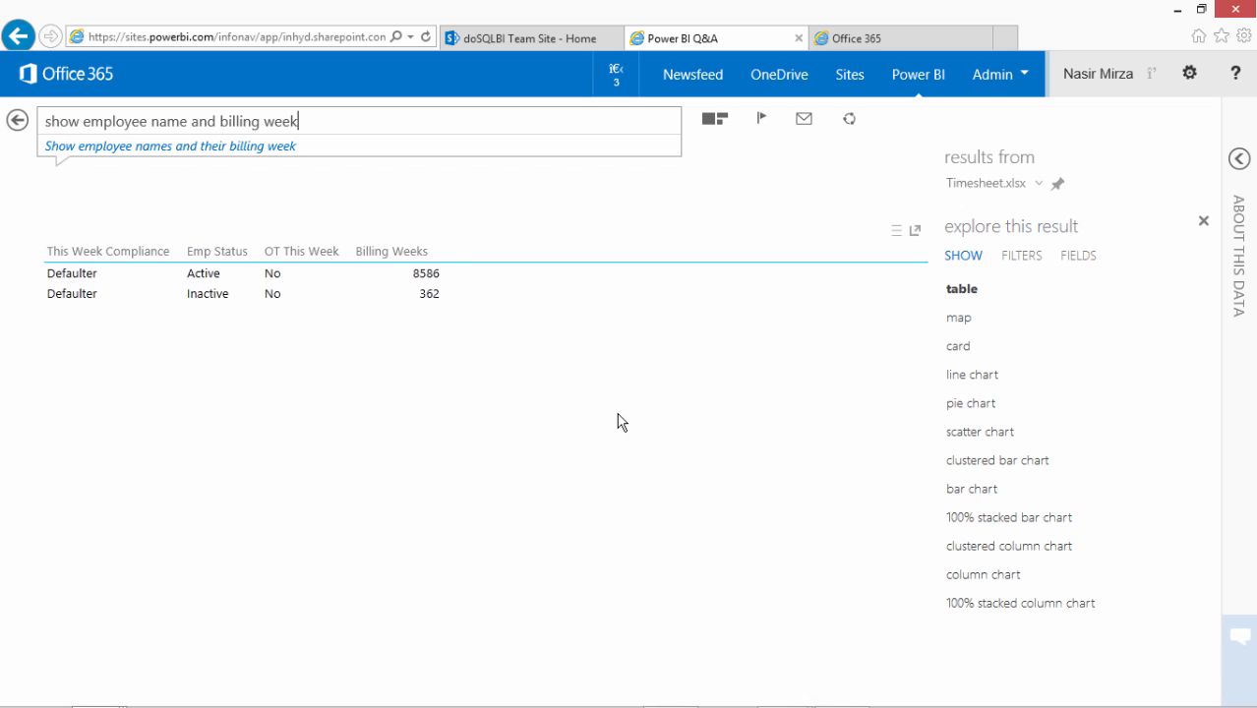
Examine which fields of the EmployeeName table the billing week result uses.
left_click(1076, 258)
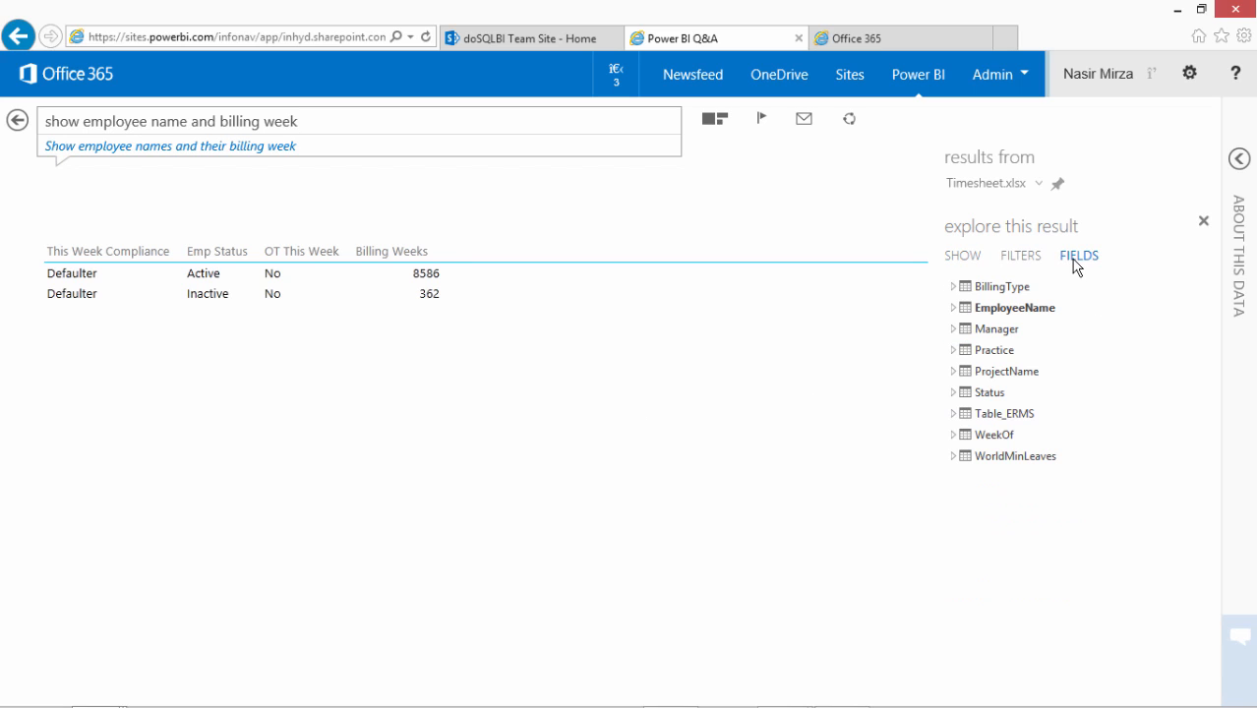
left_click(953, 309)
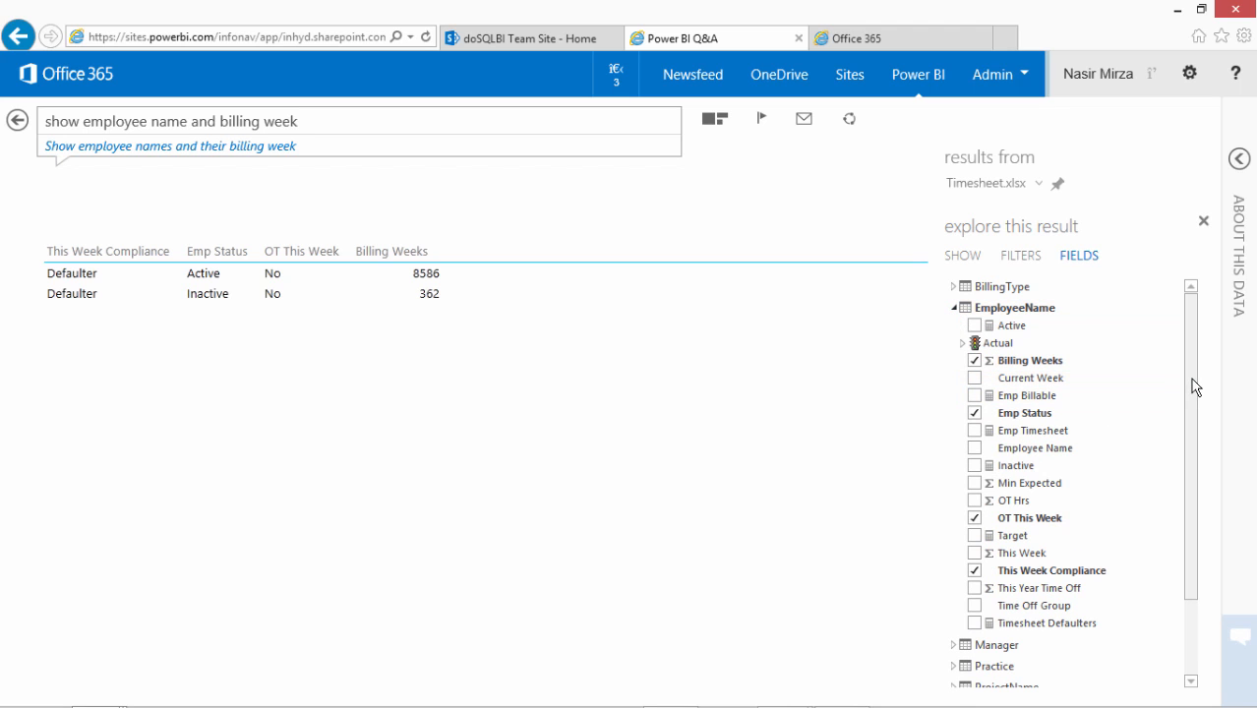
mouse_move(1188, 382)
left_mouse_down()
mouse_move(1191, 412)
mouse_move(1188, 393)
left_mouse_up()
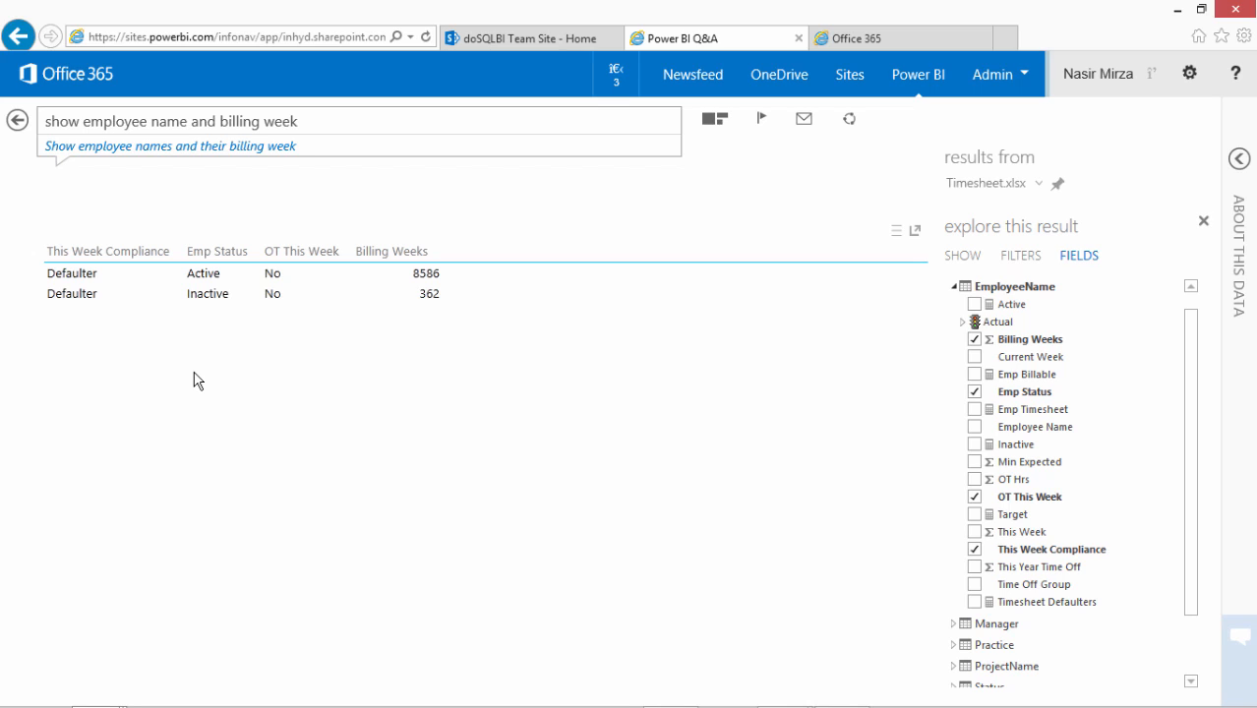
Replace "billing week" in the question so that it reads "show employee name and time off category".
left_click_drag(301, 122, 242, 124)
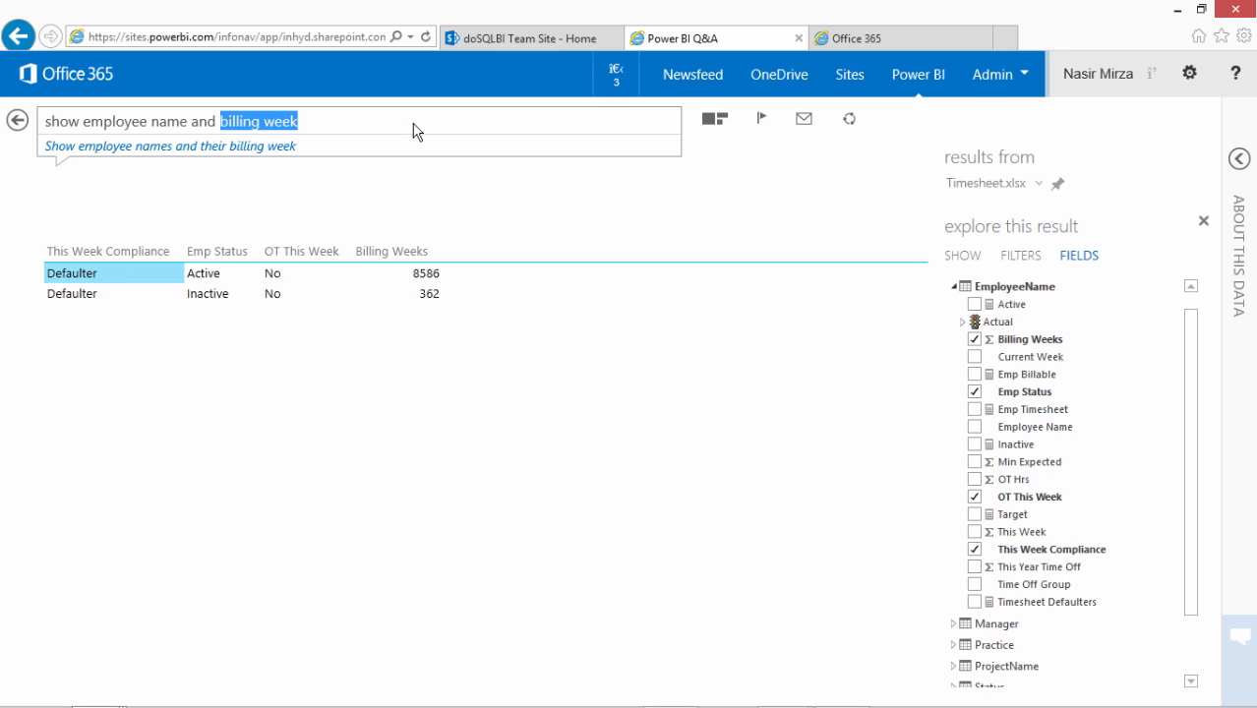
type("time off c")
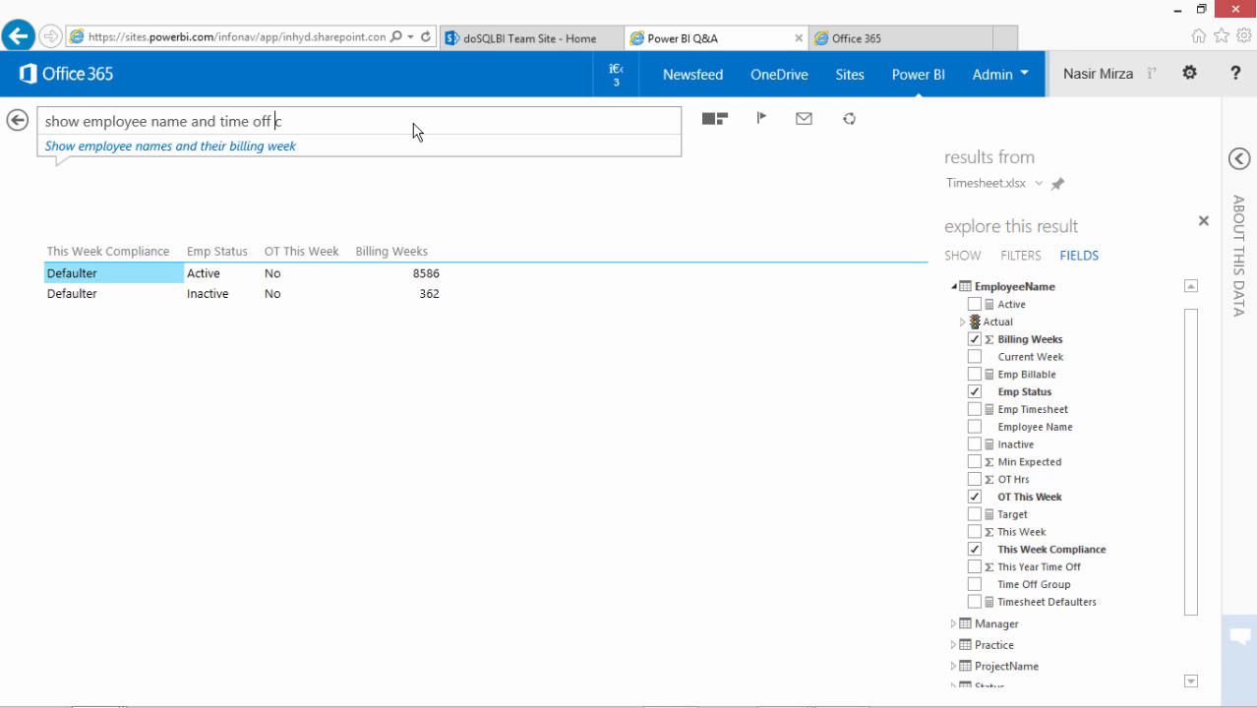
type("ategory")
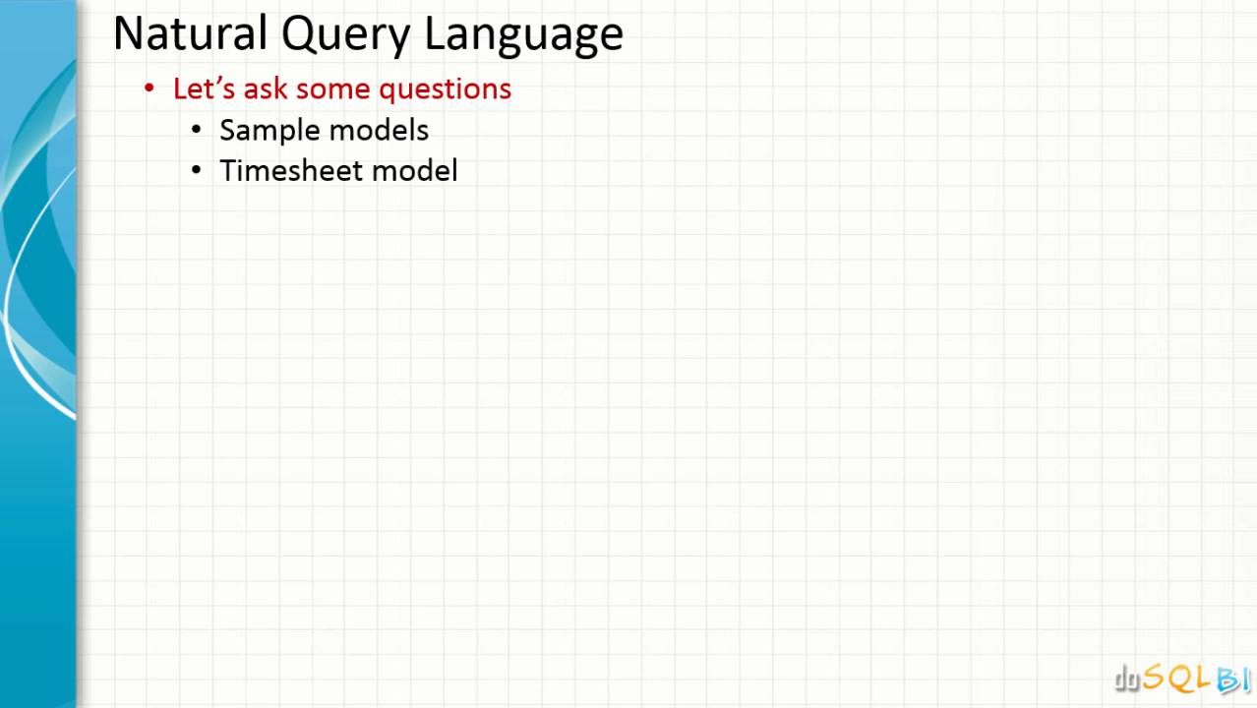
key("Right")
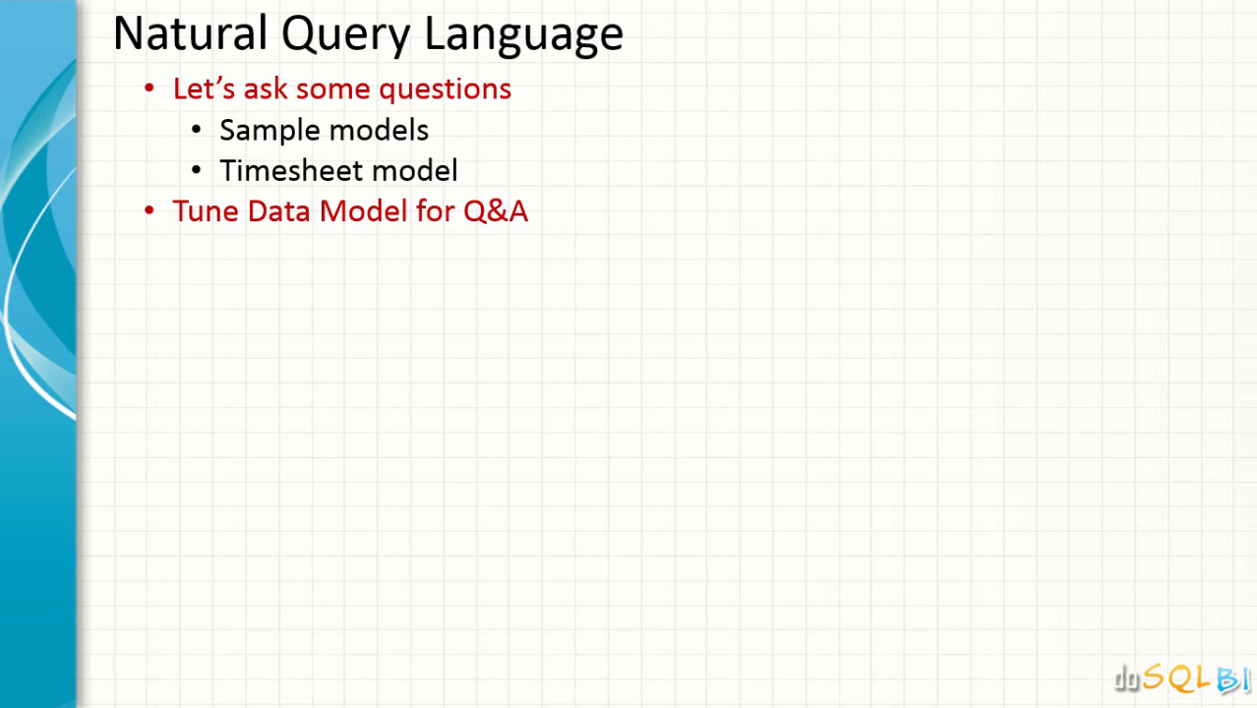
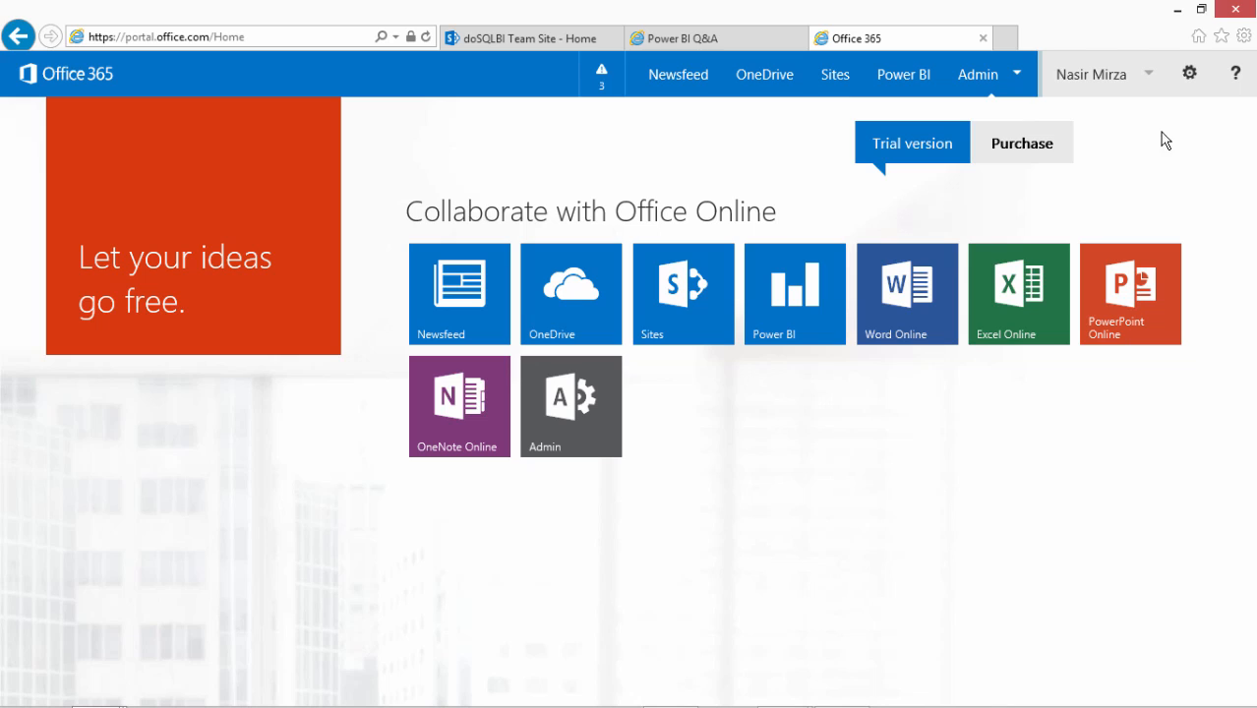
Go to the software section of the Office 365 settings and start the desktop applications setup.
left_click(1190, 75)
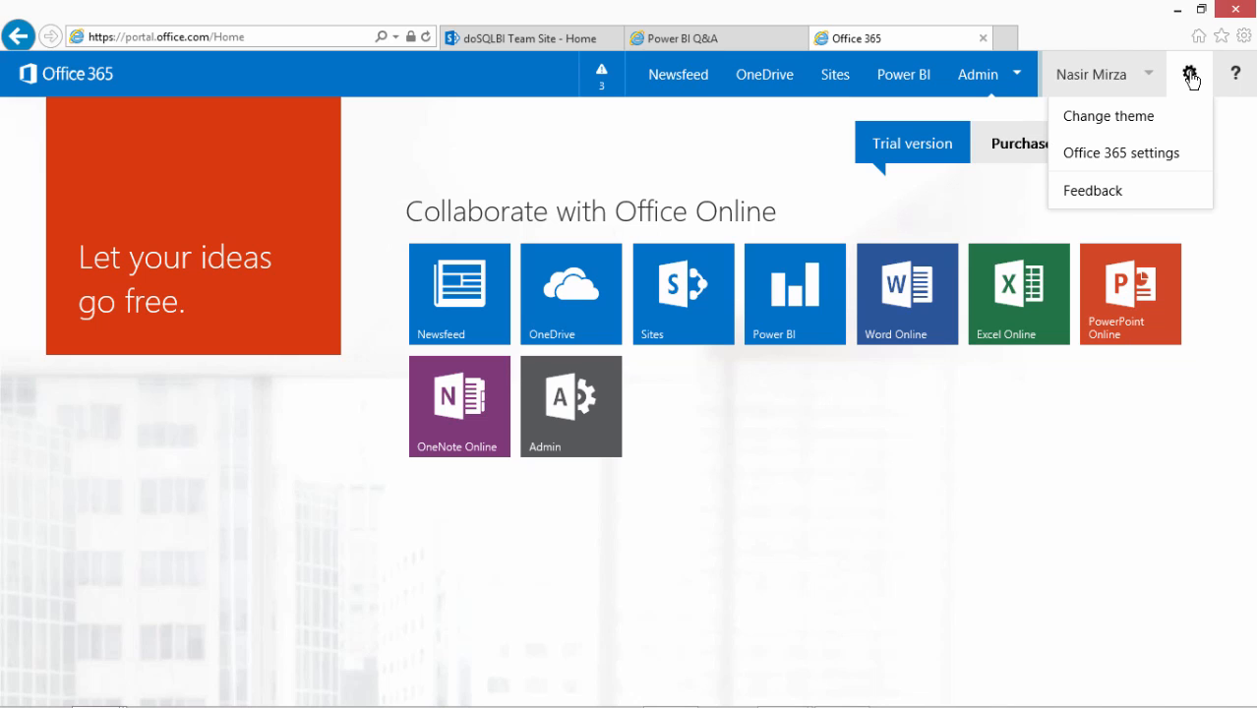
left_click(1153, 157)
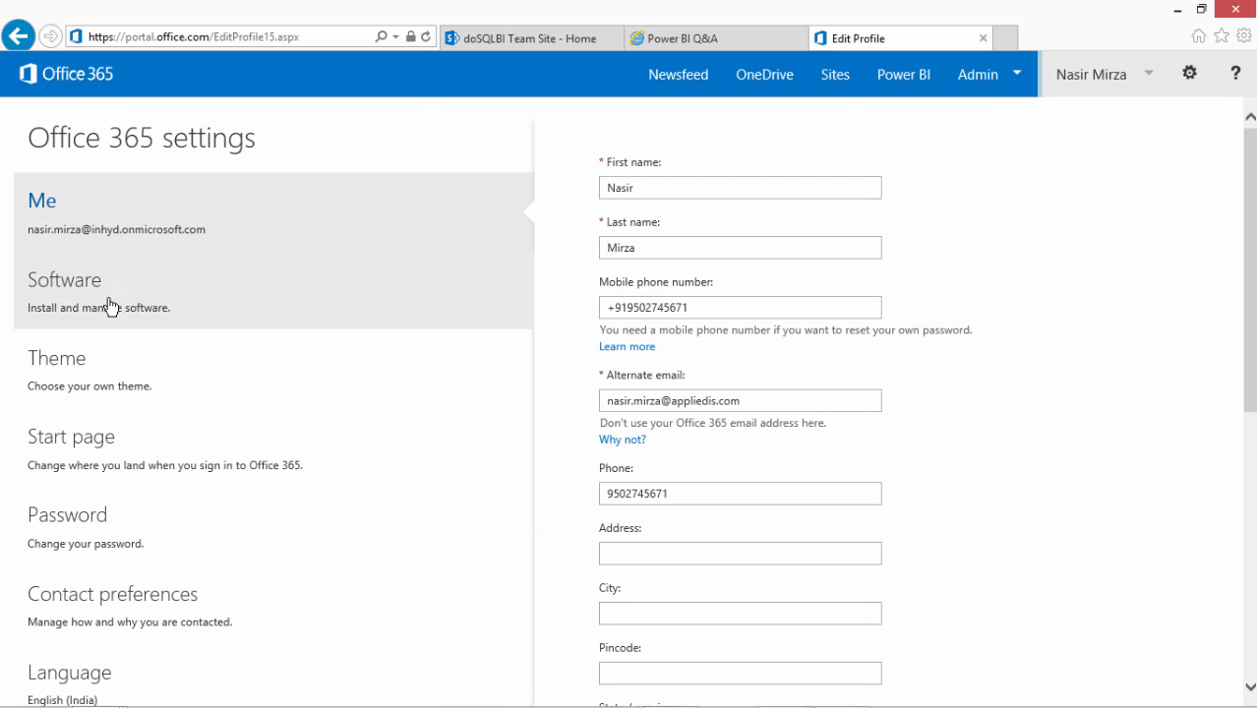
left_click(190, 312)
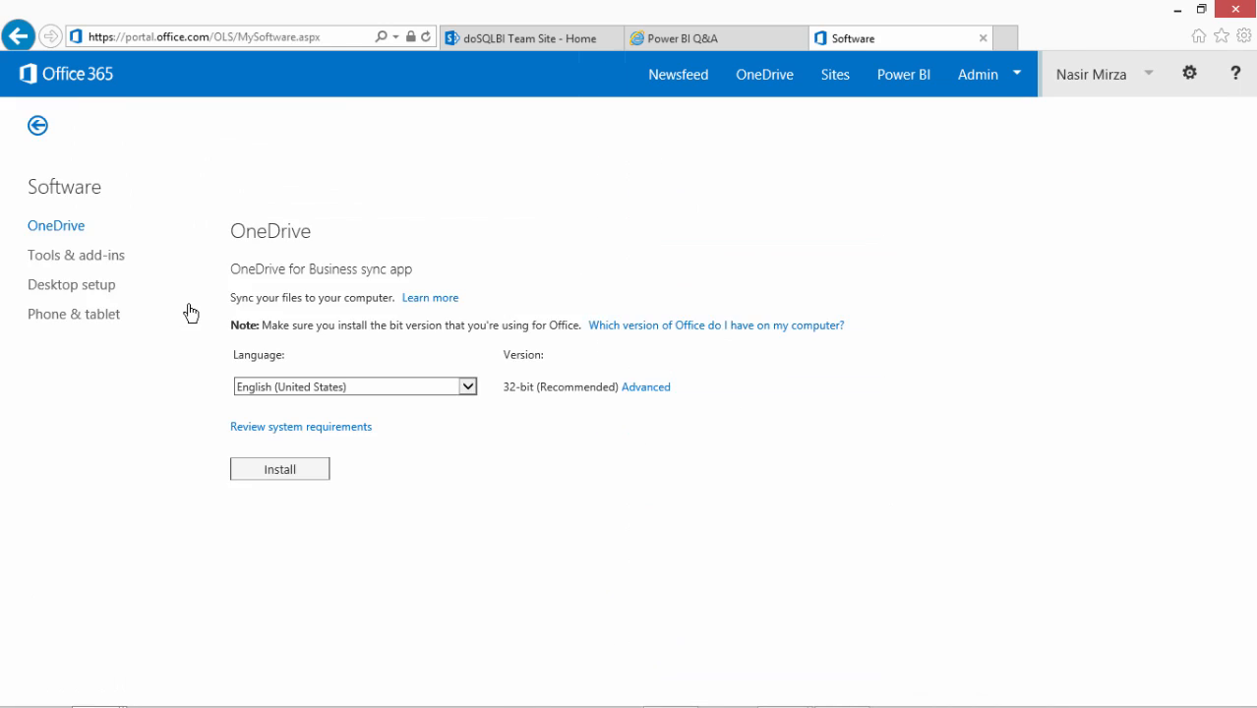
left_click(90, 294)
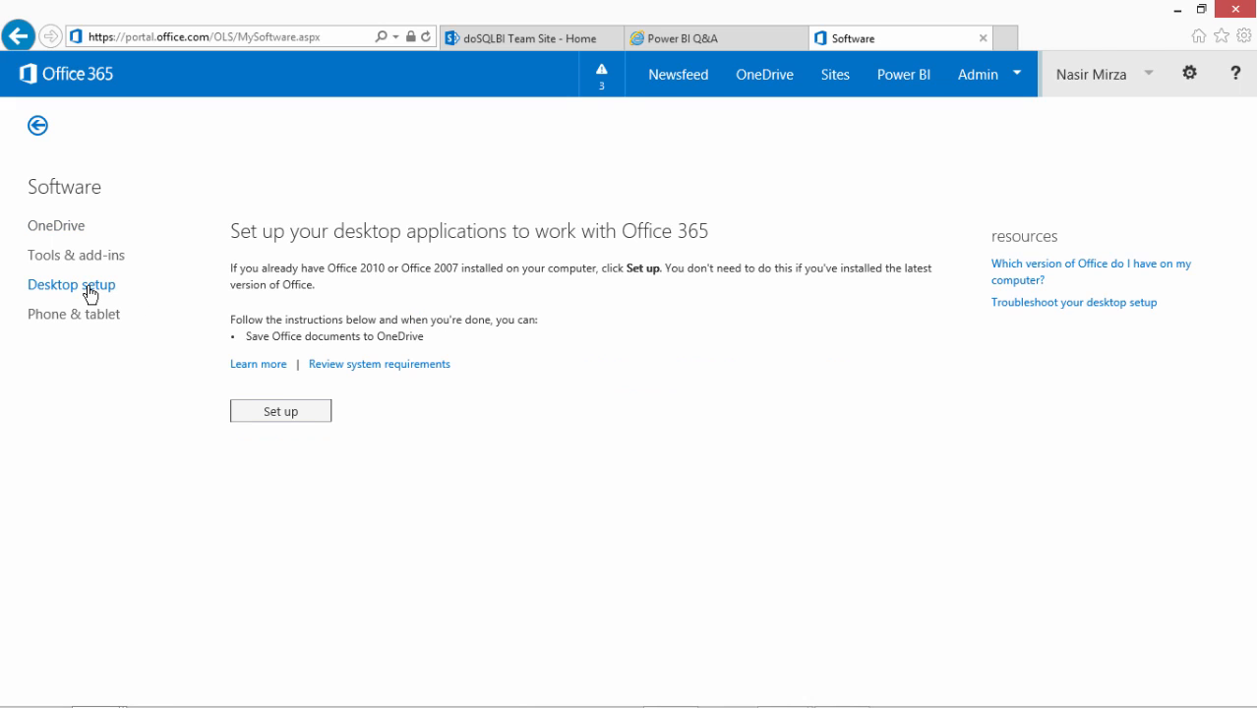
left_click(283, 418)
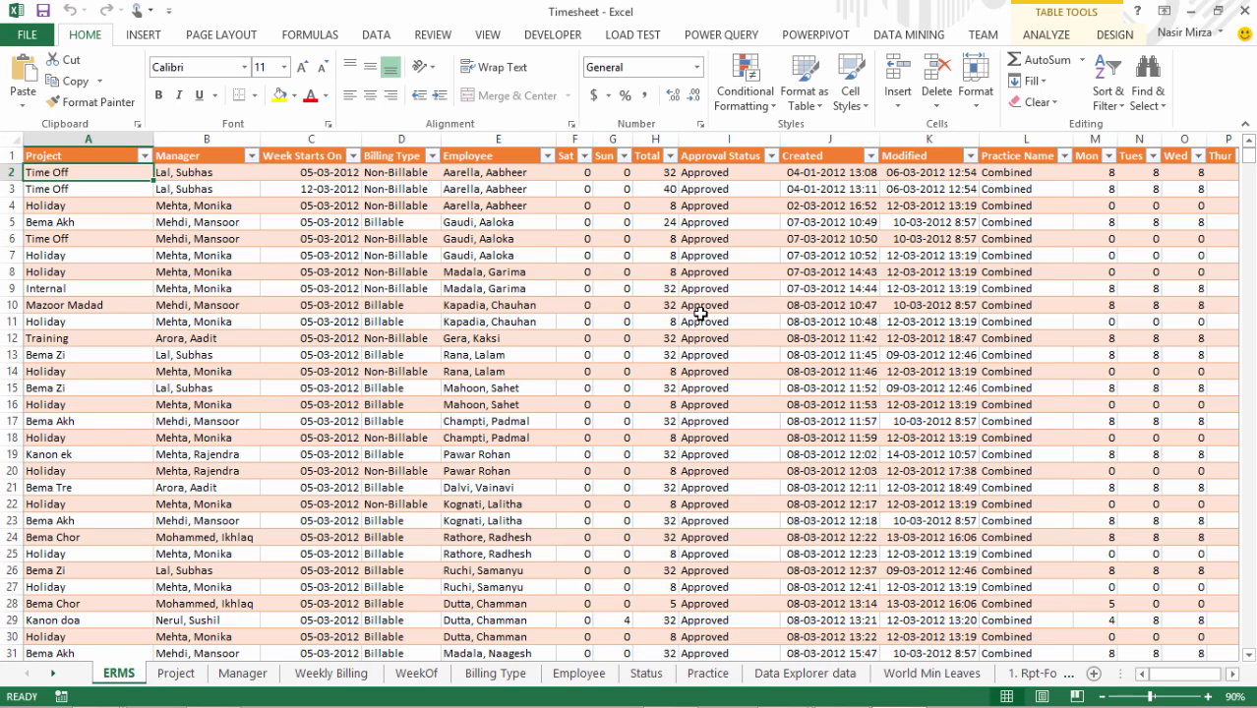
Open the Timesheet workbook's data model in the PowerPivot window and display the synonyms of its tables.
left_click(824, 37)
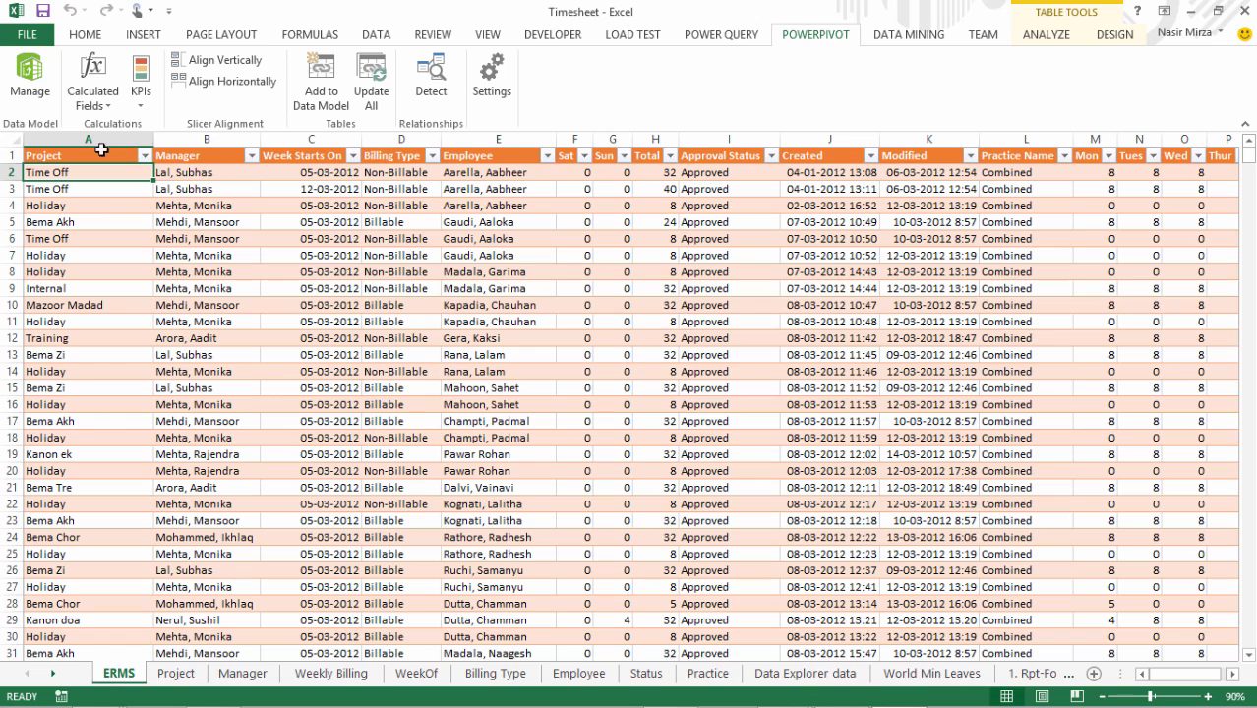
left_click(26, 89)
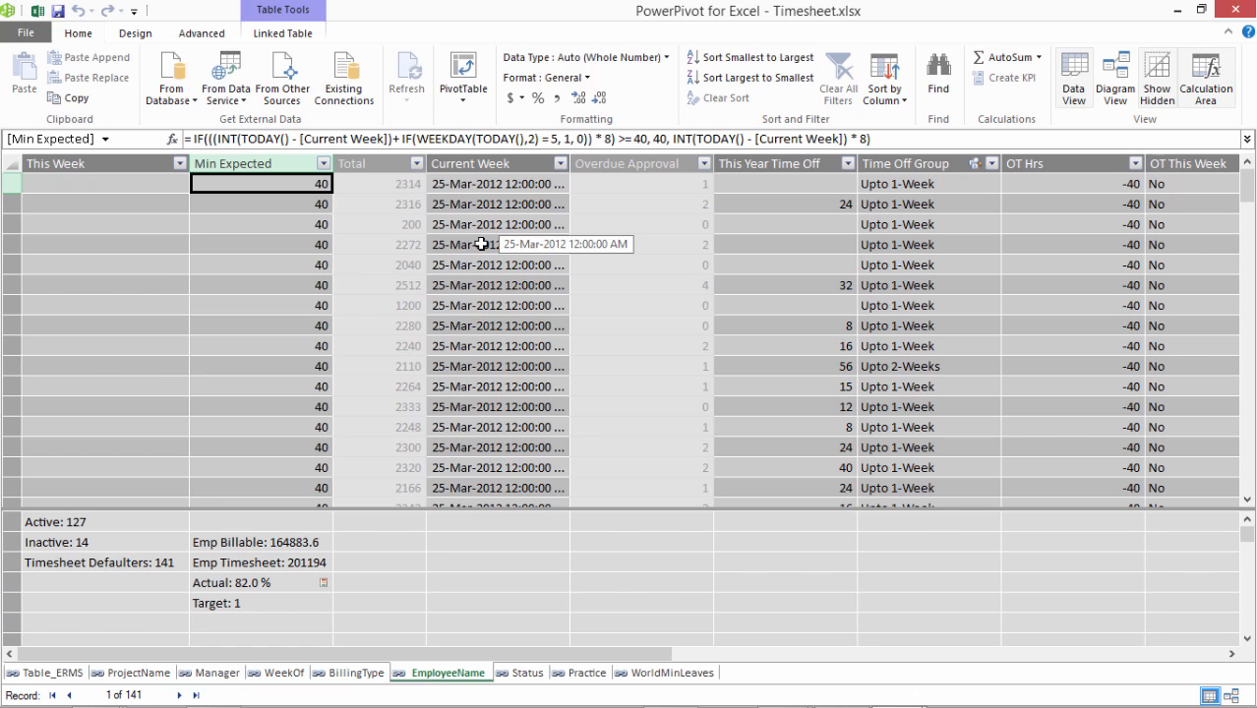
left_click(201, 35)
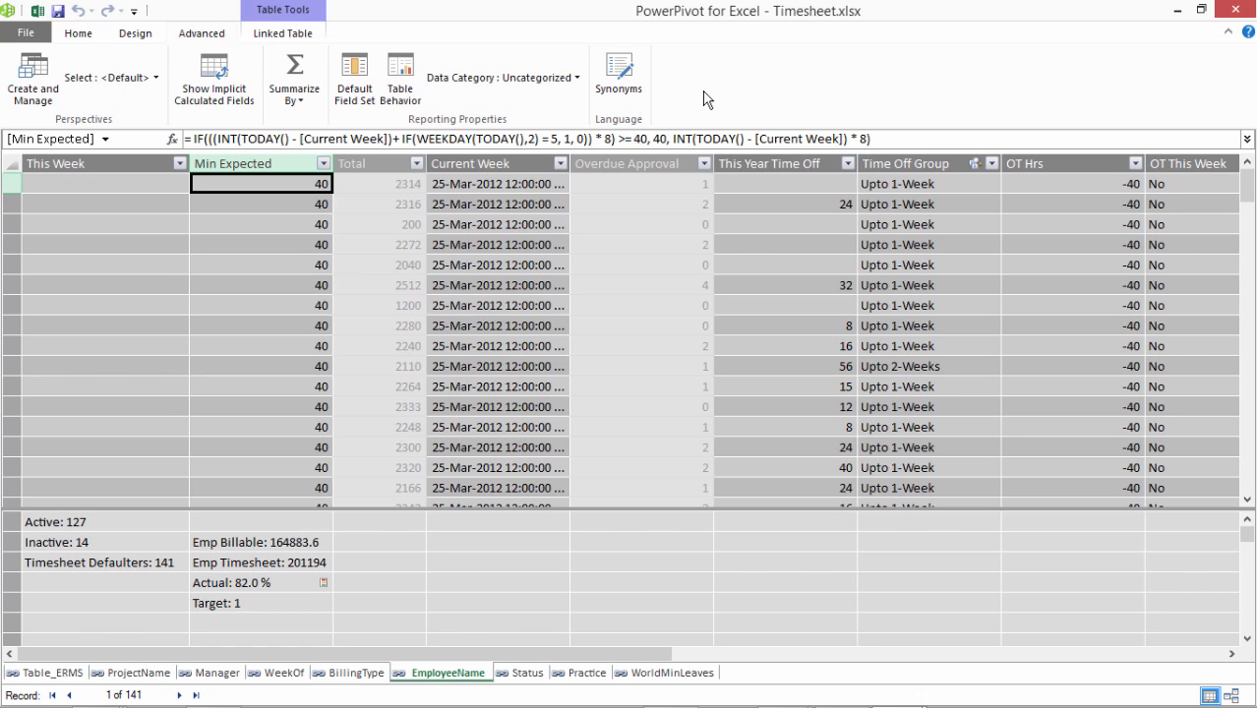
left_click(619, 81)
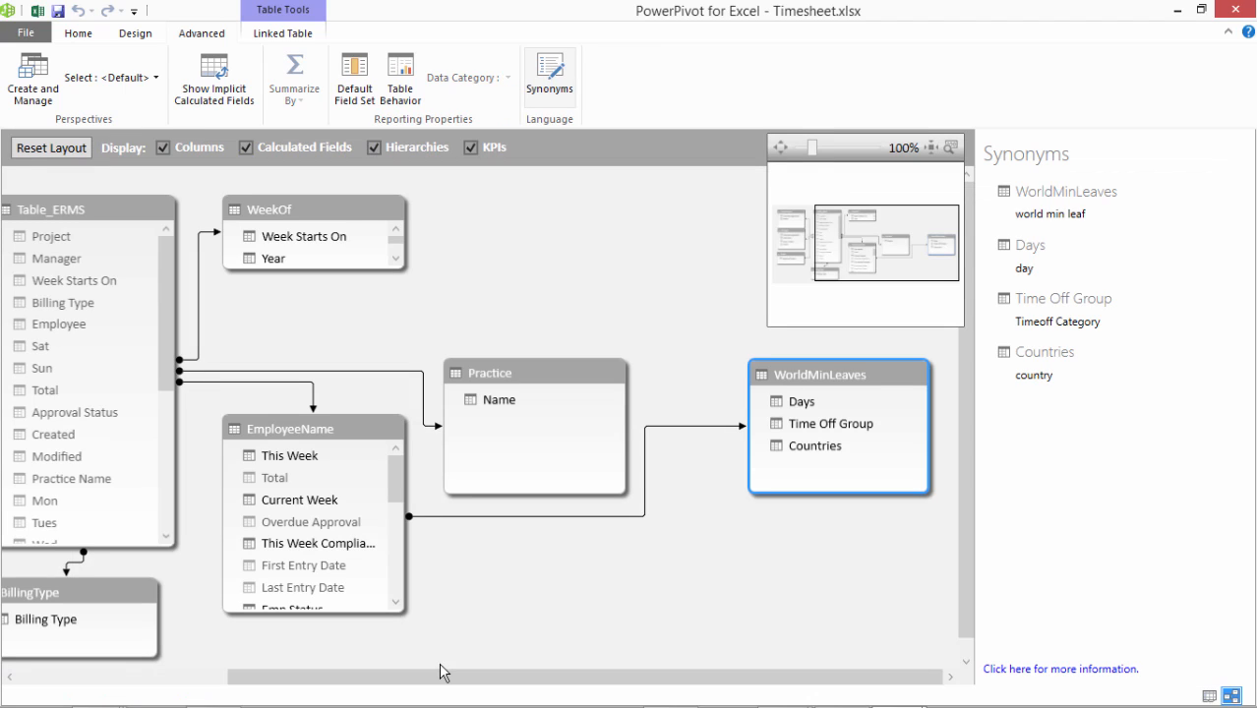
Set the synonym of the ProjectName table to "Projects".
left_click_drag(433, 681, 138, 699)
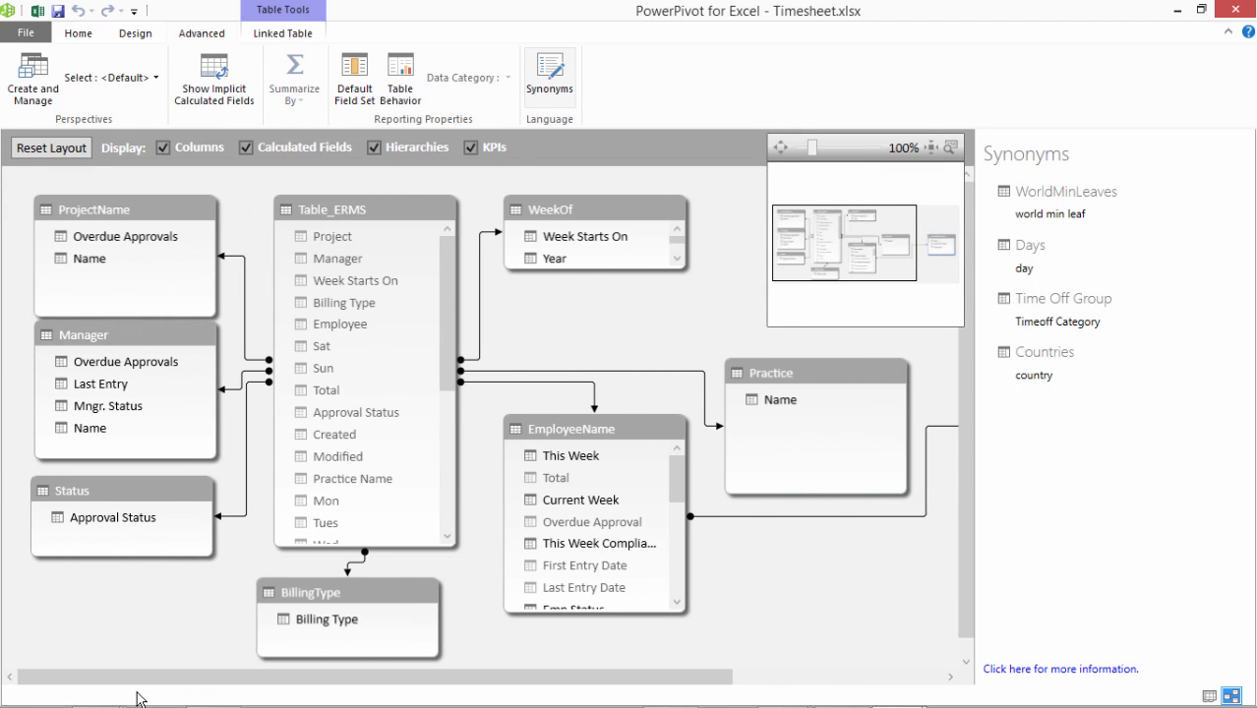
left_click(142, 213)
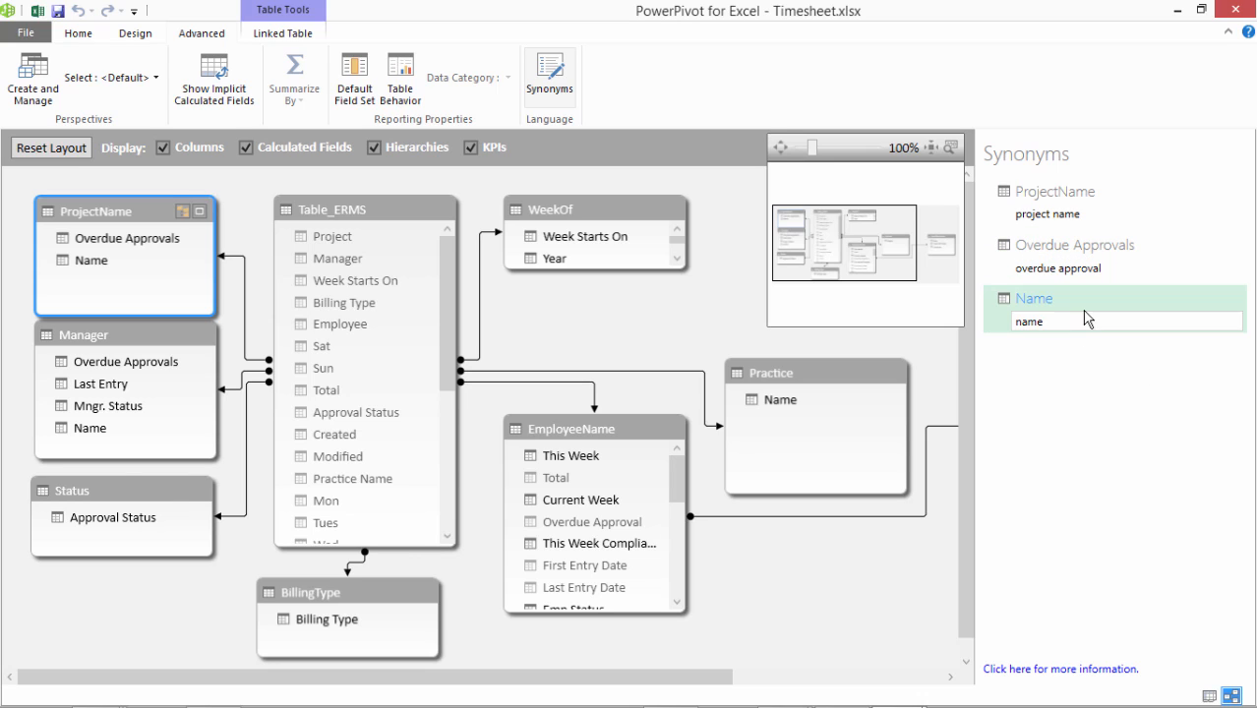
left_click(1089, 214)
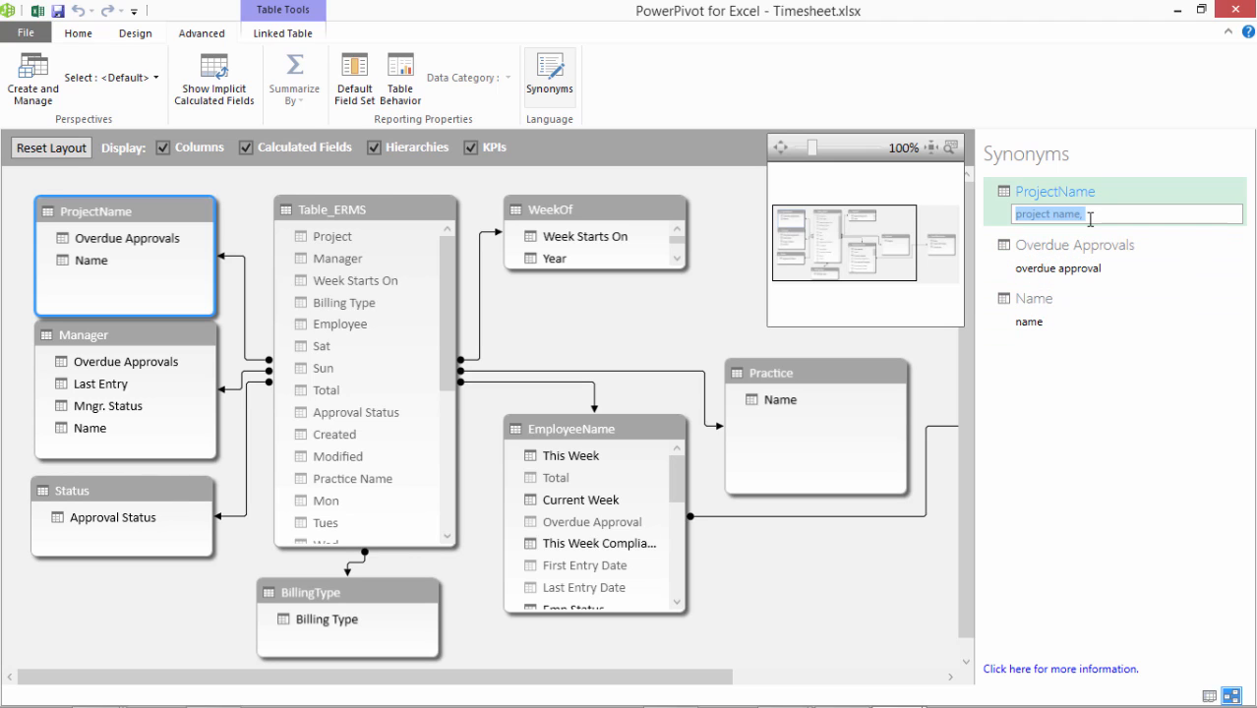
type("Projects")
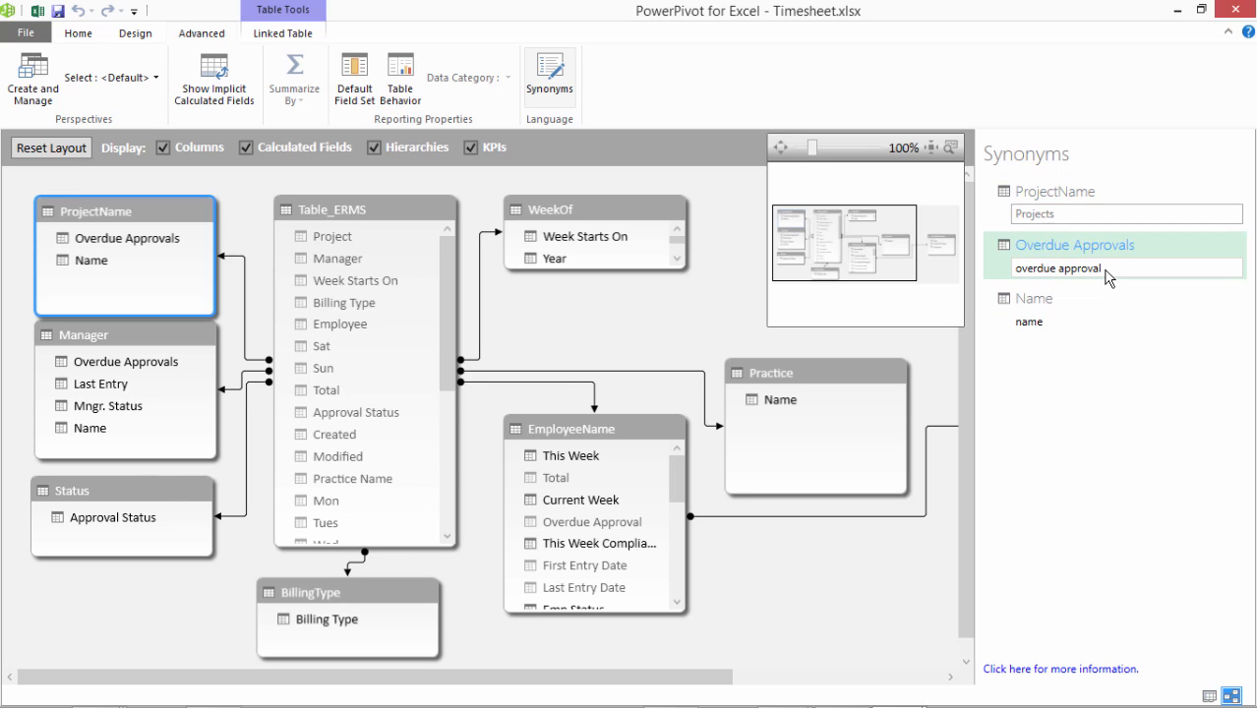
Set the synonym of the ProjectName table's Overdue Approvals column to "Project overdue approval".
left_click(1107, 272)
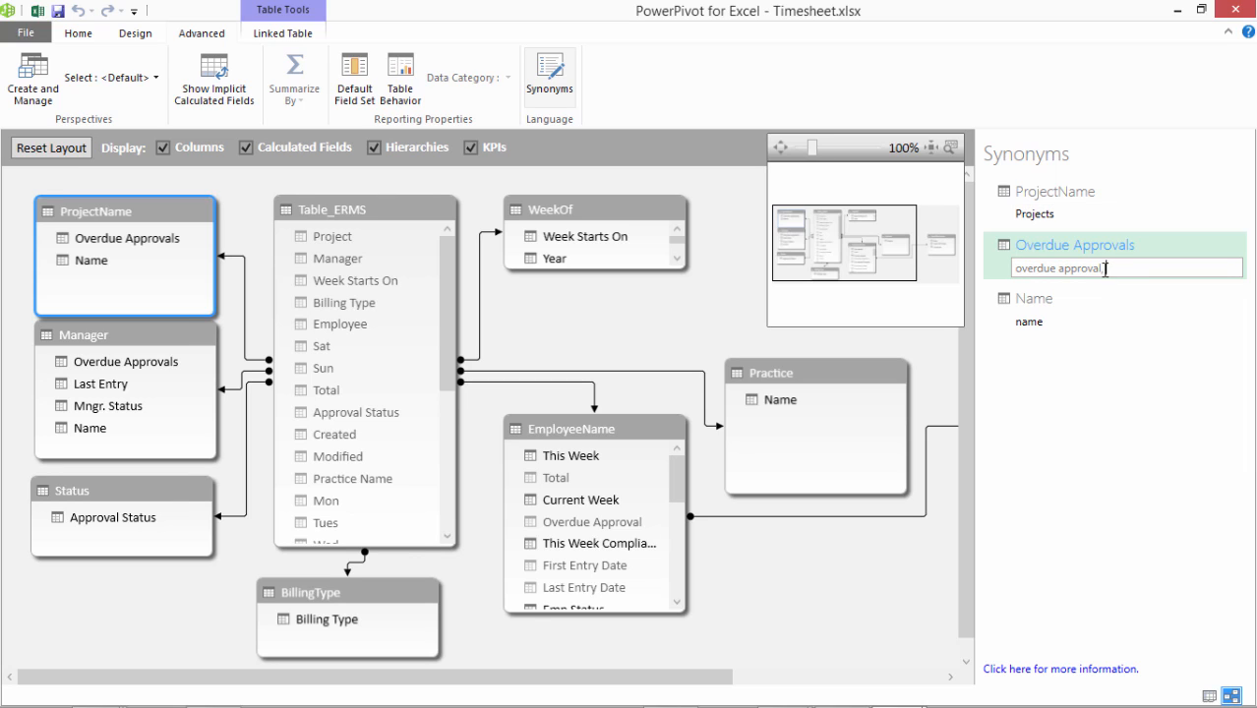
left_click_drag(1107, 271, 1010, 277)
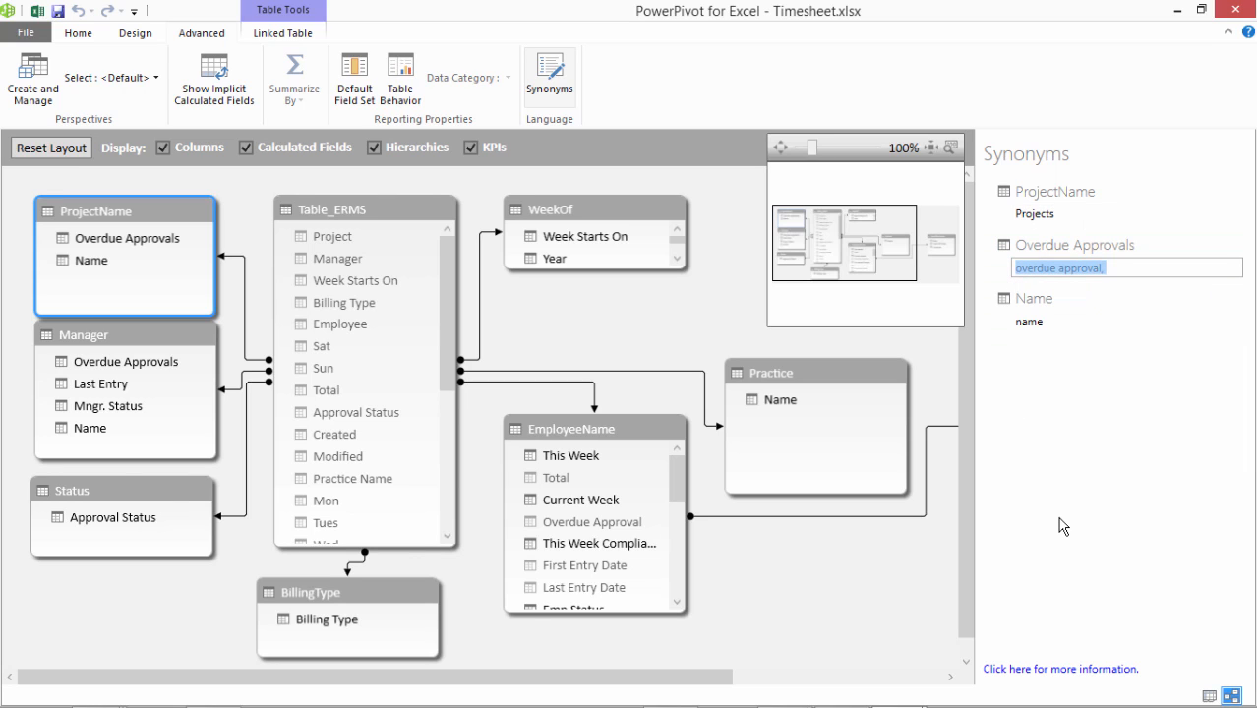
type("Proje")
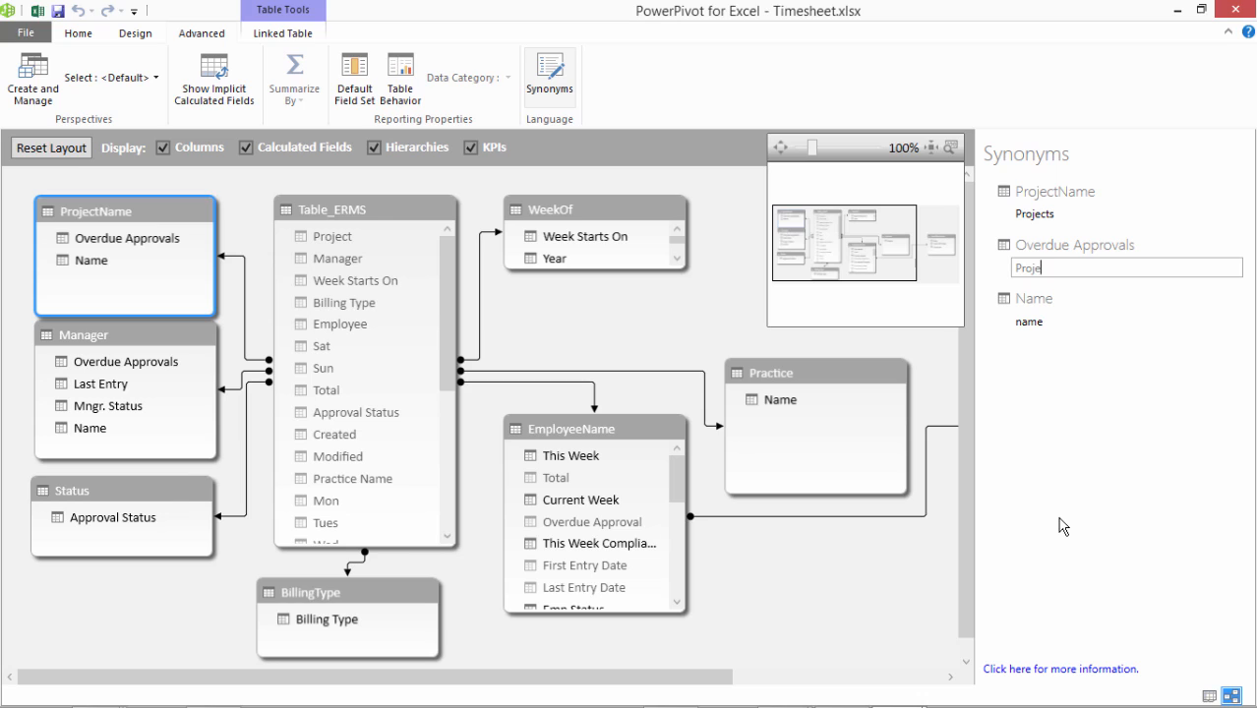
type("ct overdue approval")
Set the synonym of the ProjectName table's Name column to "Project Name".
left_click(1032, 327)
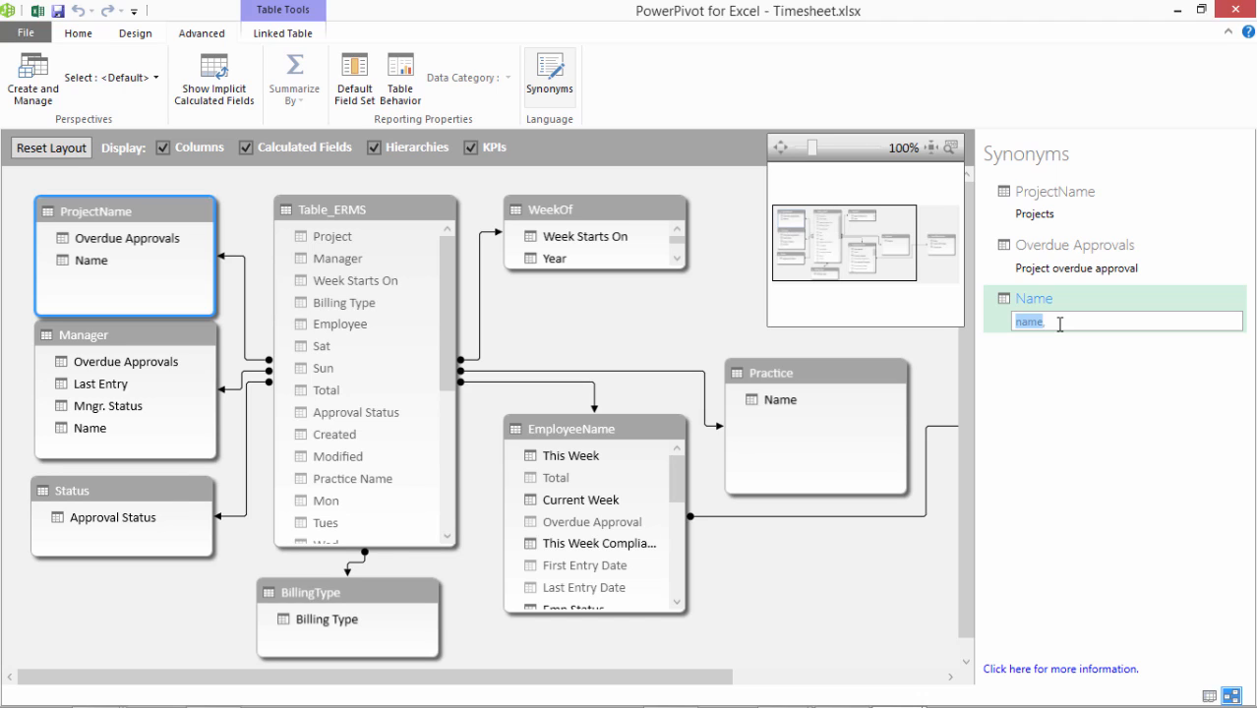
type("Project Name")
type(",")
key("BackSpace")
key("BackSpace")
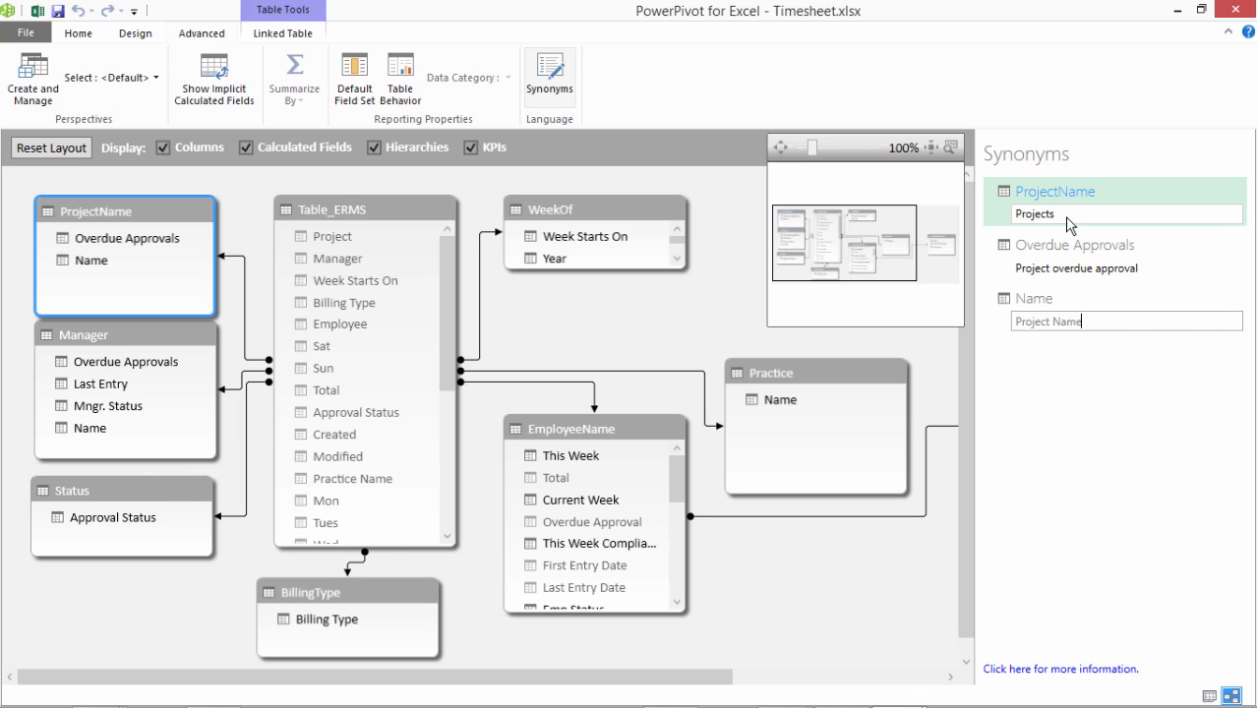
Set the synonym of the Manager table to "Managers".
left_click(152, 328)
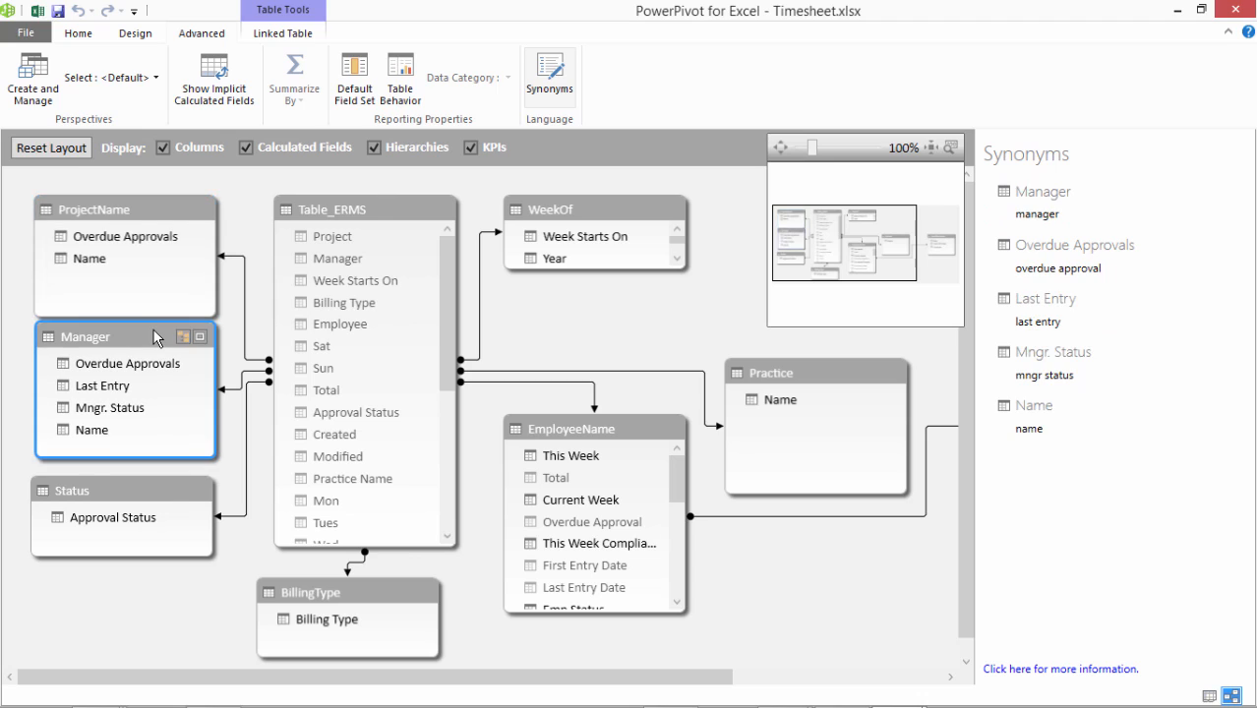
left_click(1082, 216)
key("BackSpace")
key("BackSpace")
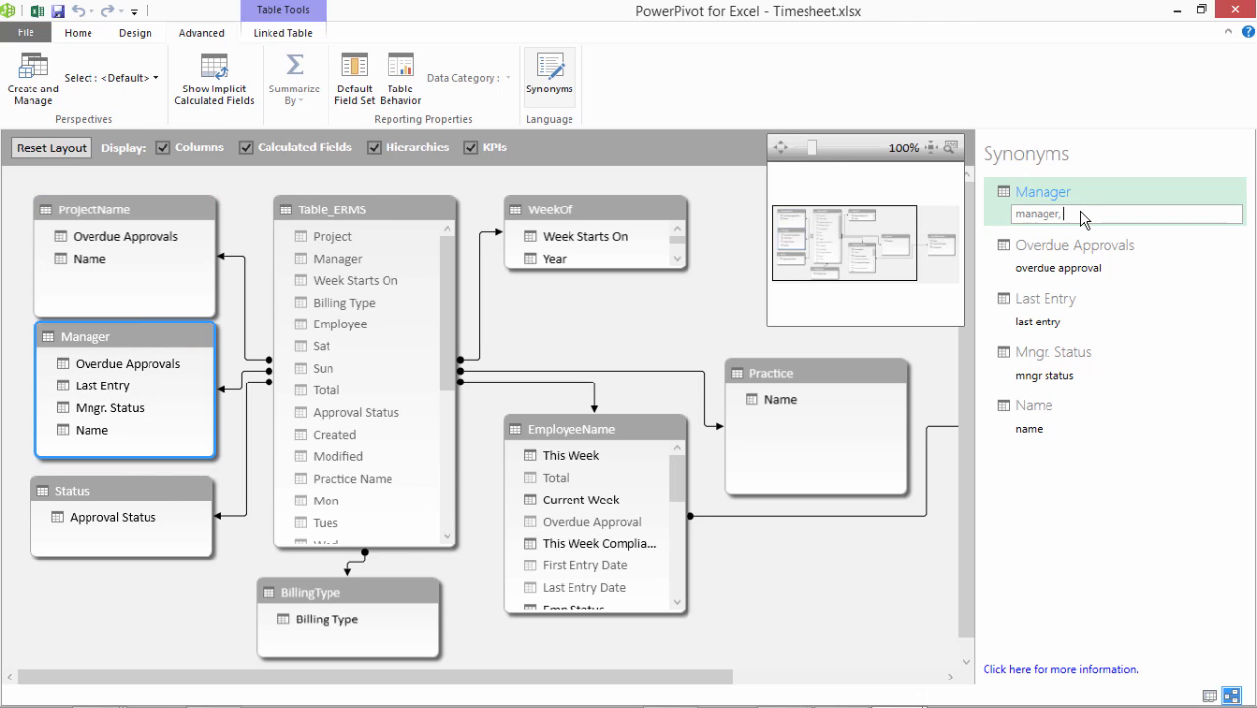
type("s")
Set the synonym of the Manager table's Overdue Approvals column to "Manager overdue approval".
left_click(1110, 267)
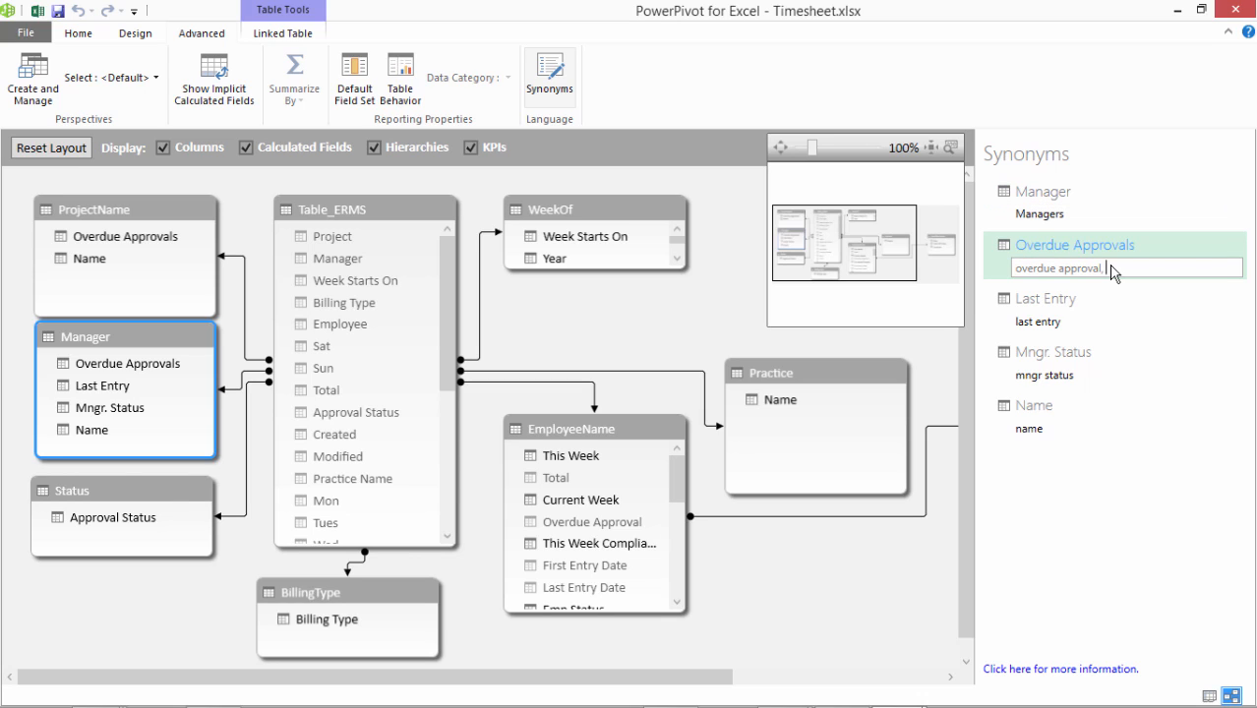
key("Home")
type("Manager")
left_click(1082, 320)
Set the synonyms of the Manager table's Mngr. Status and Name columns to "Manager status" and "Manager name".
left_click(1077, 373)
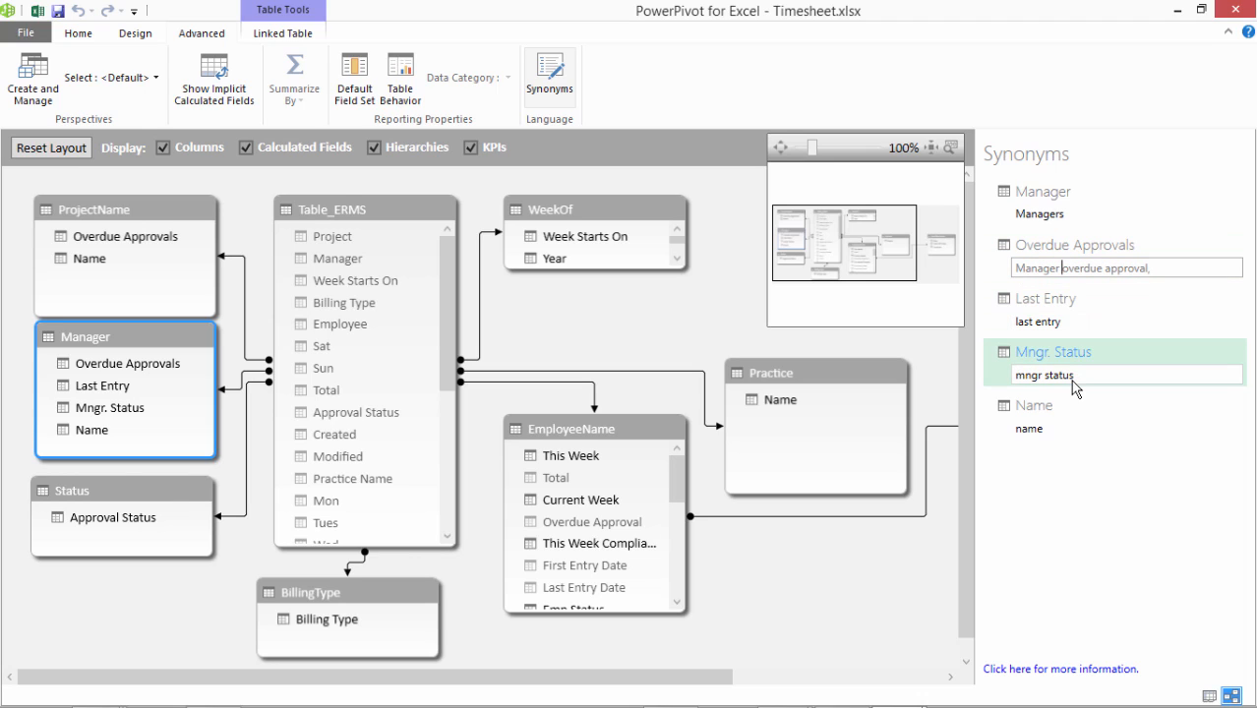
left_click(1084, 374)
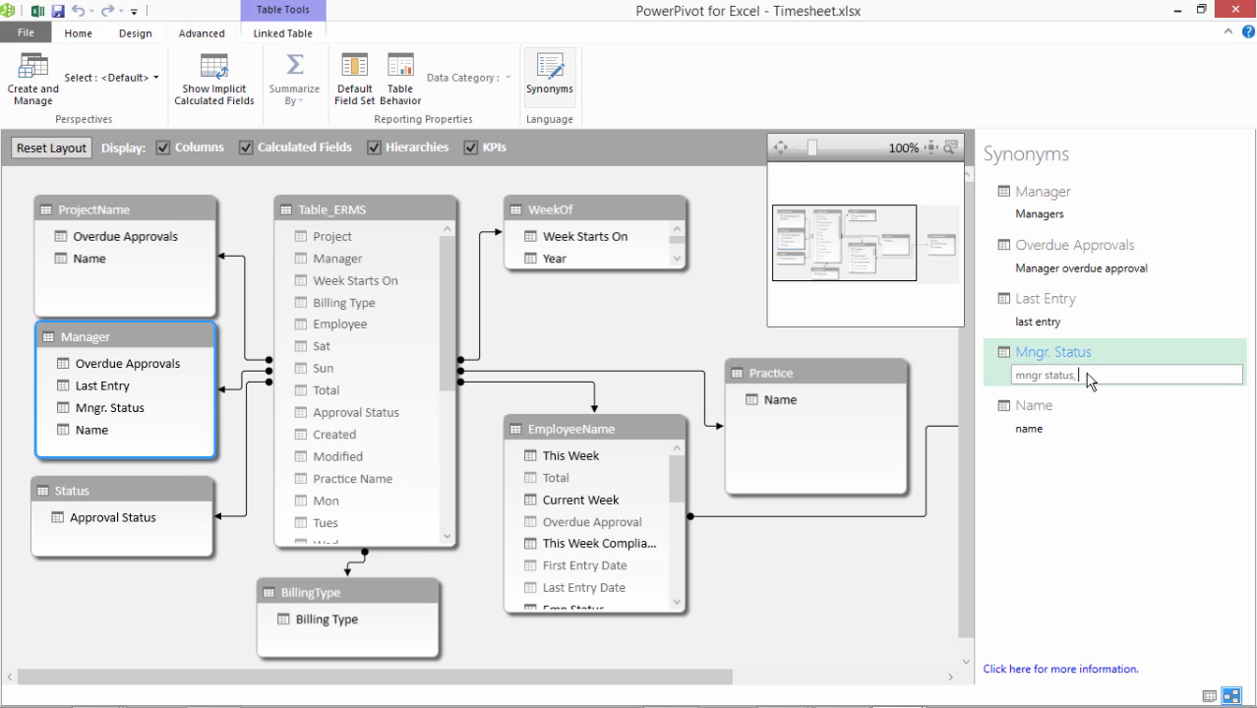
type(",")
left_click_drag(1042, 374, 997, 389)
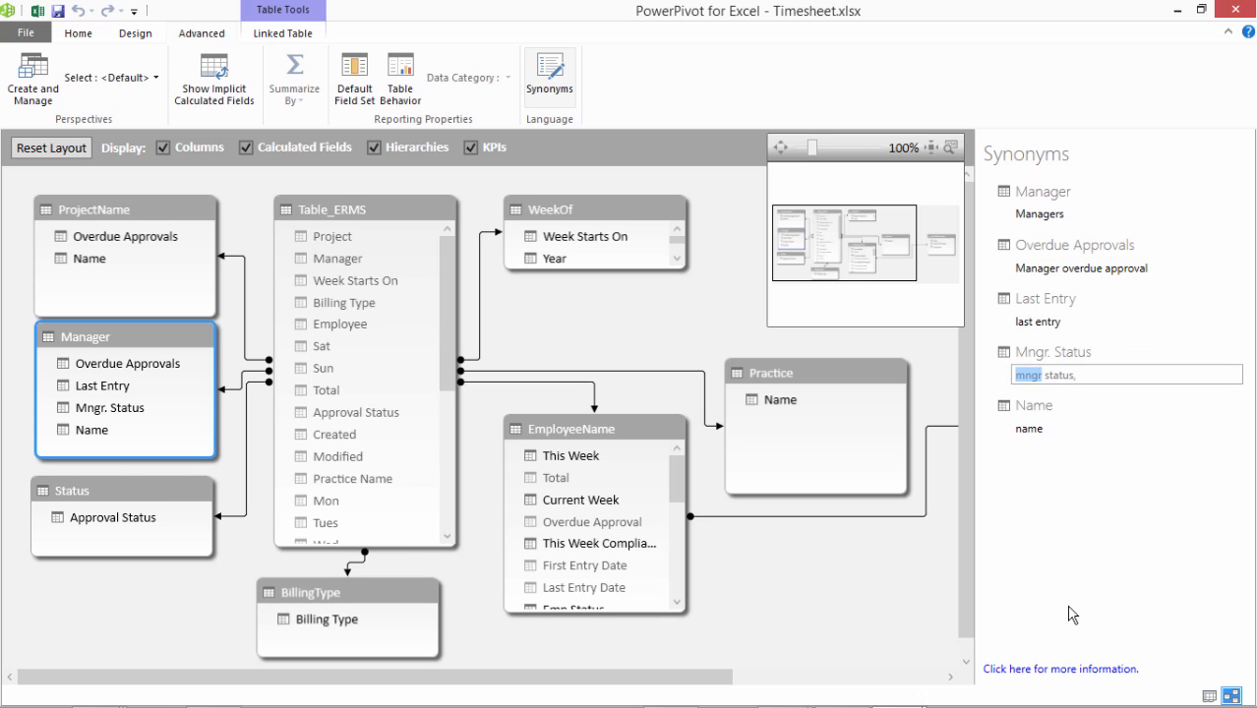
type("Manager")
left_click(1051, 431)
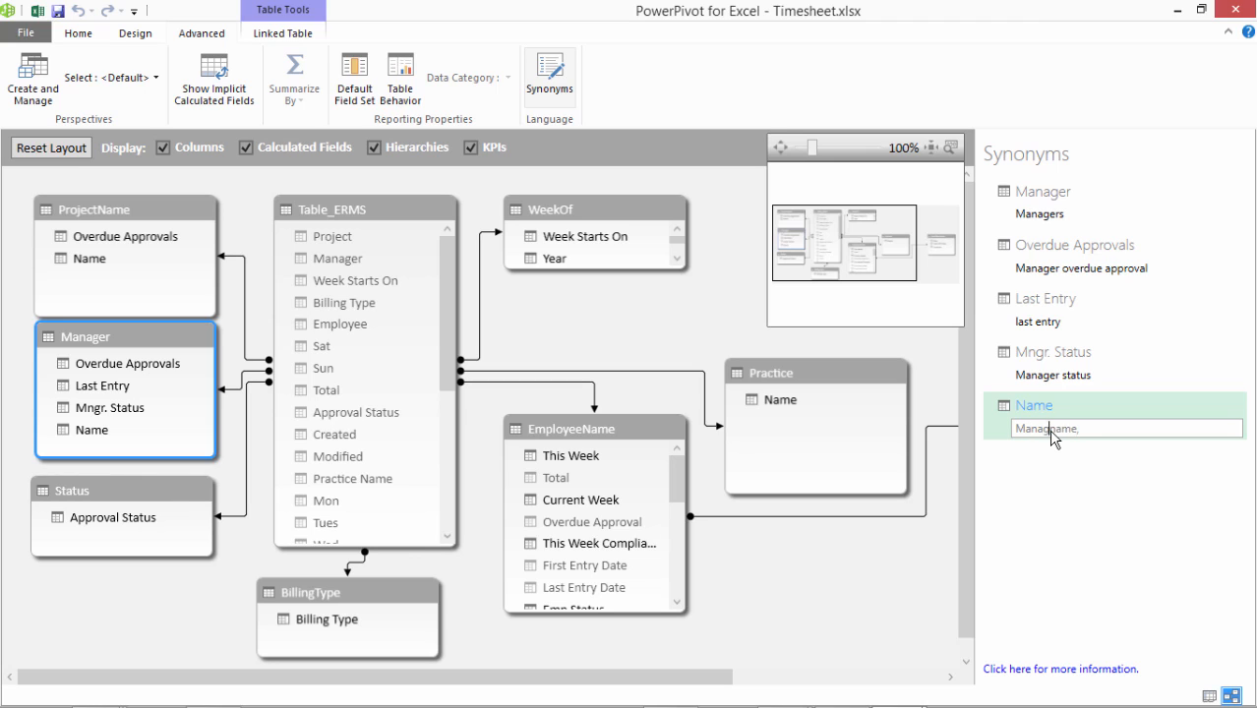
left_click(155, 483)
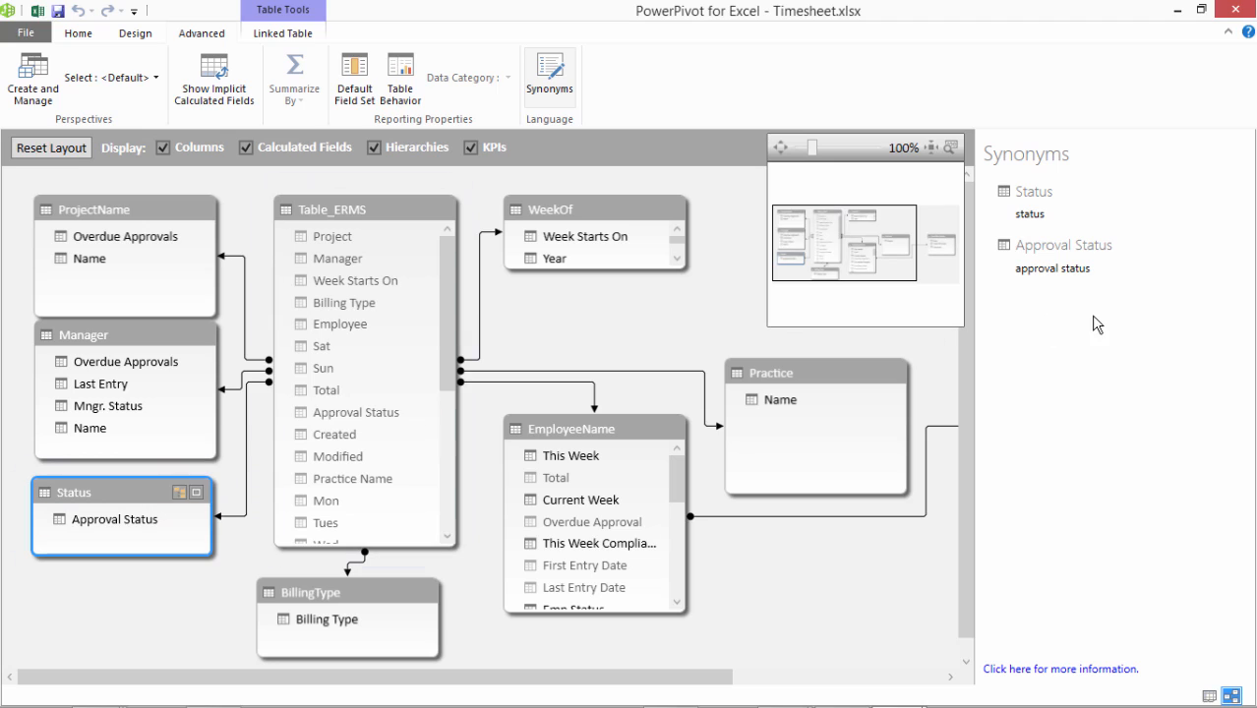
left_click(1047, 213)
Set the synonym of the BillingType table's Billing Type column to "billing type name".
left_click(372, 594)
left_click(1075, 217)
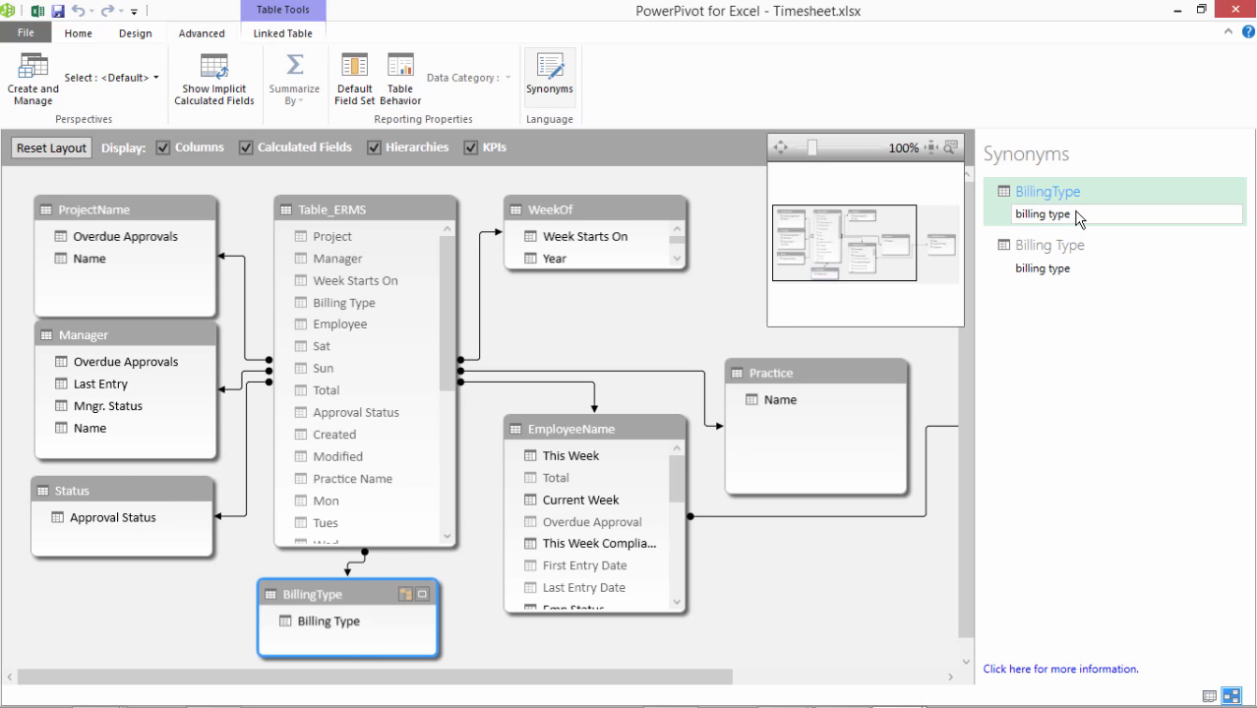
left_click(1077, 267)
type(",")
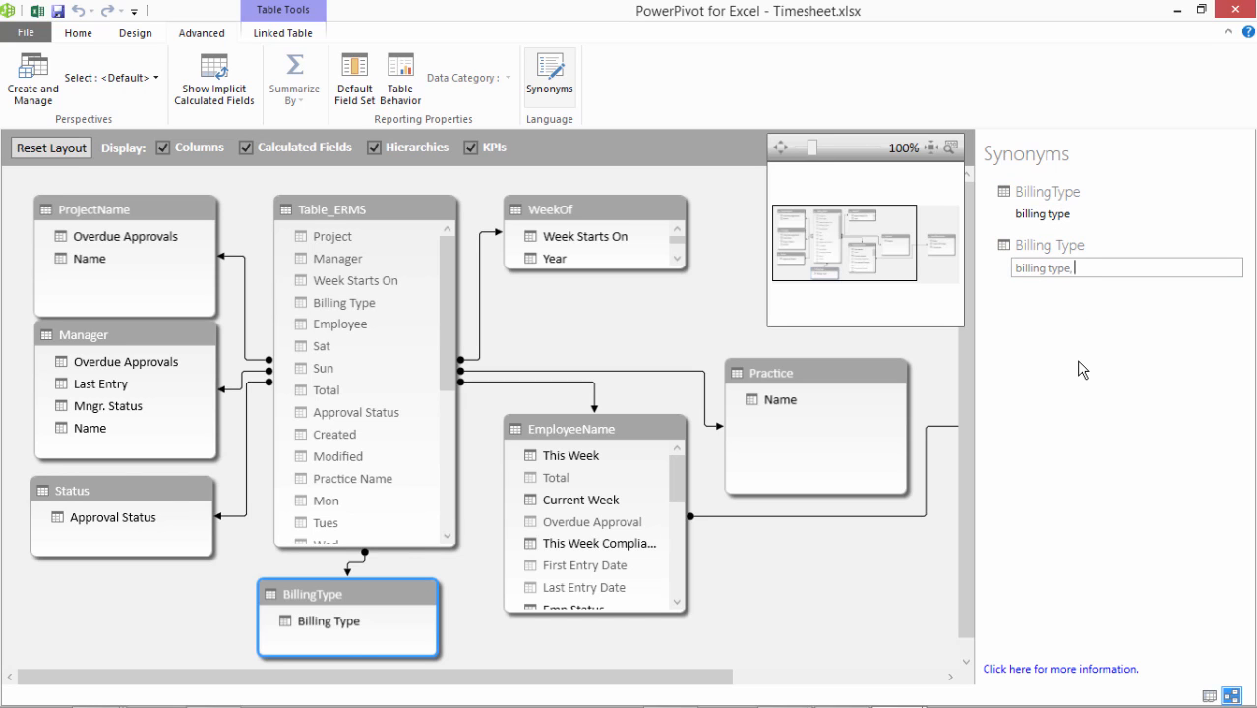
key("BackSpace")
type("name")
Set the synonym of the WeekOf table to "Weekoff".
left_click(608, 209)
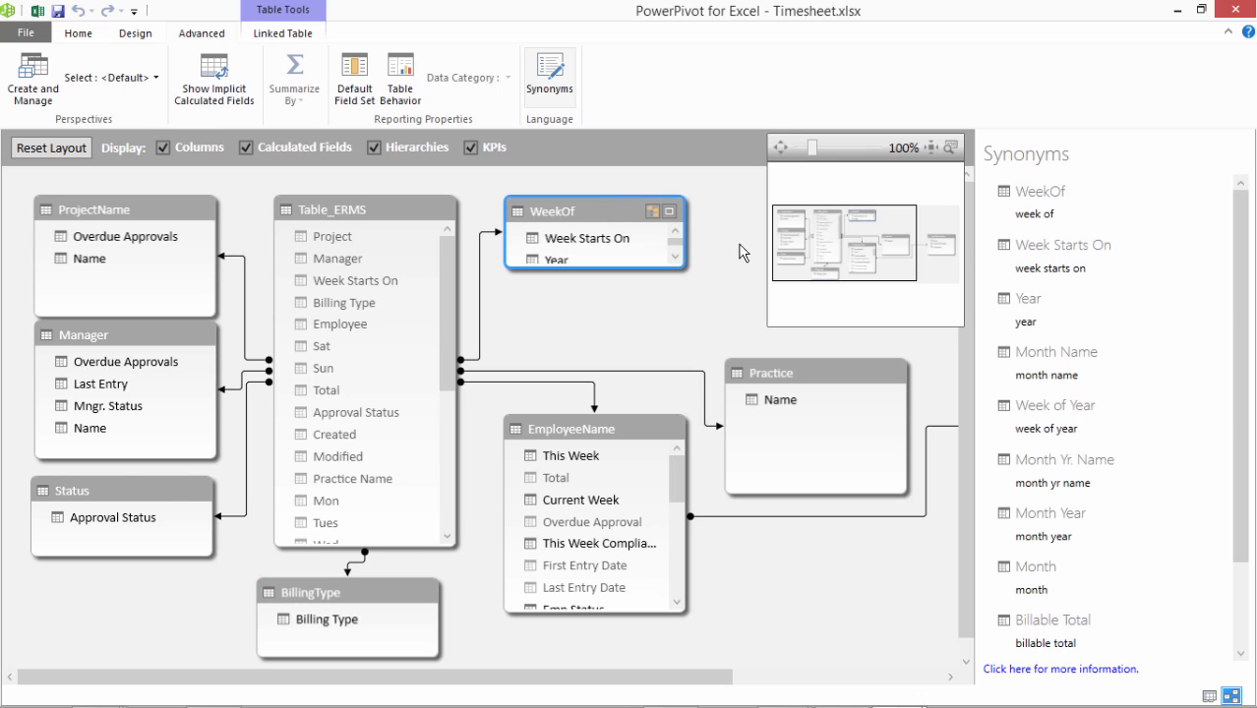
left_click(1072, 214)
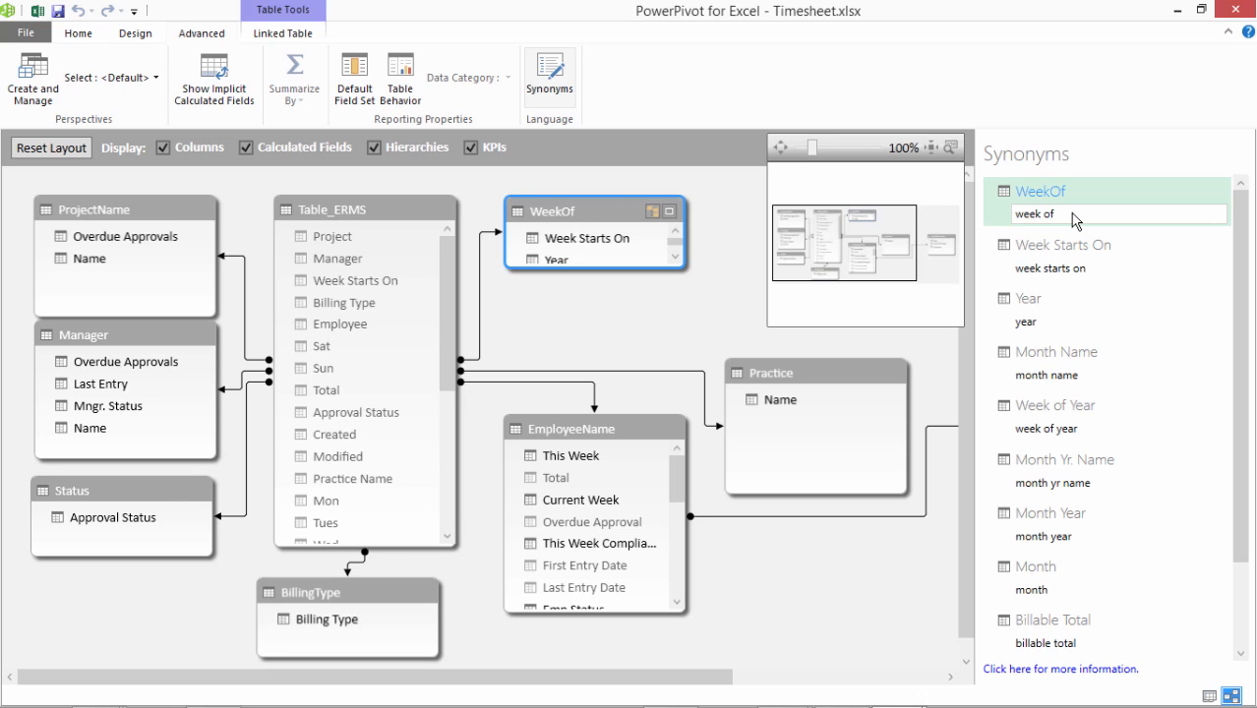
type(",")
left_click_drag(1073, 216, 1007, 222)
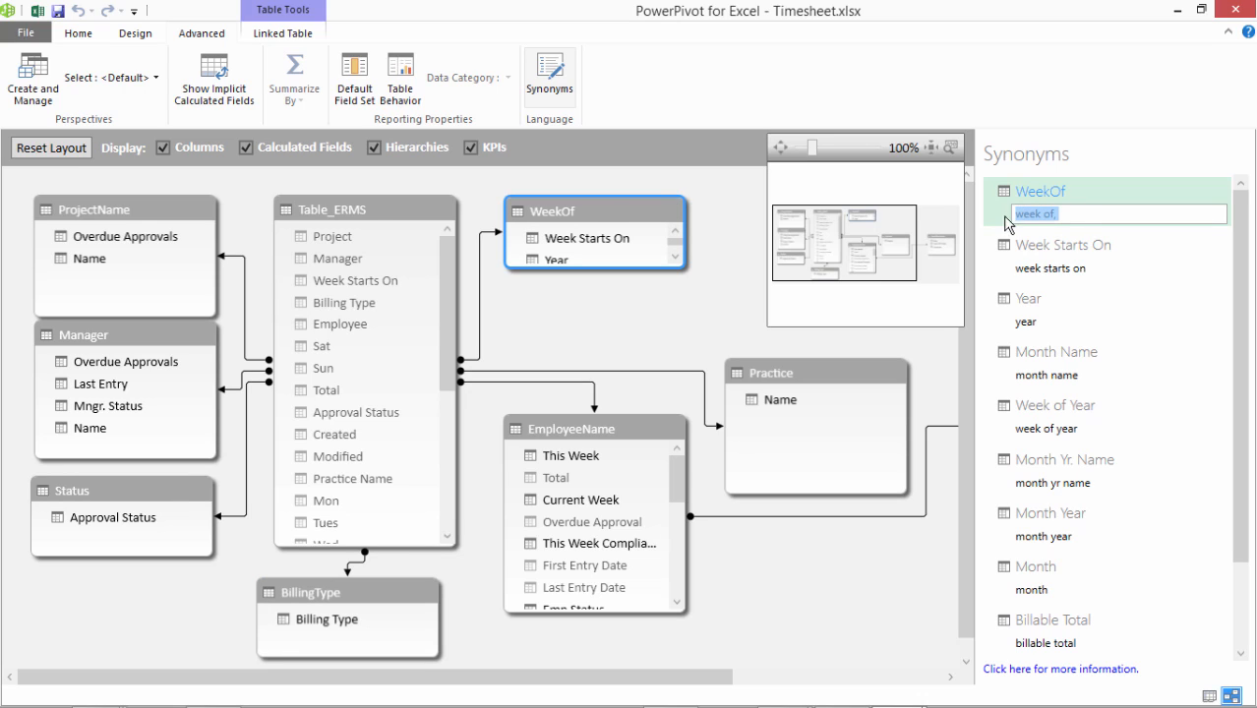
type("W")
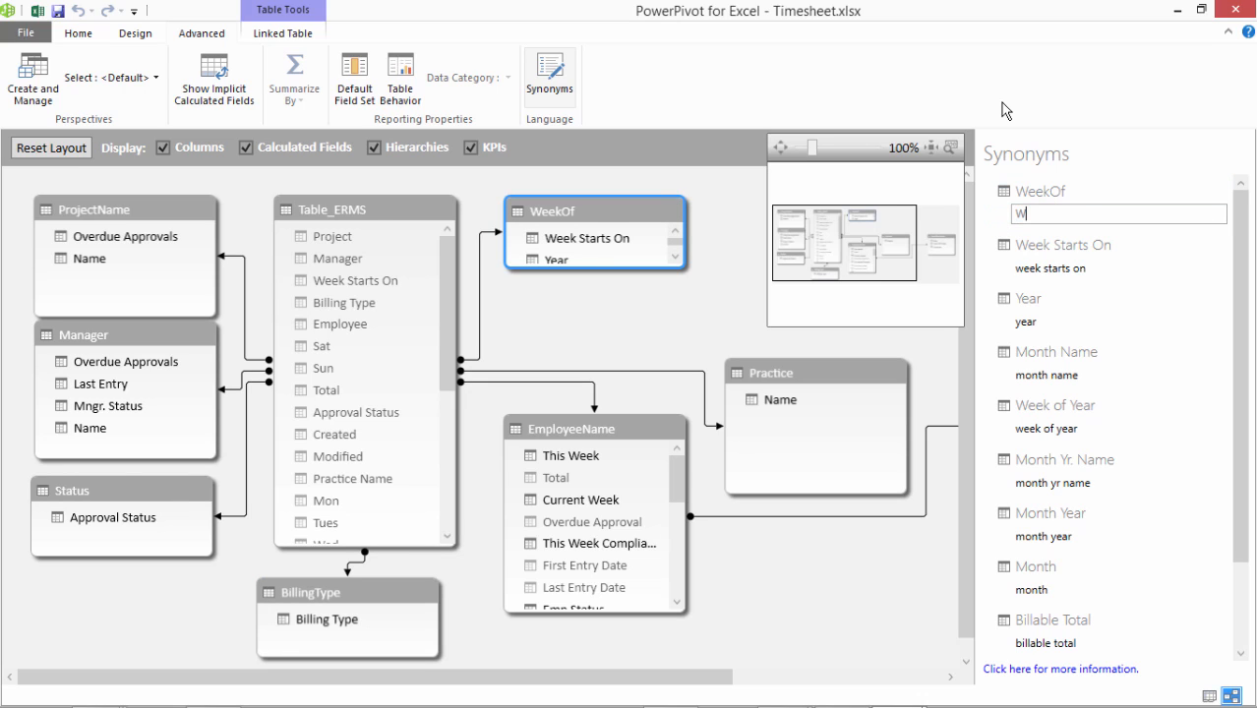
type("eekoff")
Set the synonym of the WeekOf table's Month Yr. Name column to "month year name".
left_click(1097, 270)
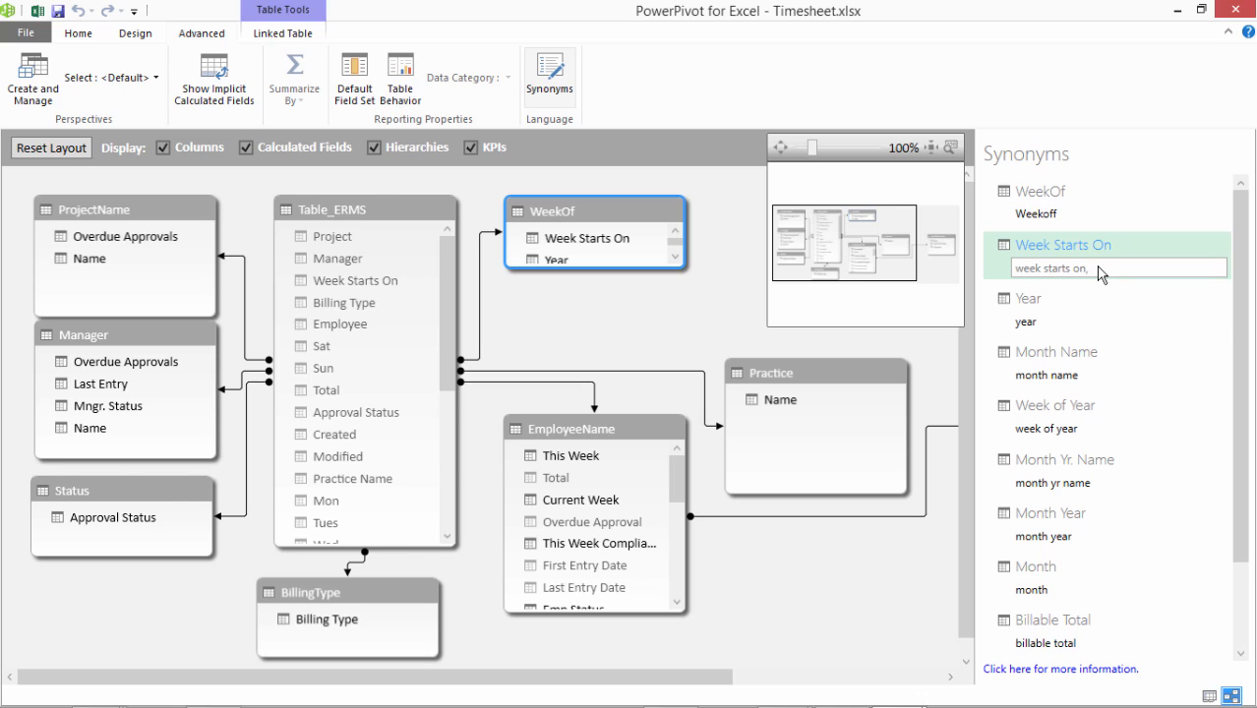
left_click(1056, 322)
left_click(1092, 376)
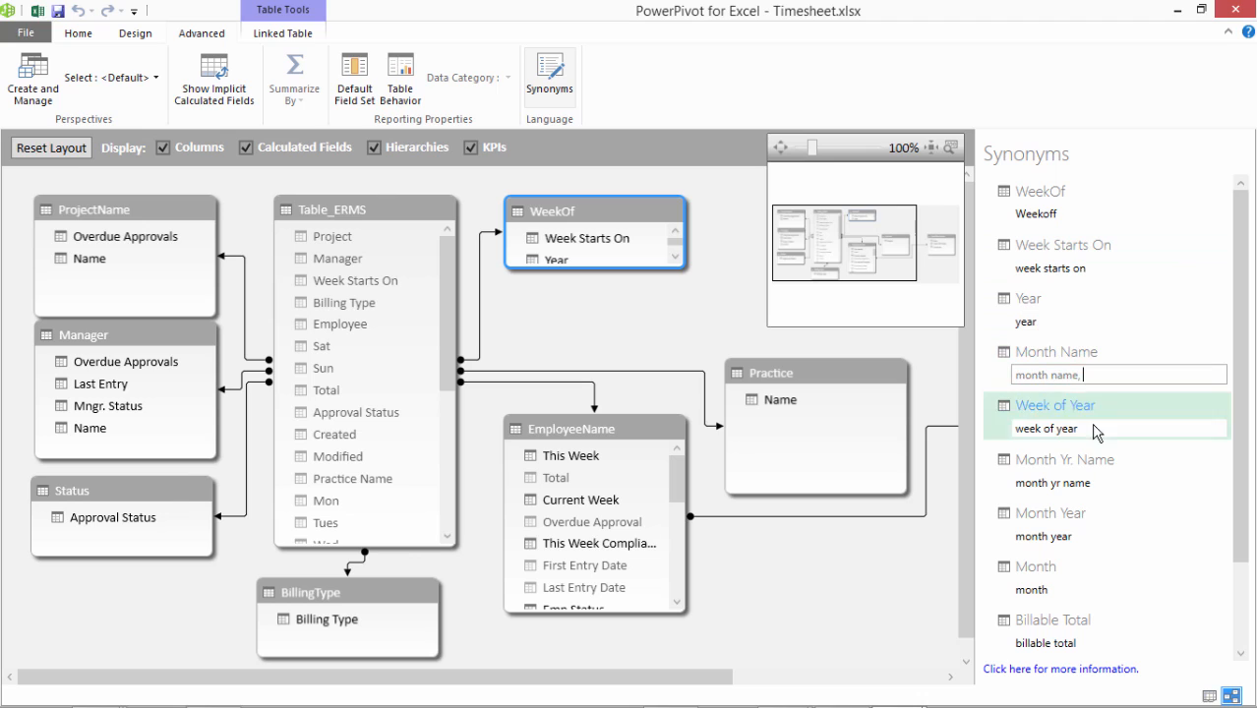
left_click(1064, 485)
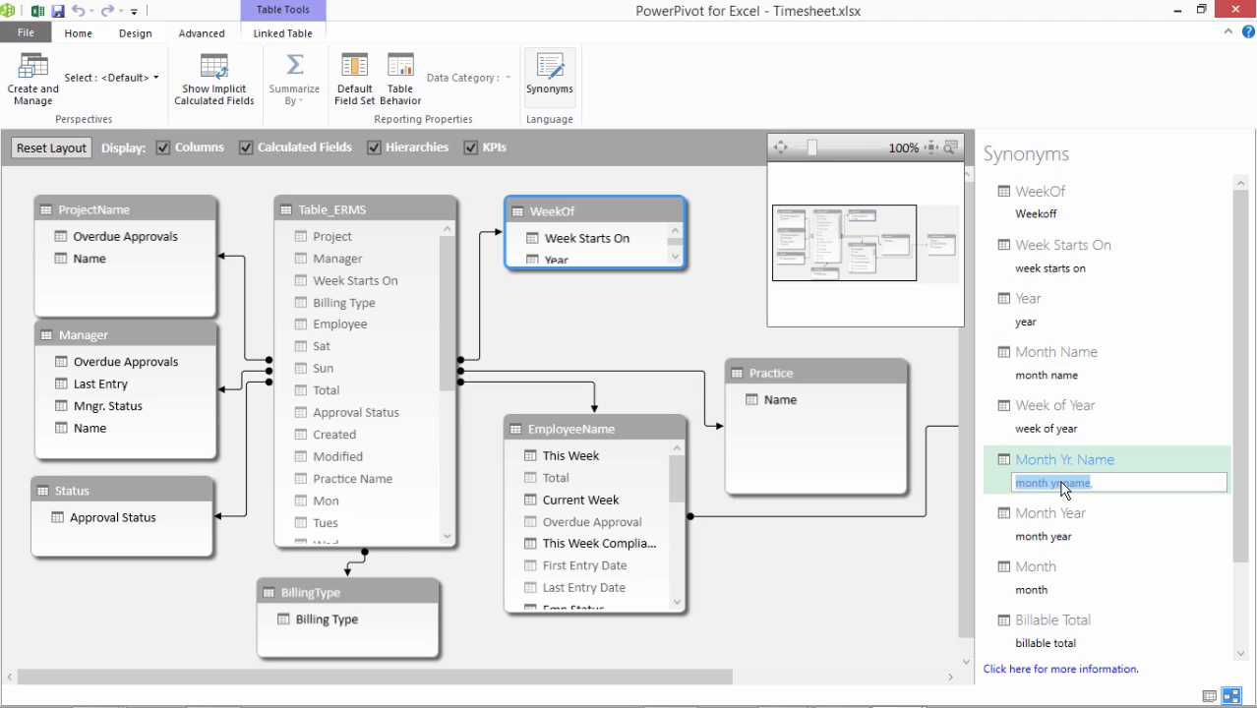
left_click(1061, 483)
key("BackSpace")
type("ear")
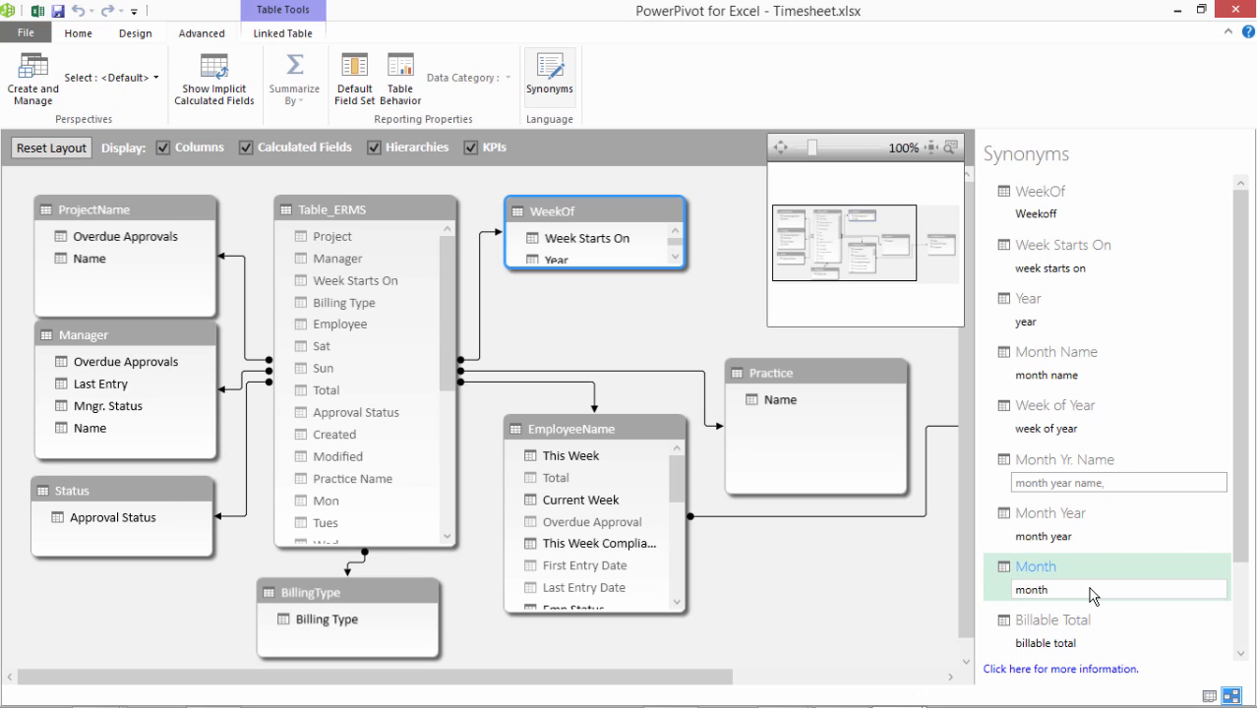
scroll(1086, 590, "down", 1)
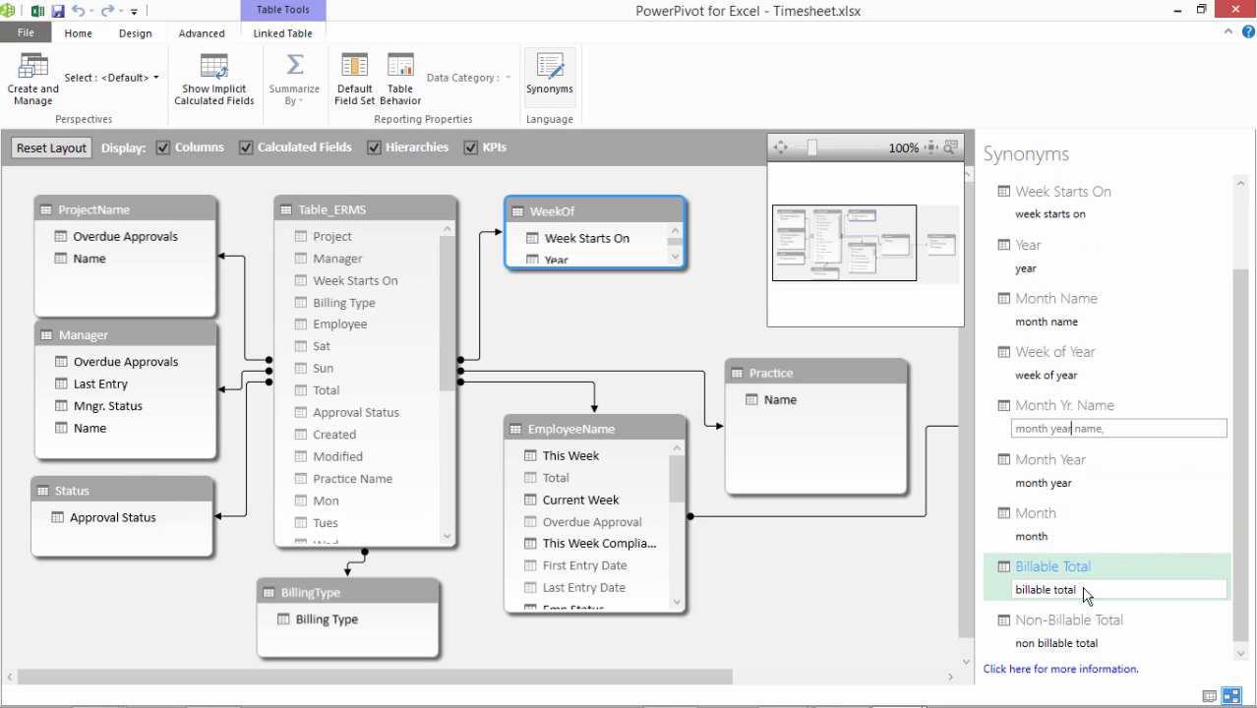
scroll(1237, 620, "down", 1)
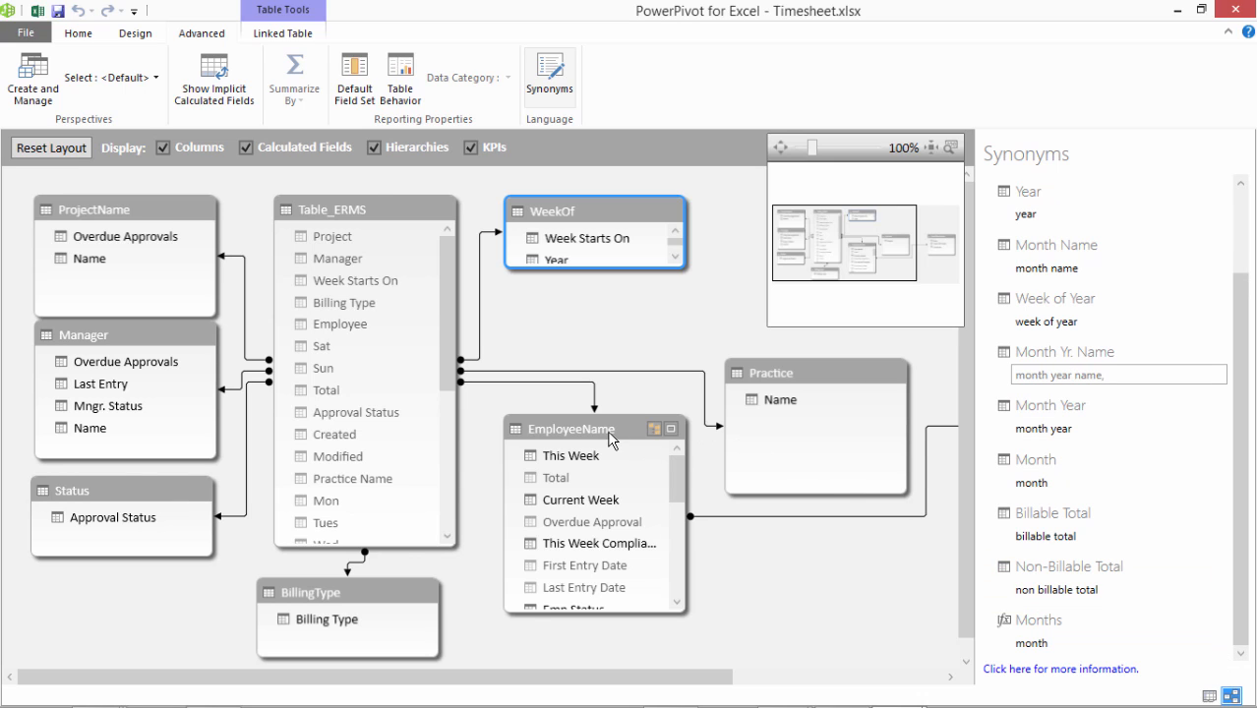
Shorten the synonym of the EmployeeName table to "employee".
left_click(609, 436)
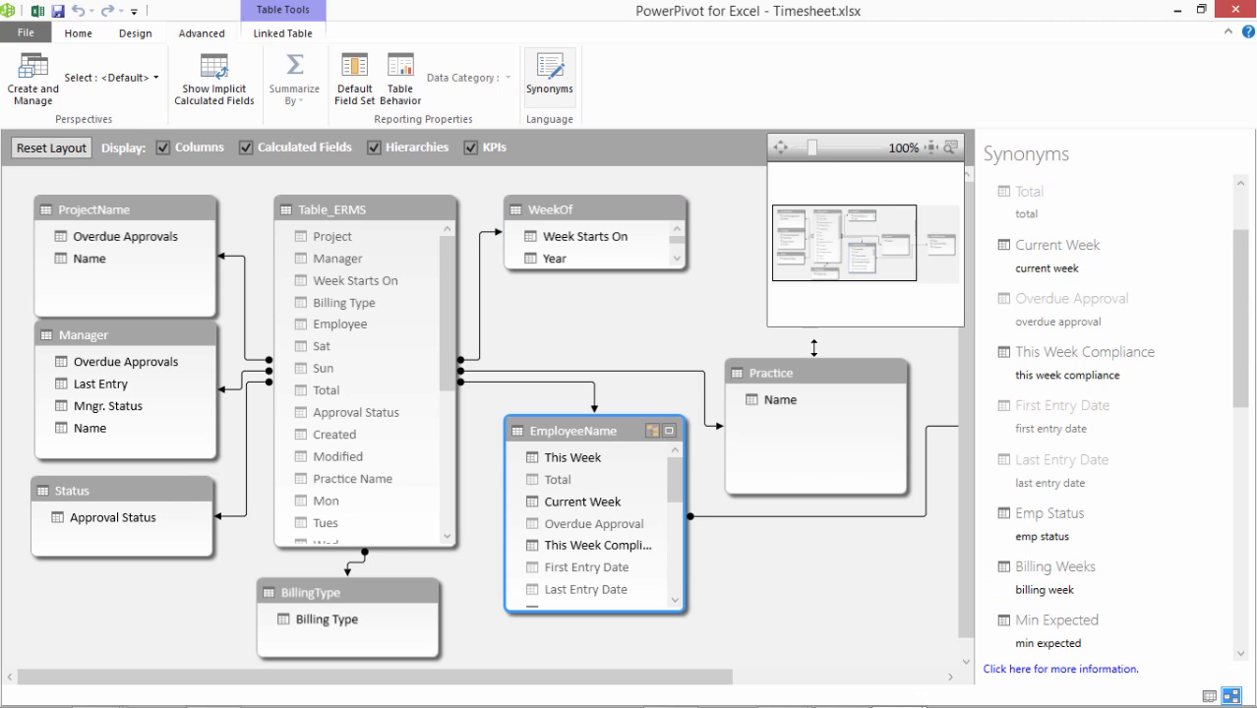
left_click(1112, 215)
type(",")
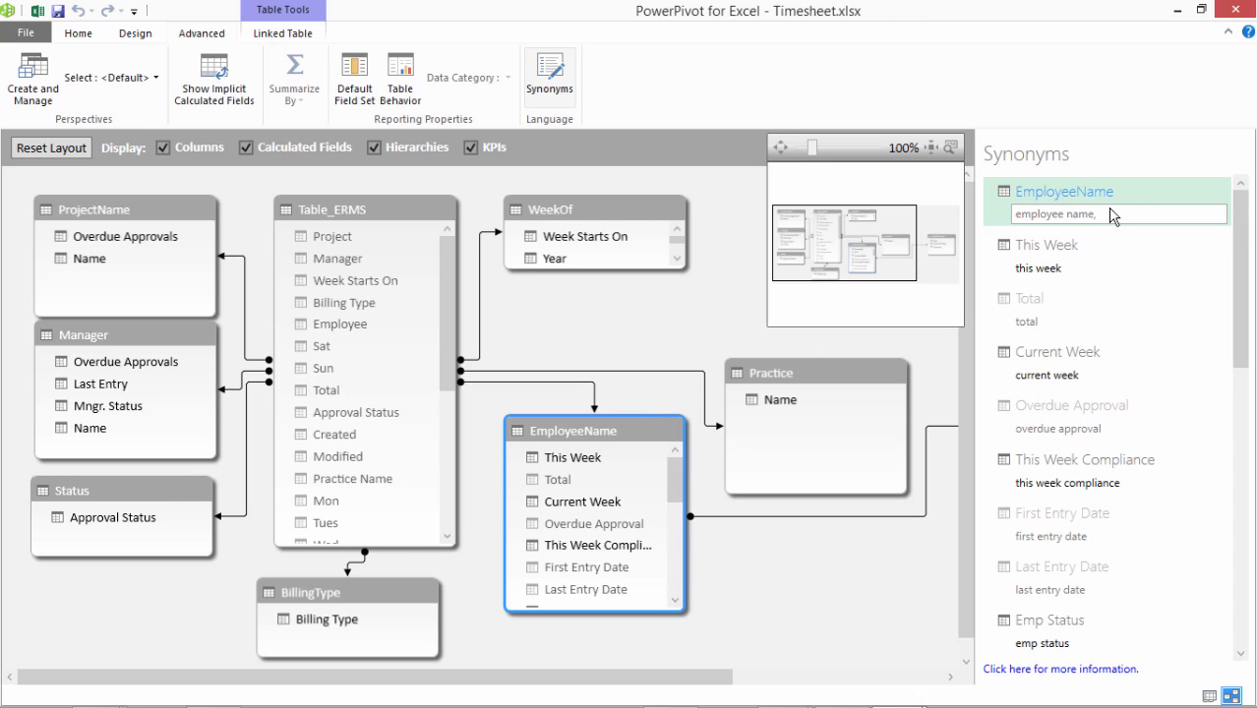
key("BackSpace")
key("BackSpace")
key("BackSpace")
key("BackSpace")
key("BackSpace")
key("BackSpace")
key("BackSpace")
Set the synonym of the EmployeeName table's OT Hrs column to "OT hours".
left_click(1237, 485)
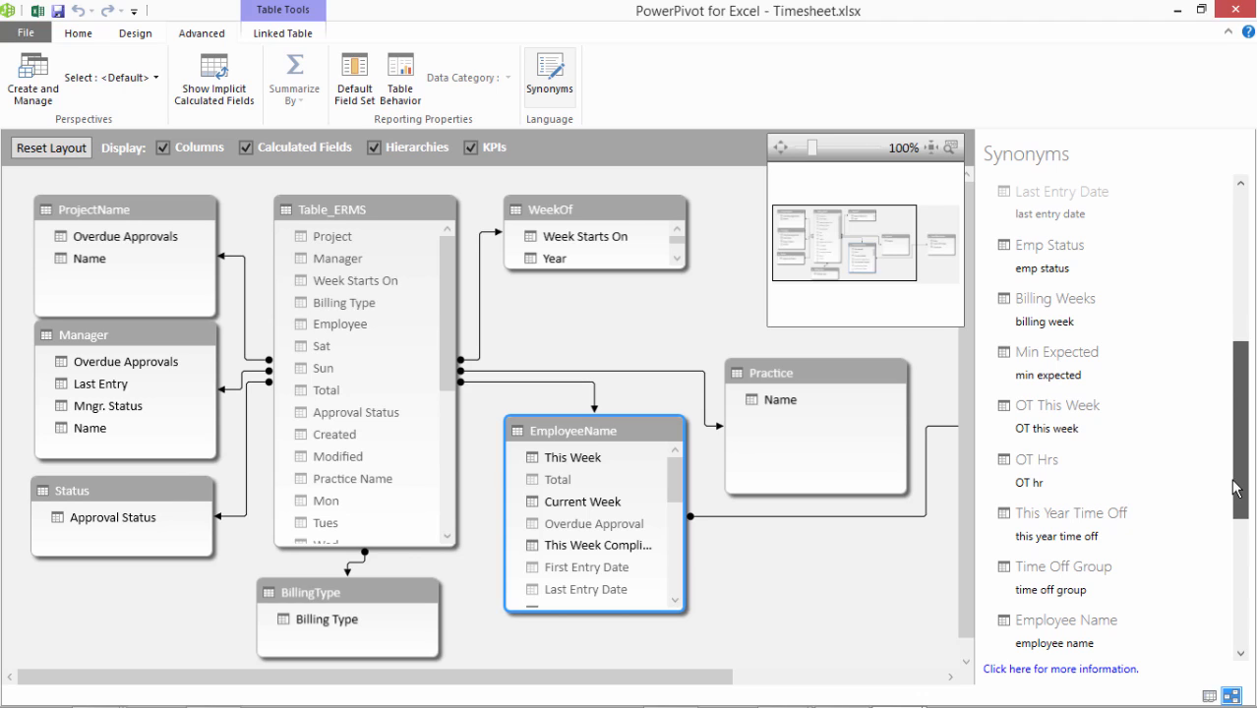
left_click(1062, 486)
type(",")
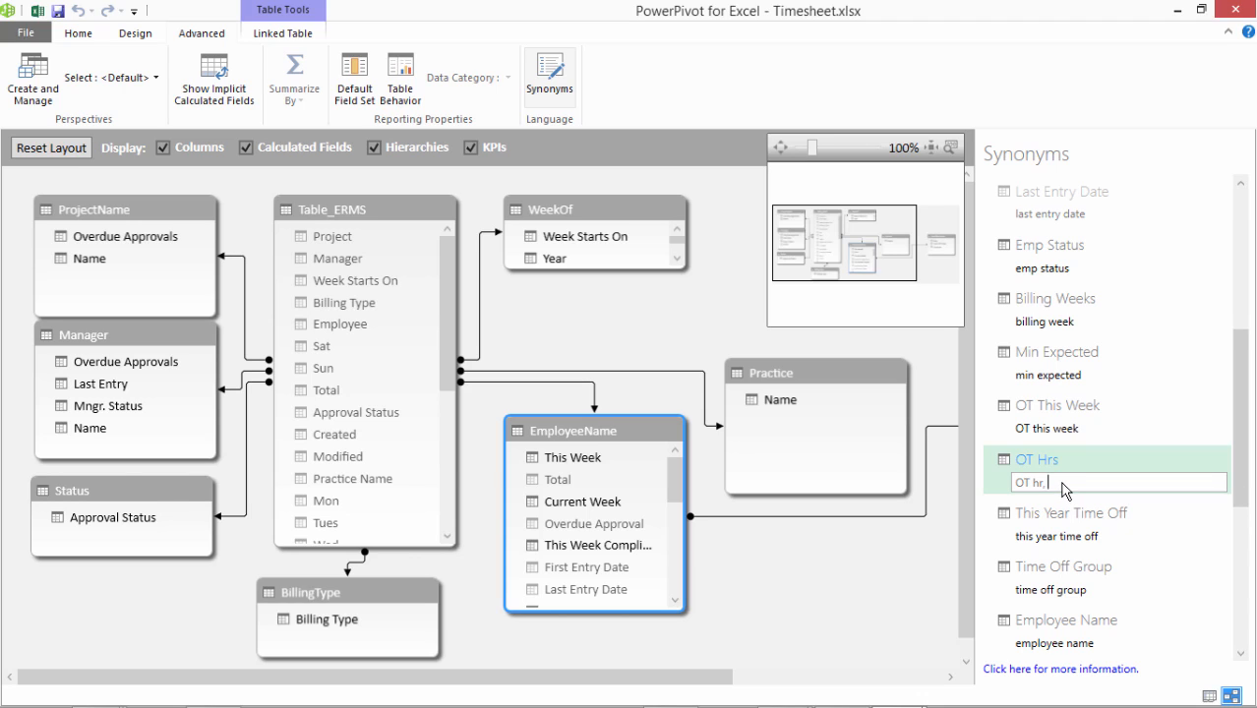
key("BackSpace")
key("BackSpace")
key("BackSpace")
type("ours")
Set the synonym of the EmployeeName table's Time Off Group column to "timeoff category".
scroll(1237, 514, "down", 1)
left_click(1063, 433)
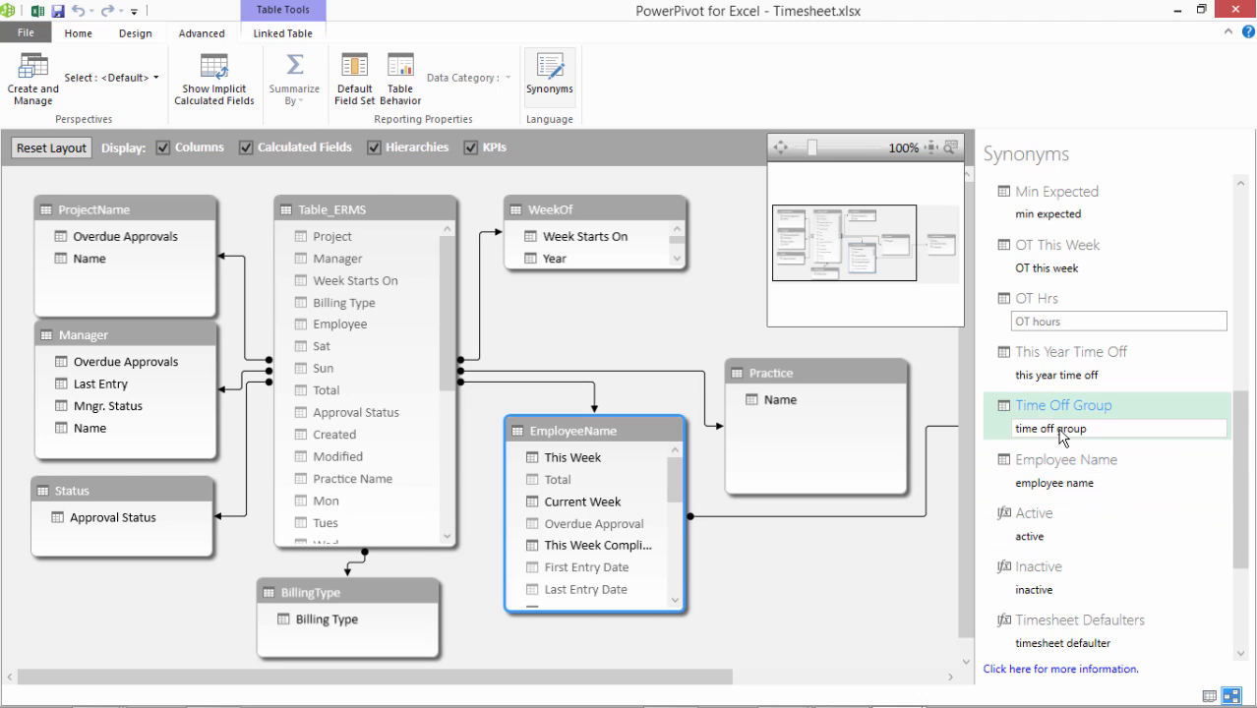
left_click(1060, 430)
left_click(1060, 431)
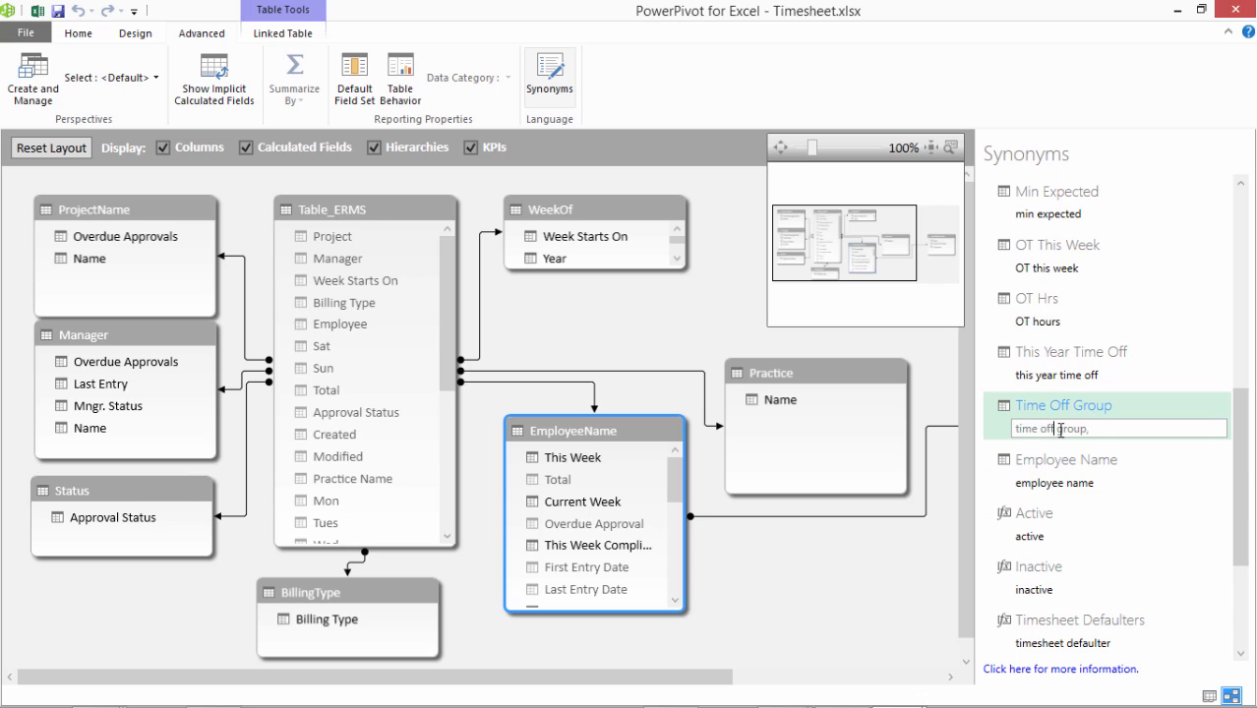
left_click_drag(1055, 431, 1039, 429)
type("off")
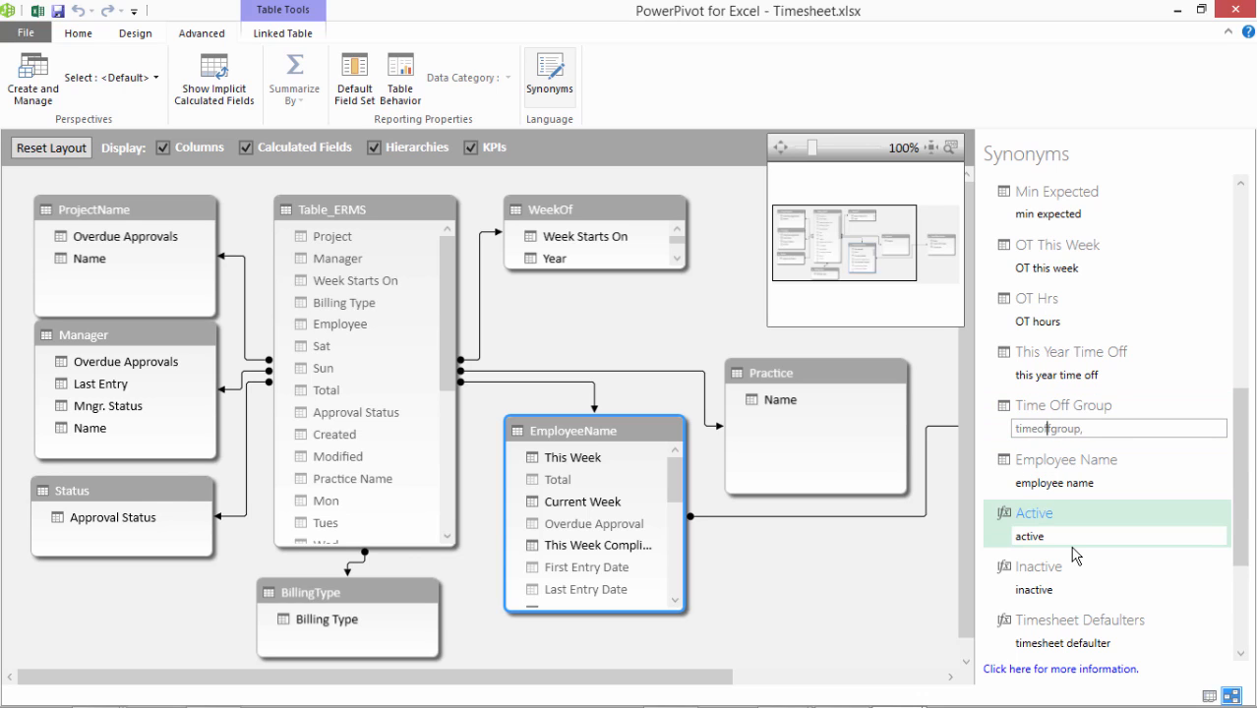
type(" category")
key("Delete")
key("Delete")
key("Delete")
key("Delete")
key("Delete")
key("Delete")
key("Delete")
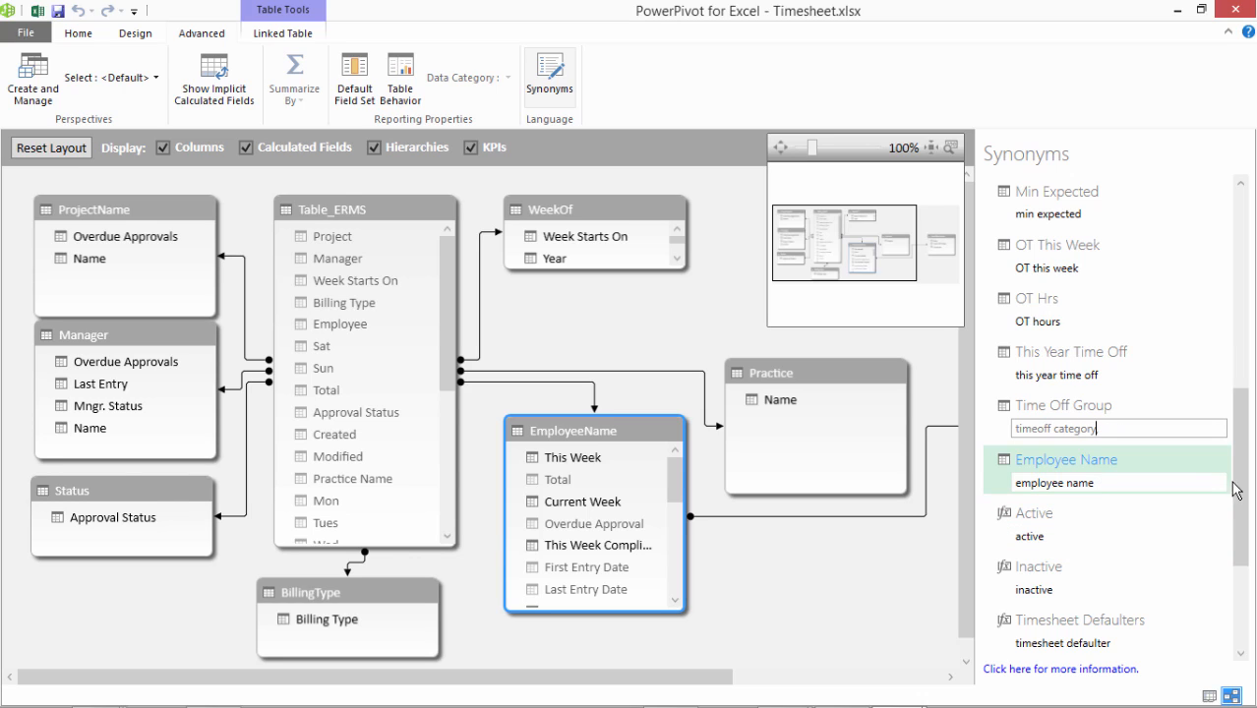
Set the synonyms of the EmployeeName table's Emp Billable and Emp Timesheet calculated fields to "employee billable" and "employee timesheet".
scroll(1241, 499, "down", 4)
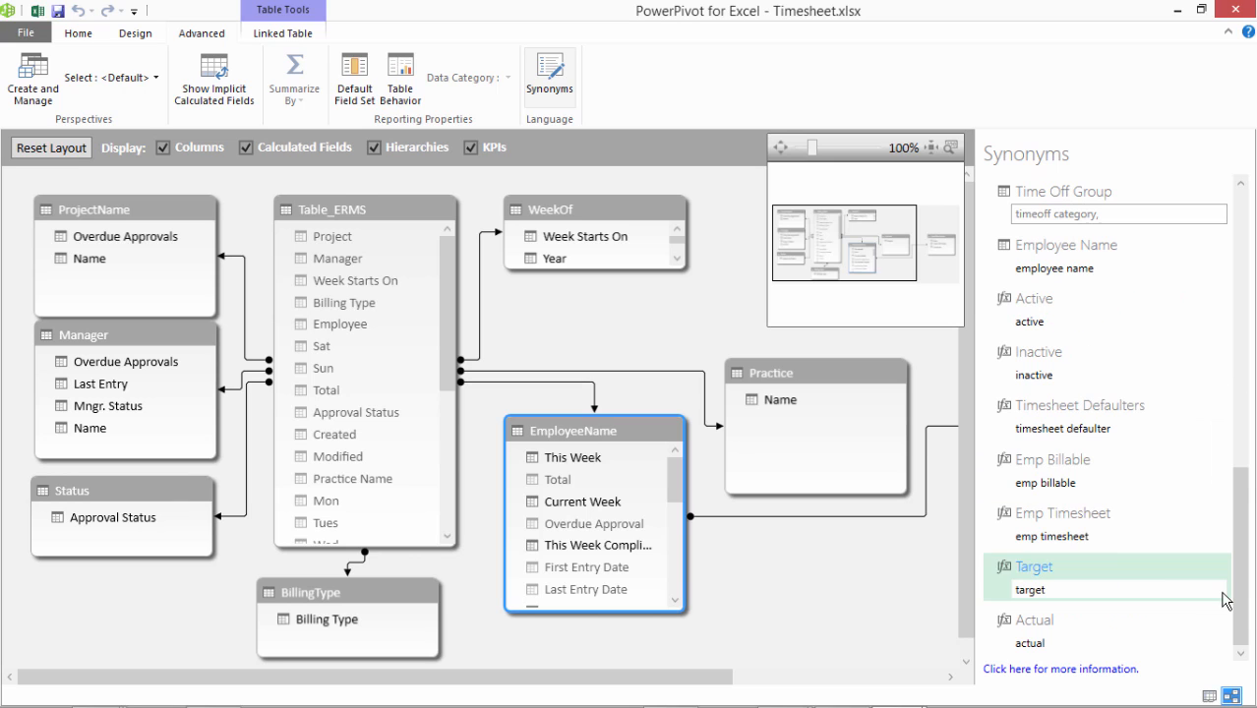
left_click(1033, 483)
left_click(1032, 483)
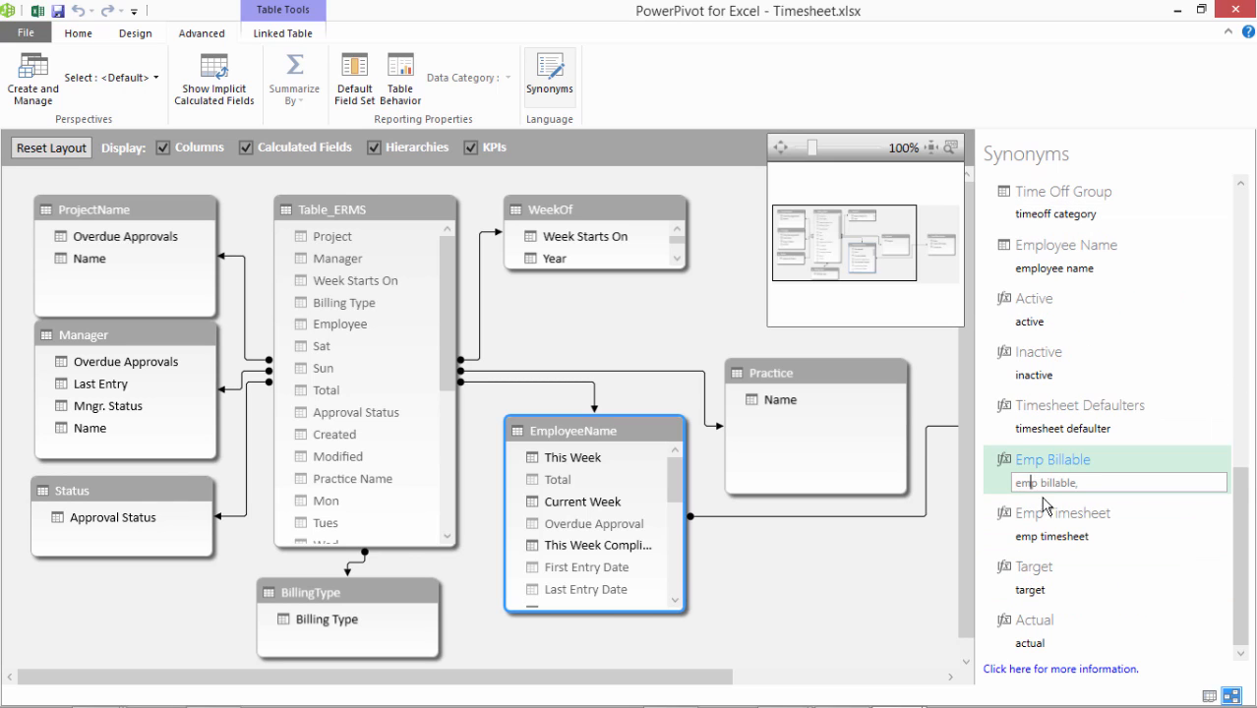
key("Right")
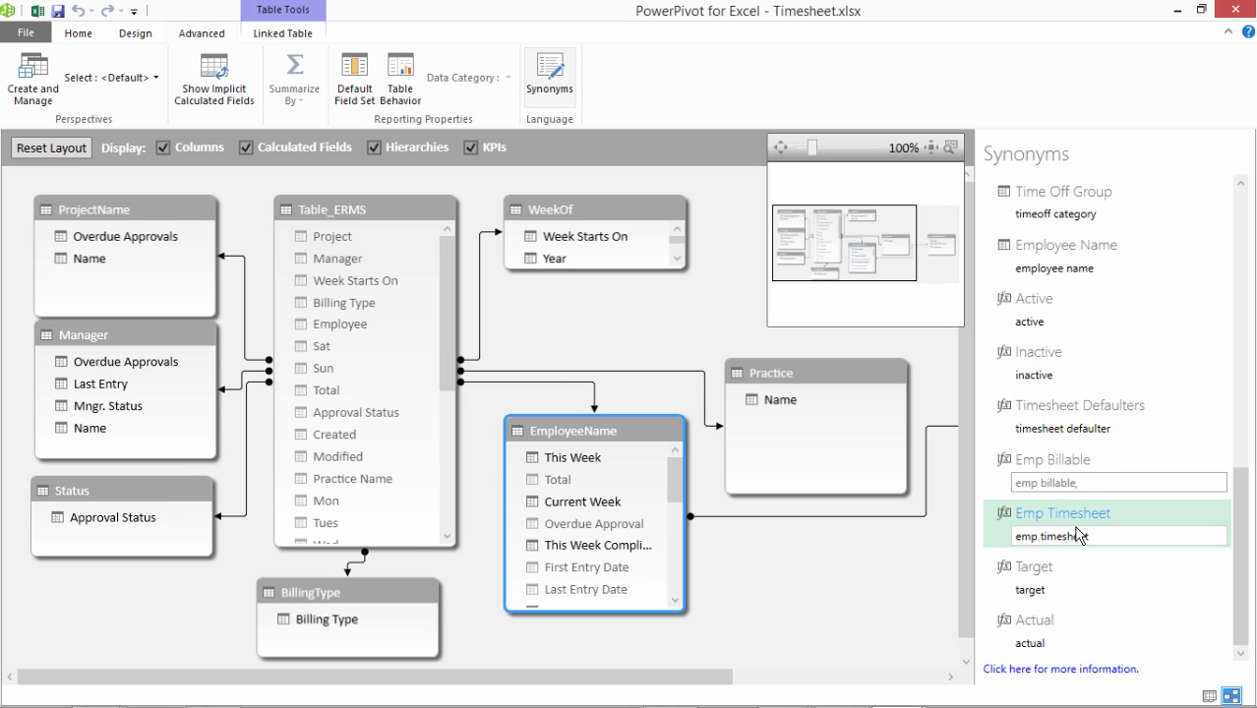
type("loyee")
left_click(1038, 539)
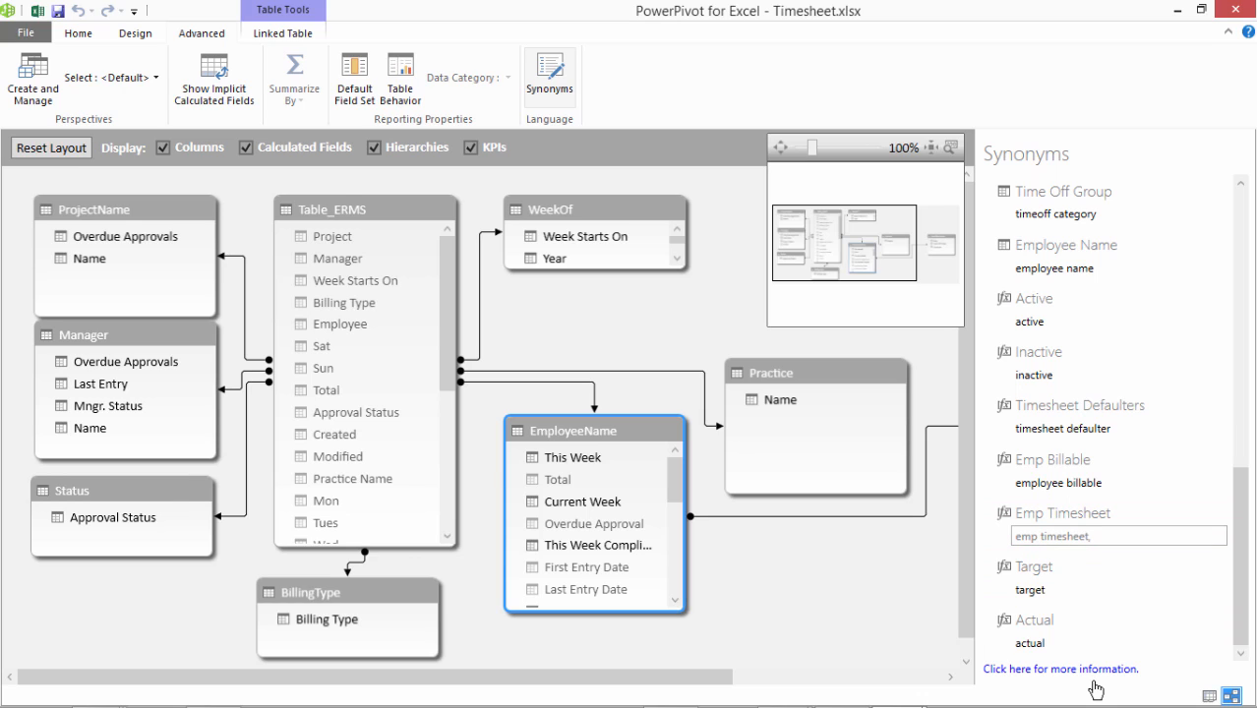
type("loyee")
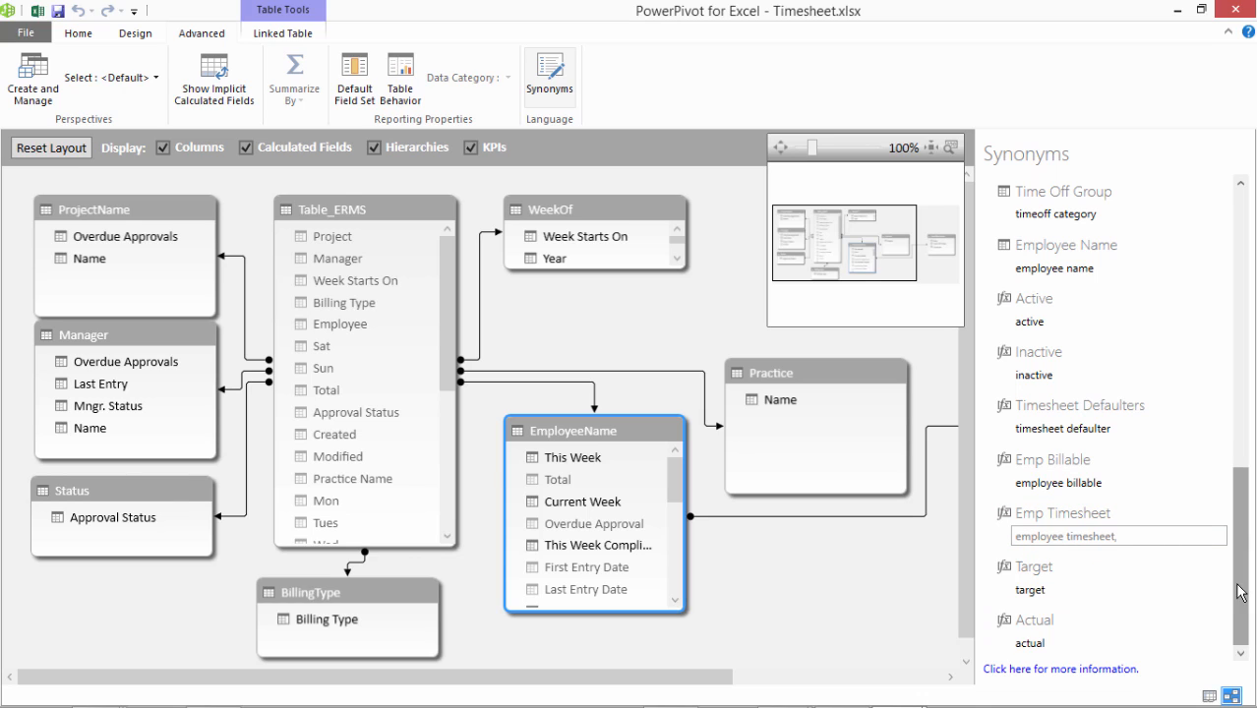
Set the synonym of the Practice table to "practices" and that of its Name column to "practice name".
left_click(834, 368)
left_click(1060, 216)
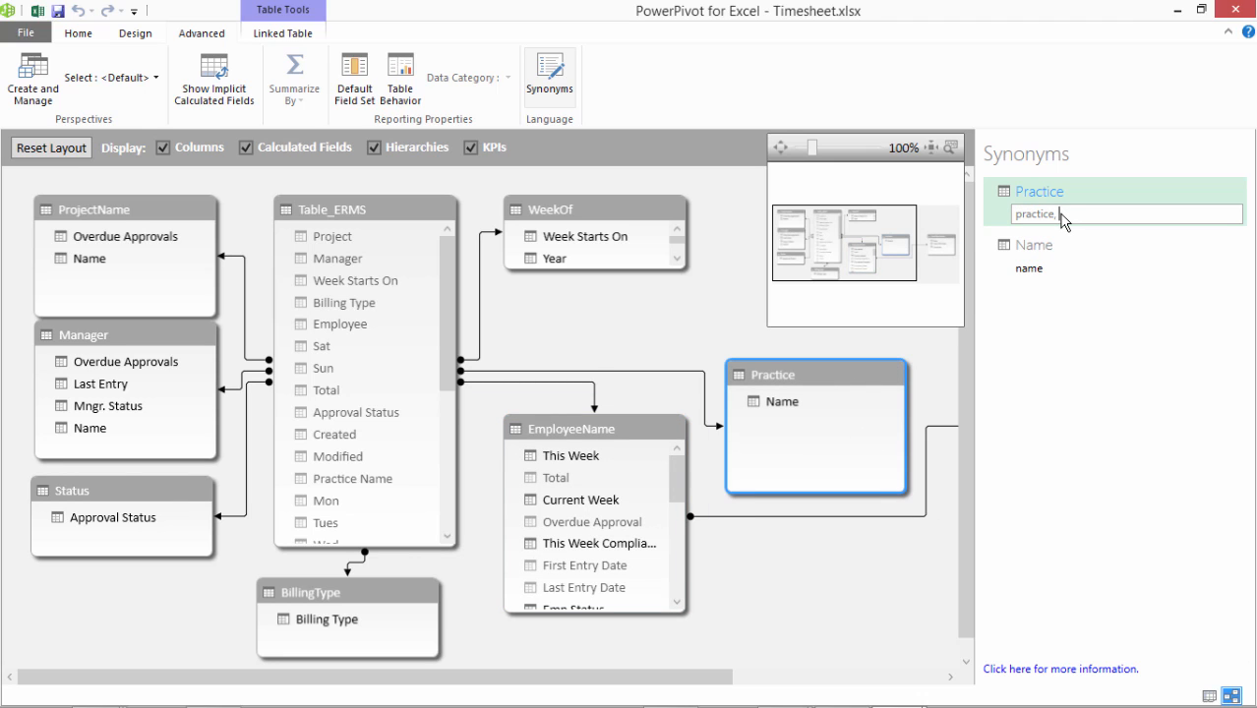
key("BackSpace")
key("BackSpace")
type("s")
left_click(1051, 272)
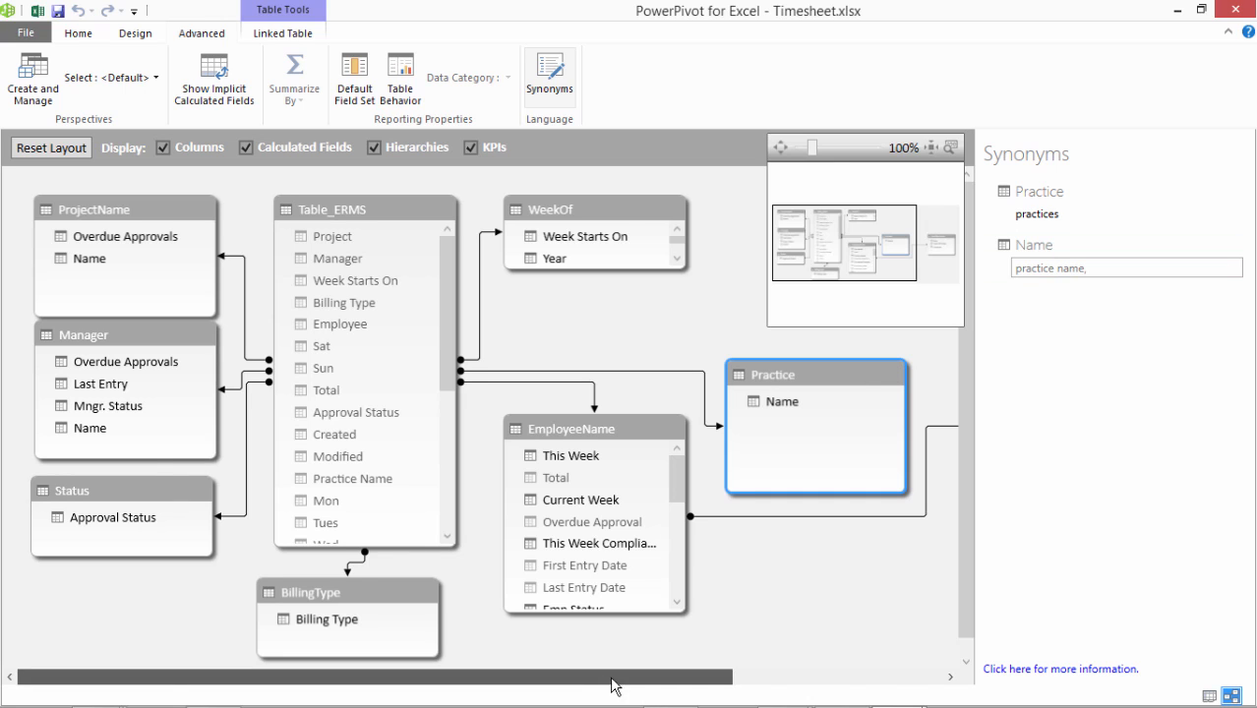
Set the synonym of the WorldMinLeaves table to "world leaves".
left_click_drag(612, 686, 850, 678)
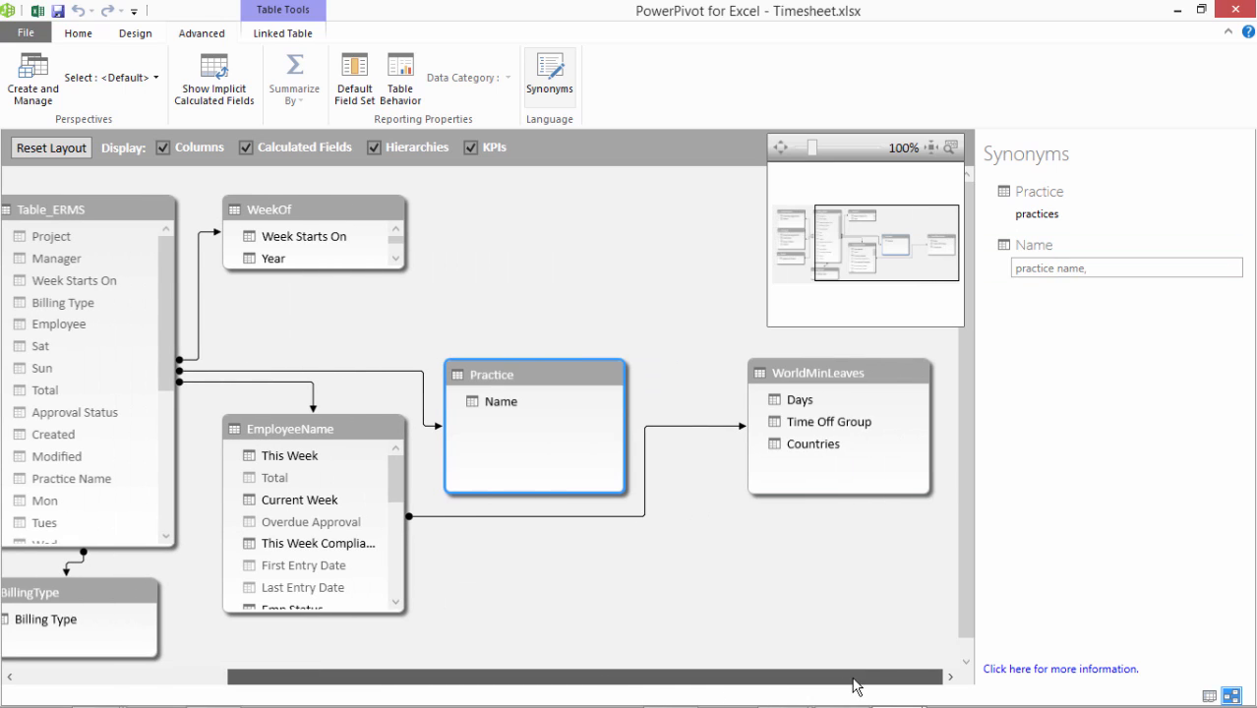
left_click(833, 377)
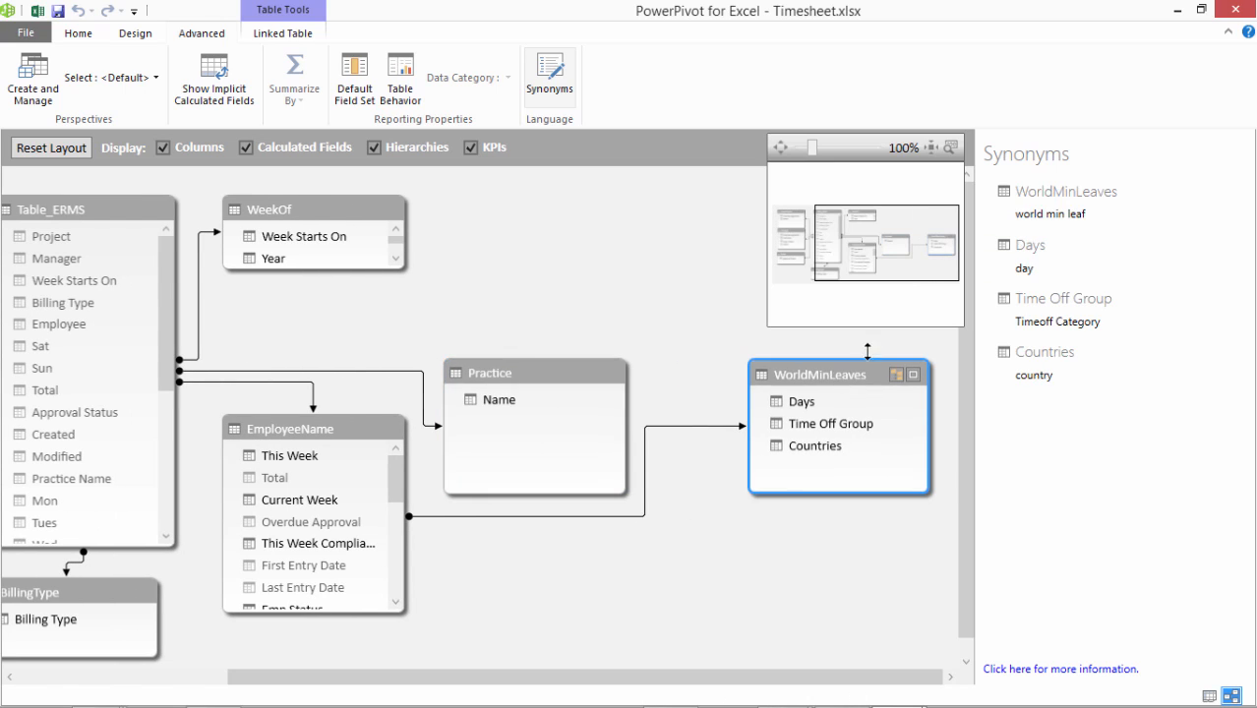
left_click(1098, 218)
type(",")
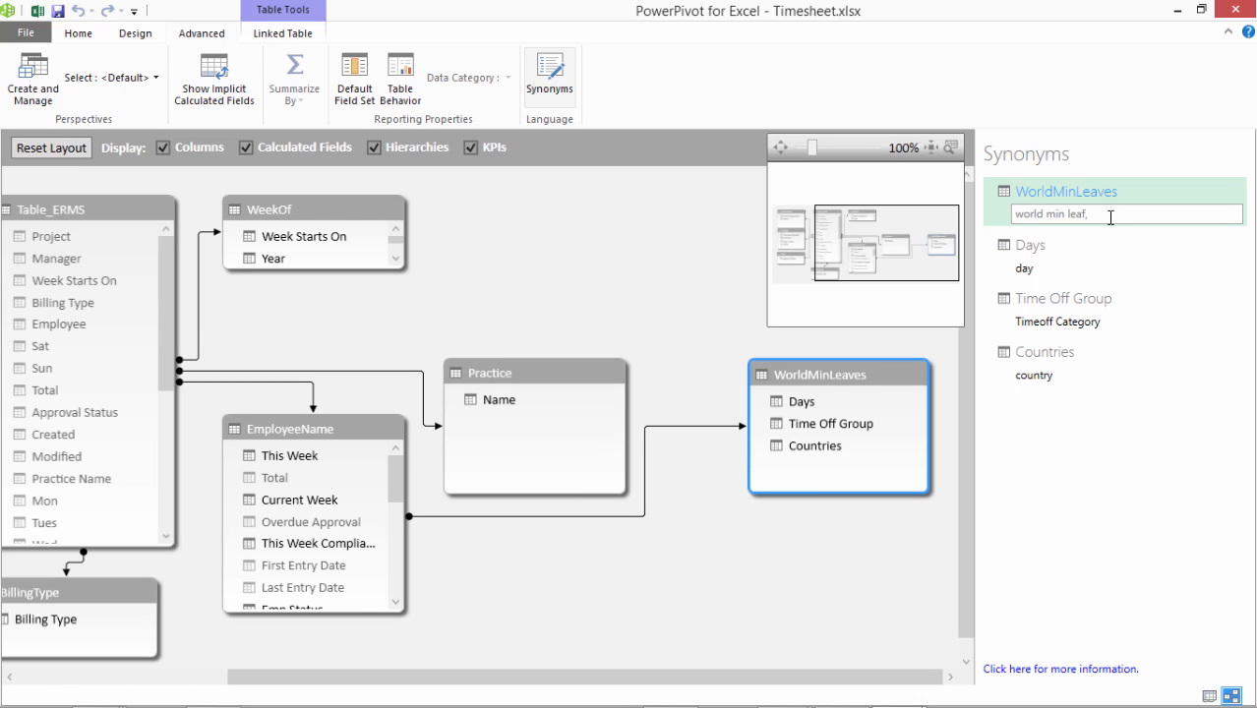
key("BackSpace")
key("BackSpace")
key("BackSpace")
key("BackSpace")
key("BackSpace")
key("BackSpace")
key("BackSpace")
key("BackSpace")
key("BackSpace")
type("leaves")
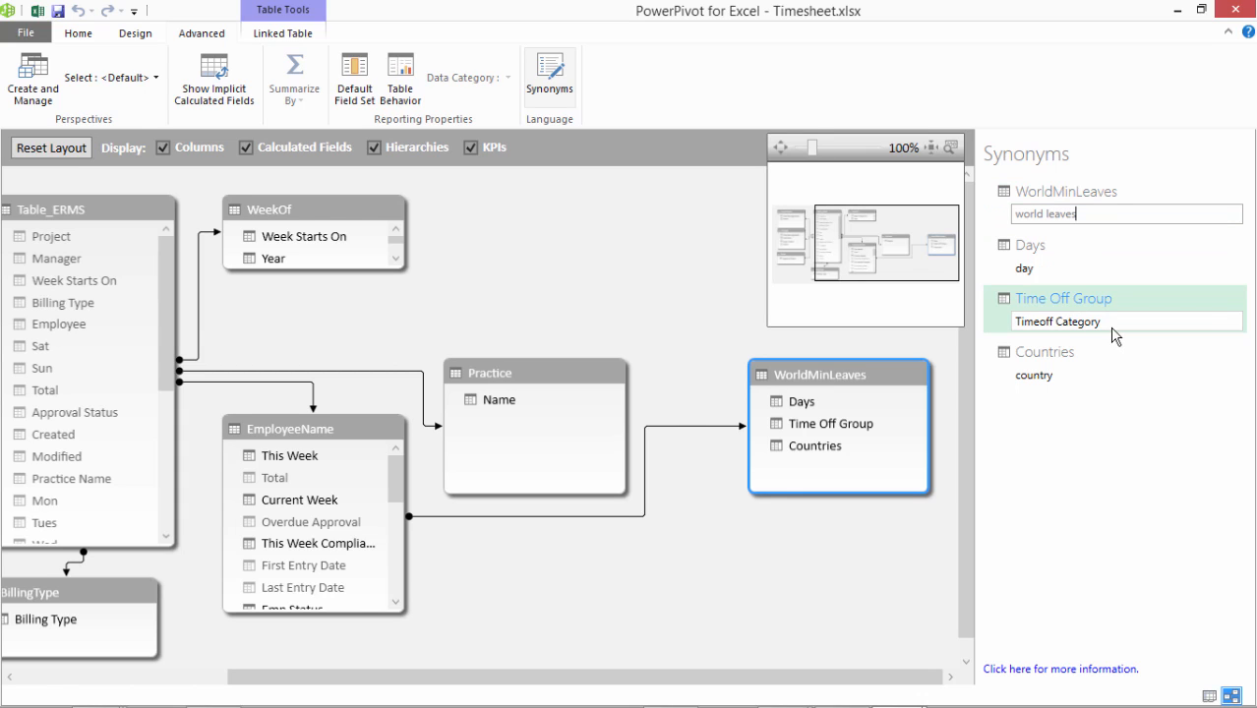
Set the synonym of the WorldMinLeaves table's Days column to "world leave days".
key("Tab")
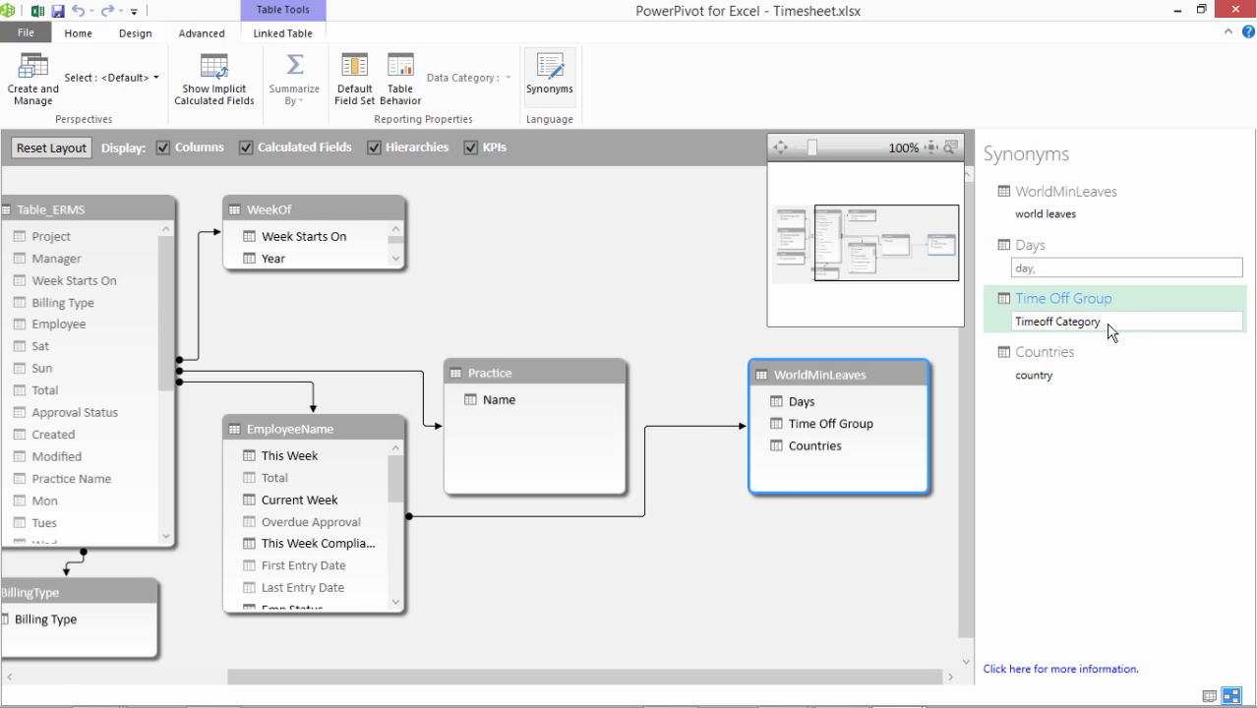
type("world leave")
key("Right")
key("Right")
type("s")
left_click(1115, 320)
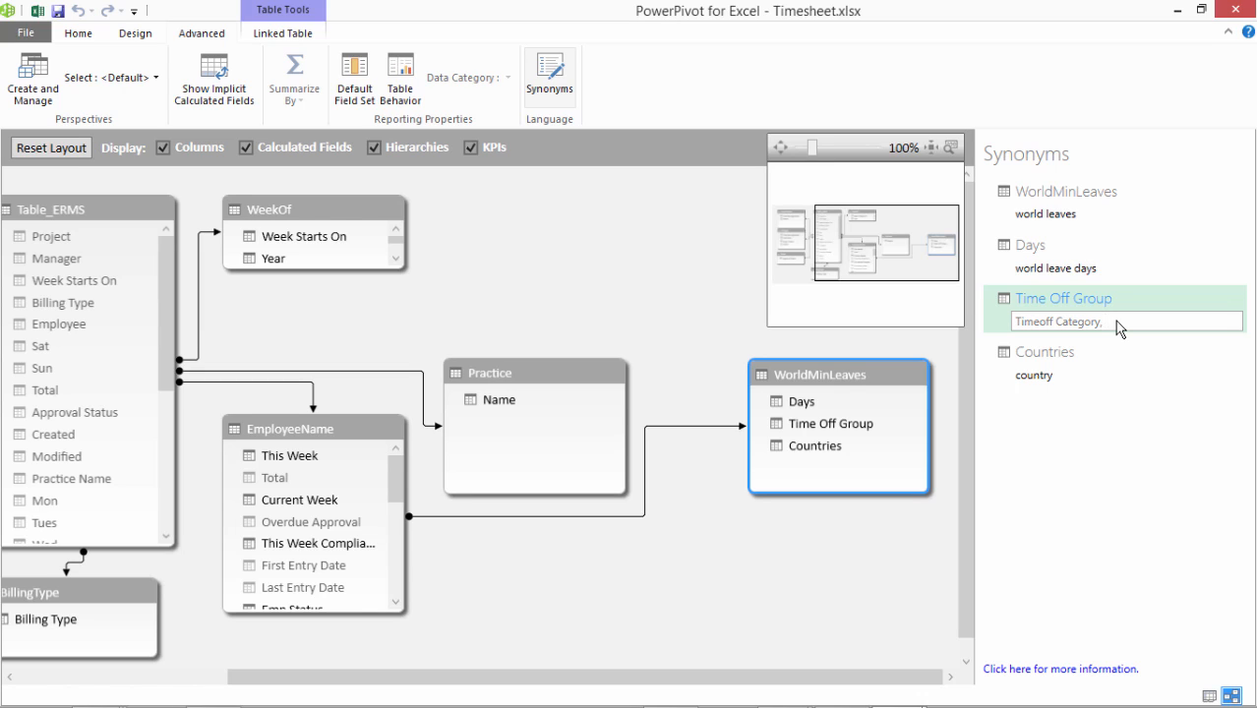
Set the synonym of the WorldMinLeaves table's Countries column to "timeoff category country".
left_click(1075, 379)
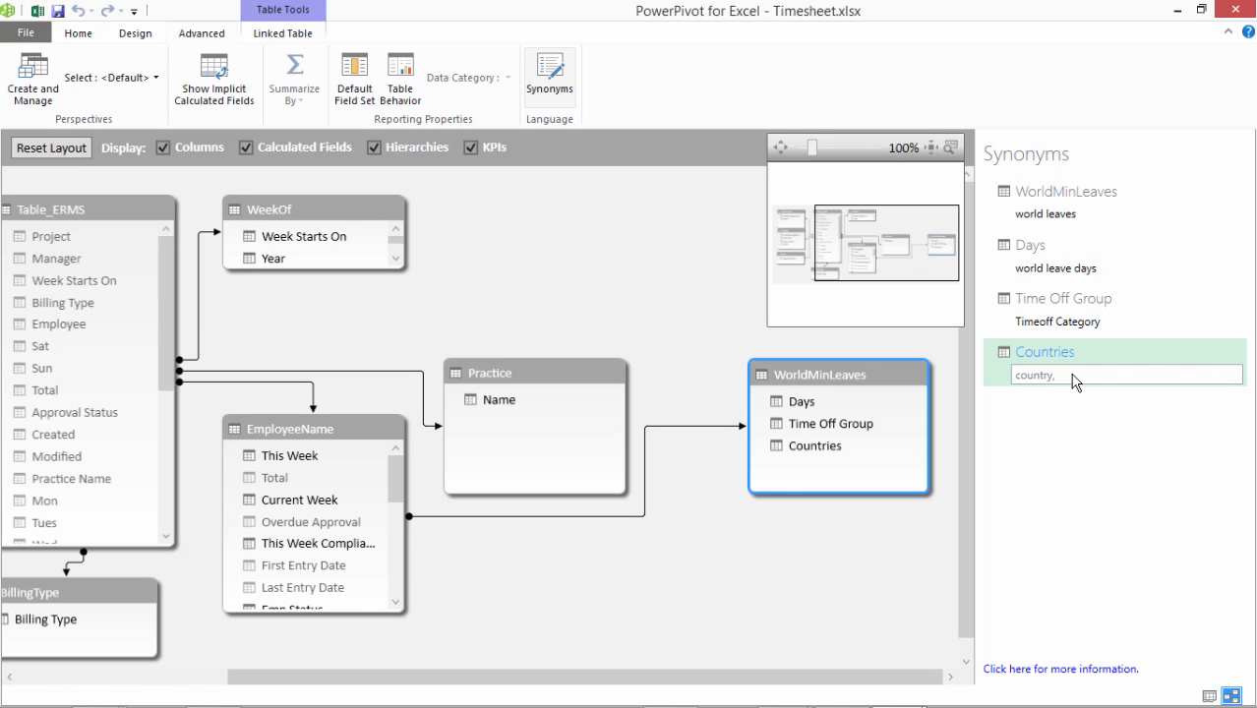
key("Home")
type("timeoff category")
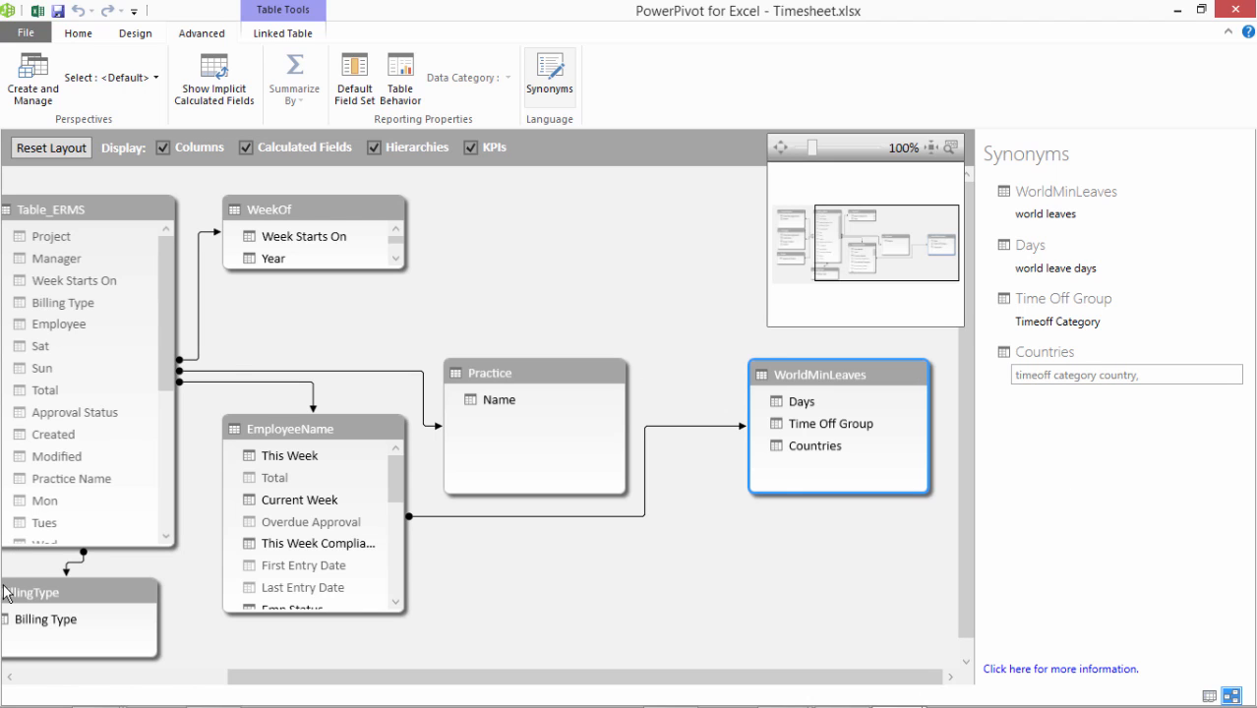
Replace the synonym of the Table_ERMS table with "Timesheet" and look through the synonyms of its columns and calculated fields.
left_click_drag(313, 682, 98, 679)
left_click(364, 215)
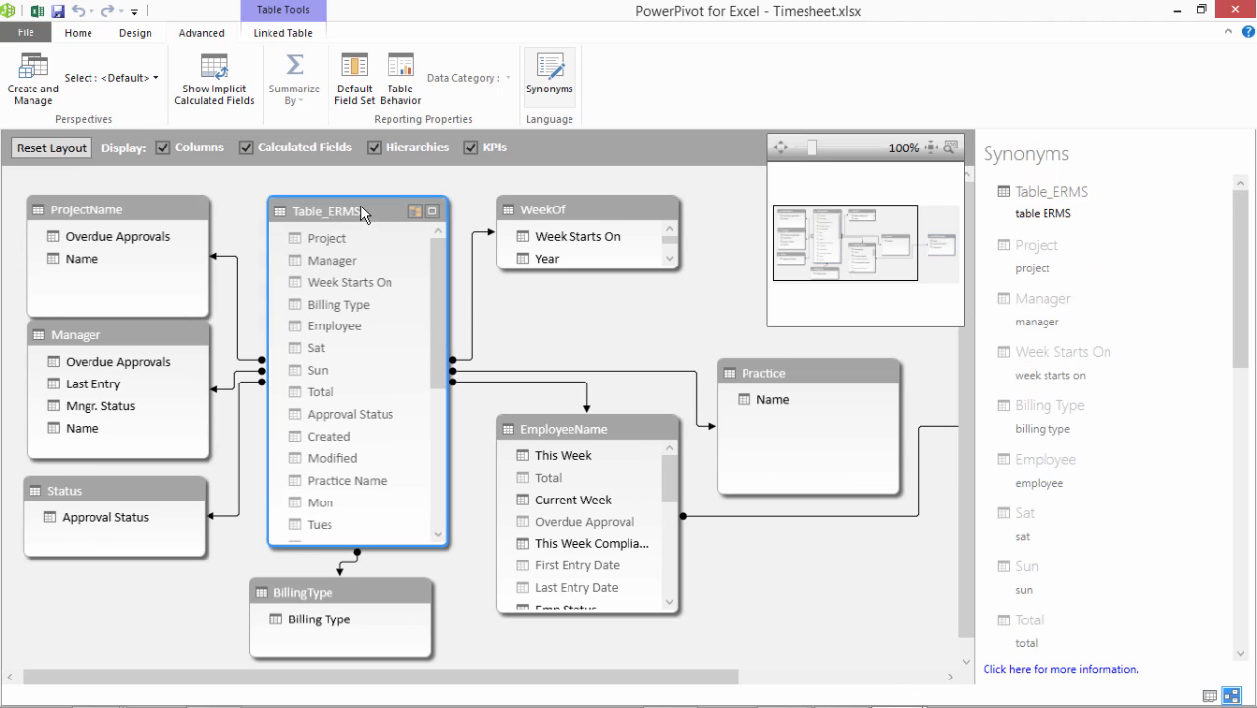
left_click(1100, 219)
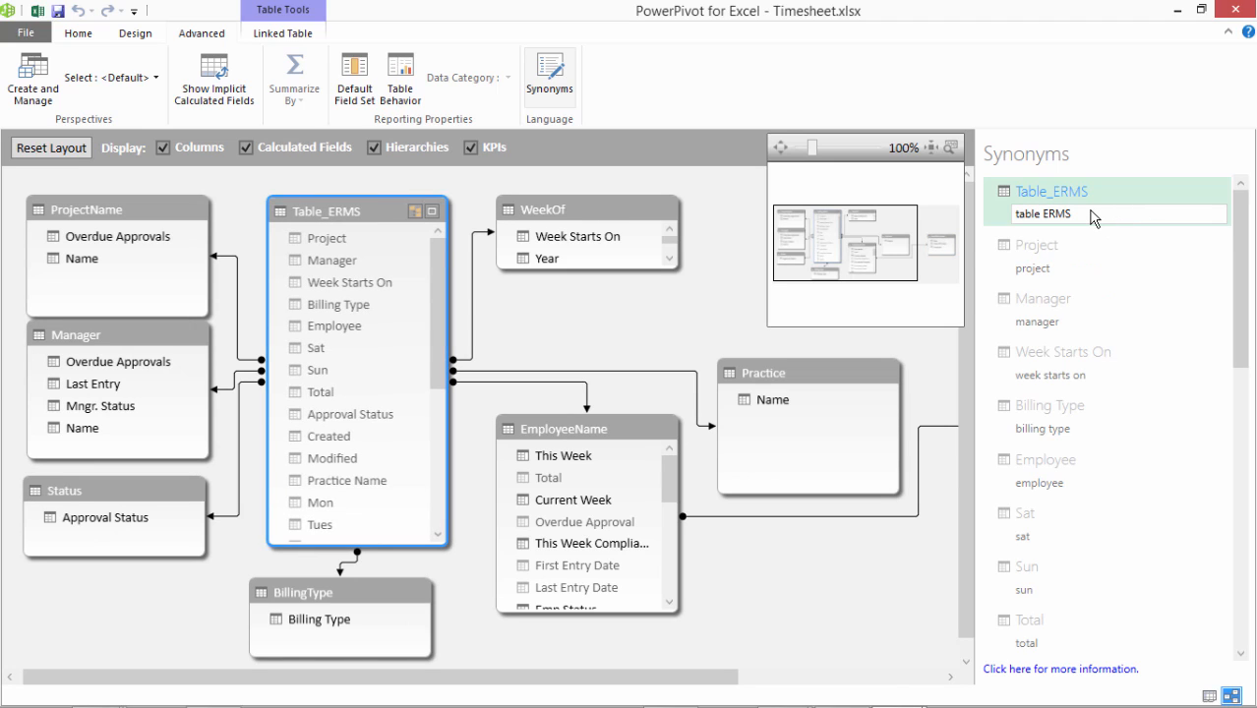
type(",")
left_click_drag(1082, 215, 991, 216)
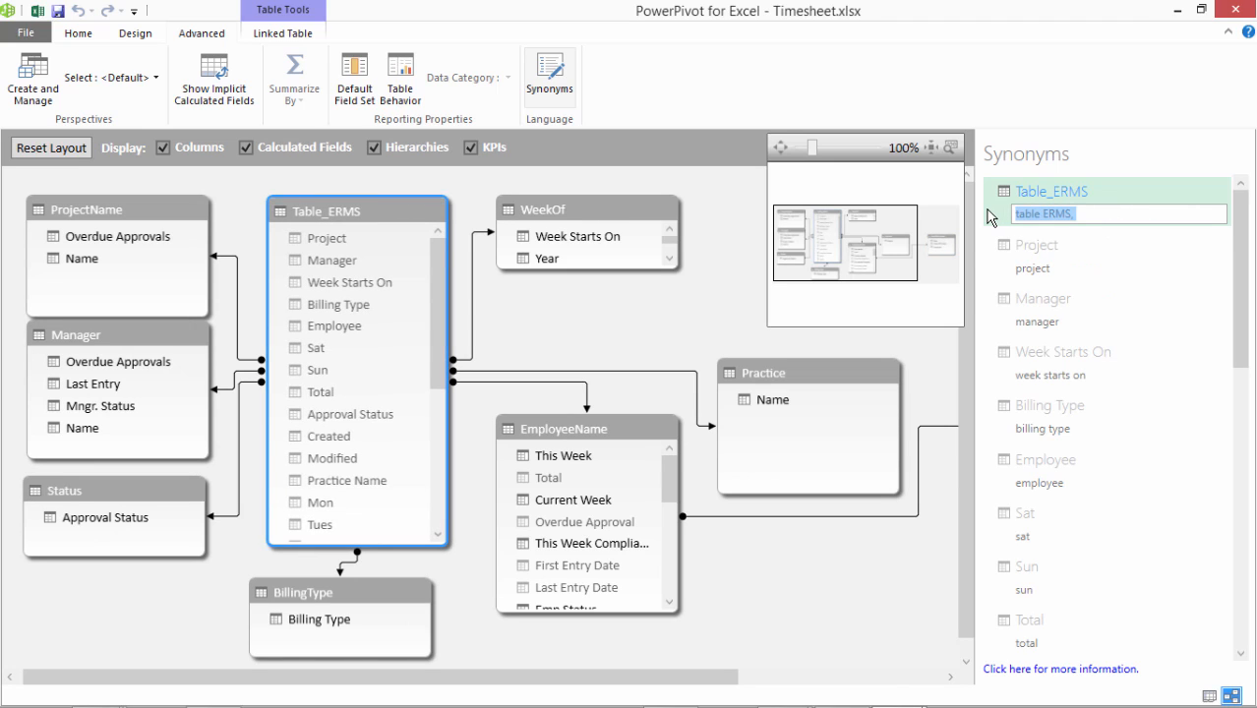
key("BackSpace")
type("Timesheet")
left_click(1057, 268)
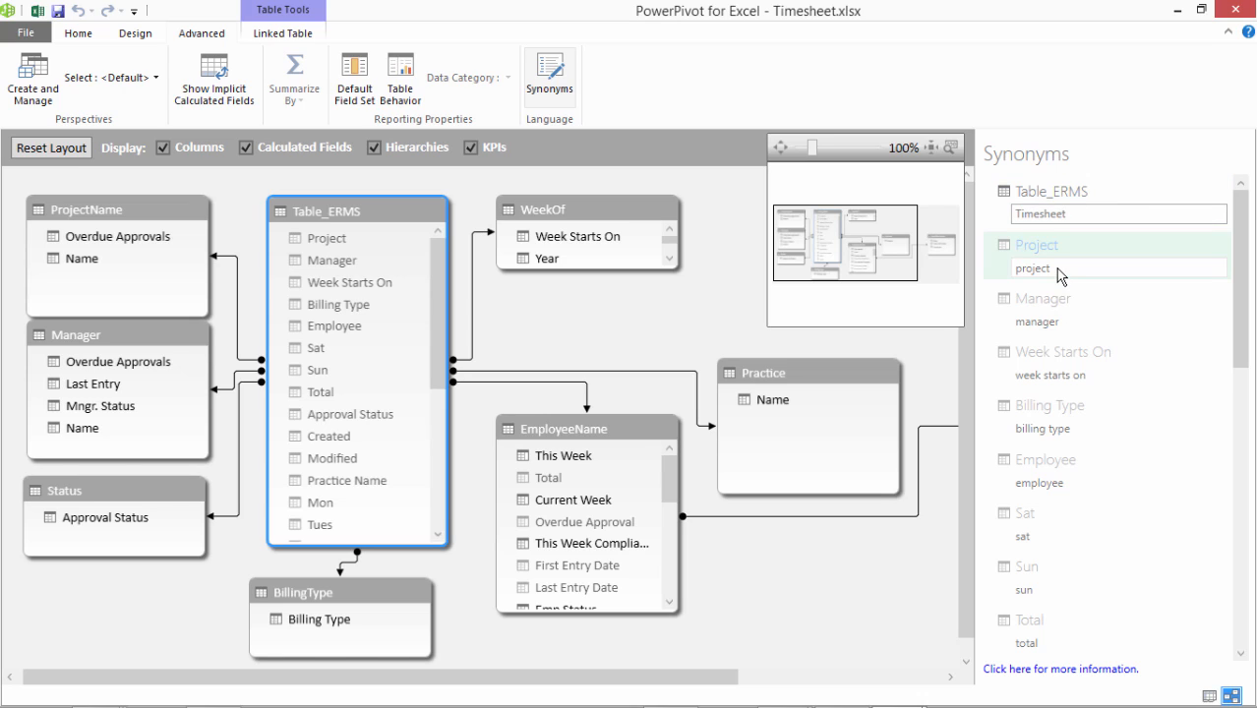
type(",")
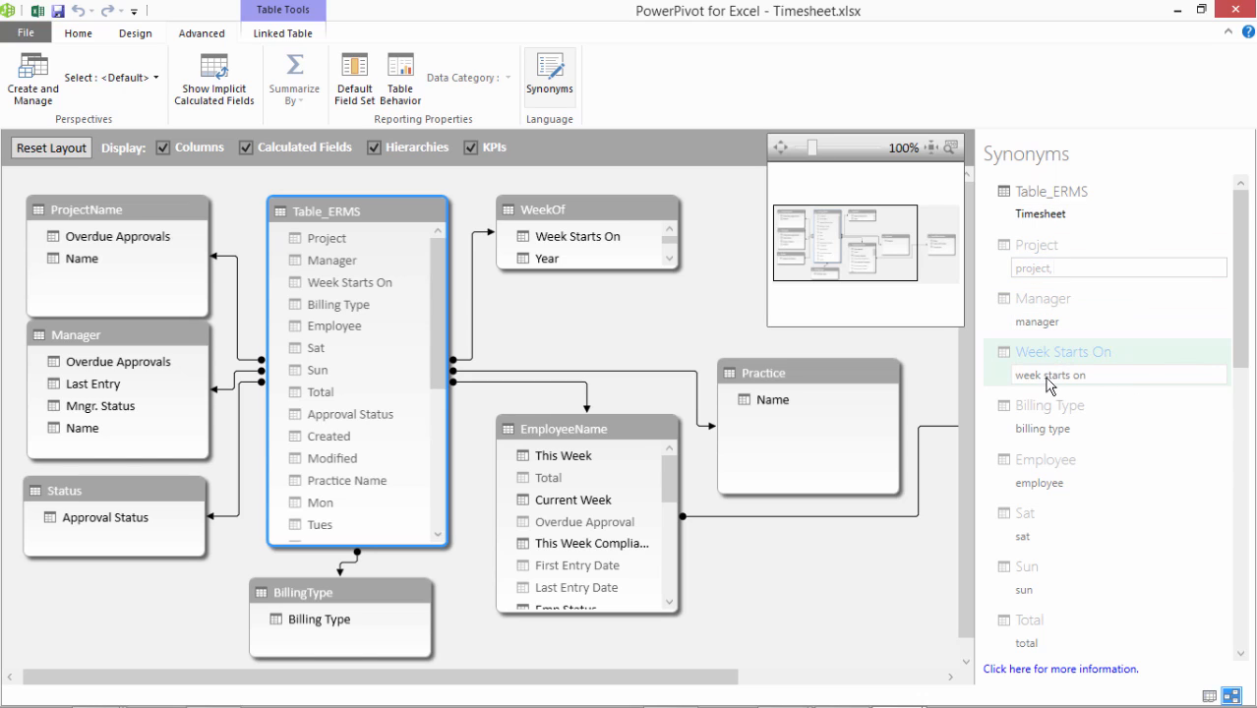
left_click_drag(1244, 300, 1230, 620)
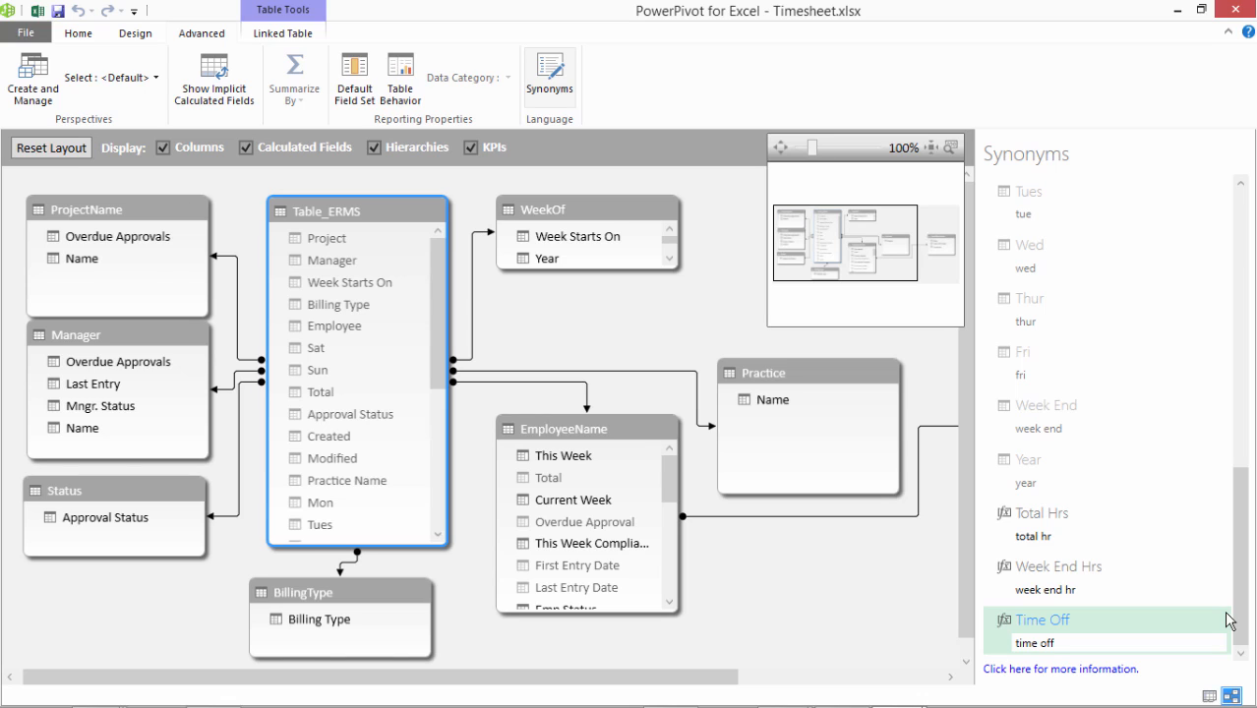
Switch the model from the diagram to the data view and open the Table_ERMS table.
left_click(137, 205)
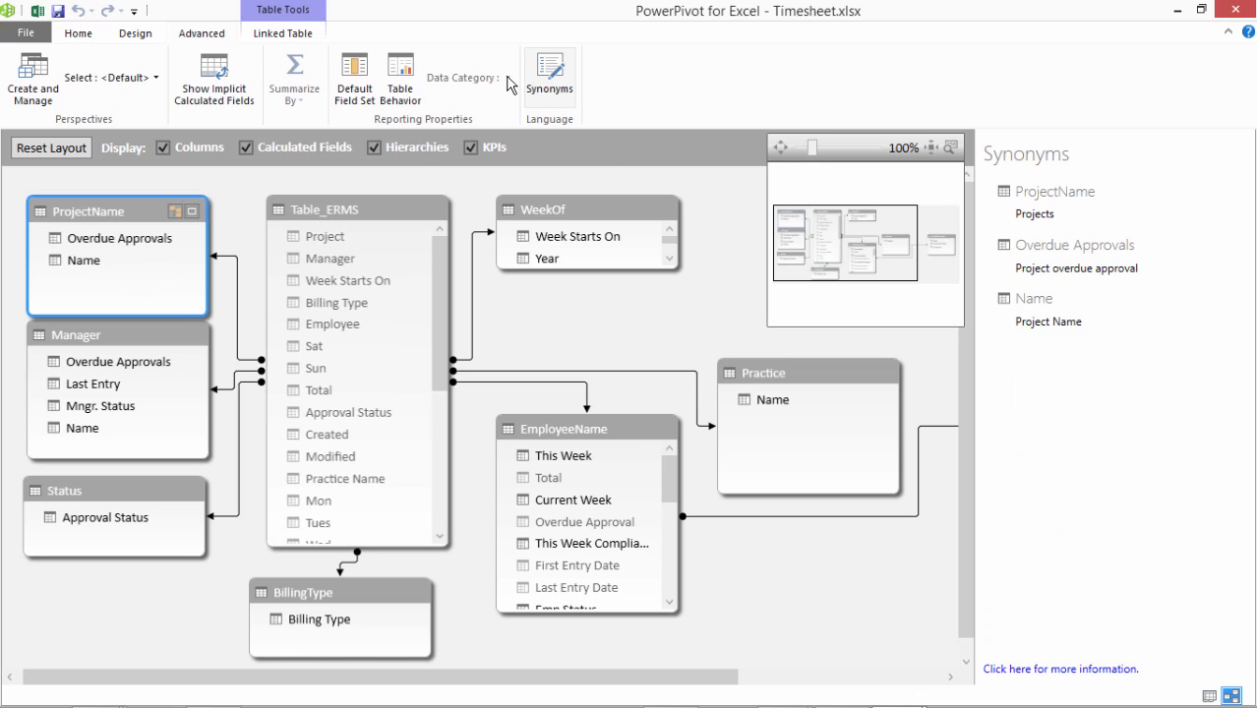
left_click(83, 36)
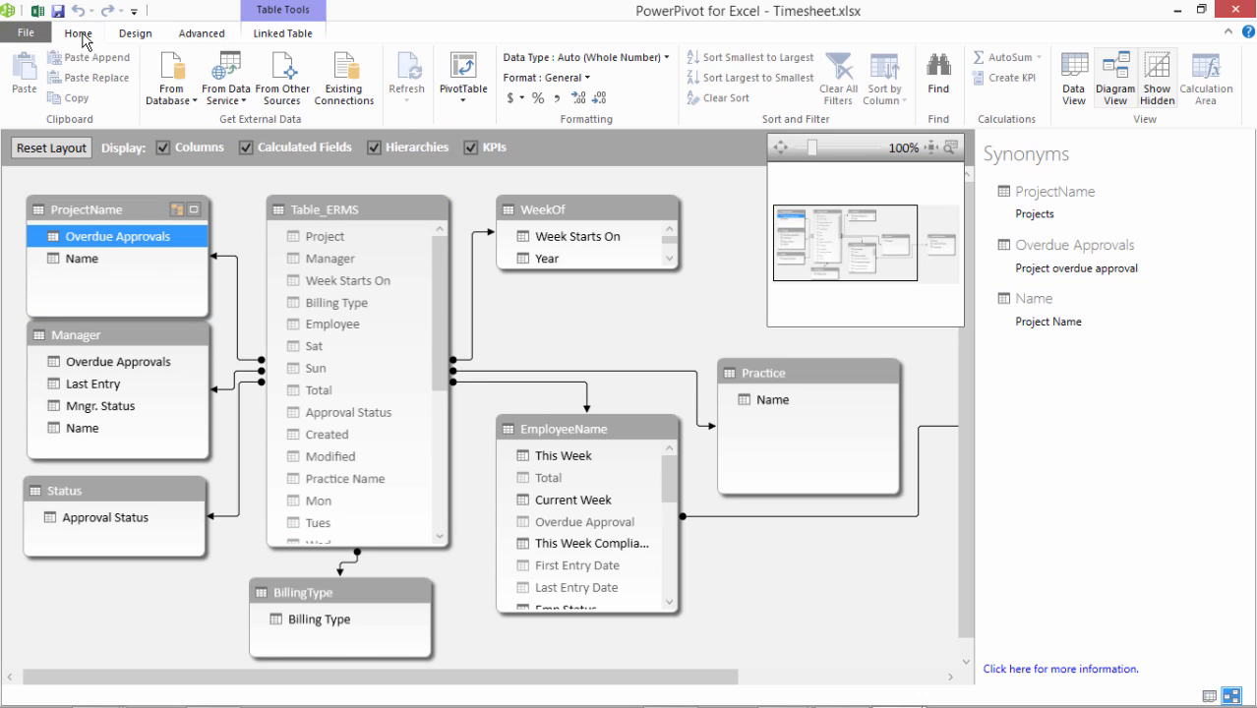
left_click(1075, 78)
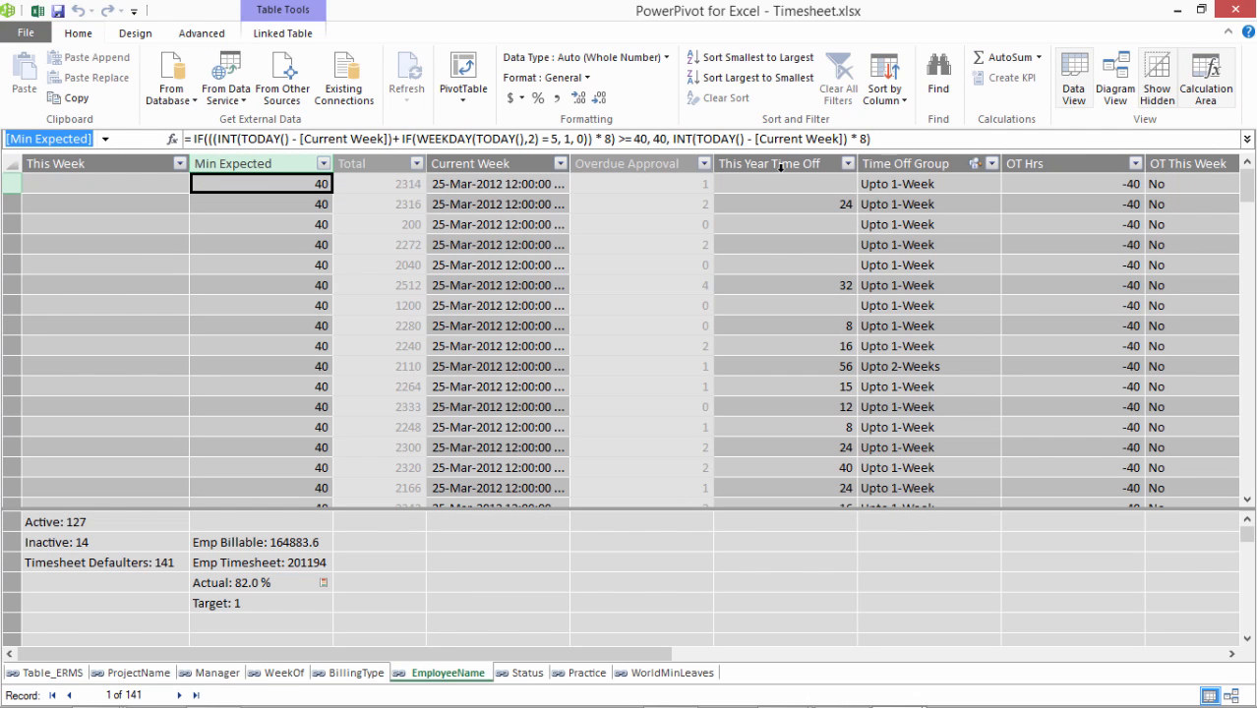
left_click(202, 35)
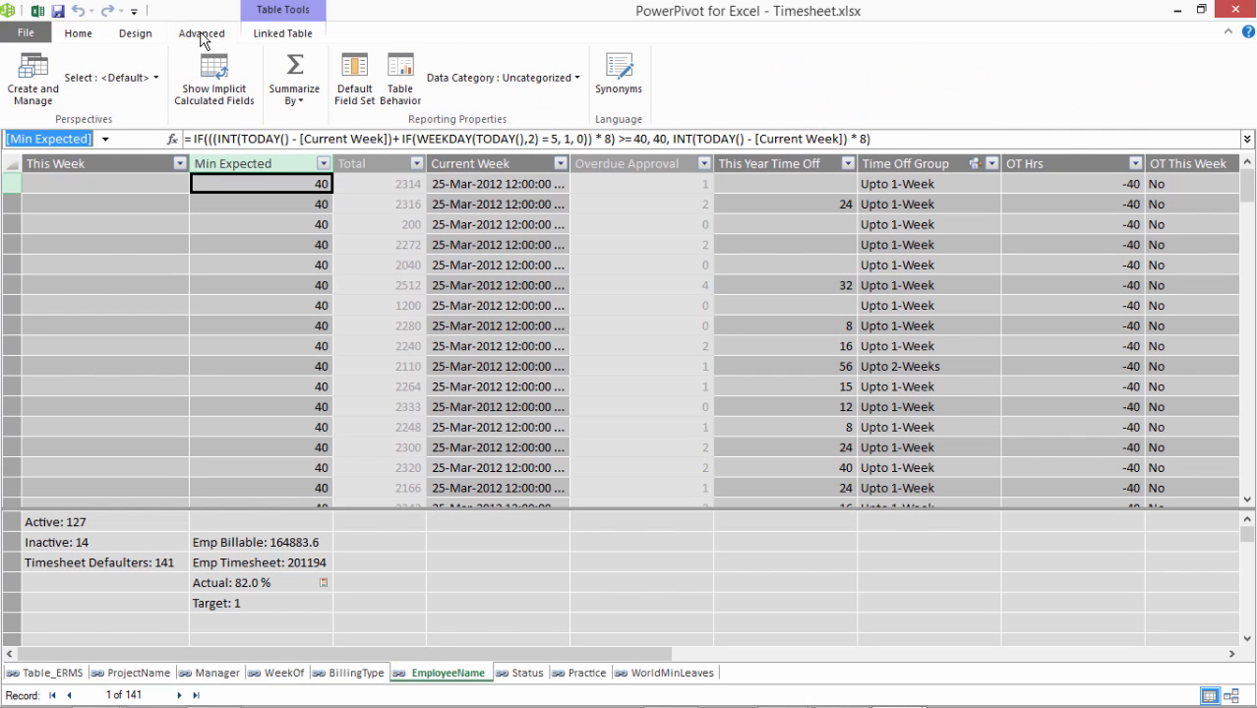
left_click(54, 674)
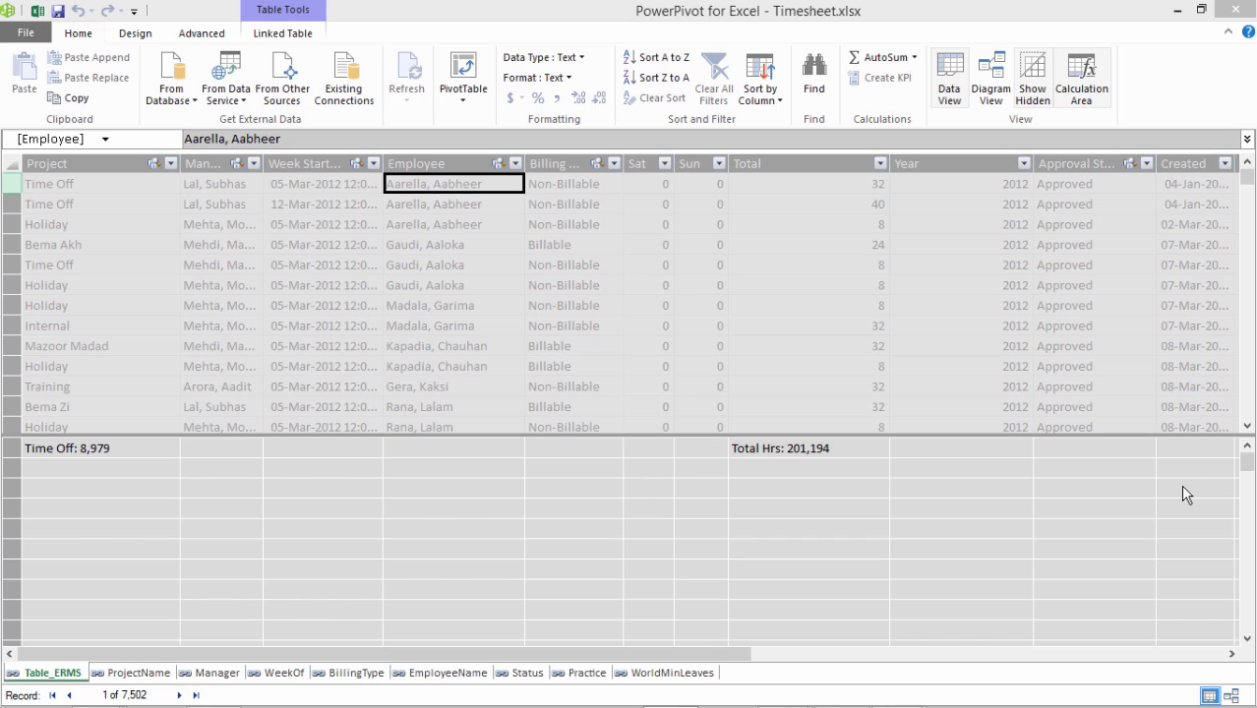
Check the data types of Table_ERMS's Project through Billing Type columns and set its Sat, Sun, Total and Year columns to Whole Number.
left_click(103, 164)
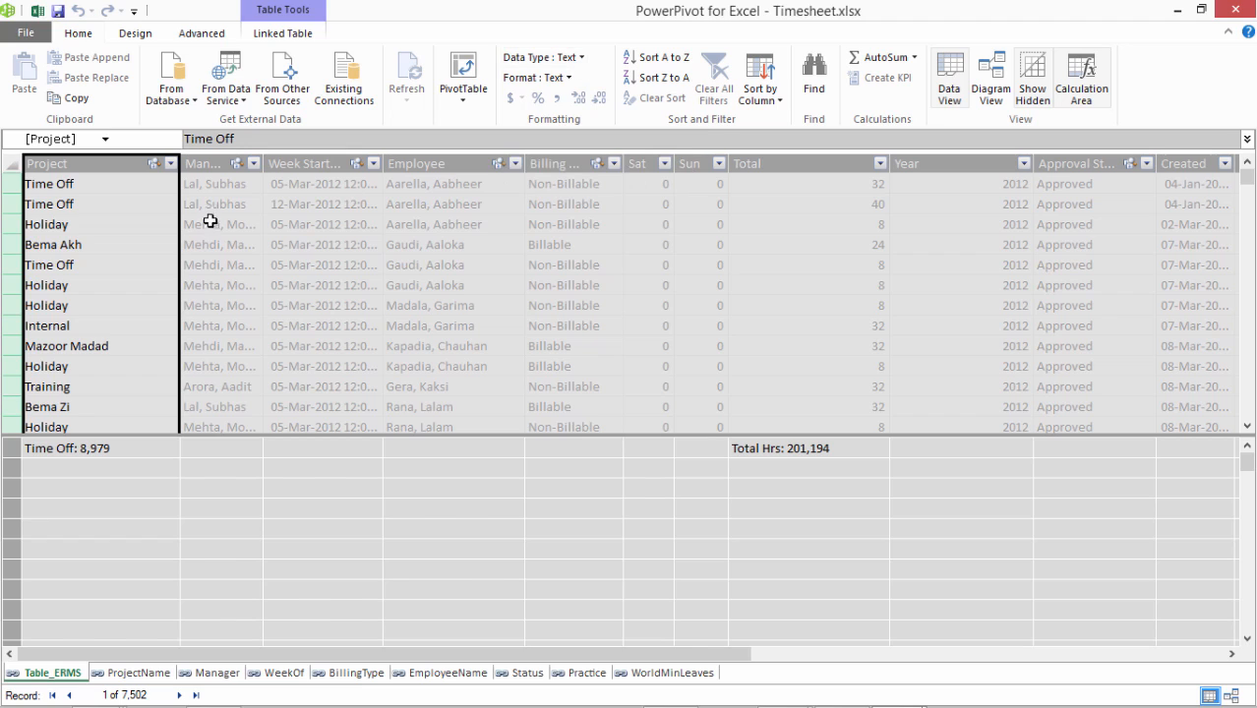
left_click(210, 161)
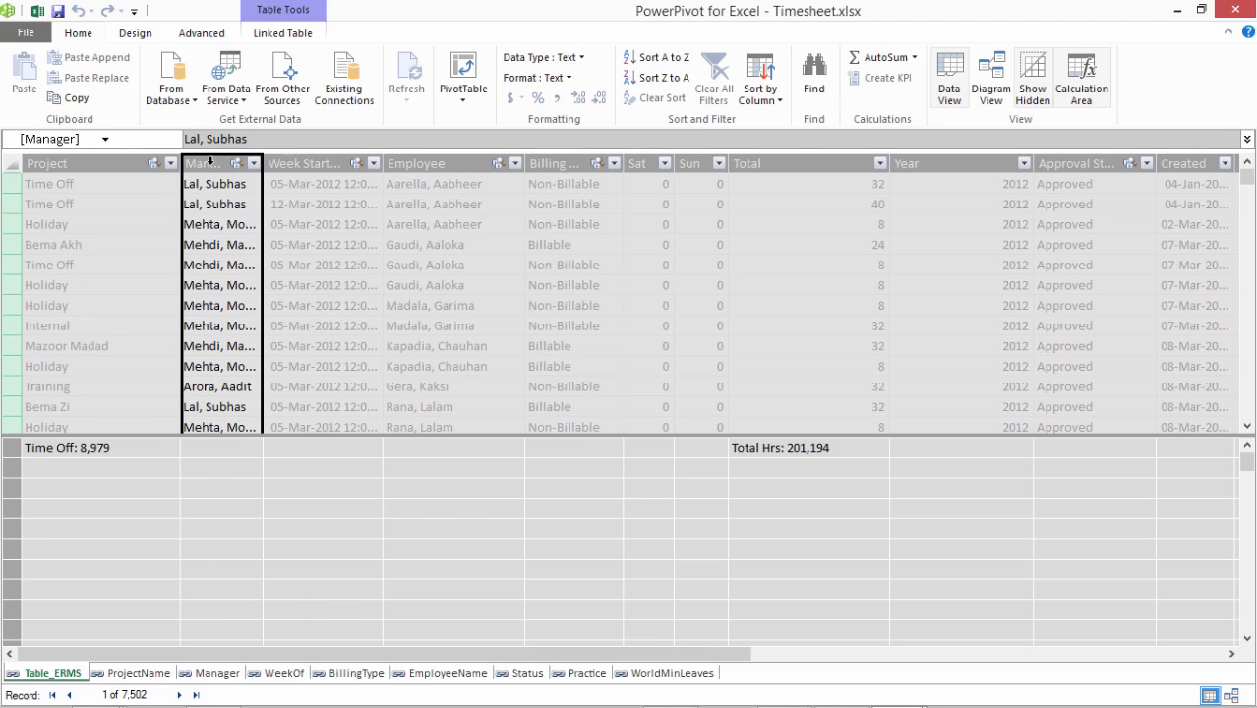
left_click(298, 166)
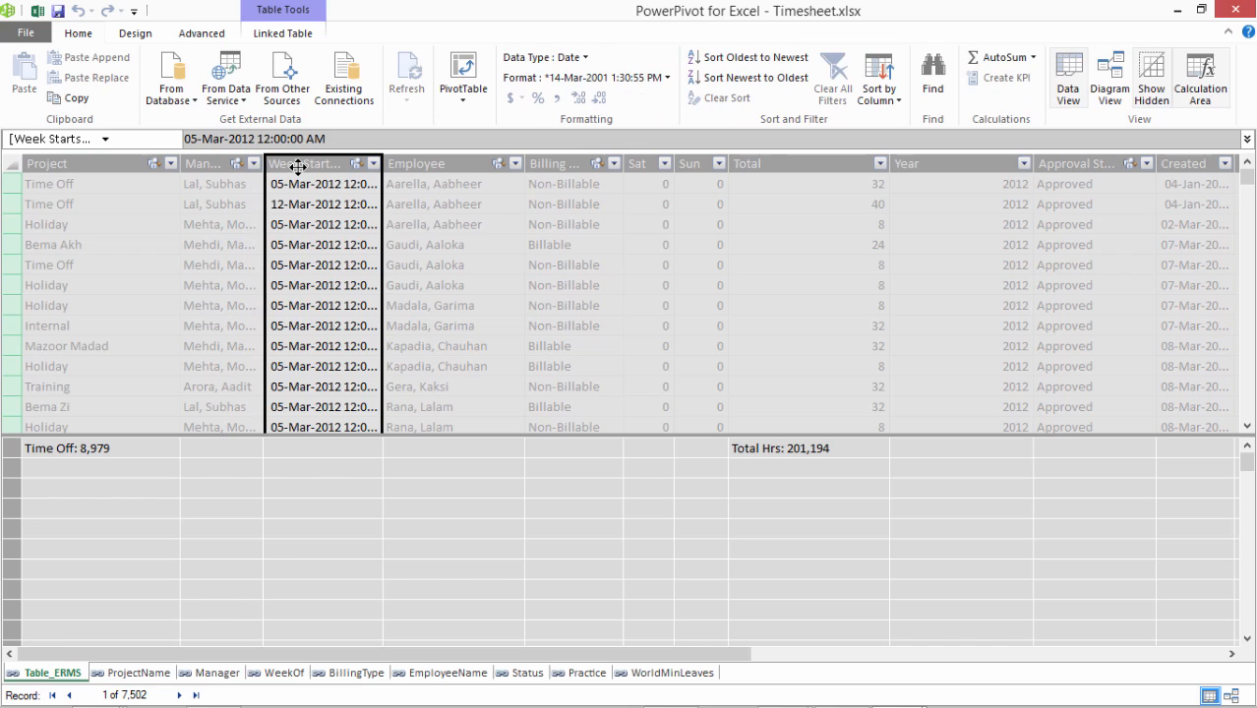
left_click(421, 164)
left_click(563, 171)
left_click(642, 165)
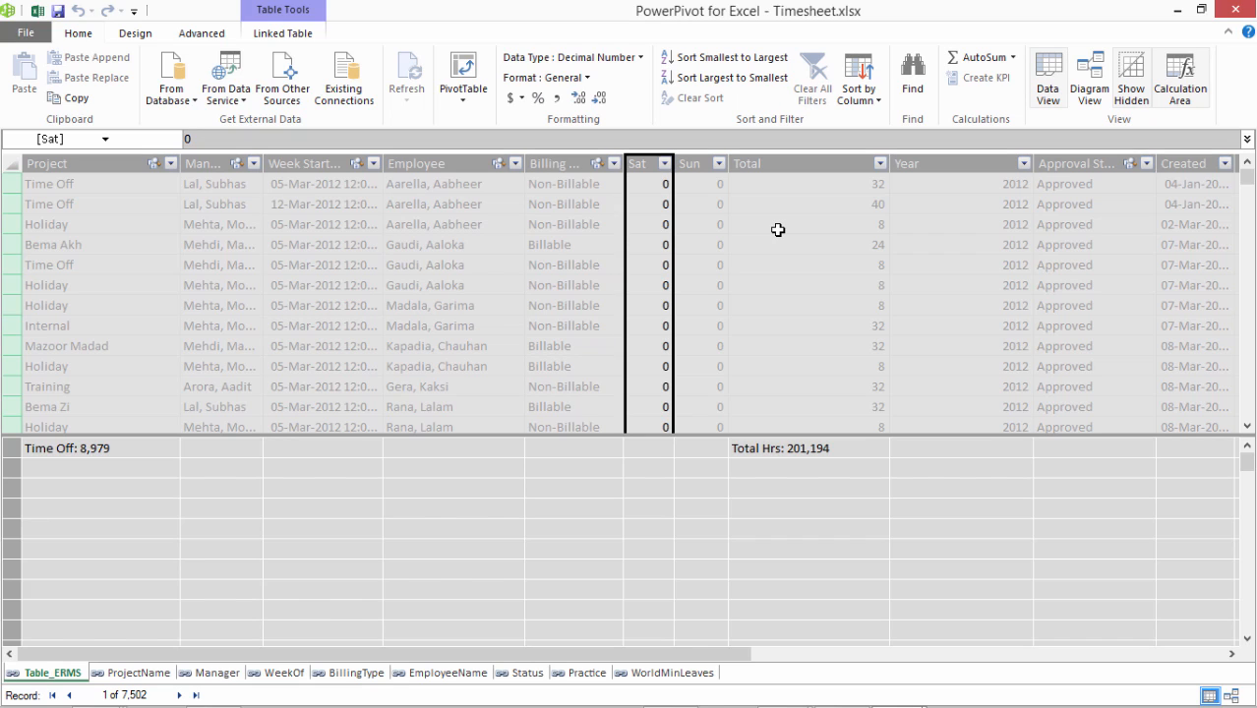
left_click(913, 164, "shift")
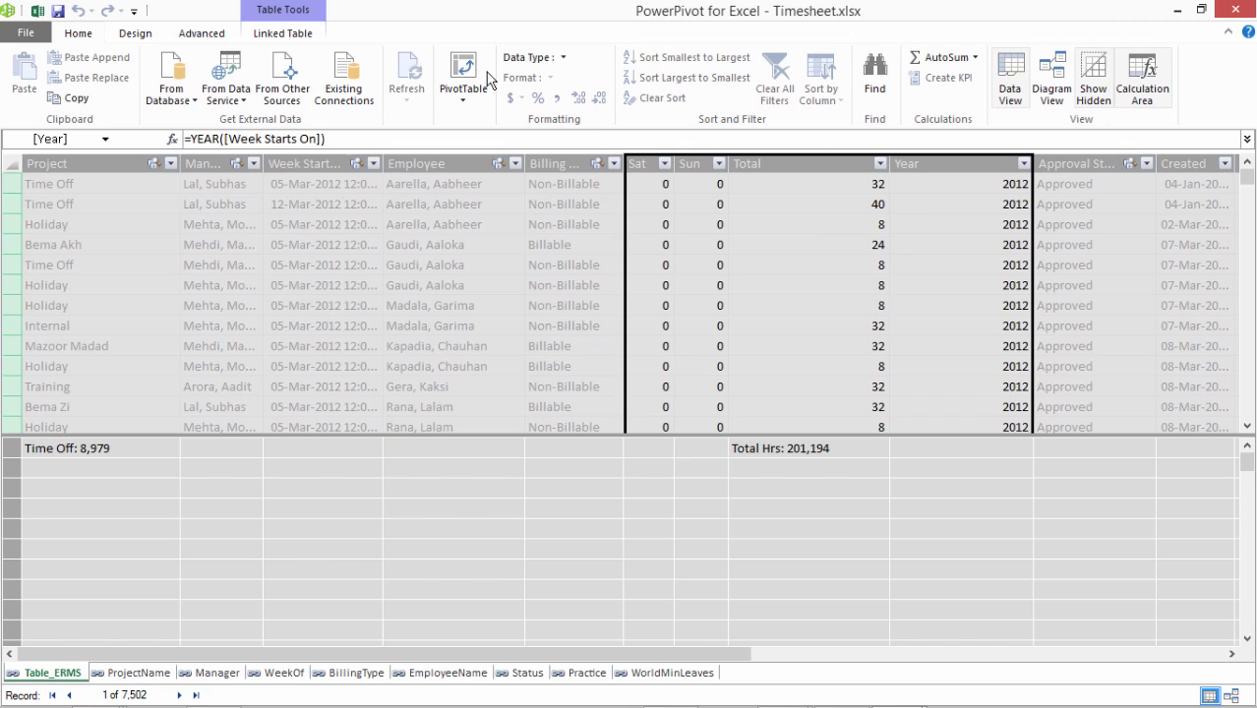
left_click(561, 59)
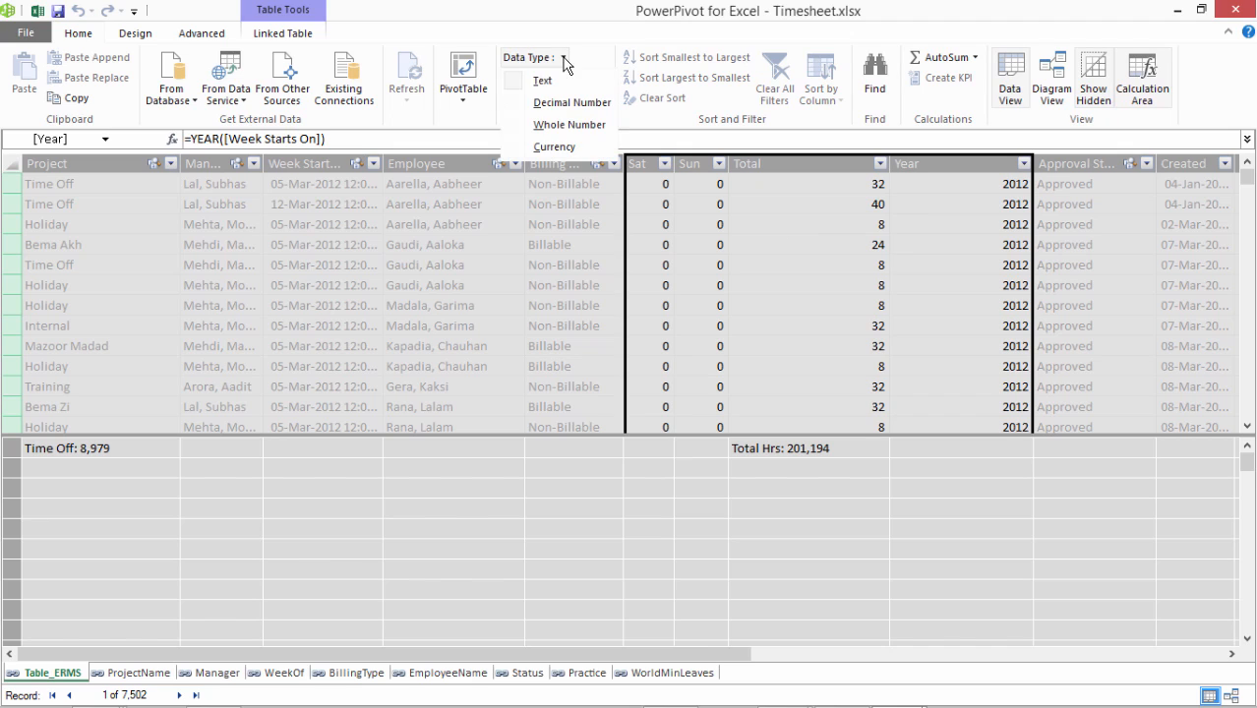
left_click(568, 125)
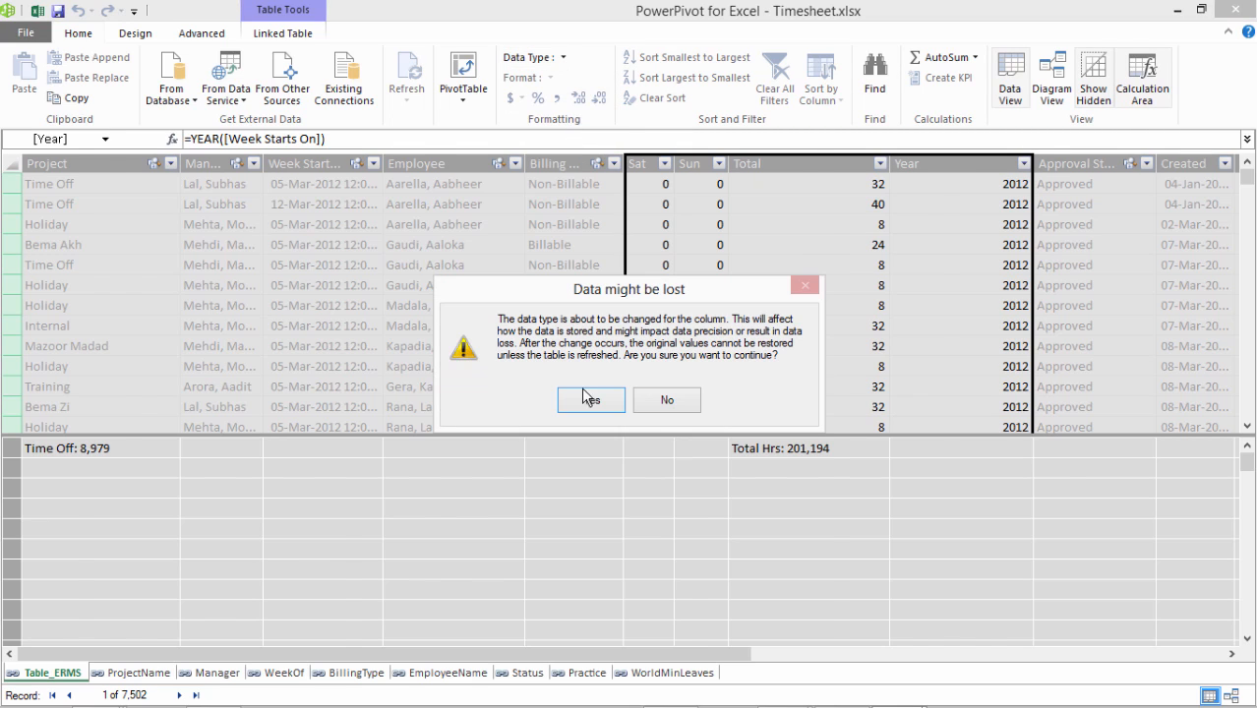
left_click(590, 398)
Check the data types of the Approval Status, Created and Modified columns and set the Mon through Week End columns to Whole Number.
left_click(536, 165)
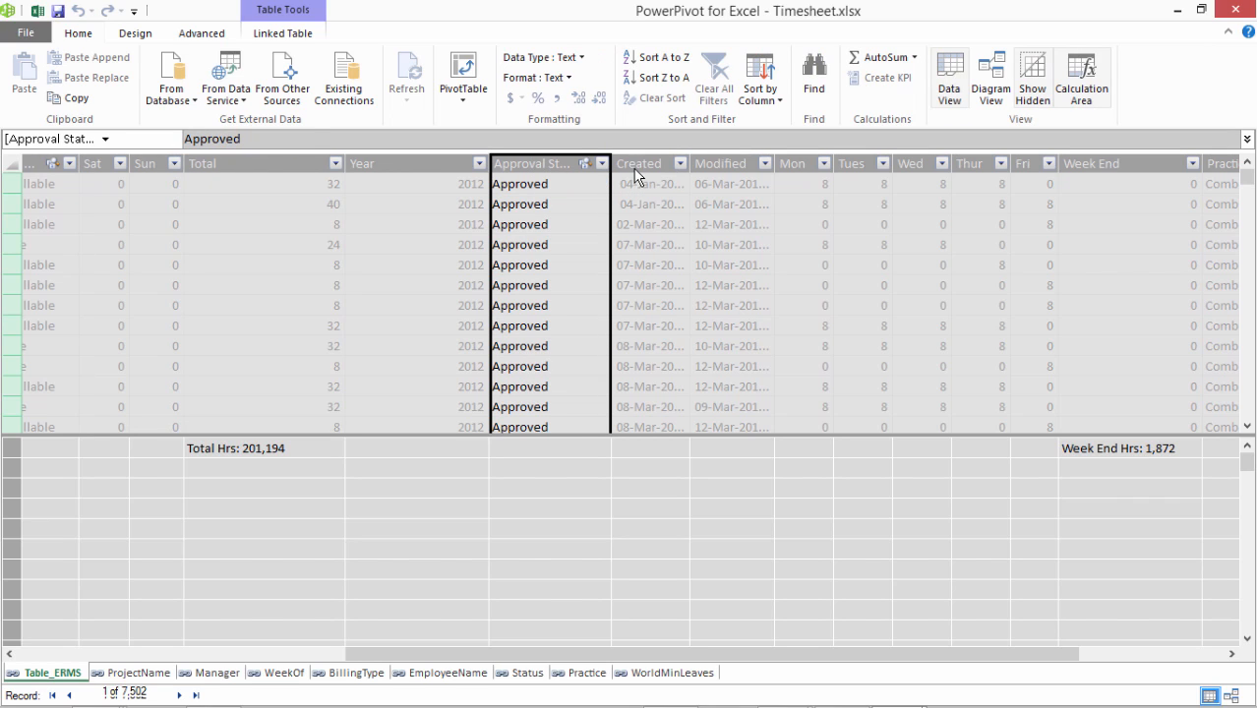
left_click(636, 164)
left_click(706, 164)
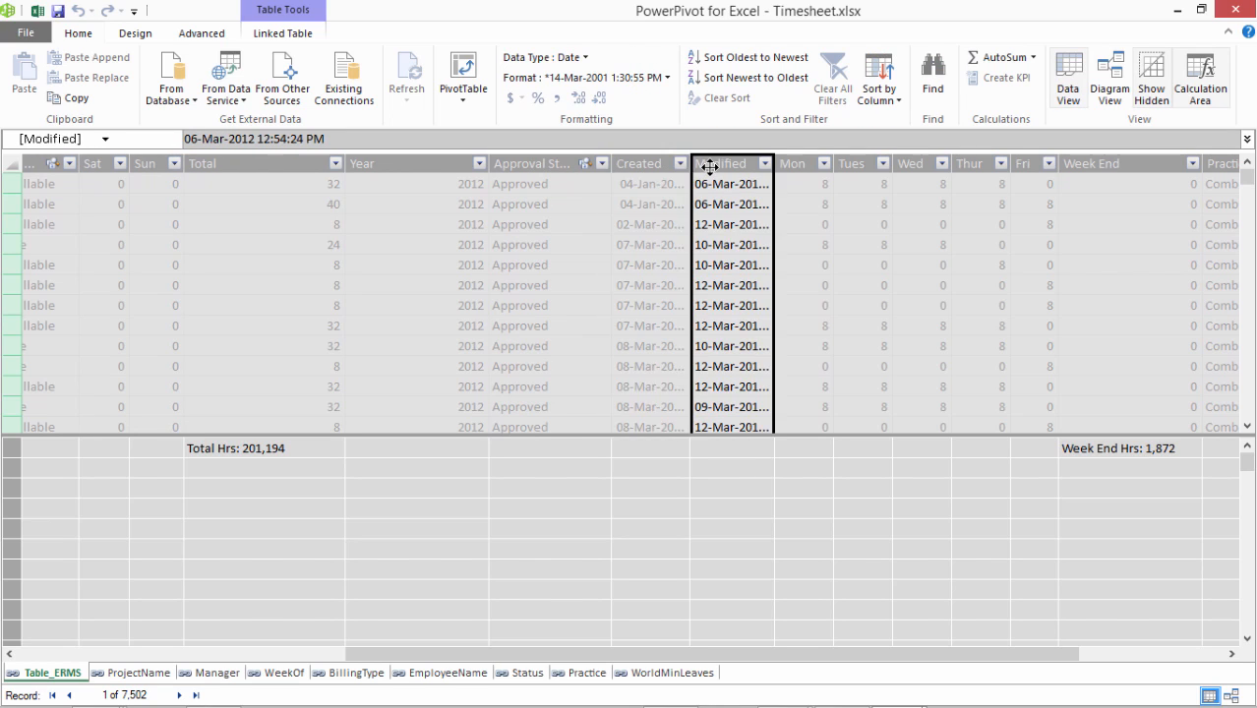
left_click(787, 169)
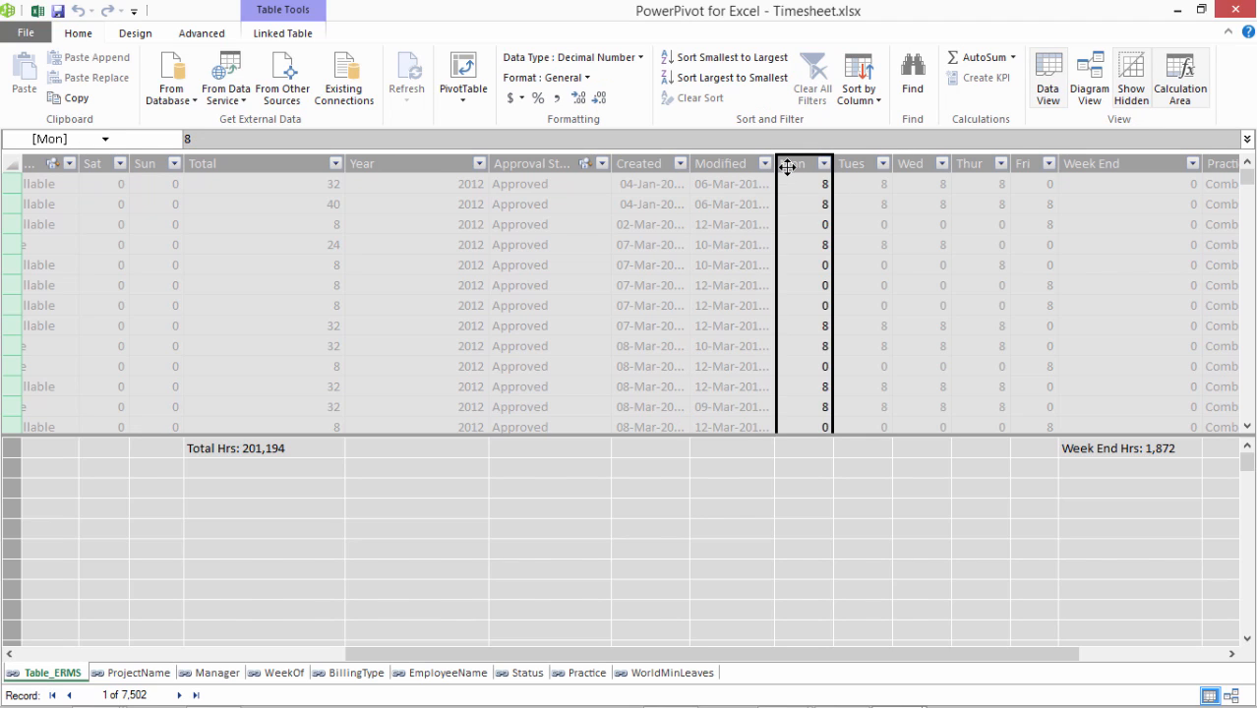
left_click(1100, 164, "shift")
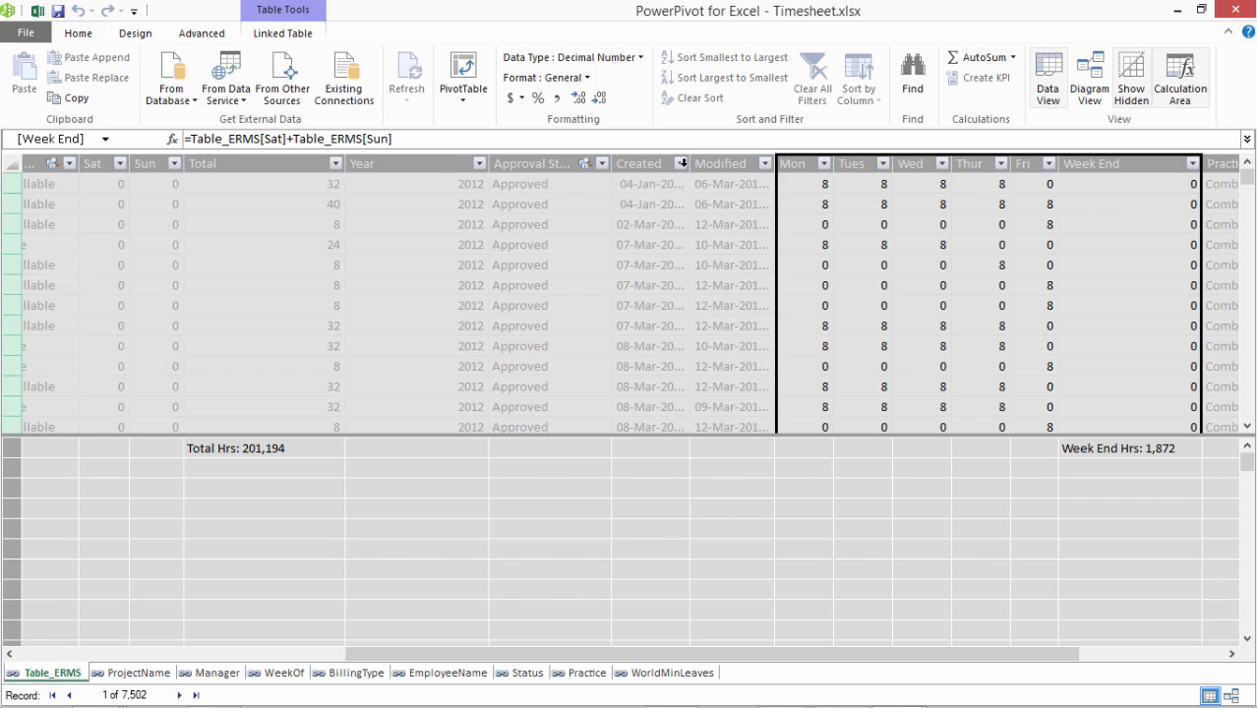
left_click(639, 57)
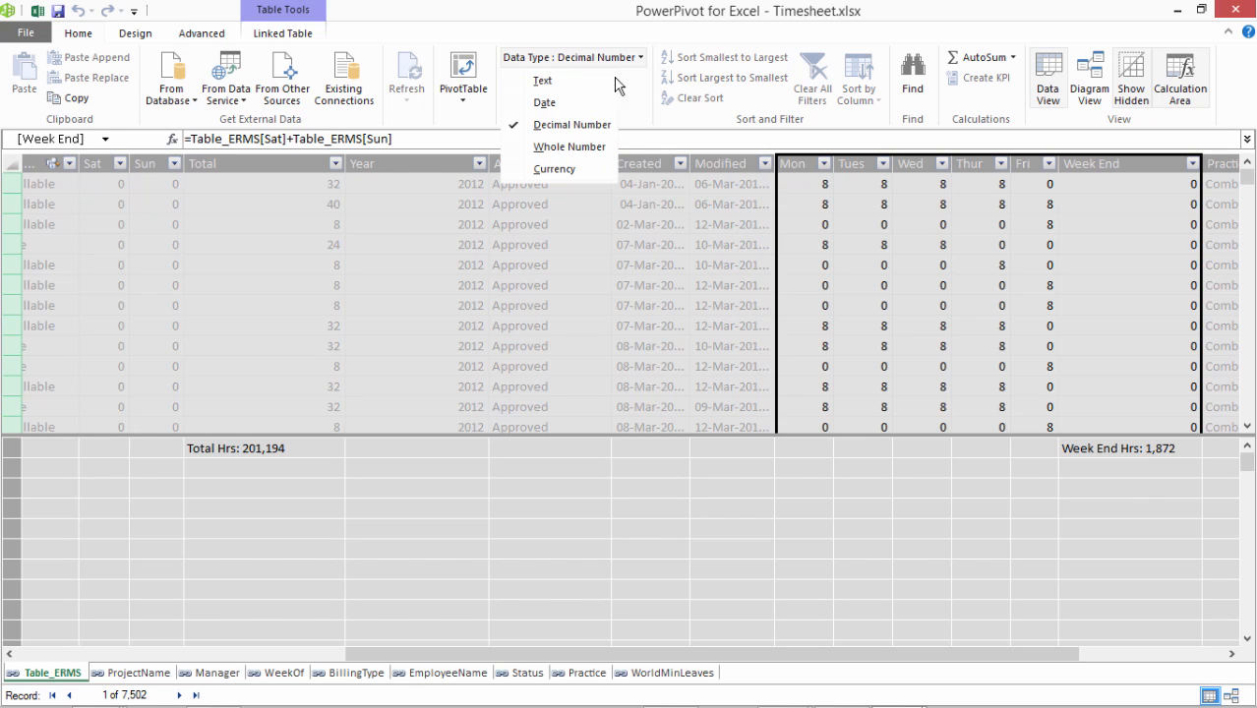
left_click(570, 146)
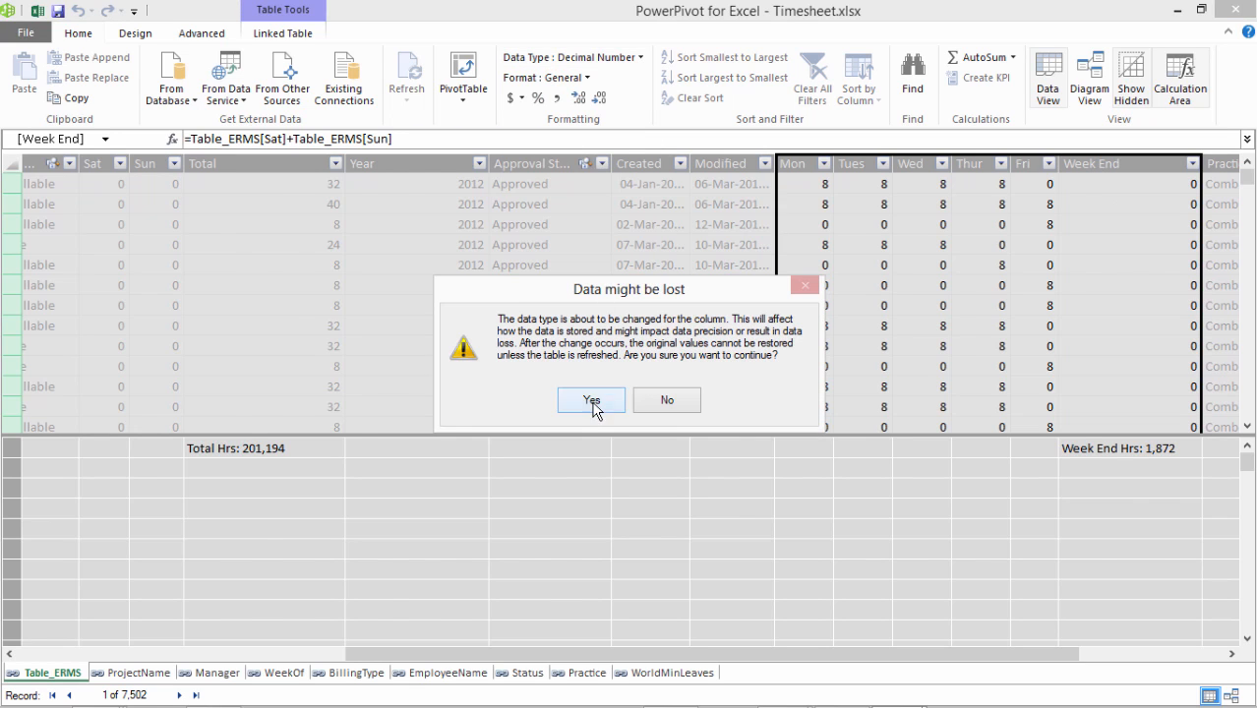
left_click(592, 398)
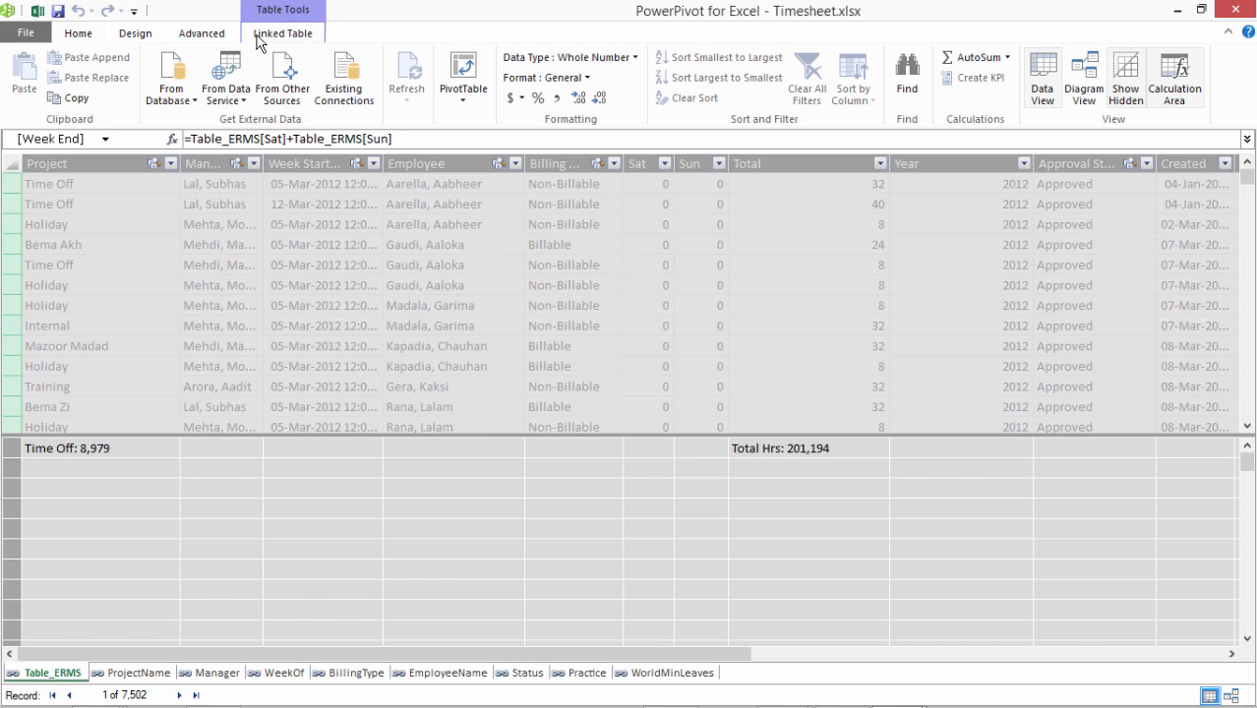
Look at the table behavior settings of the Table_ERMS table without changing them.
left_click(207, 39)
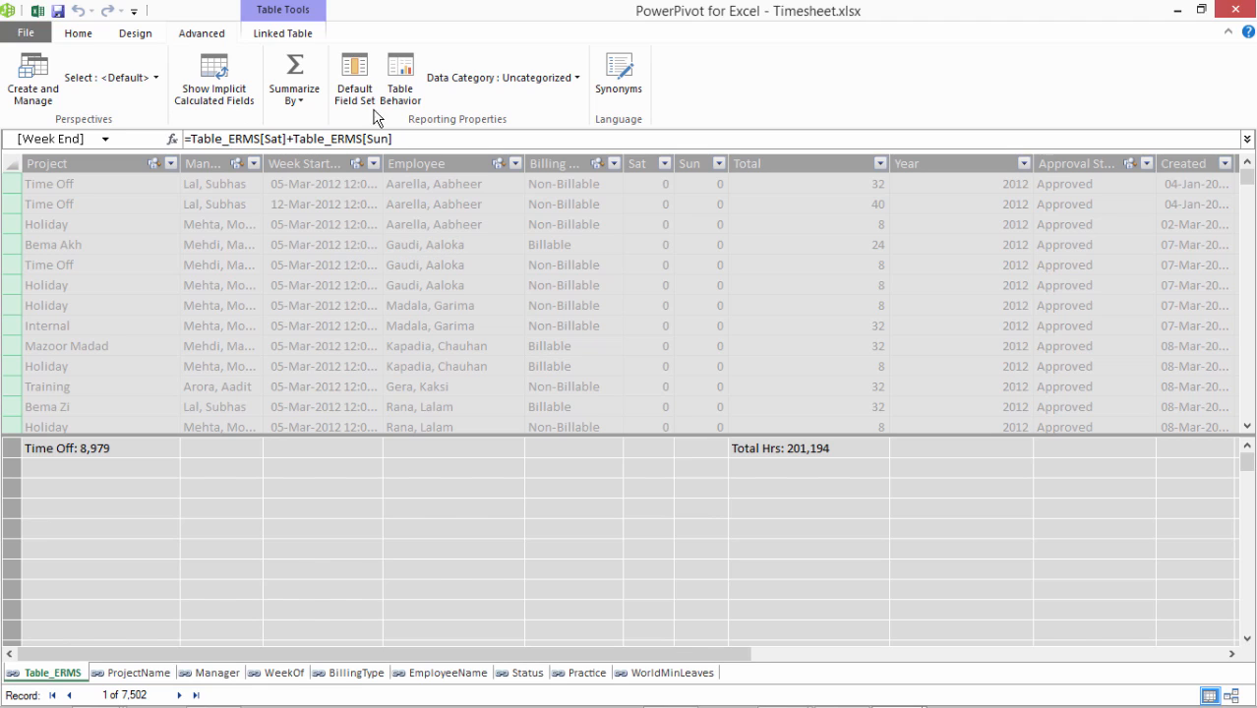
left_click(402, 83)
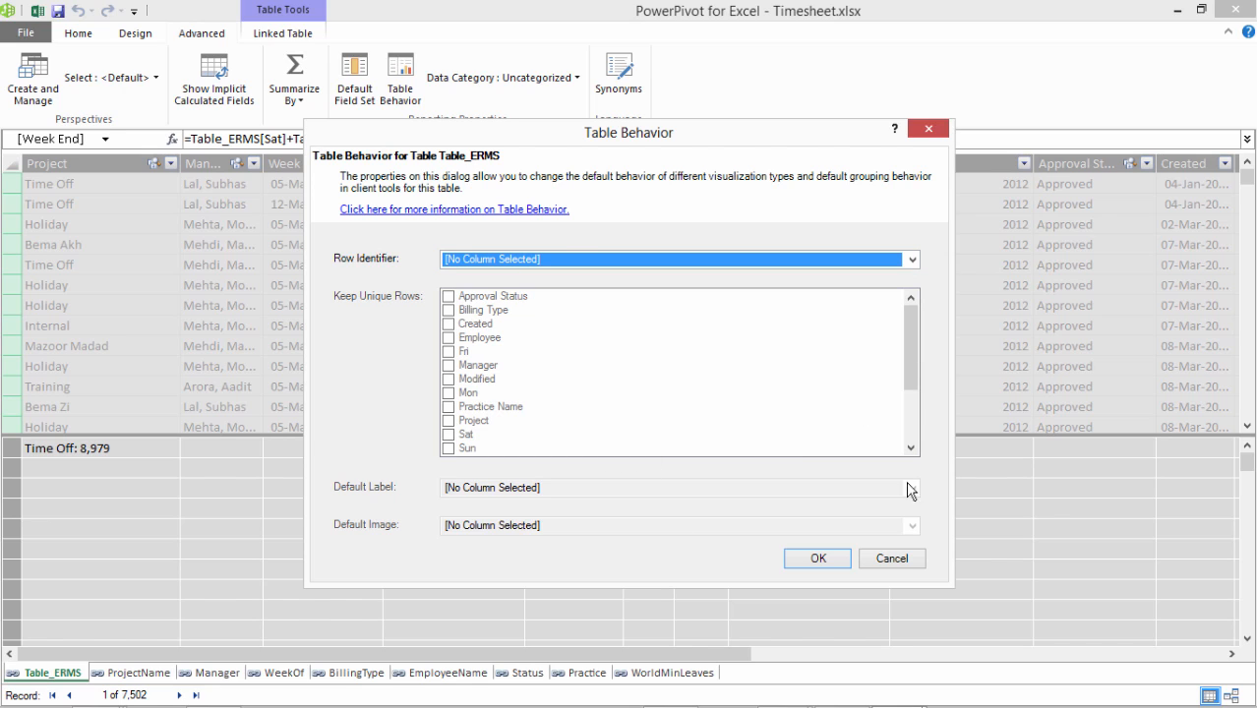
left_click(892, 559)
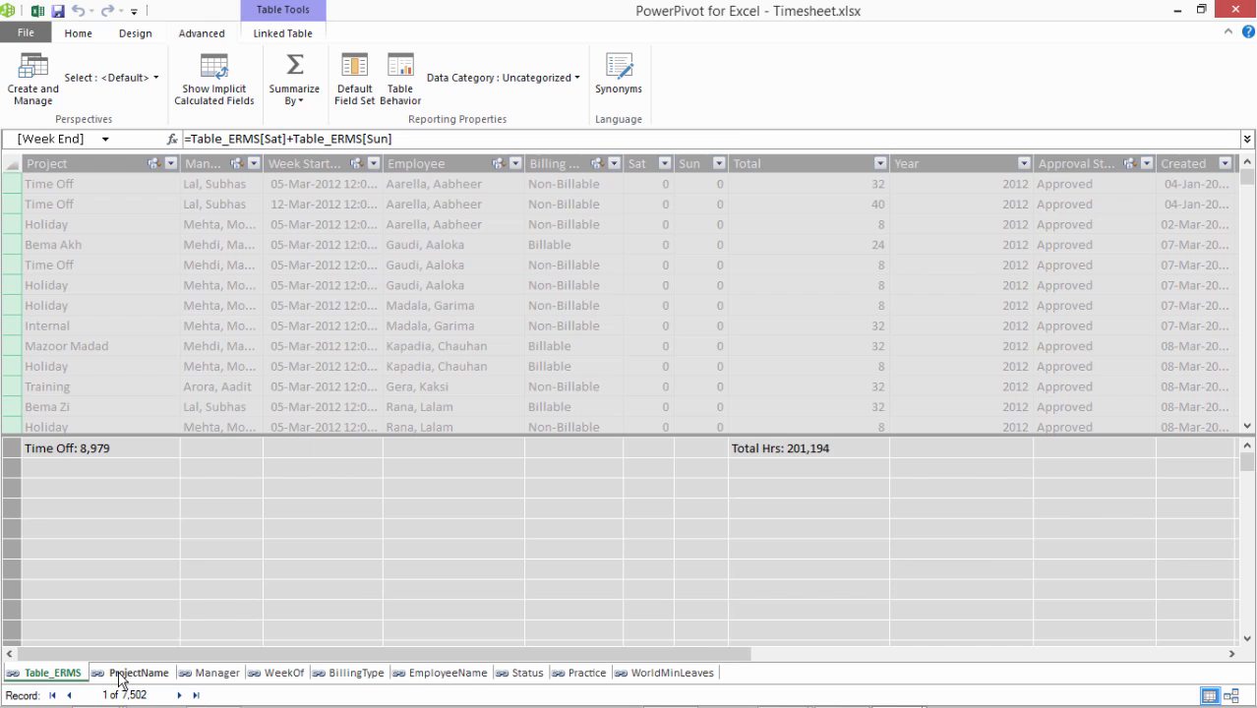
Set the table behavior of the ProjectName table to use Name as both the row identifier and the default label.
left_click(133, 672)
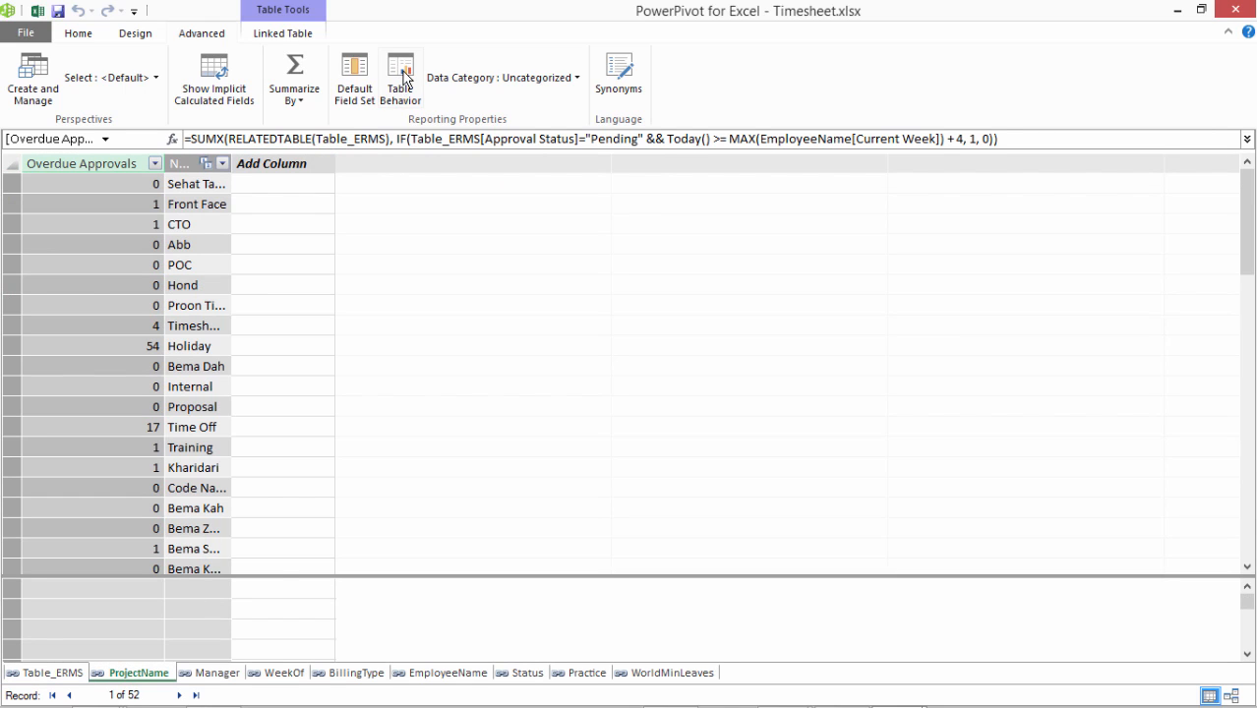
left_click(402, 78)
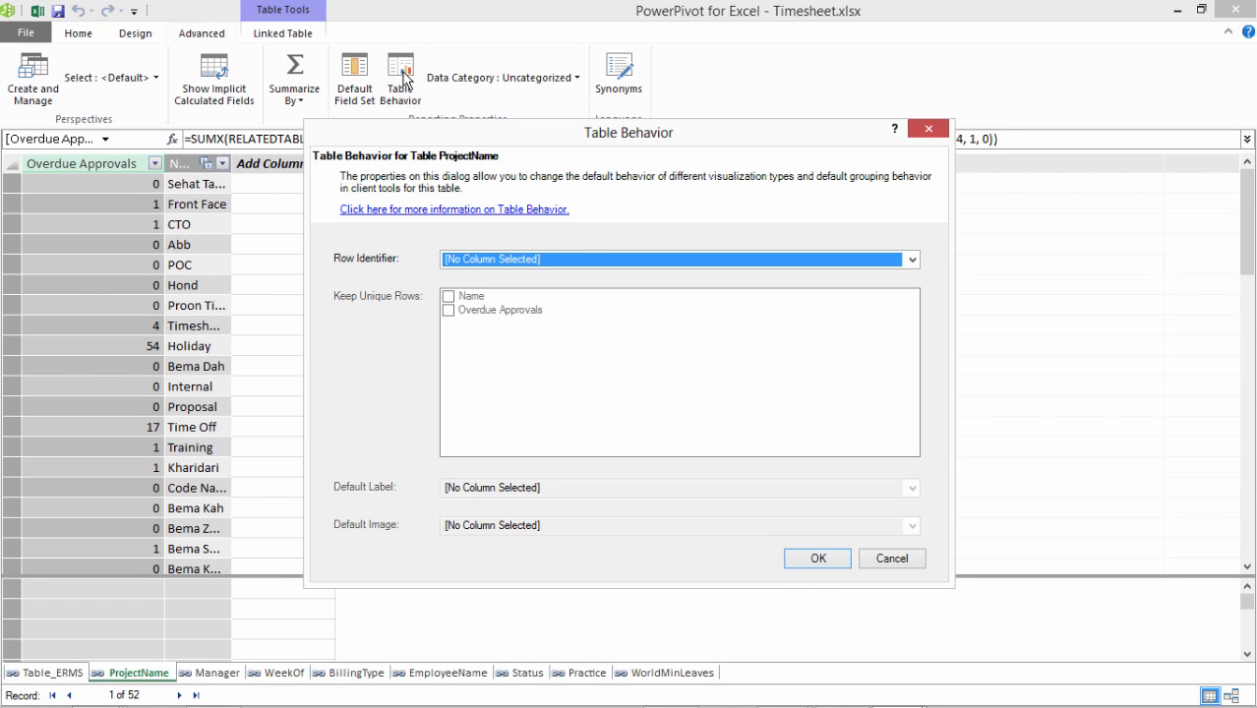
left_click(557, 260)
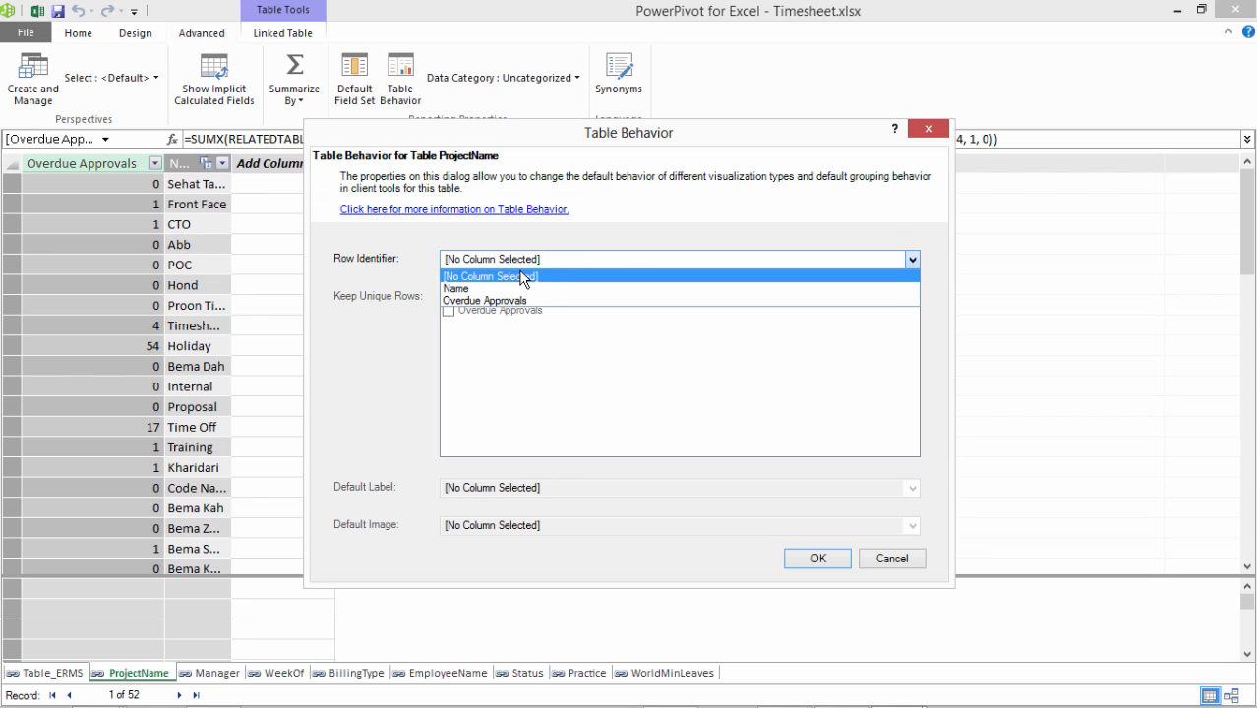
left_click(471, 291)
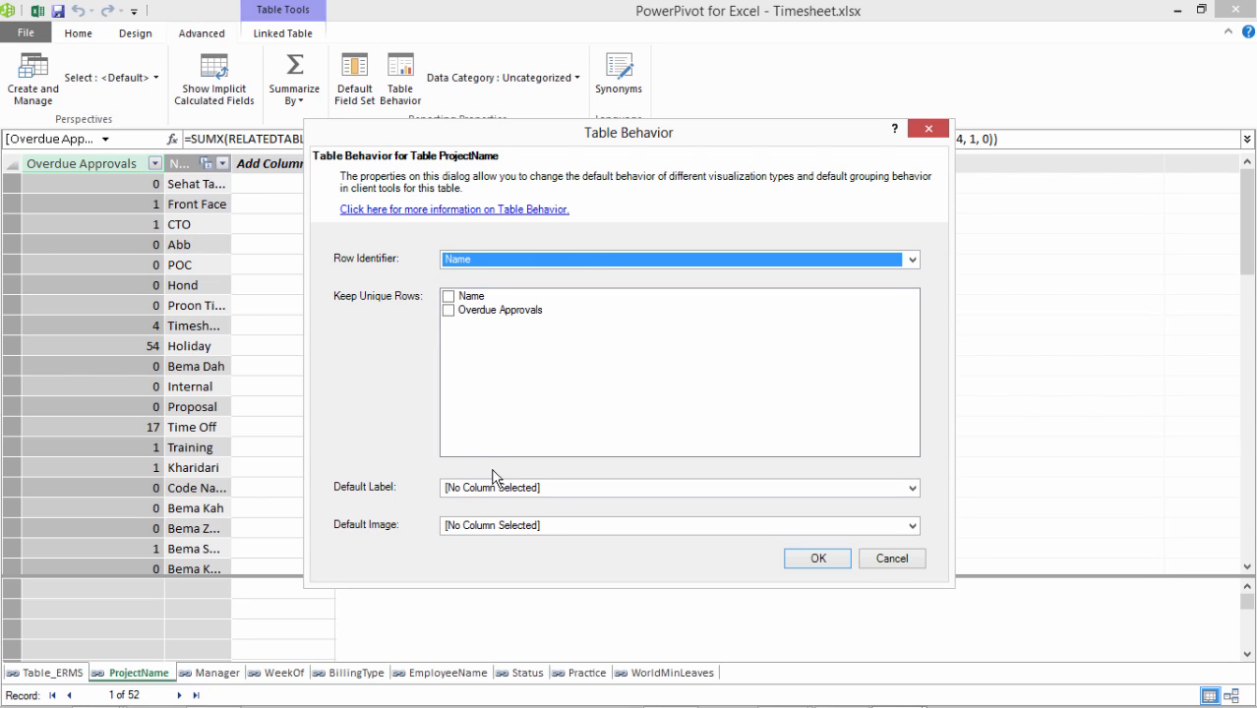
left_click(587, 488)
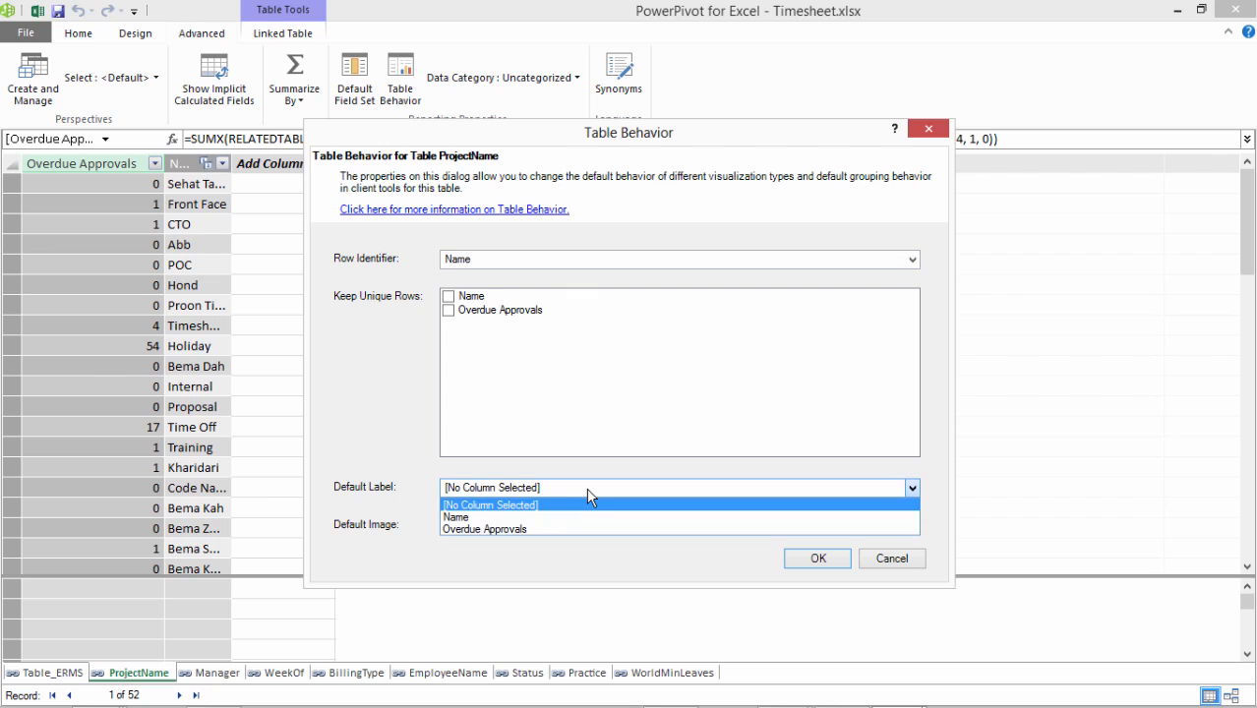
left_click(477, 518)
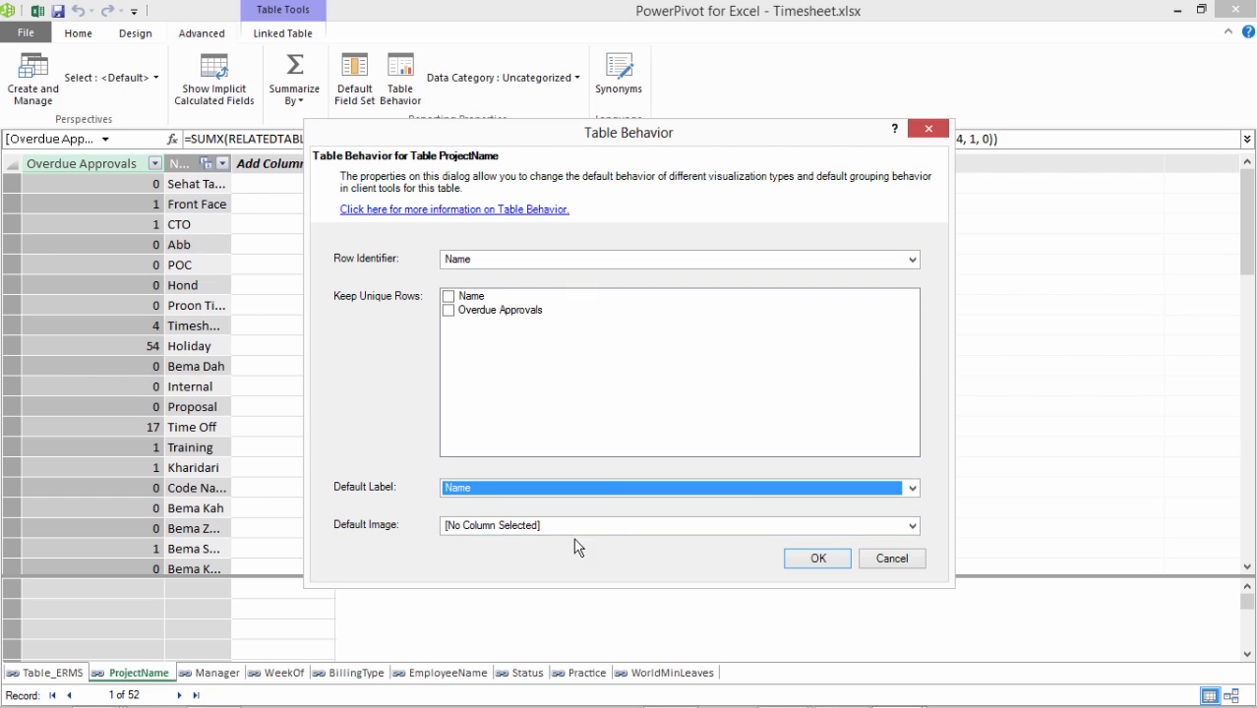
left_click(816, 559)
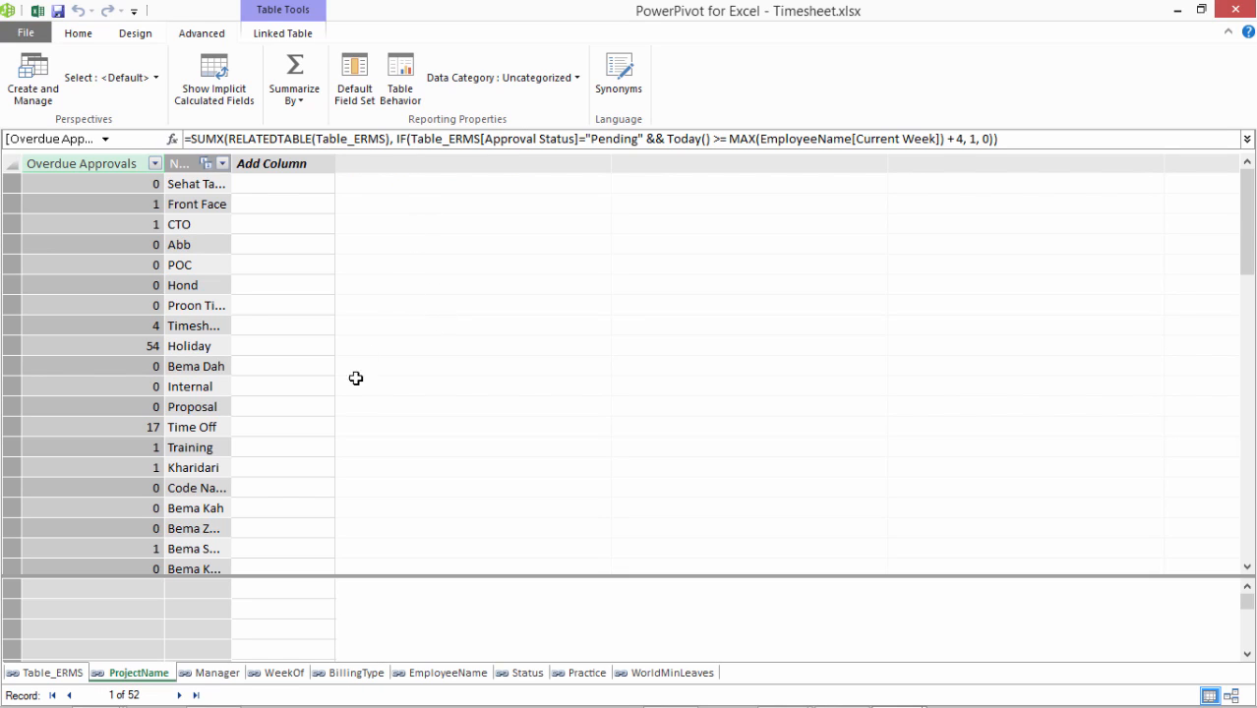
Define the Manager table's default field set as Name followed by Mngr. Status.
left_click(208, 674)
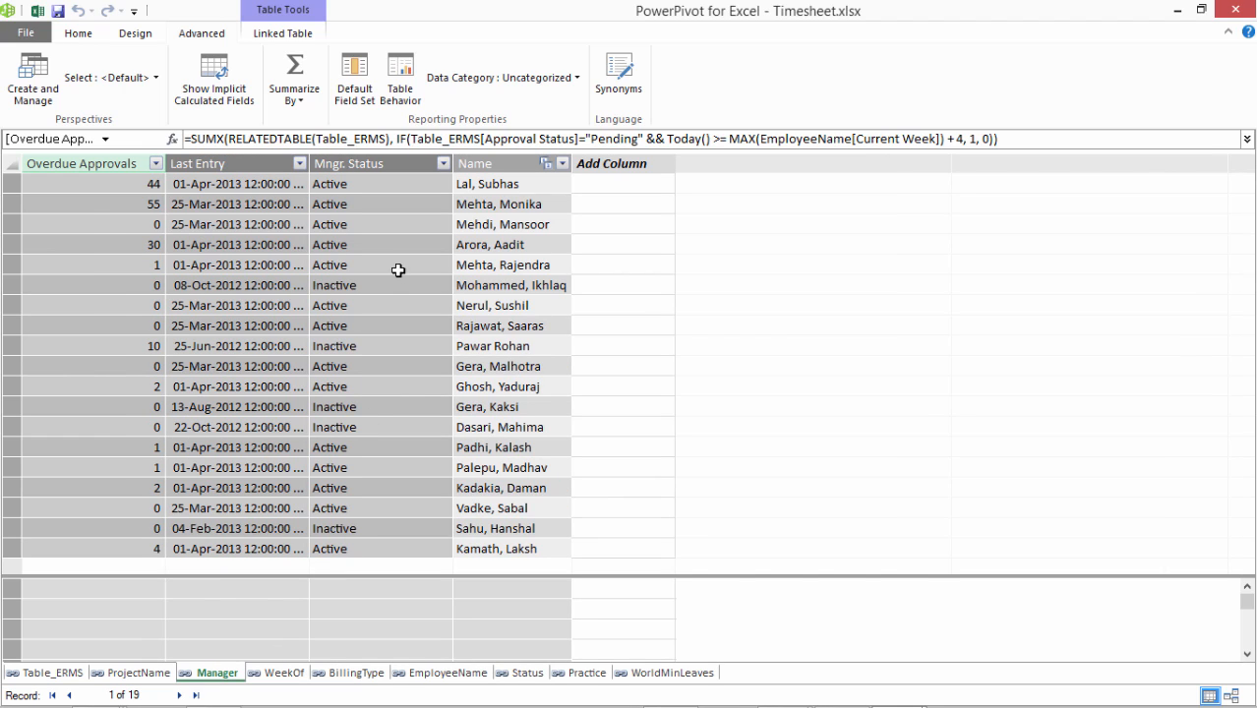
left_click(361, 90)
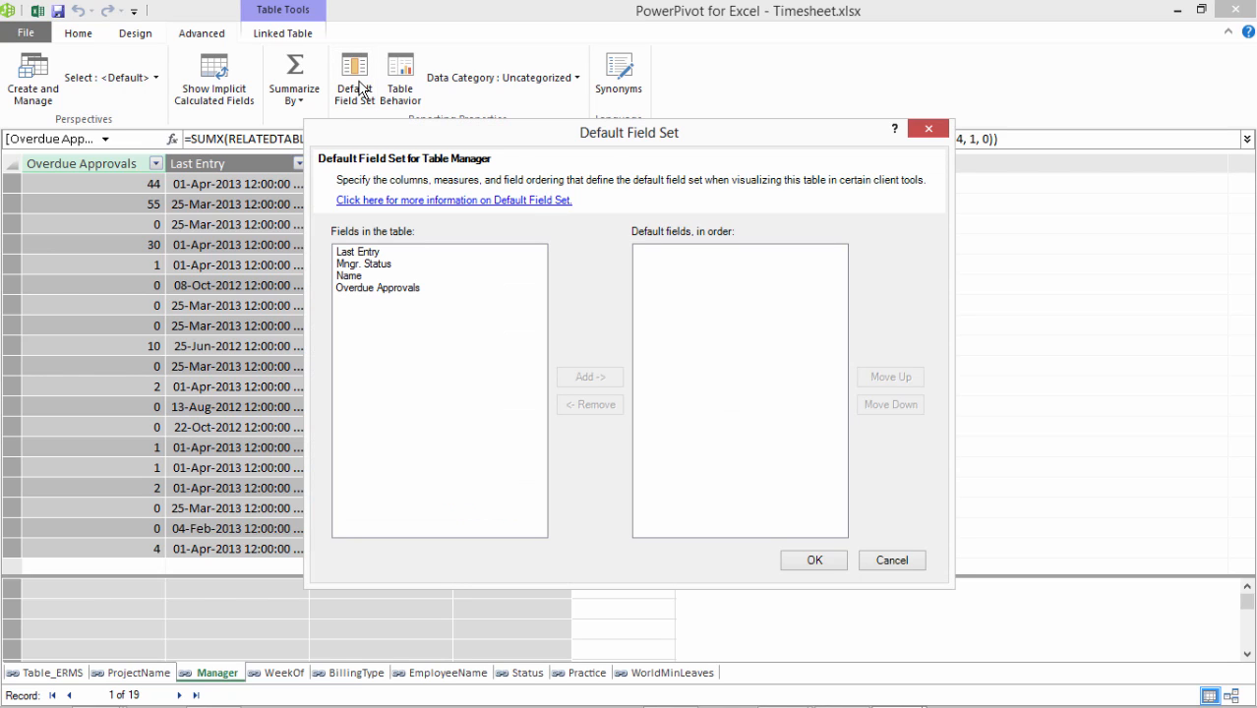
left_click(356, 277)
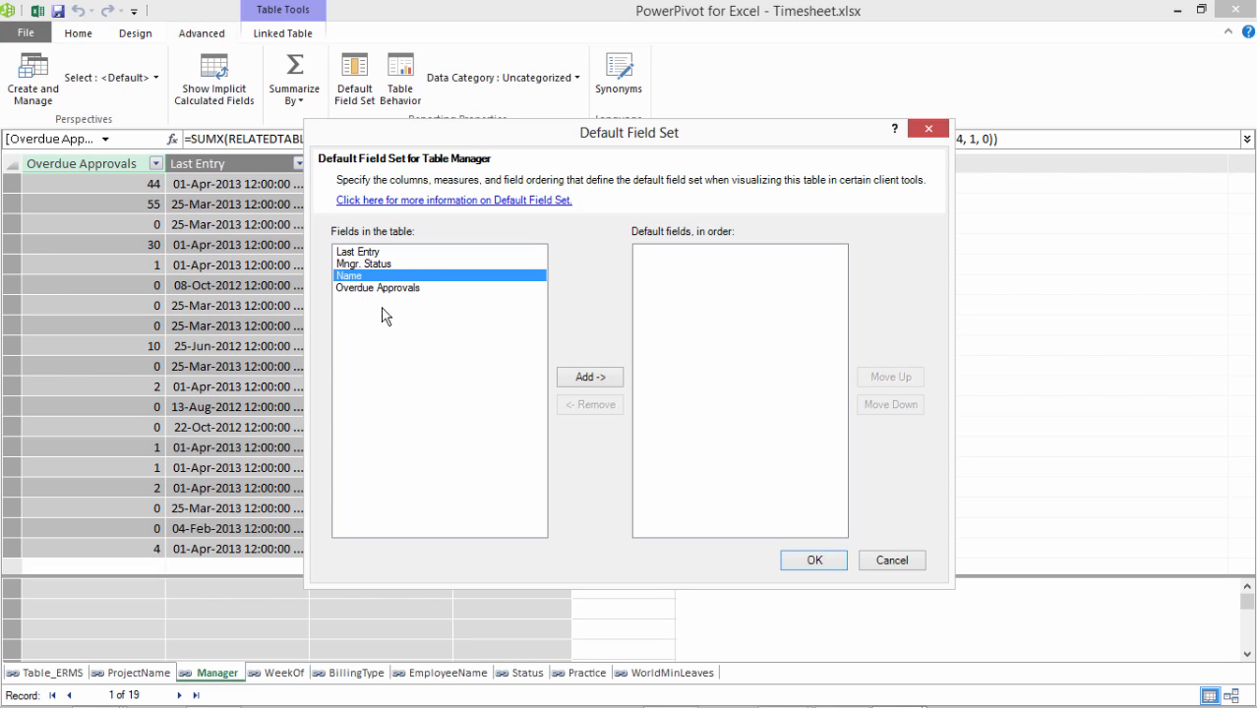
left_click(595, 376)
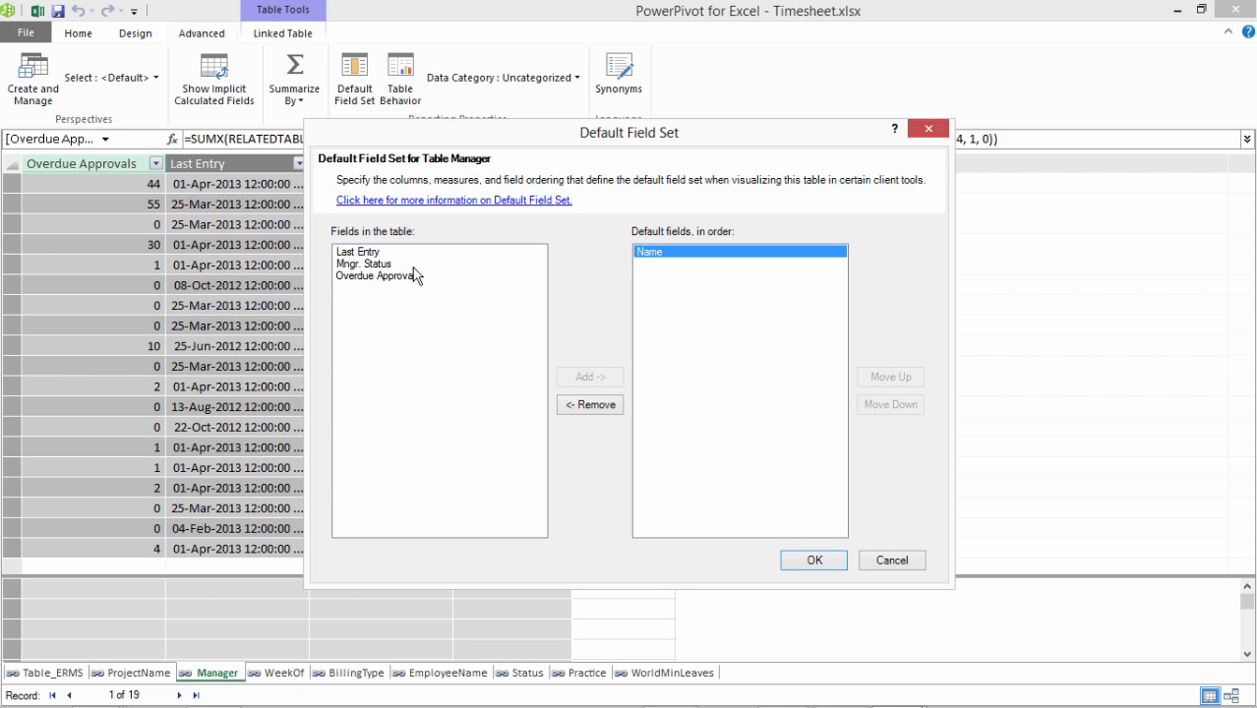
left_click(384, 266)
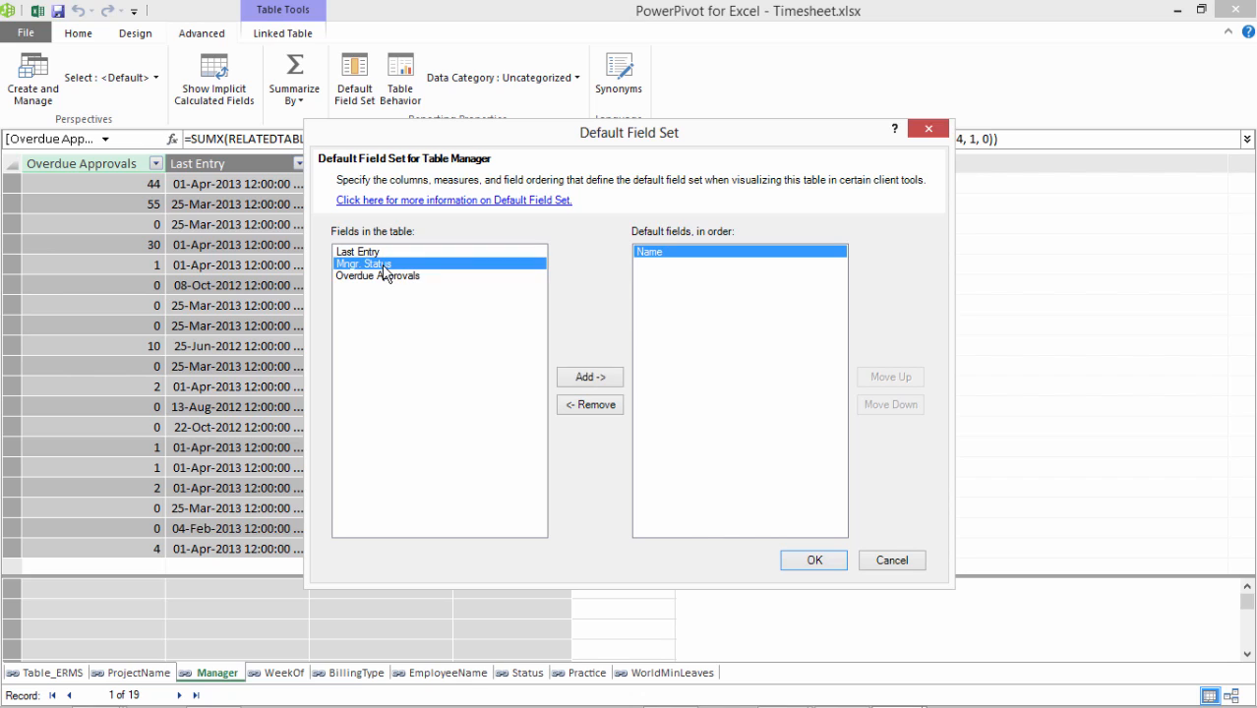
left_click(591, 380)
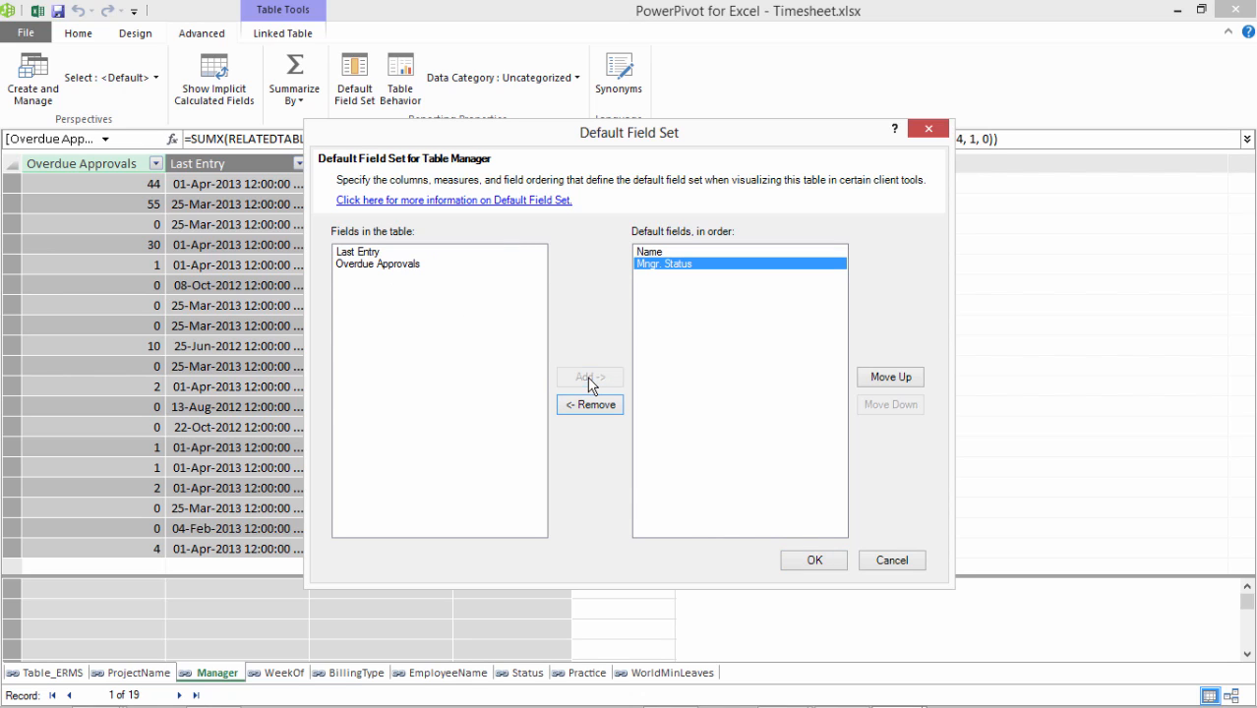
left_click(812, 567)
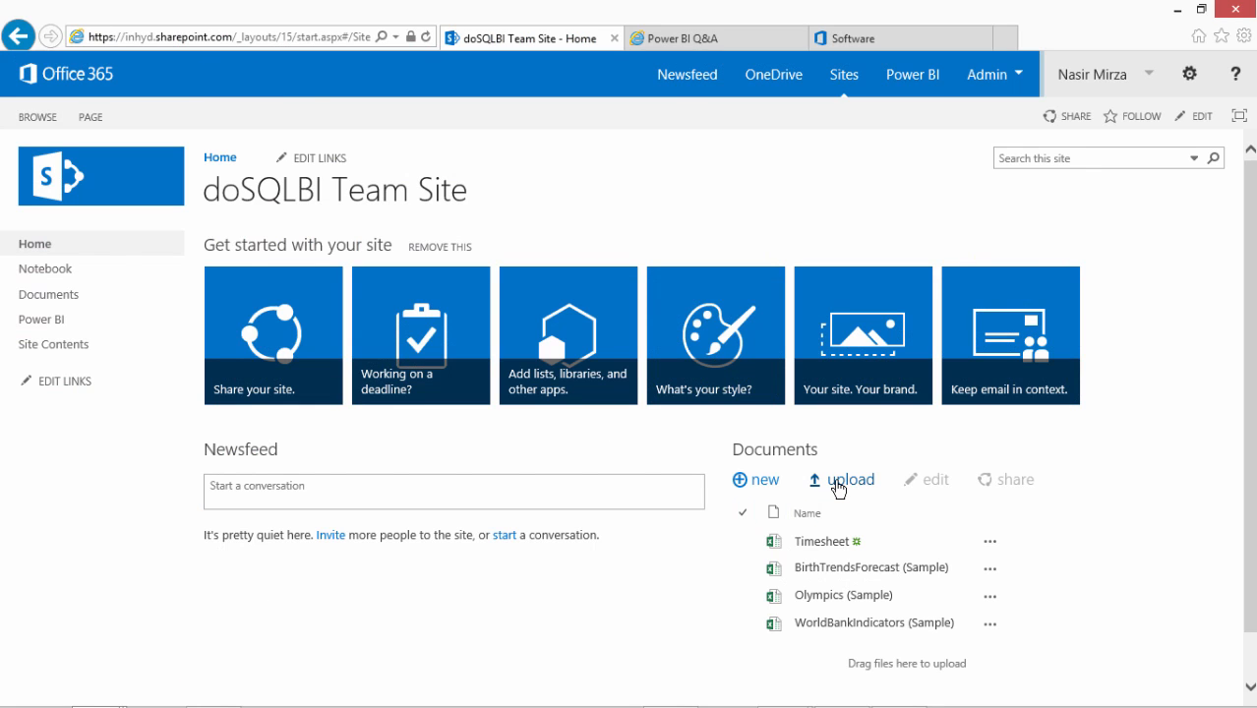
Upload the 2. Timesheet workbook to the documents of the doSQLBI Team Site in the browser, adding it as a new version to existing files.
left_click(838, 489)
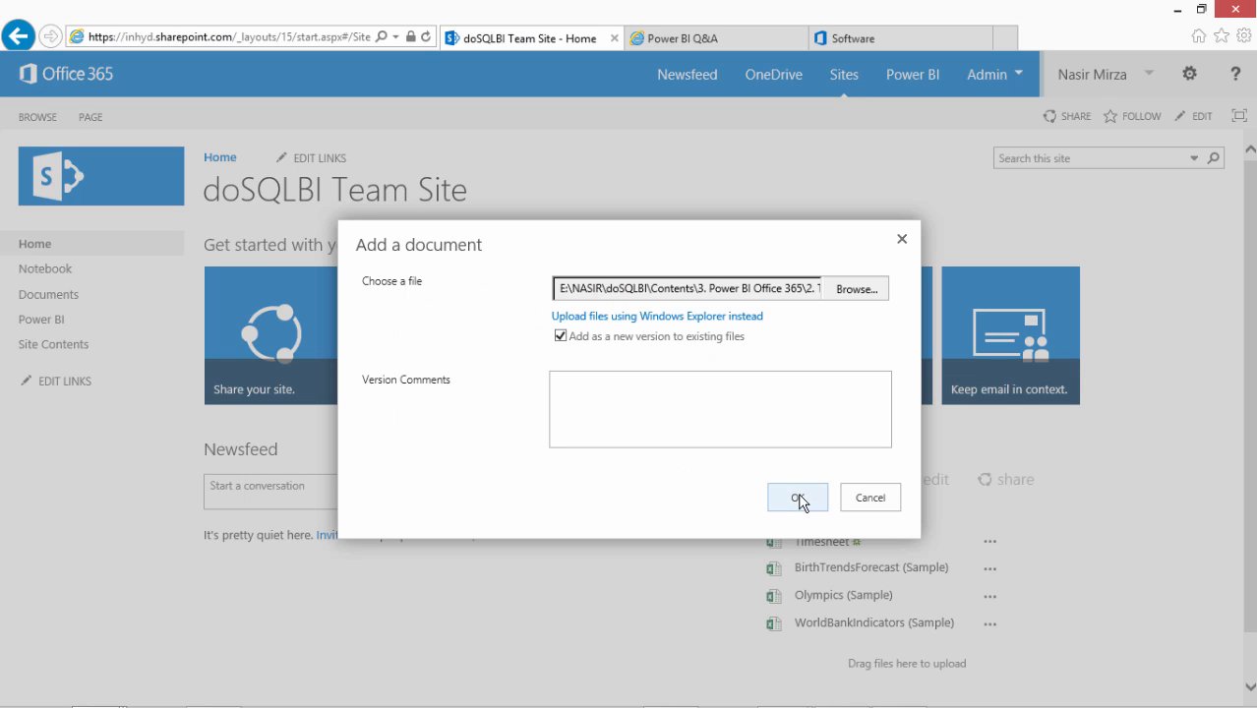
left_click(798, 498)
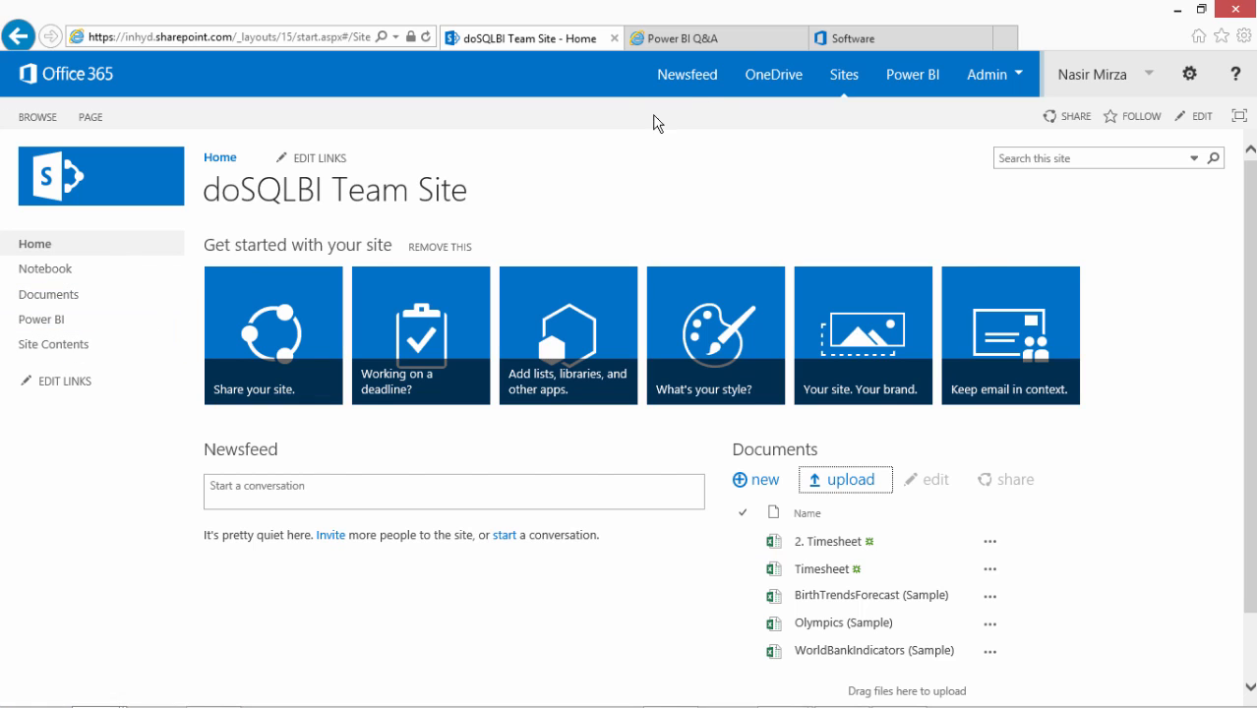
Enable the 2. Timesheet workbook on the team site's Power BI page and add it to Q&A.
left_click(913, 74)
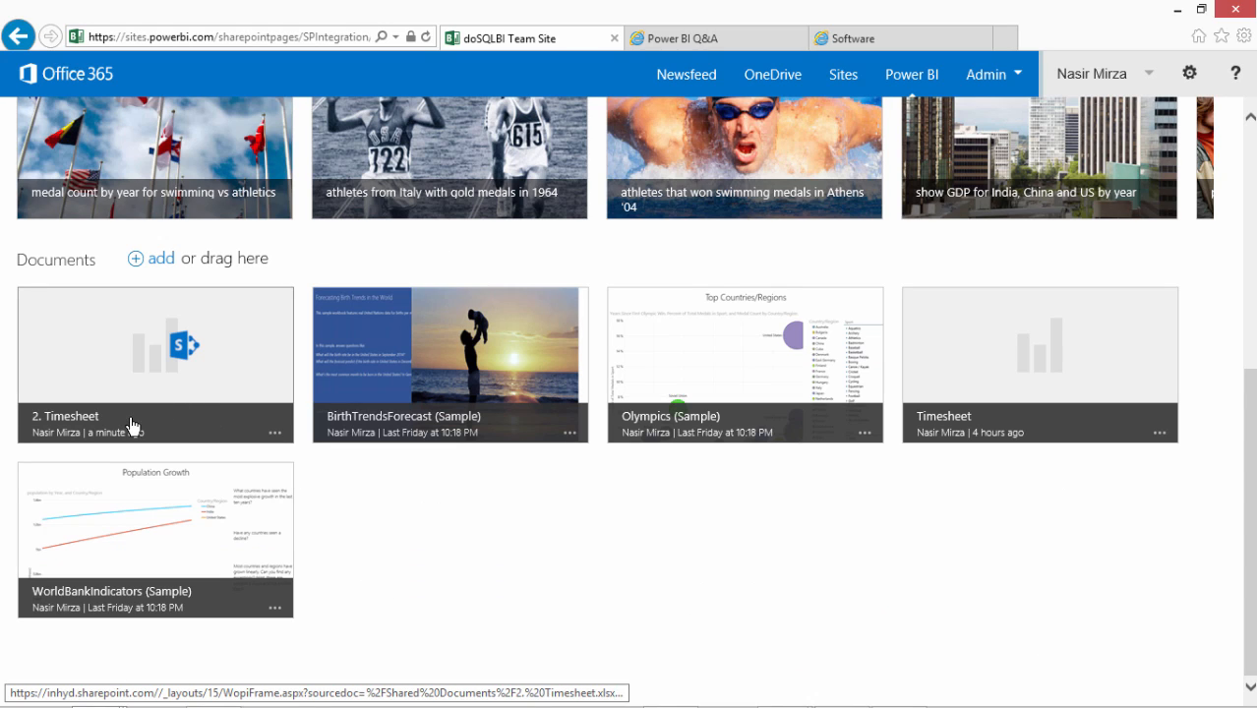
left_click(275, 437)
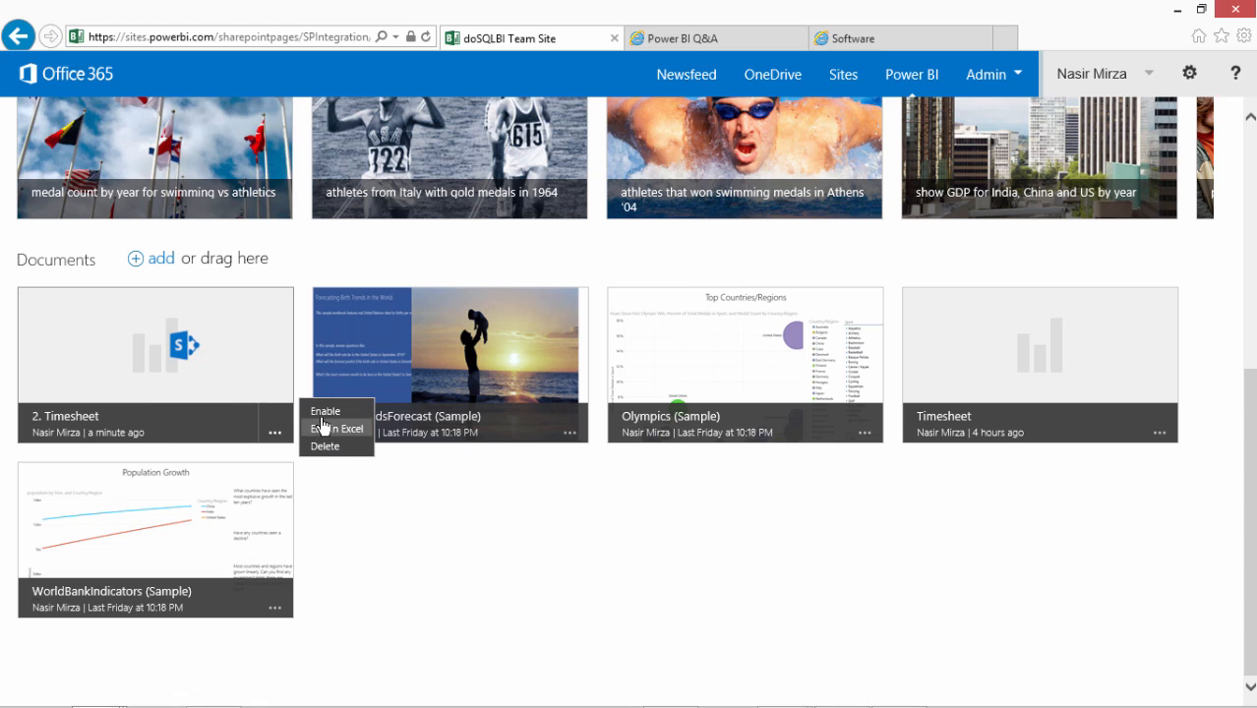
left_click(318, 417)
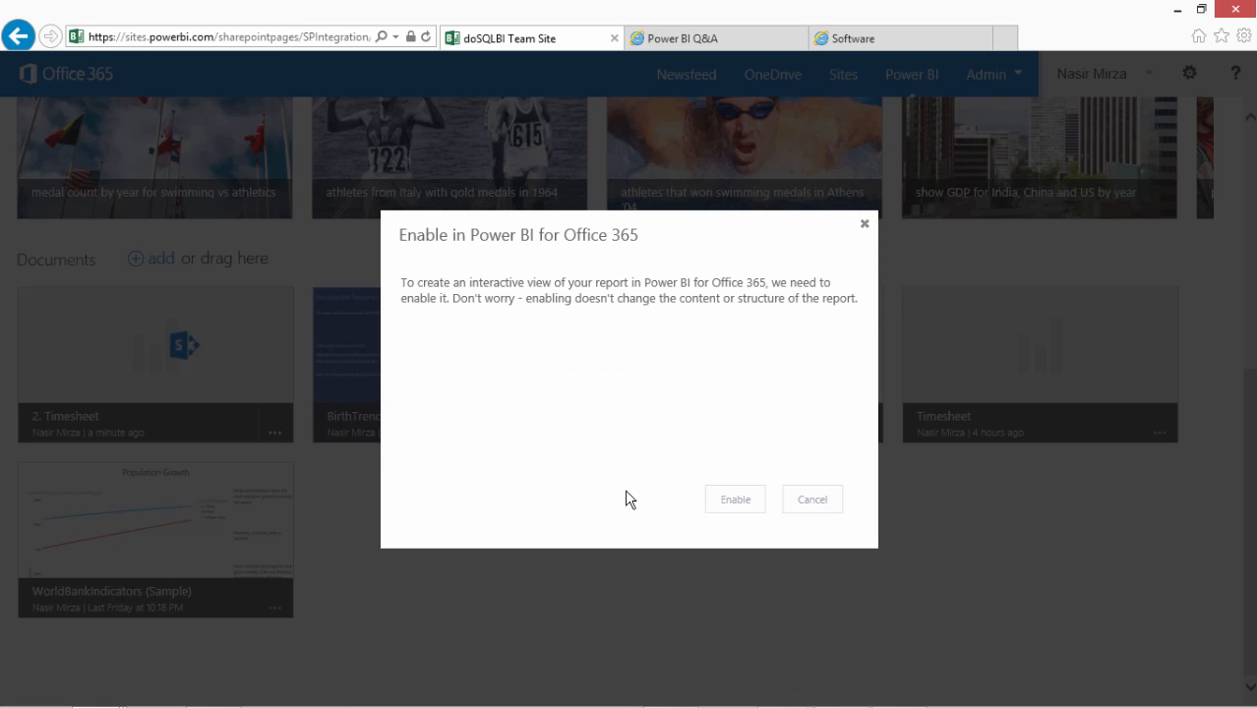
left_click(734, 500)
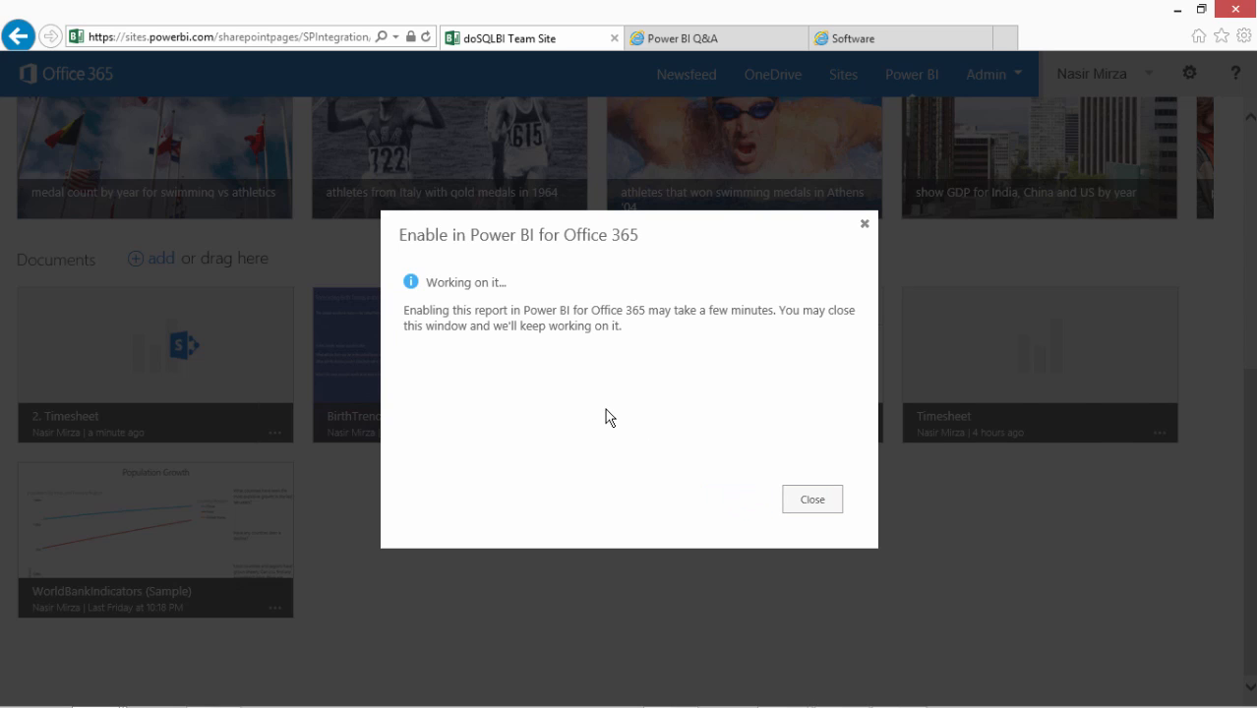
left_click(815, 502)
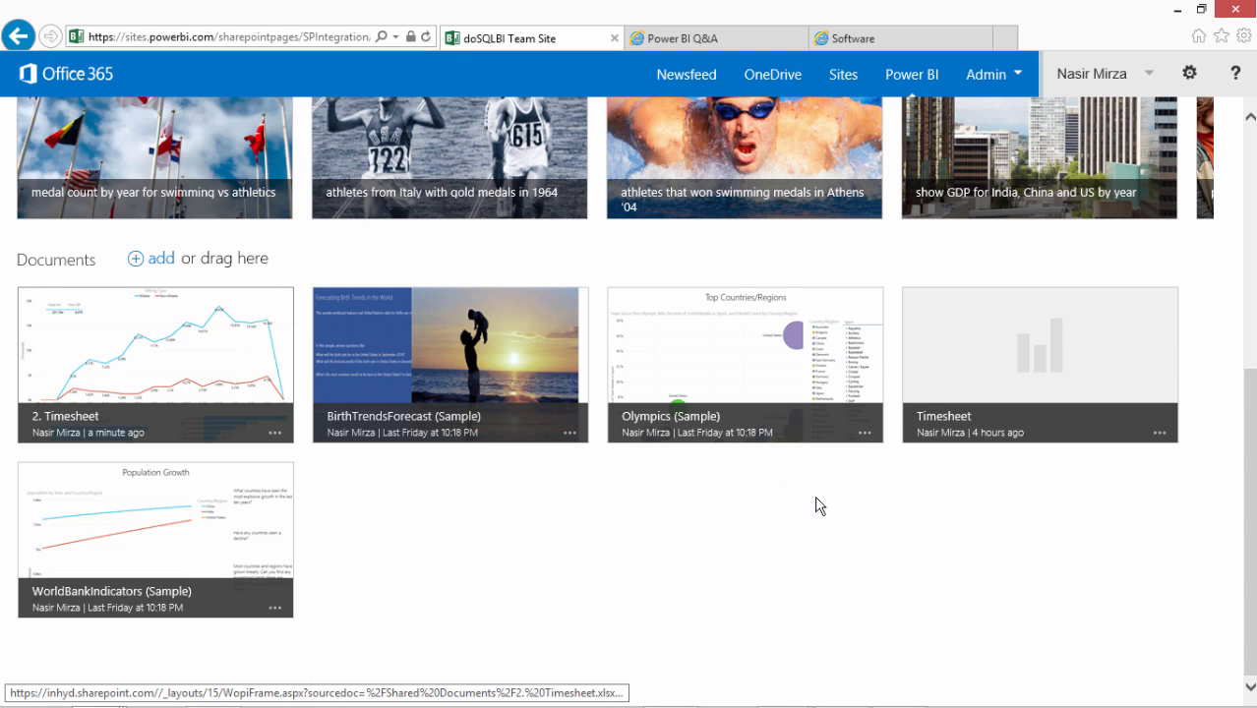
left_click(276, 433)
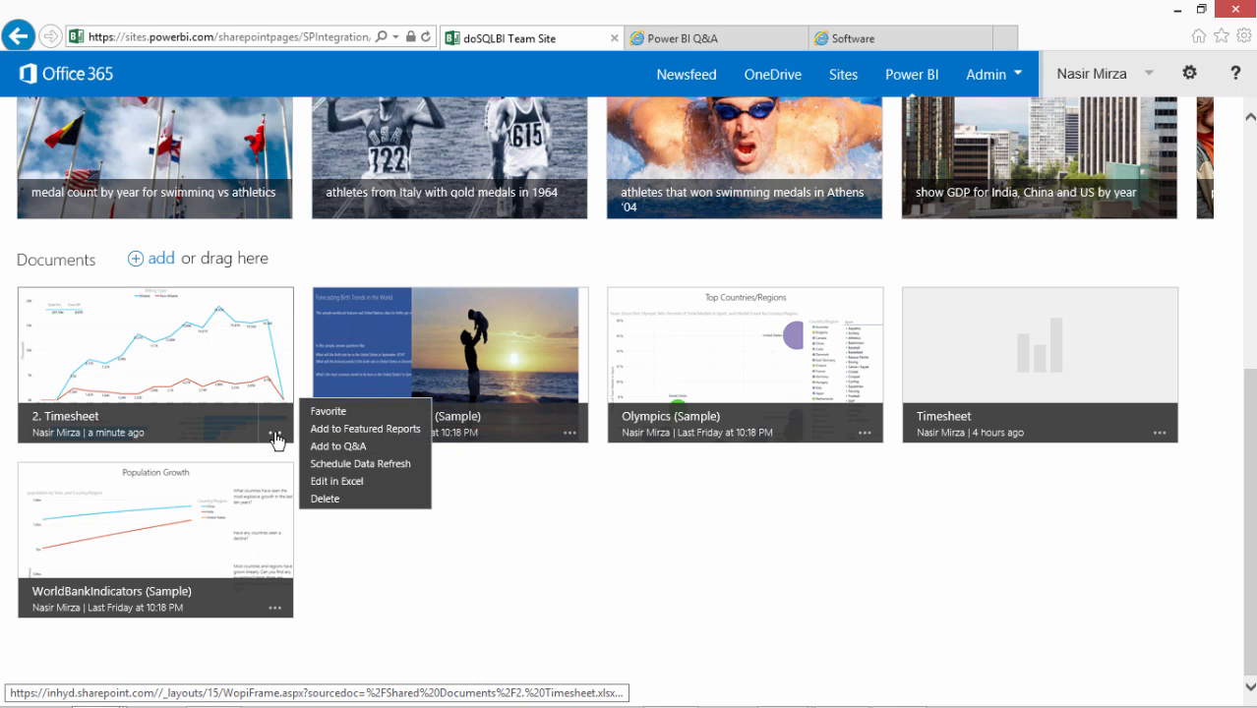
left_click(332, 447)
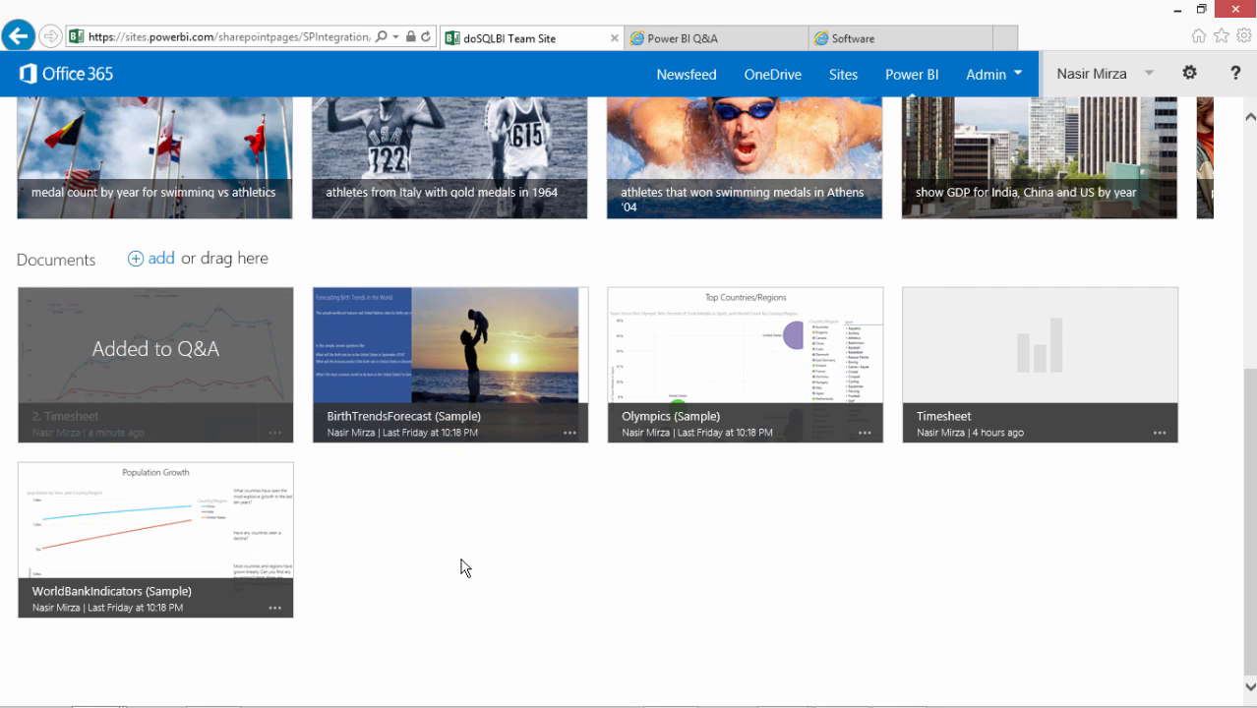
Ask Power BI Q&A the question "show employee name, billing week".
left_click_drag(1243, 500, 1247, 202)
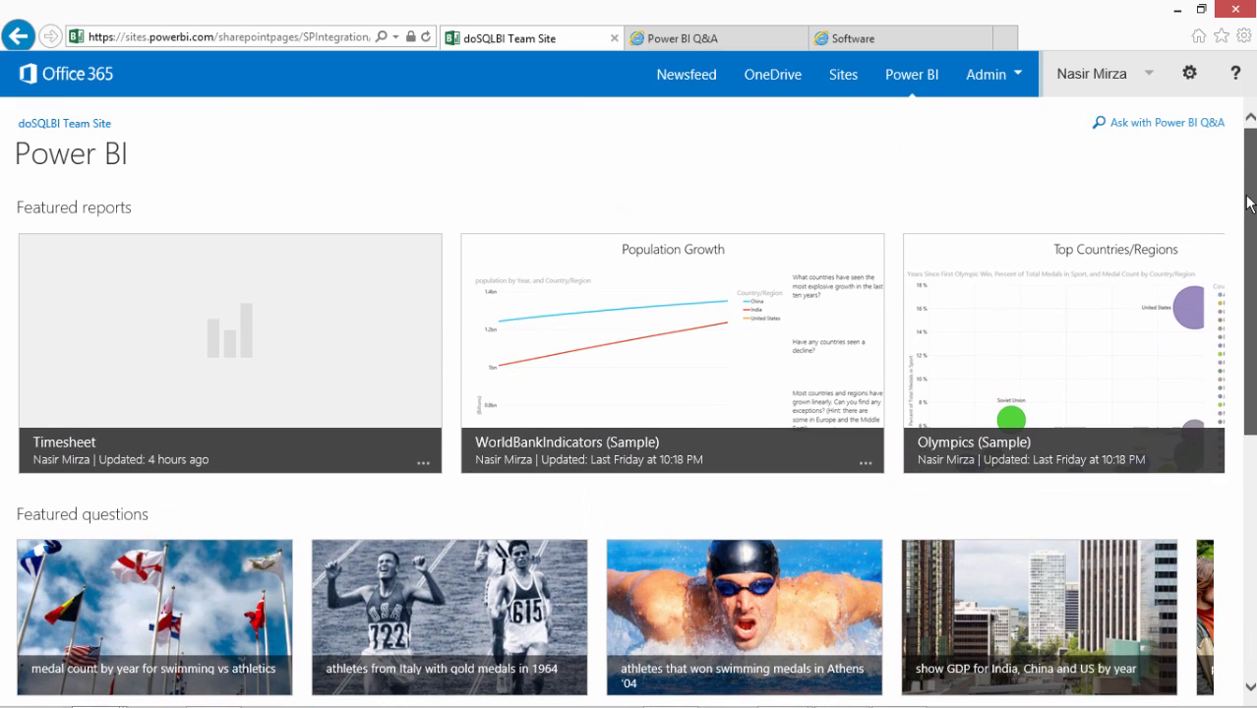
left_click(1196, 126)
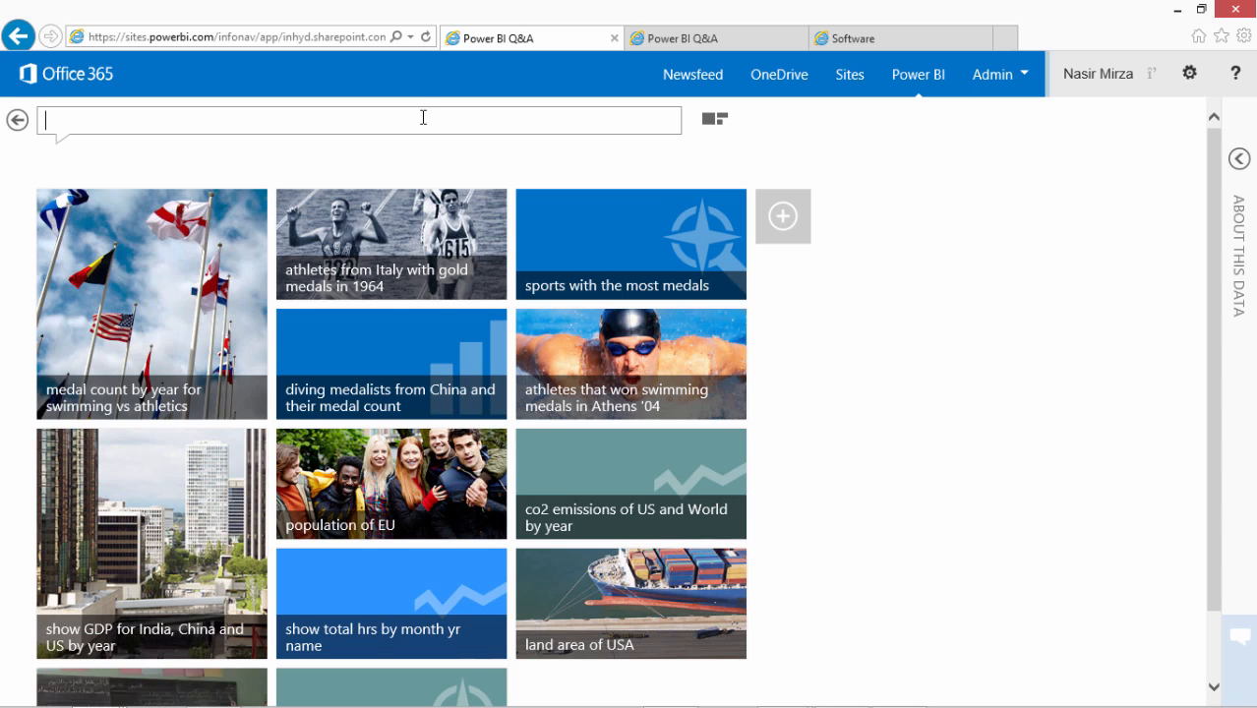
type("show employee name")
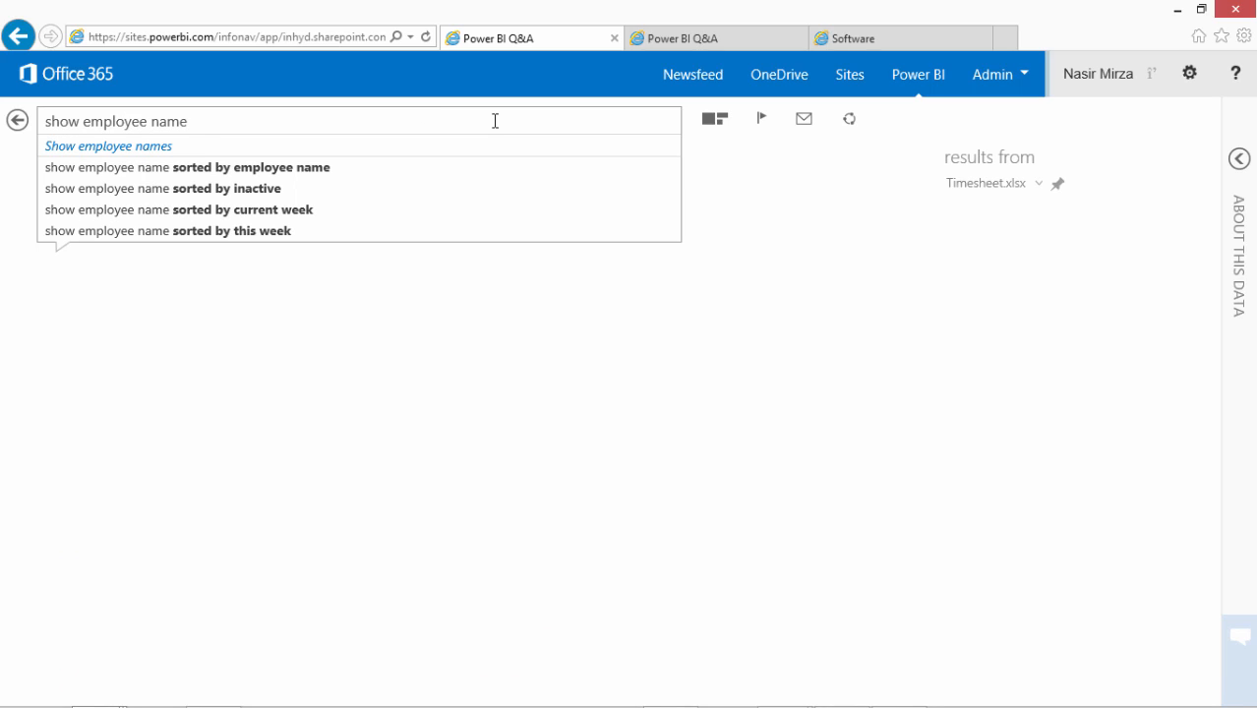
type(", billing week")
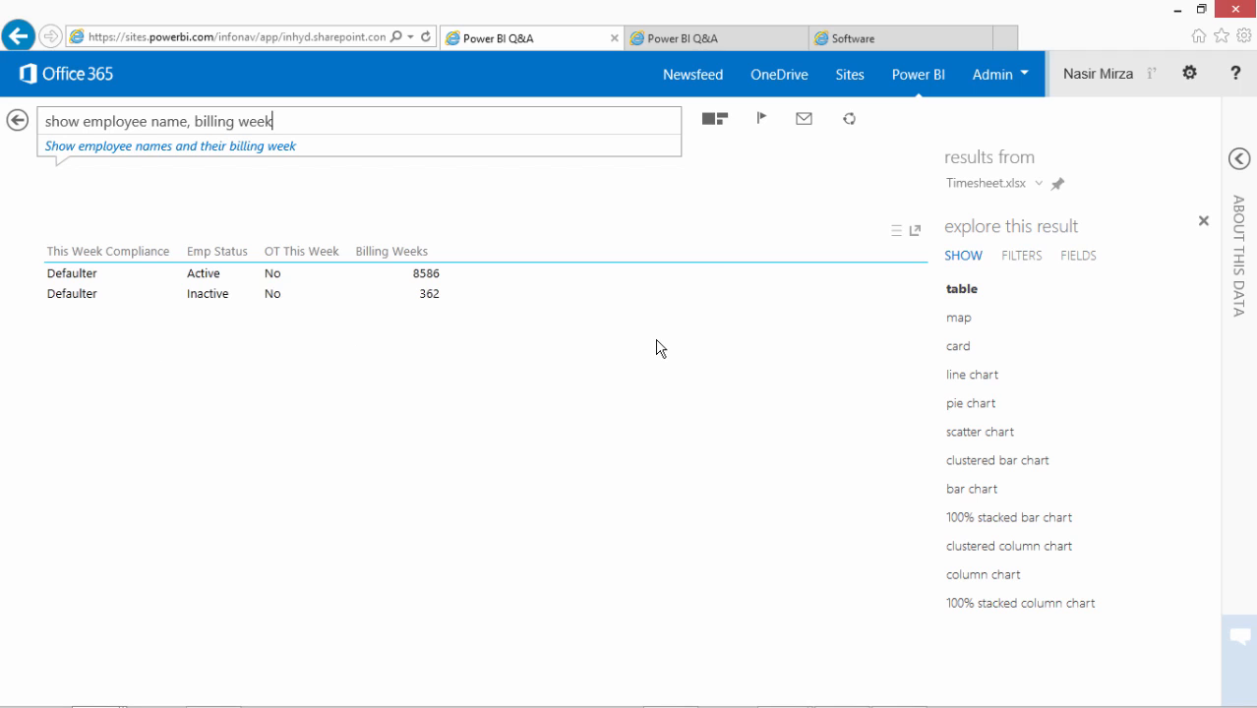
Show the question's results from 2. Timesheet.xlsx as a table, and switch the source back to Timesheet.xlsx for comparison.
left_click(988, 187)
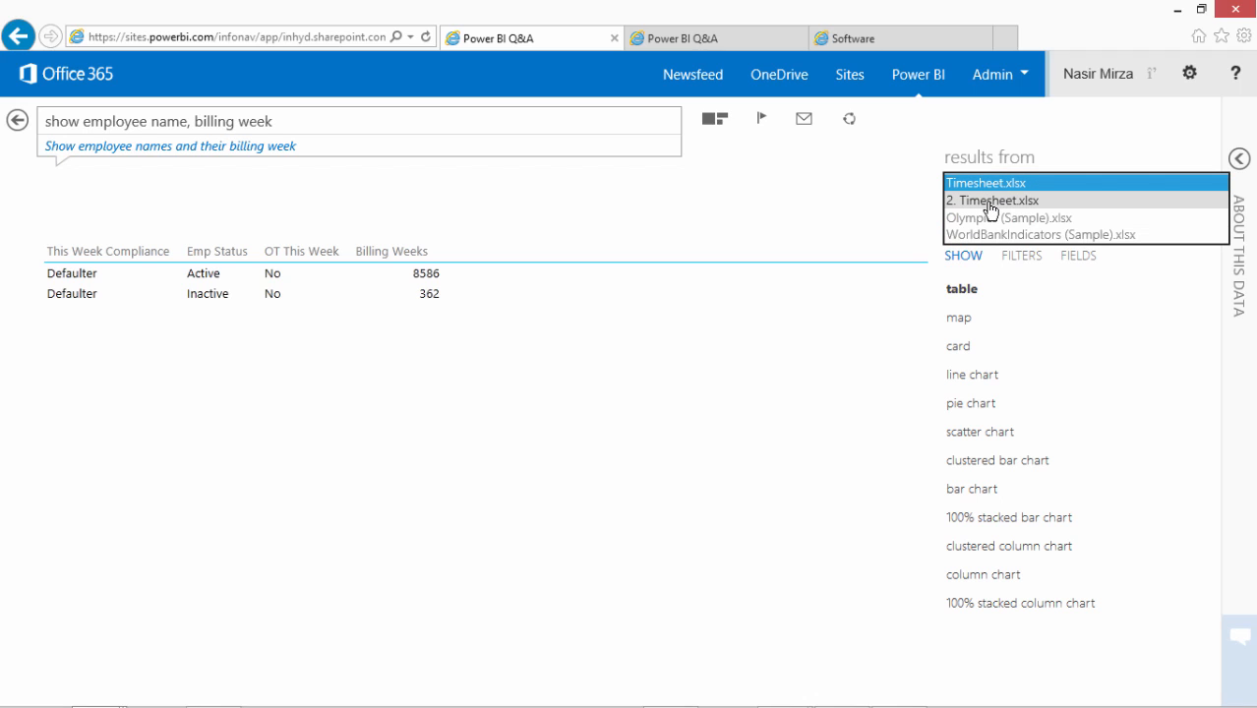
left_click(989, 202)
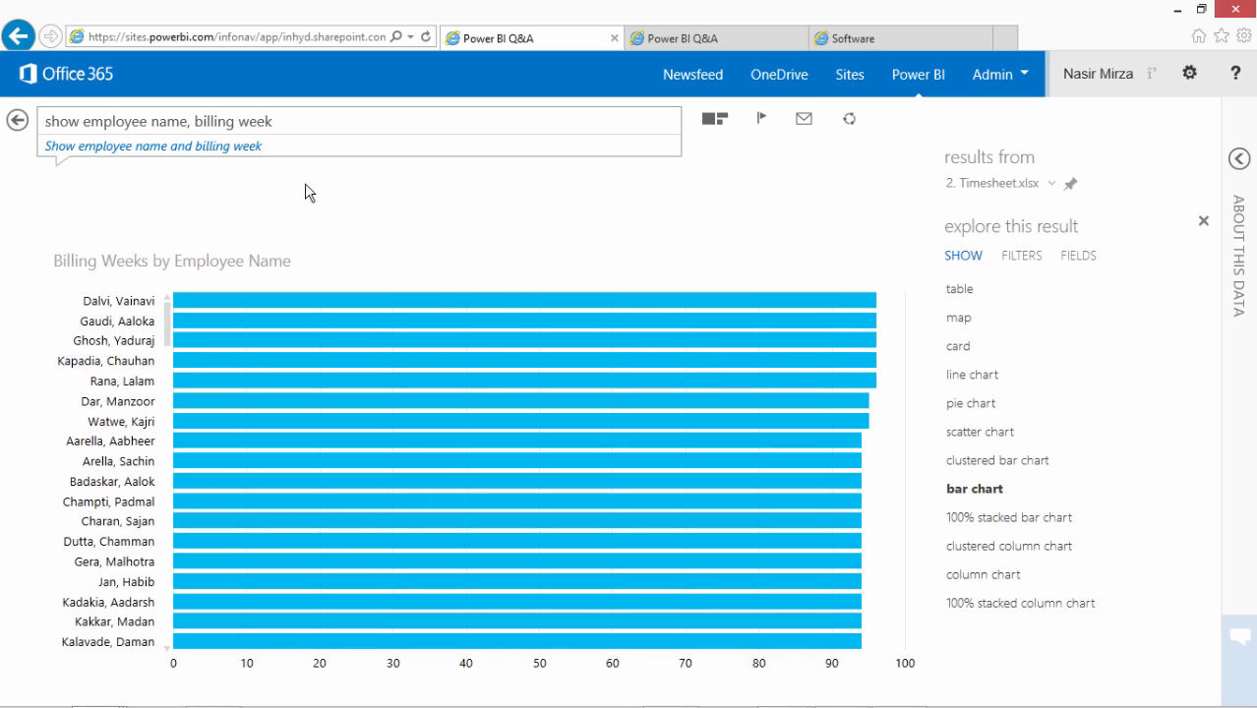
left_click(960, 291)
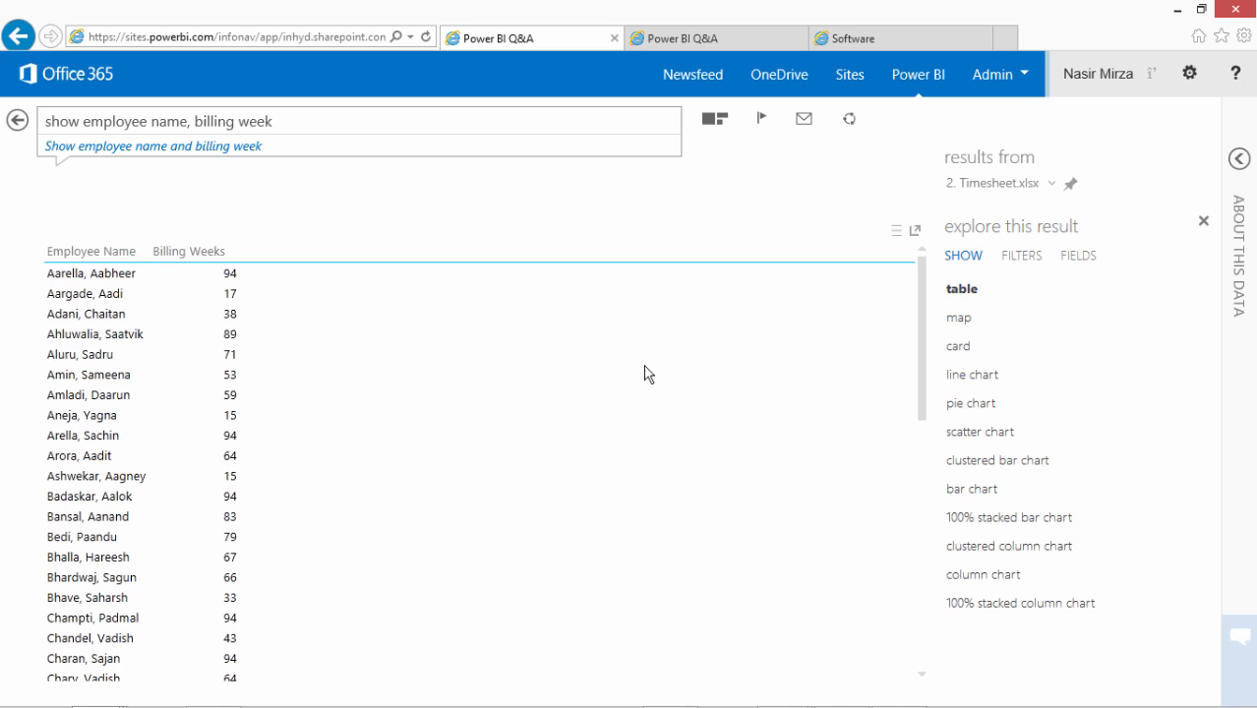
left_click(1001, 187)
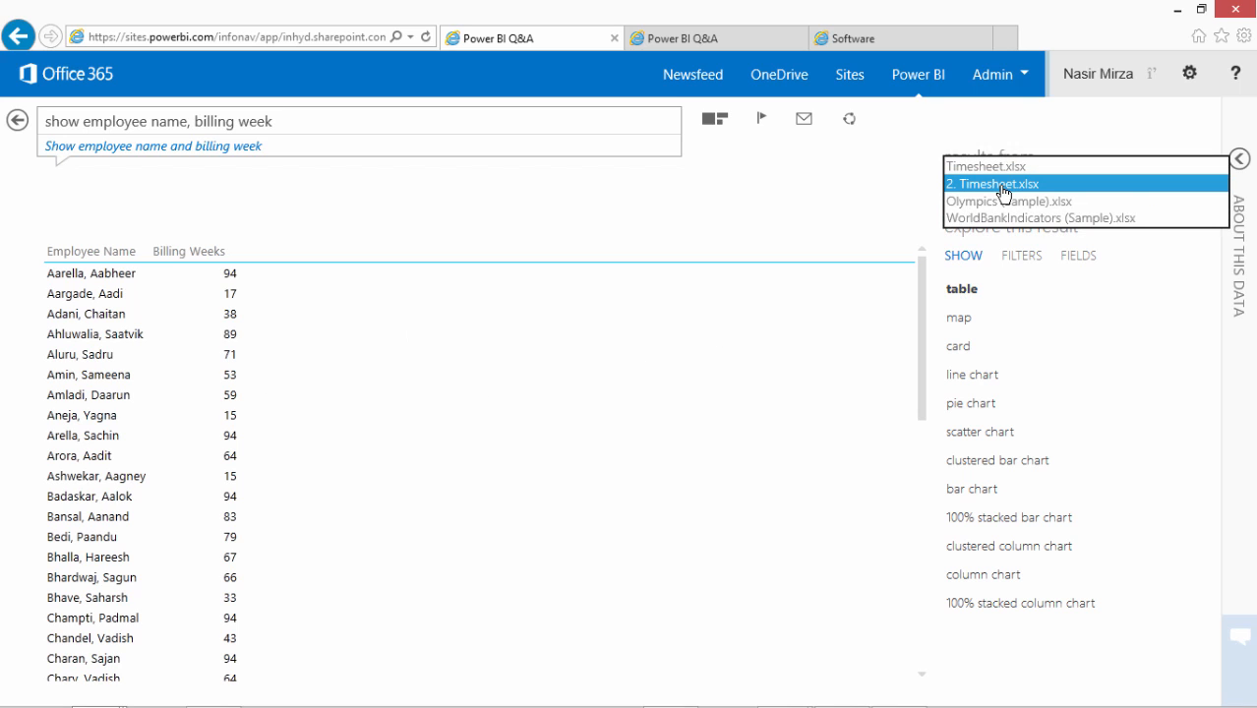
left_click(994, 185)
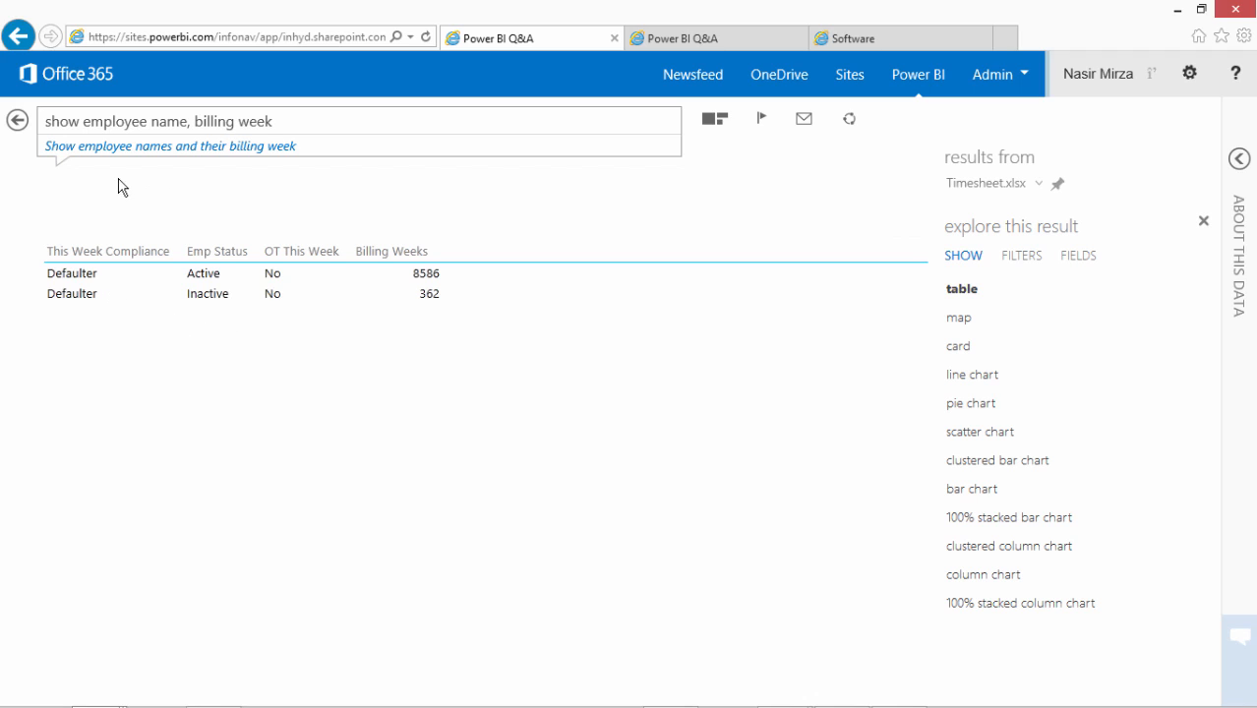
Switch the results source to 2. Timesheet.xlsx, and ask Q&A the new question "show employee name, timeoff group".
left_click(985, 186)
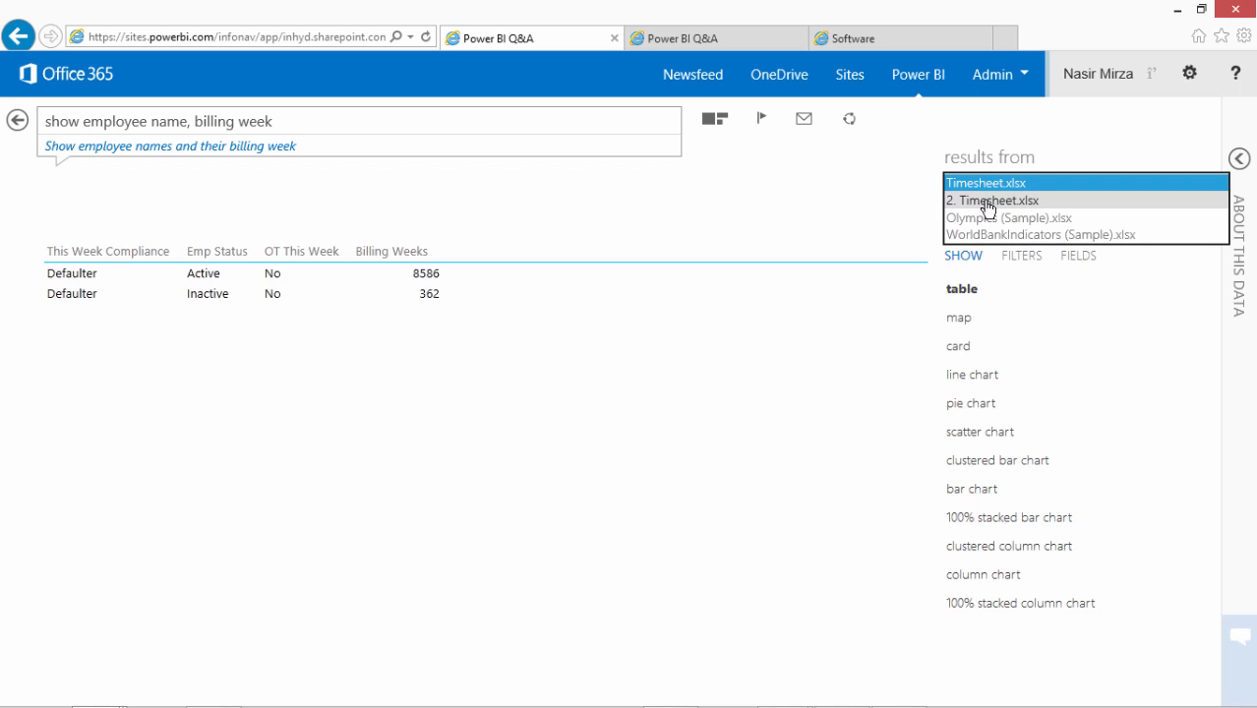
left_click(988, 199)
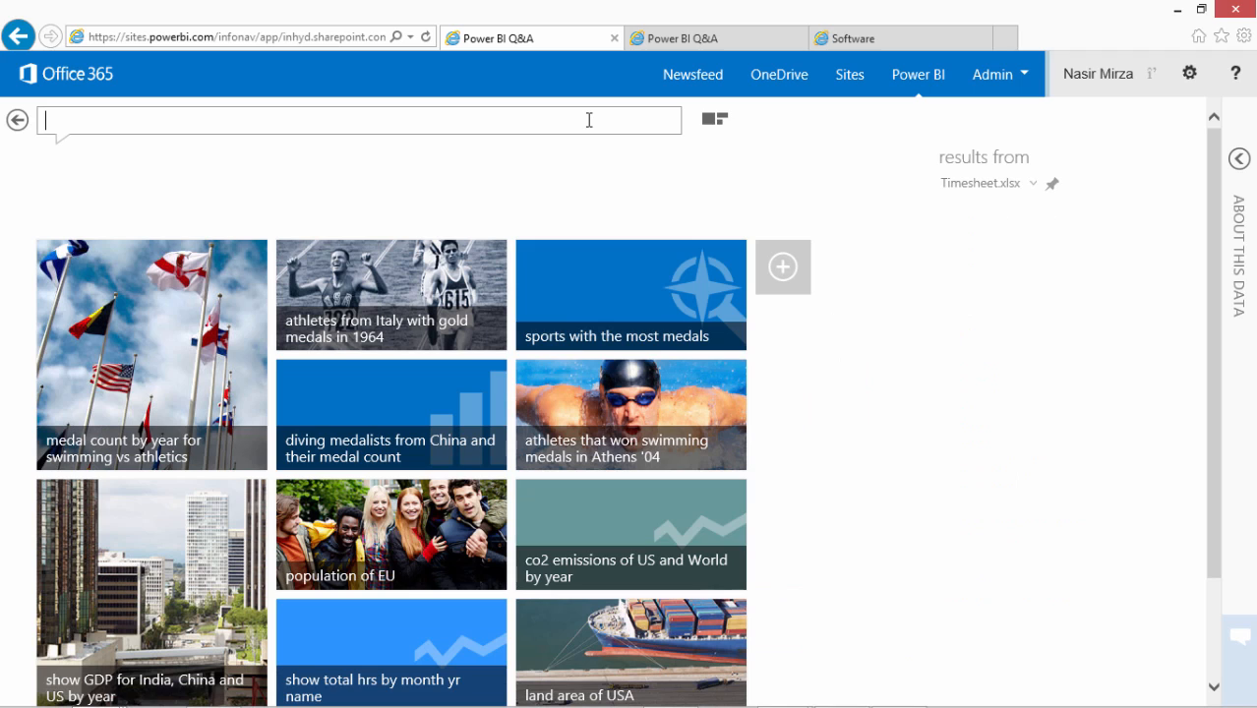
type("show employee nam")
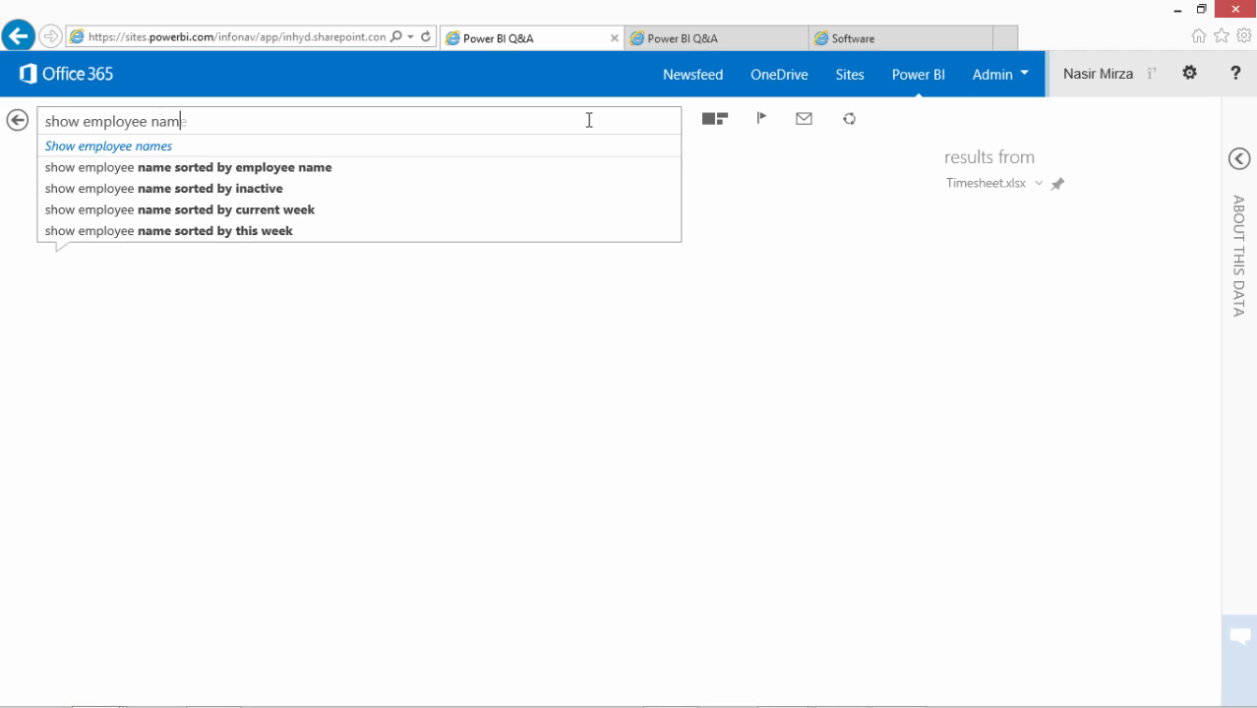
type("e, ")
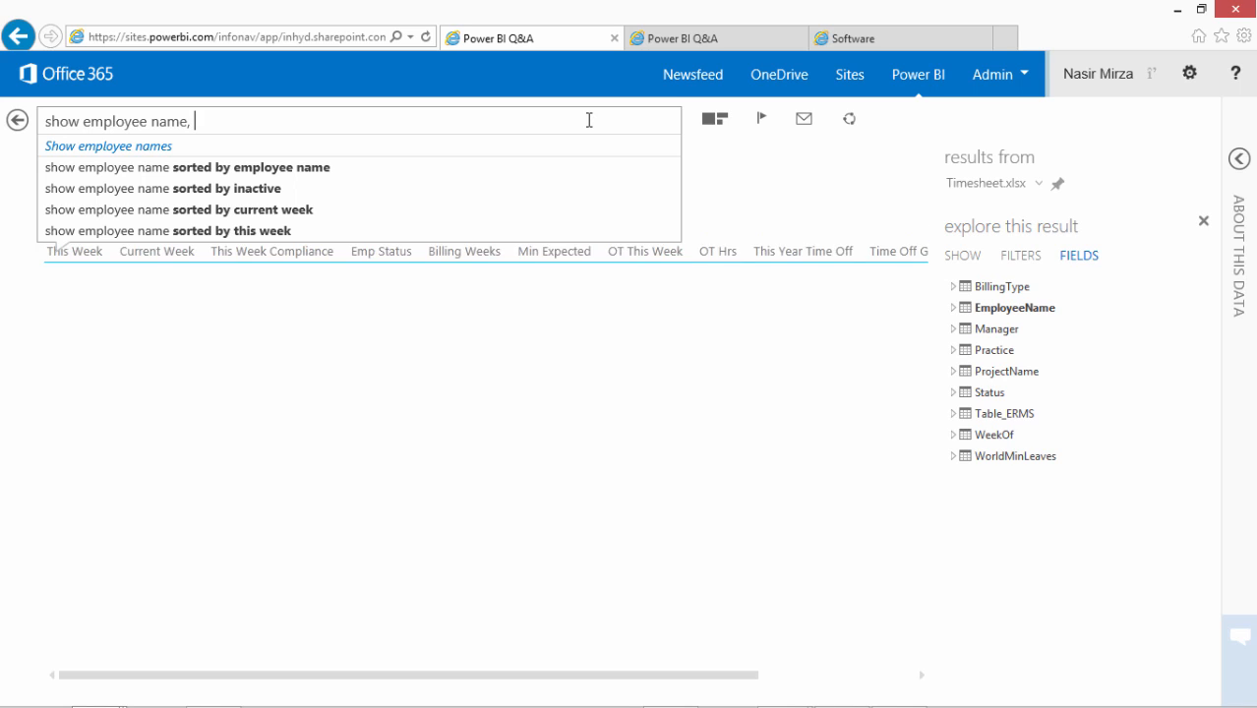
type("timeoff grou")
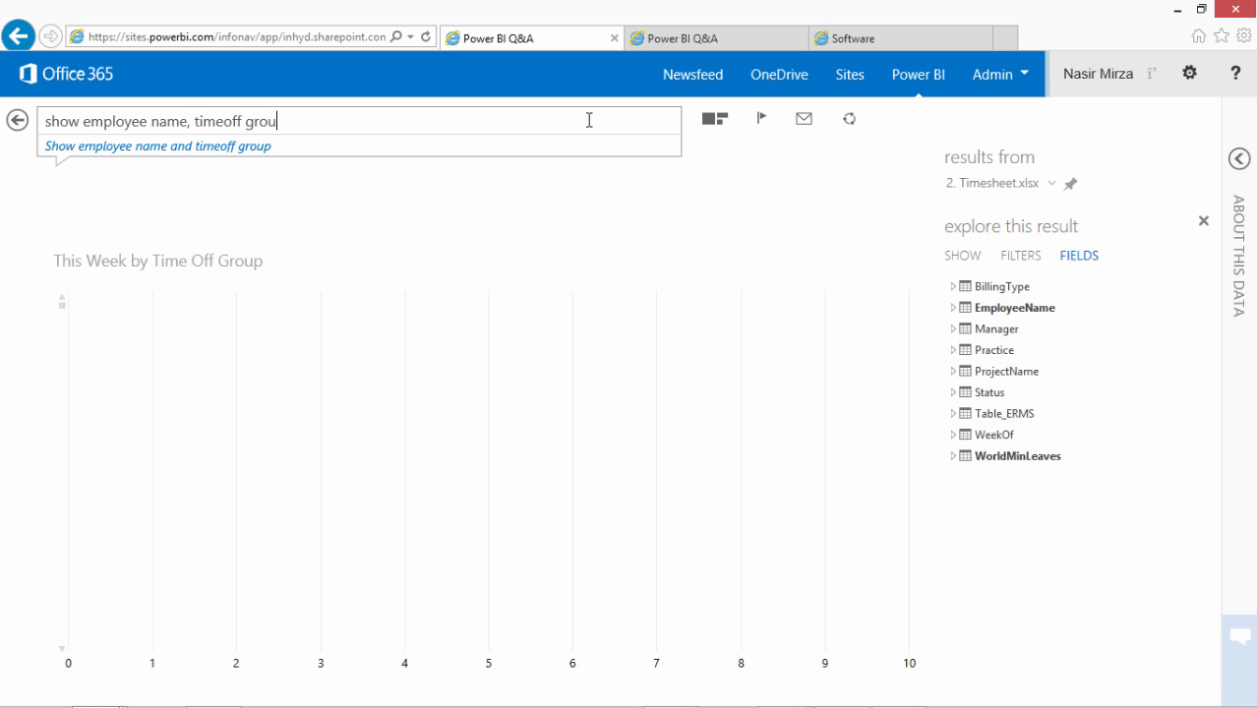
type("p")
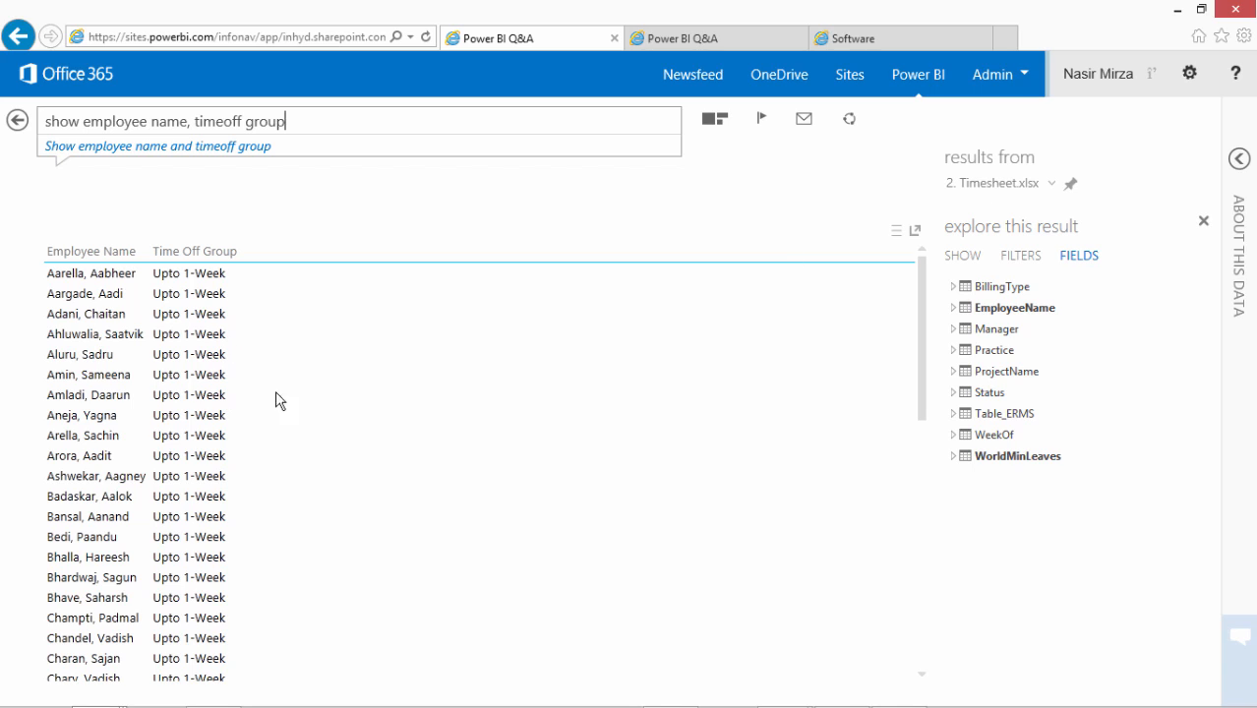
Show the time-off group question's results from Timesheet.xlsx to compare them with those of 2. Timesheet.xlsx.
left_click(978, 184)
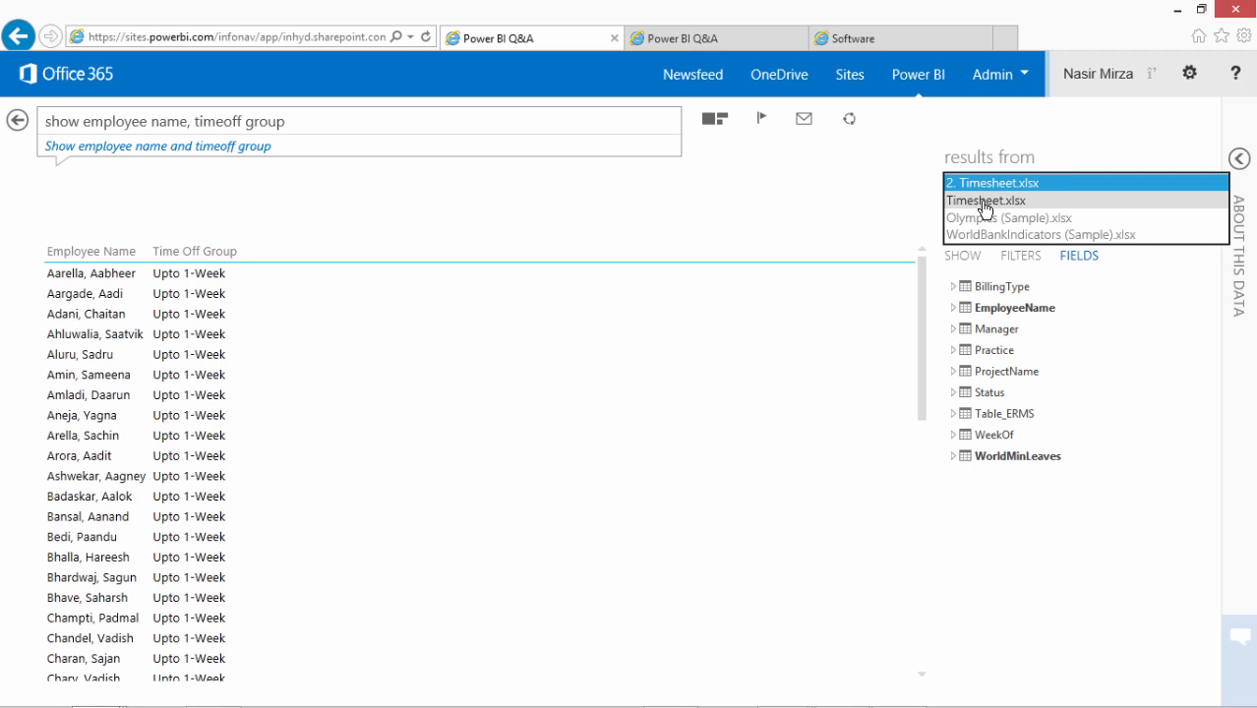
left_click(985, 202)
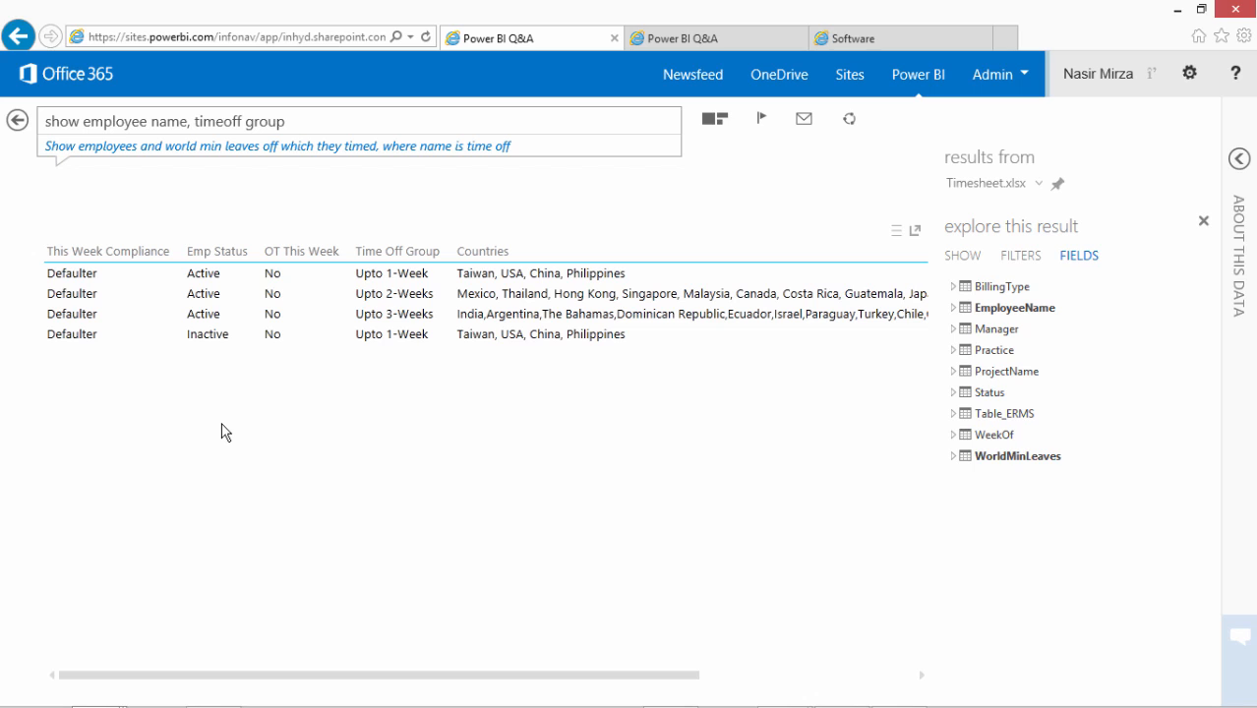
key("alt+Tab")
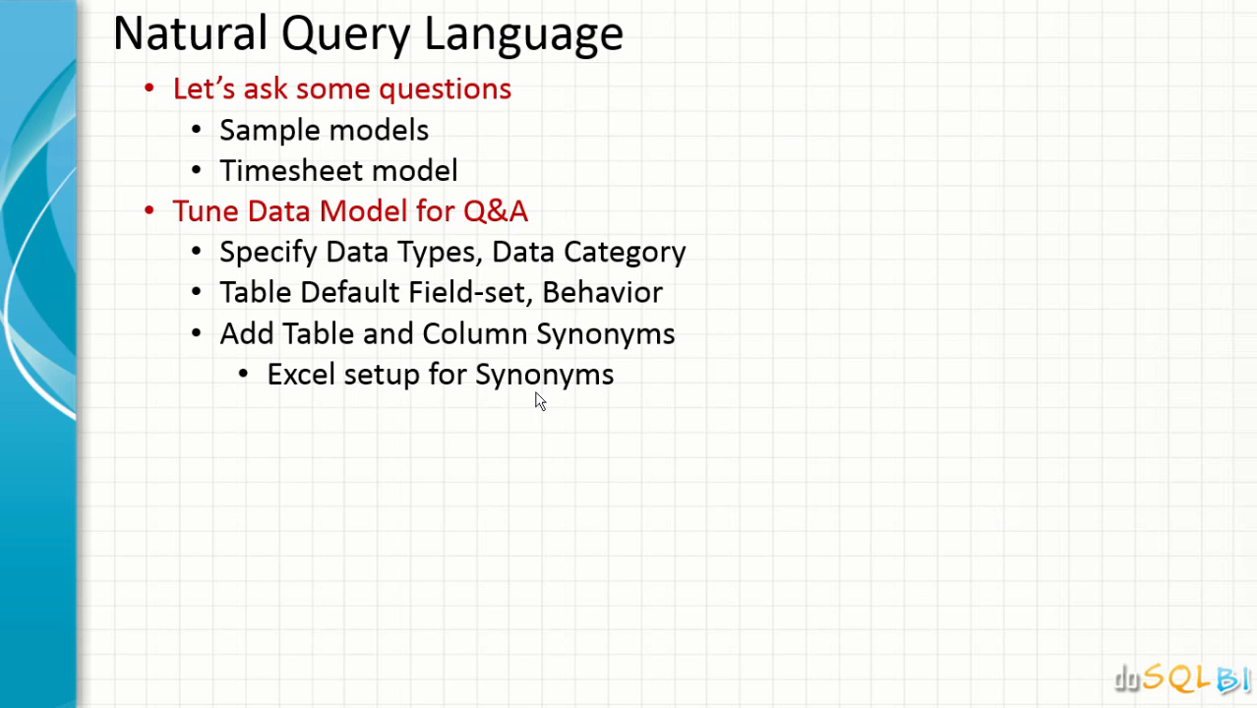
left_click(675, 494)
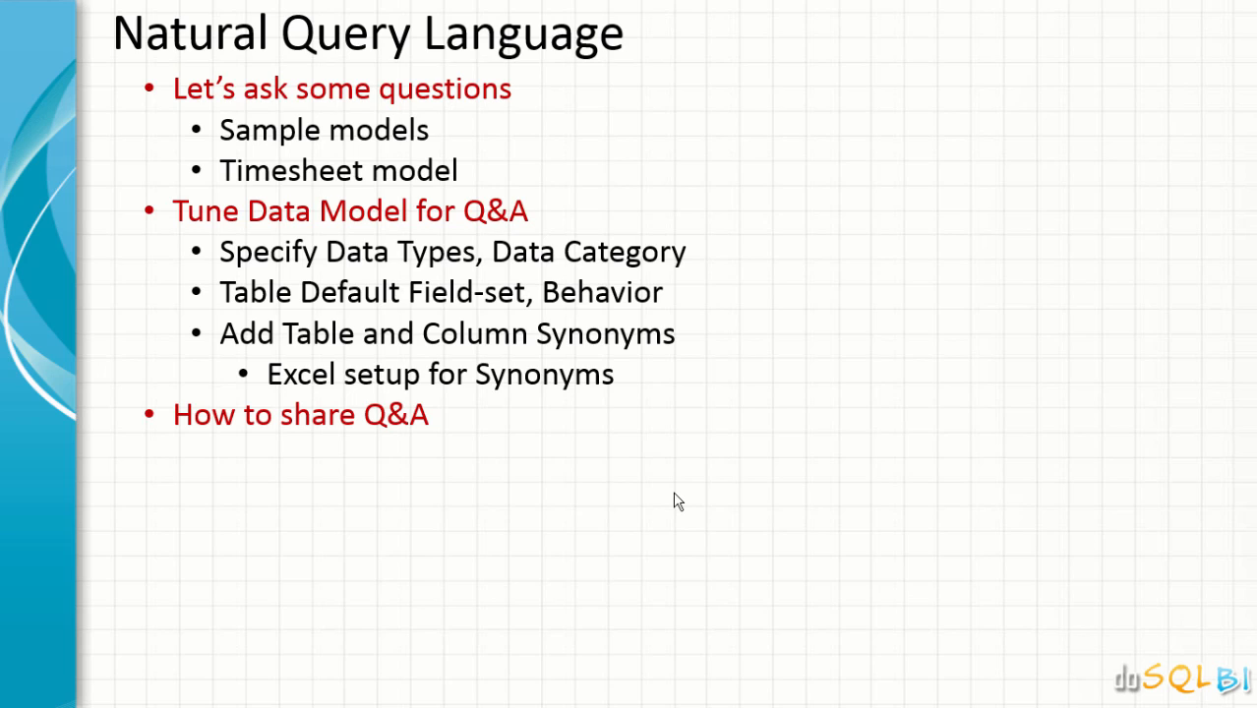
left_click(675, 502)
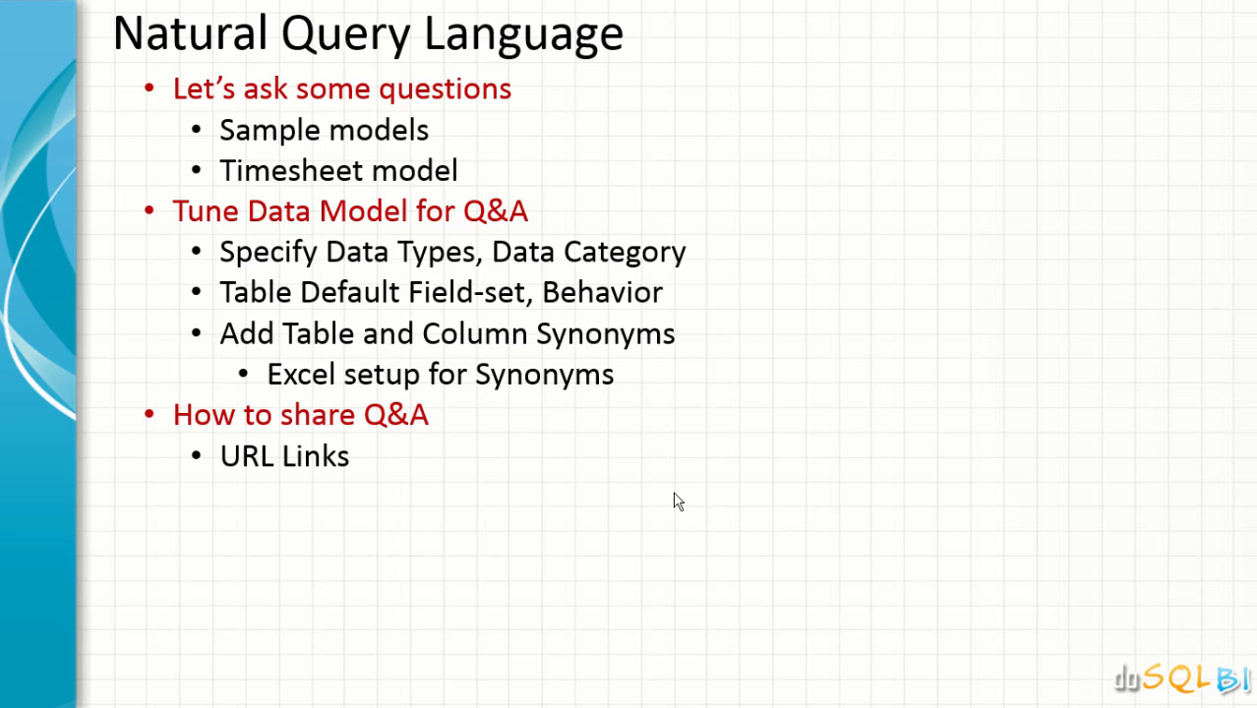
left_click(675, 494)
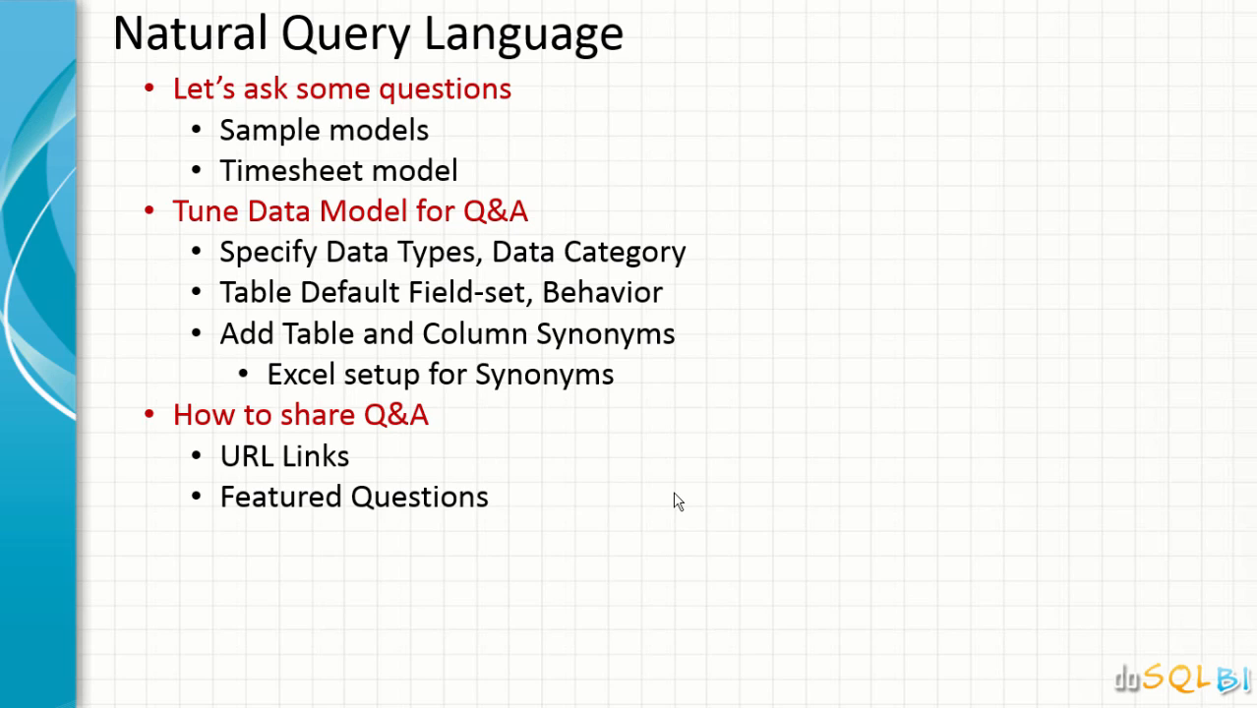
Return to Power BI Q&A in Internet Explorer and replace the question with "show medal count by country".
key("alt+Tab")
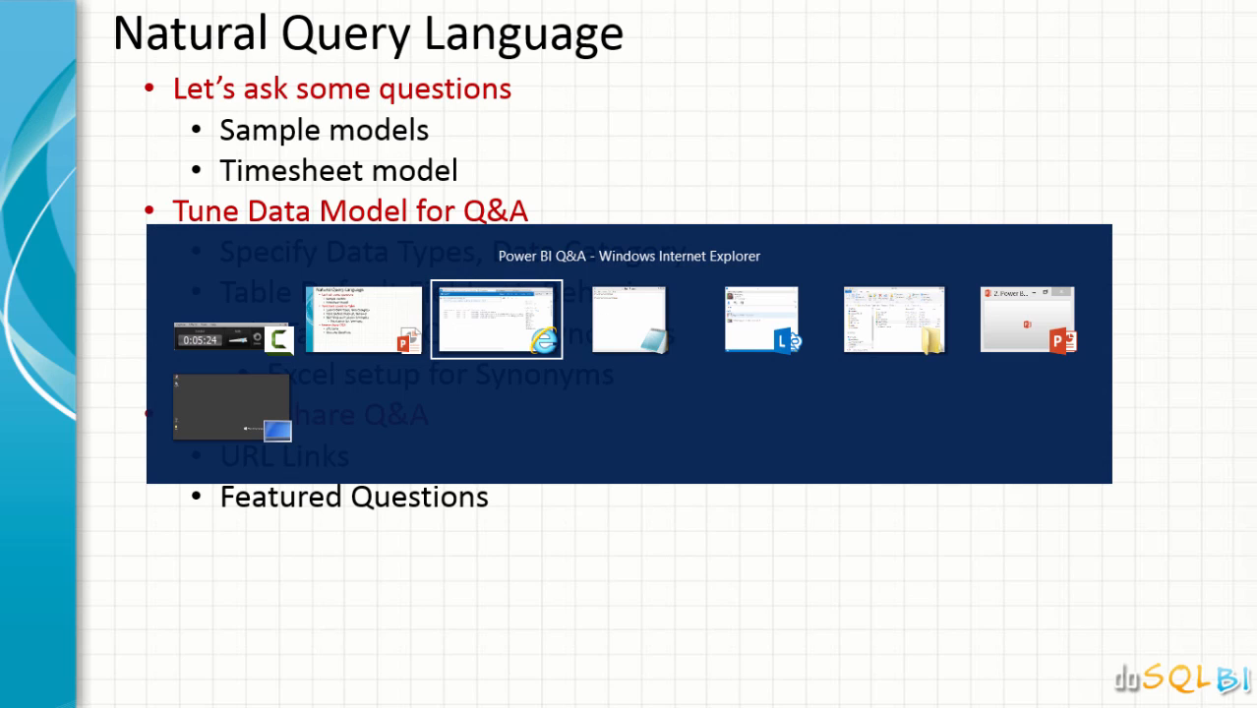
left_click(295, 121)
left_click_drag(295, 121, 45, 121)
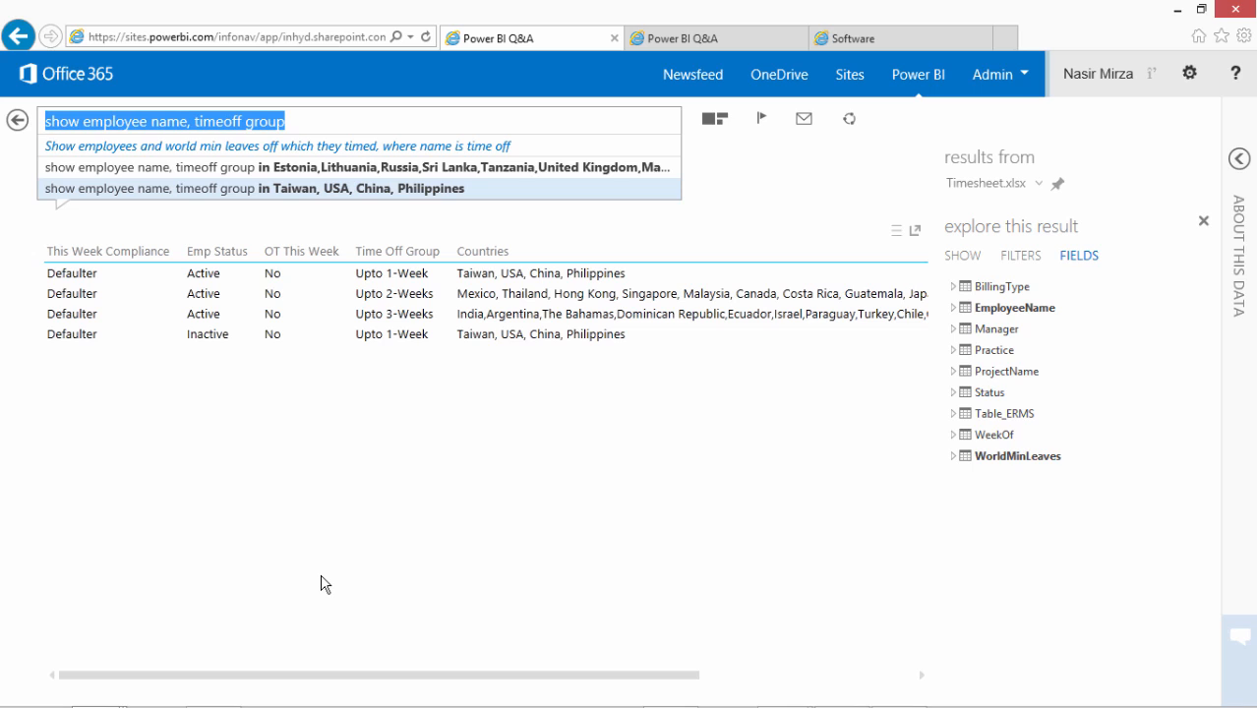
type("show me")
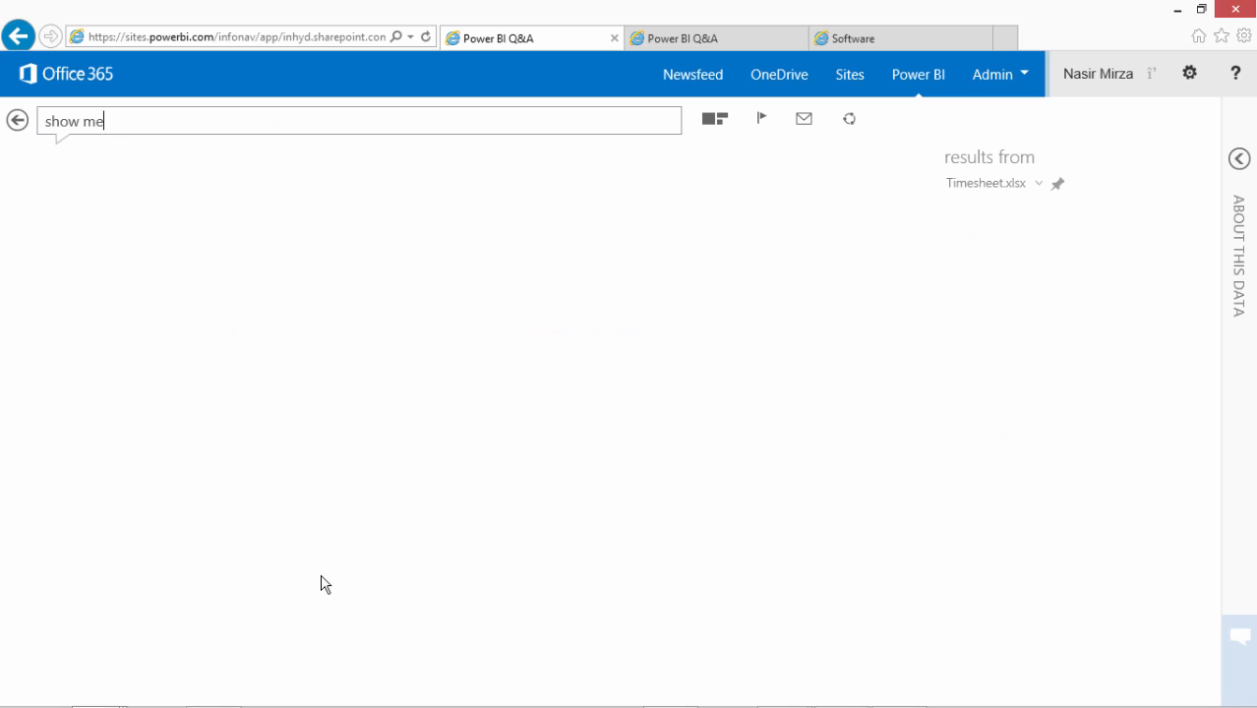
type("dal count ")
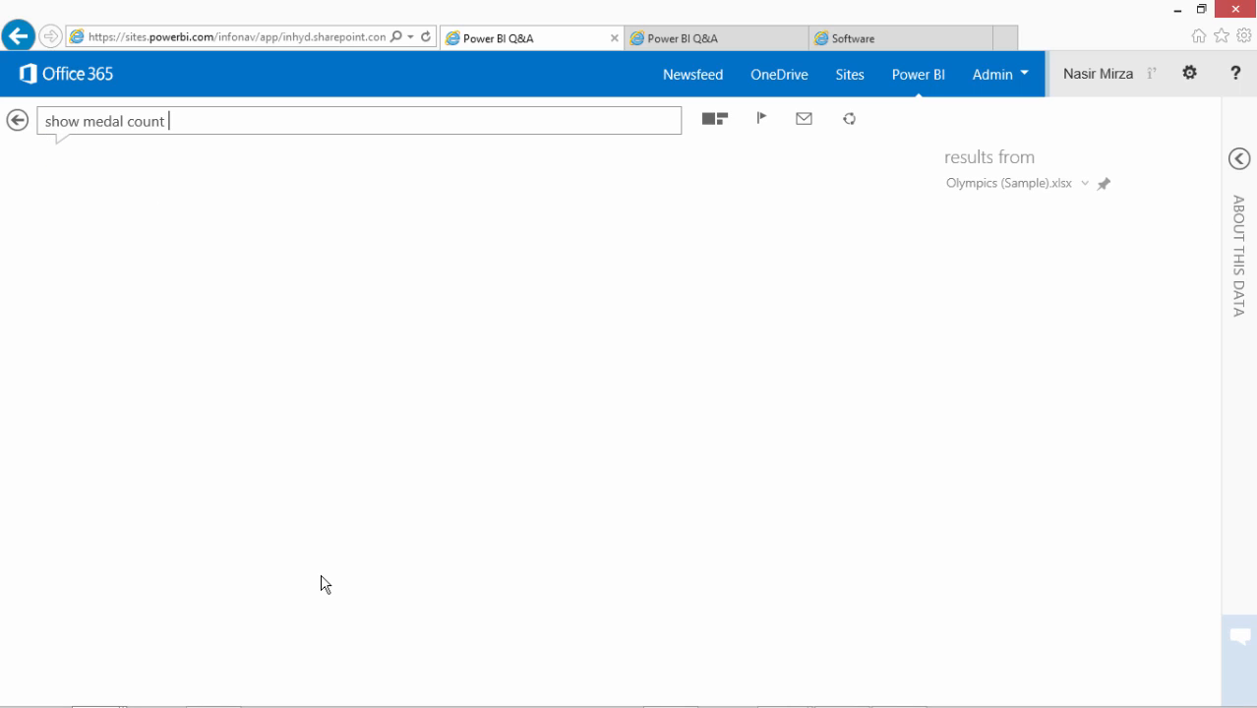
type("by country")
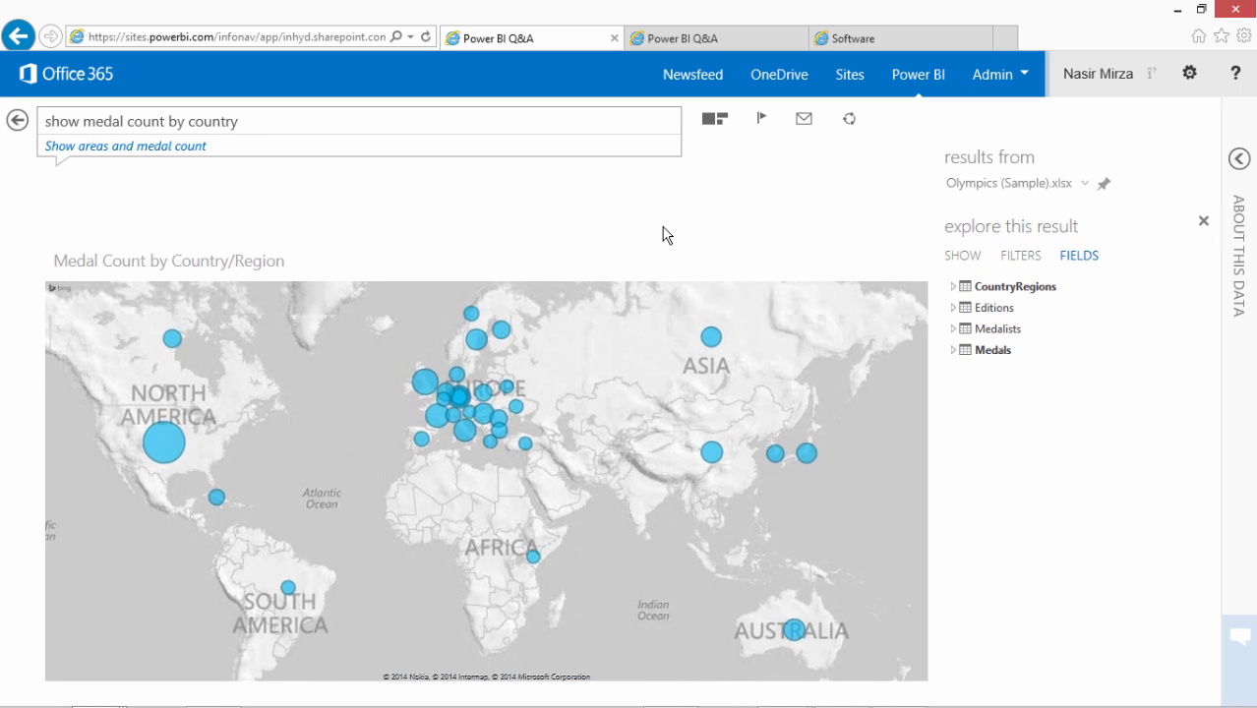
Open the medal count question's URL in a new browser tab and enable the map content there.
left_click(272, 37)
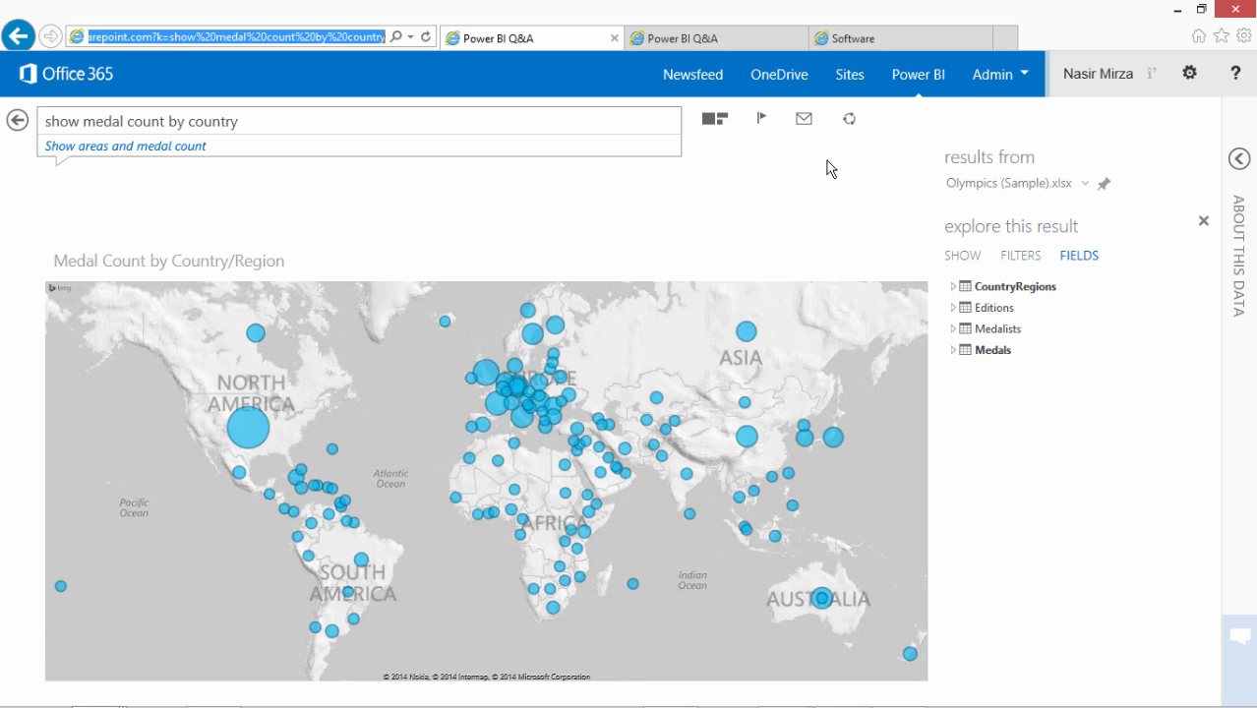
left_click(1004, 38)
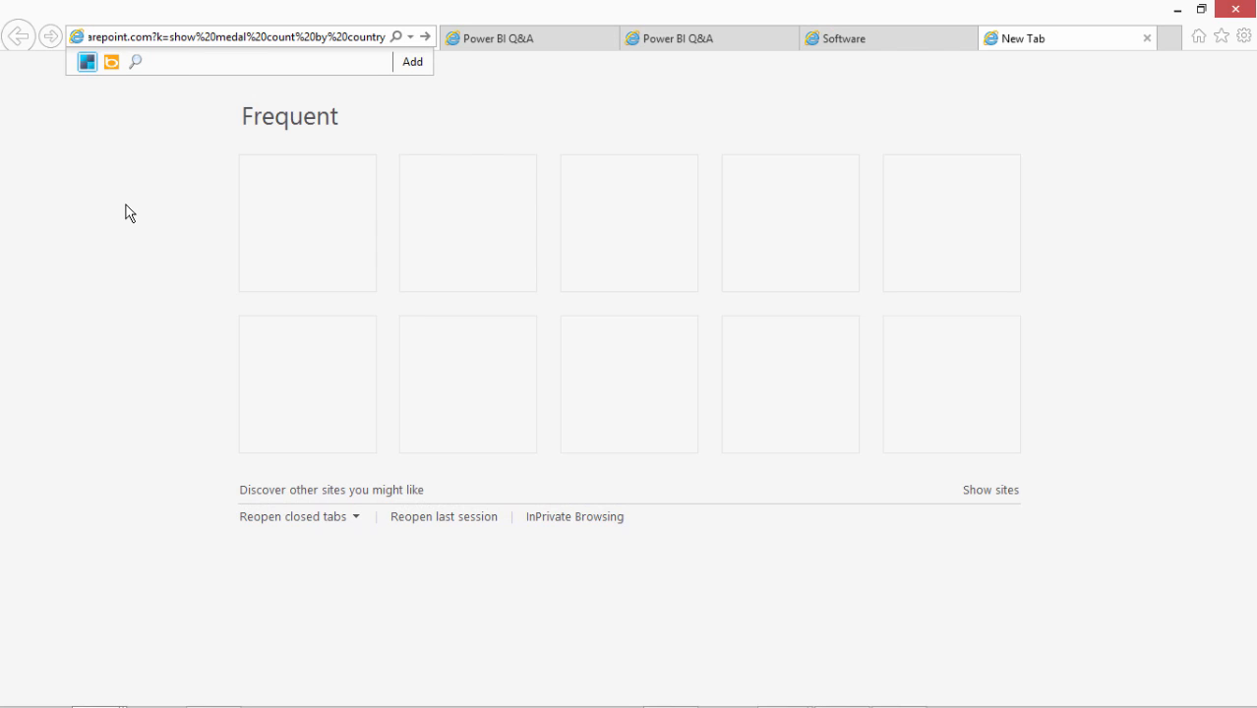
key("Return")
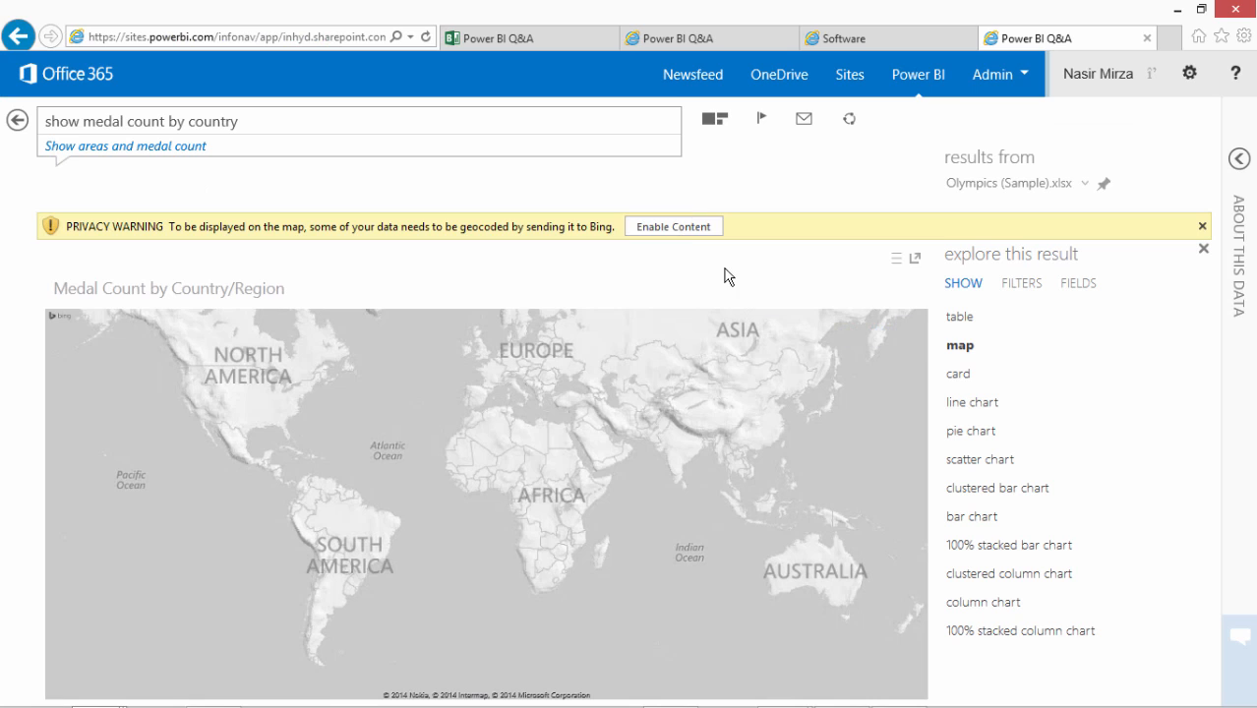
left_click(656, 236)
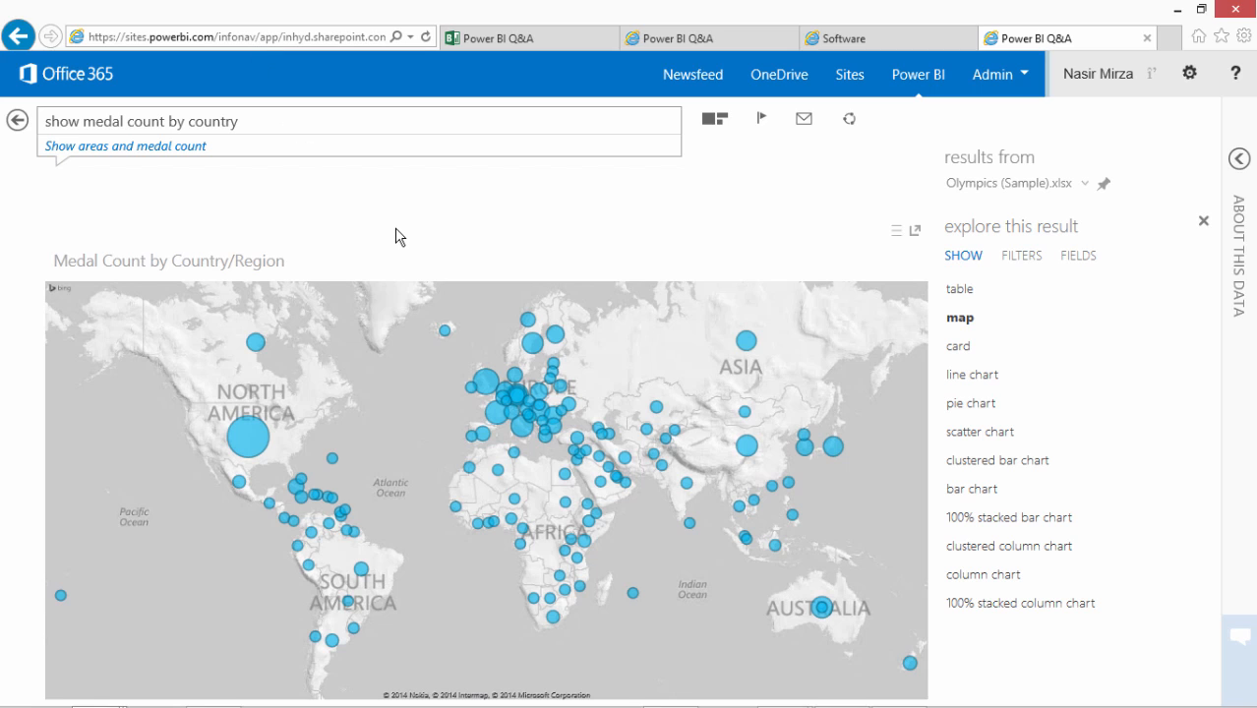
key("alt+Tab")
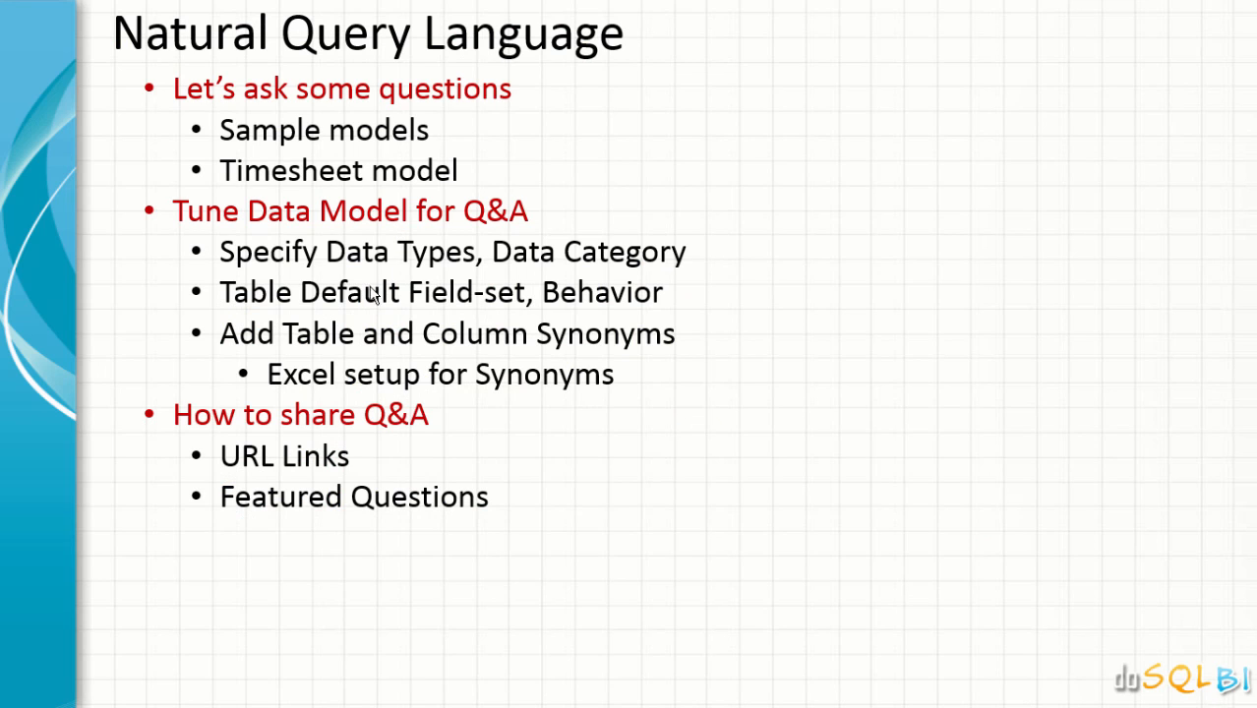
left_click(764, 484)
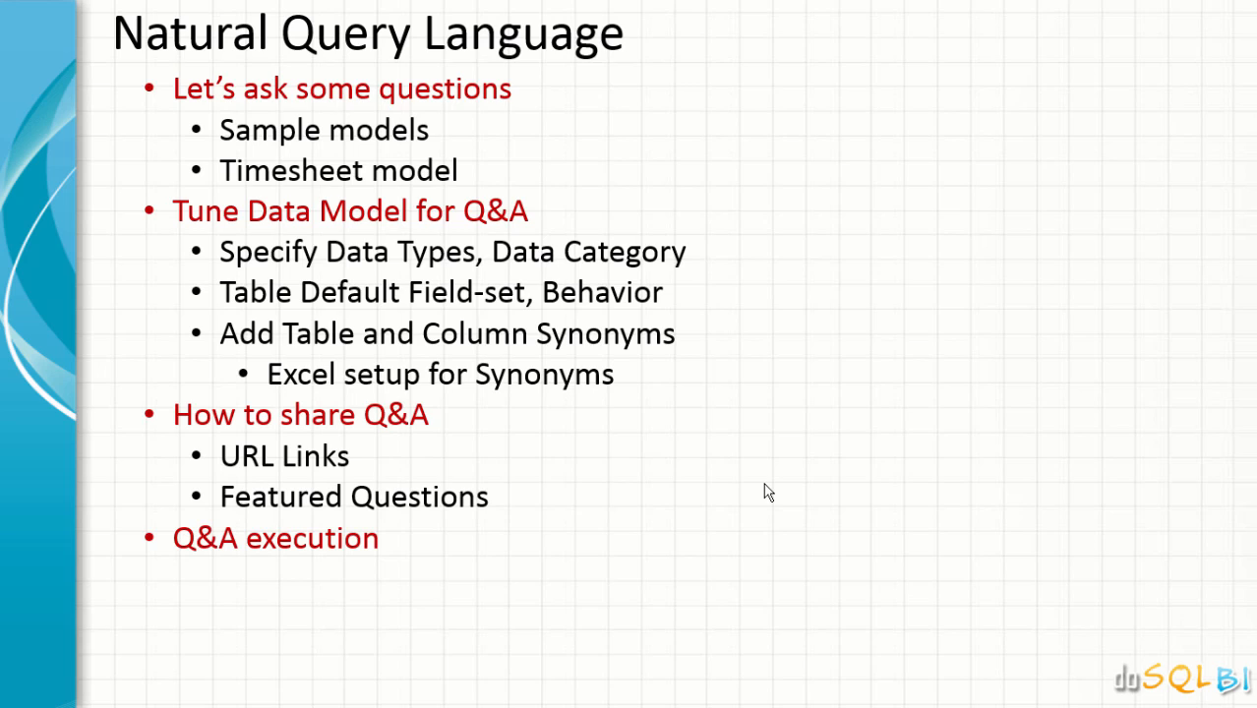
left_click(764, 484)
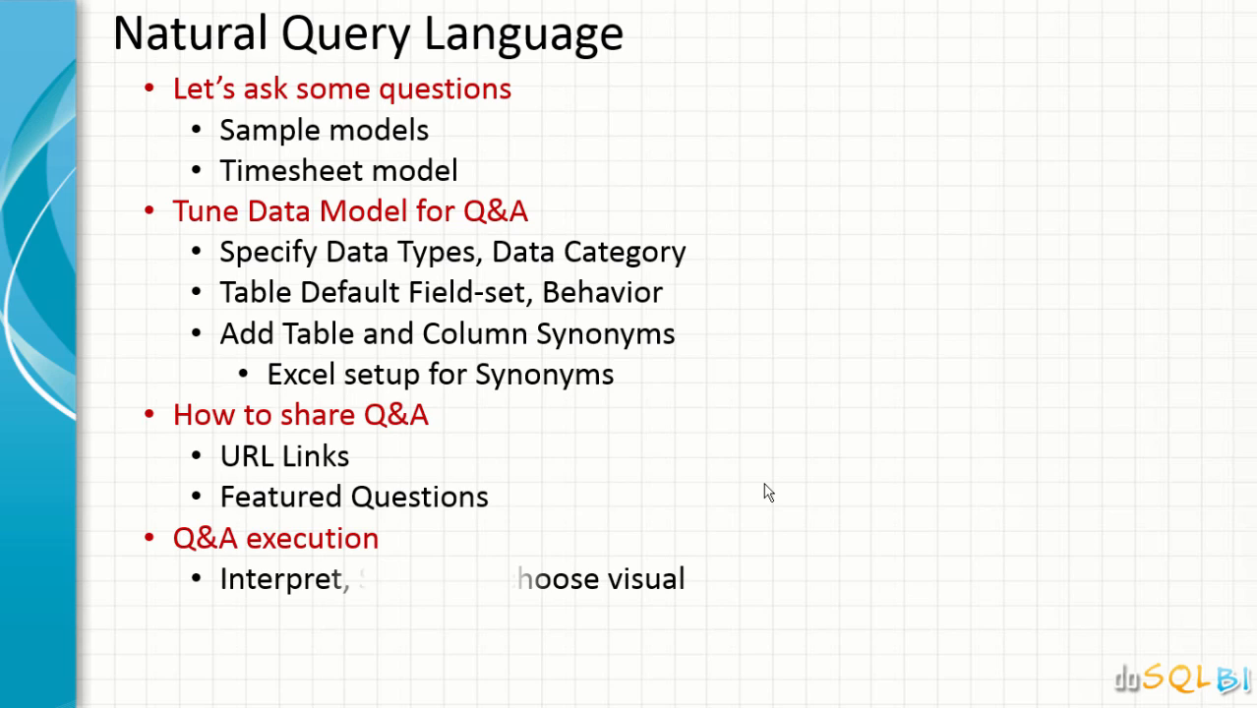